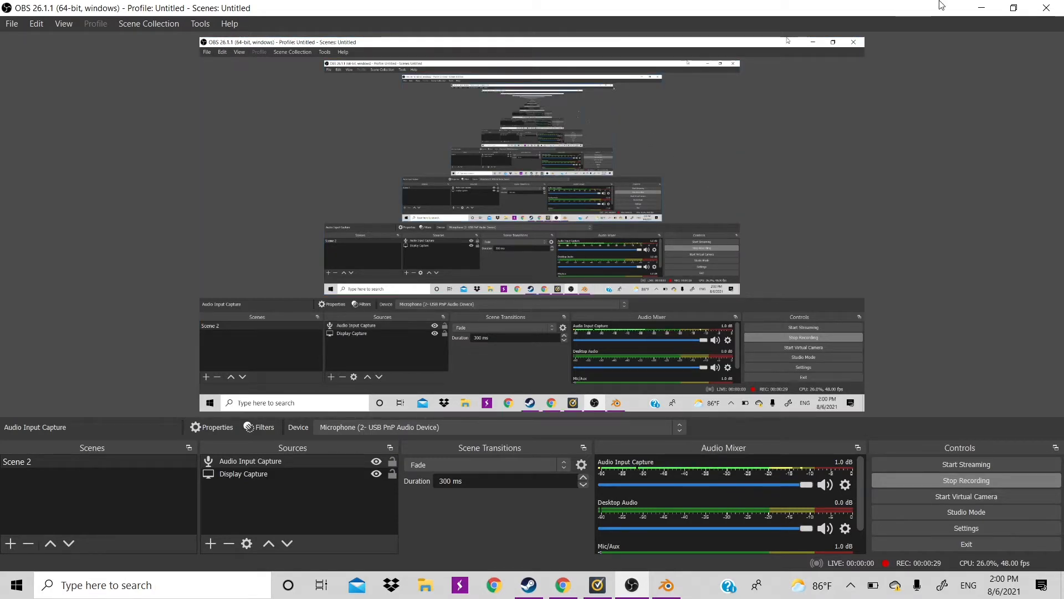
Show the image results for "cereal box texture" and open the preview of the unfolded Corn Flakes box.
click(981, 7)
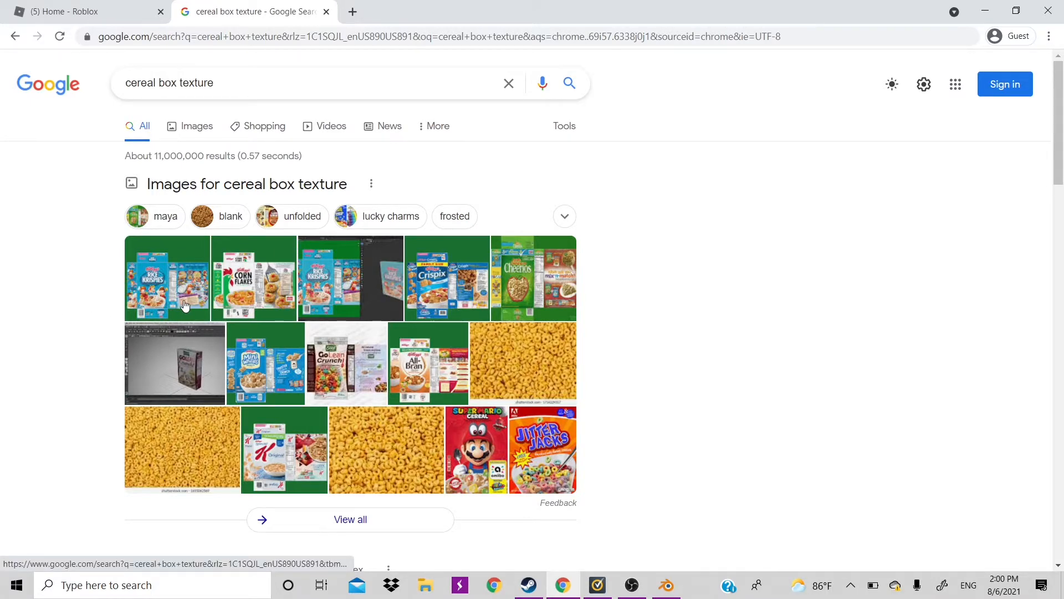
click(192, 127)
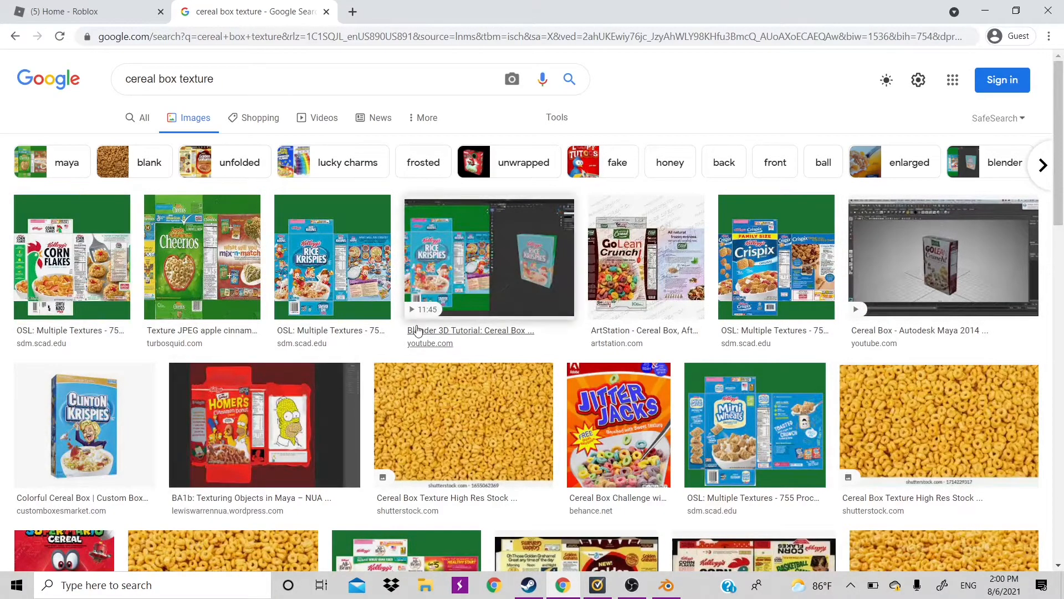
click(72, 255)
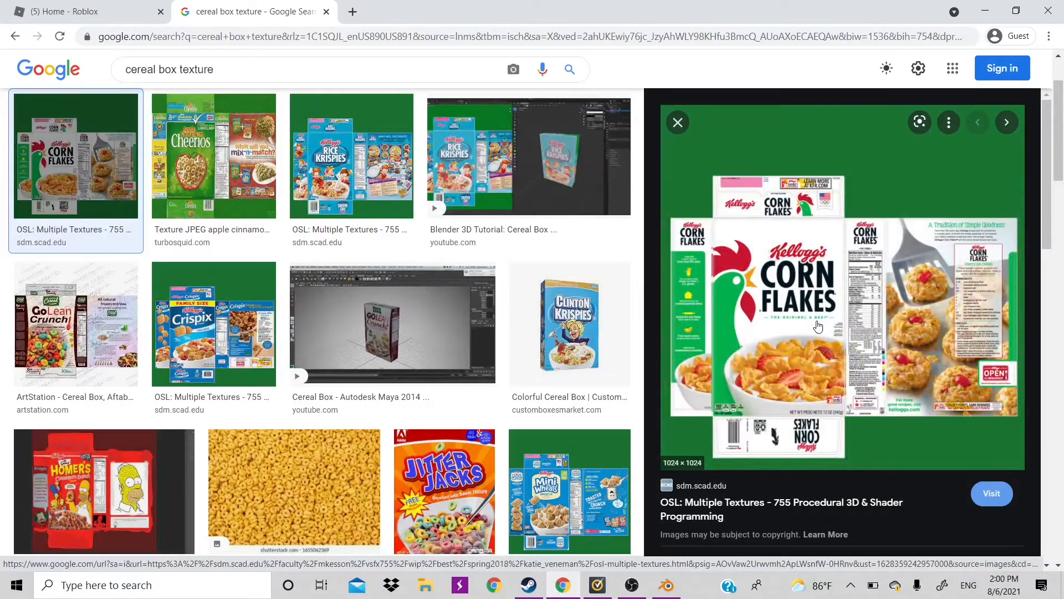
click(818, 327)
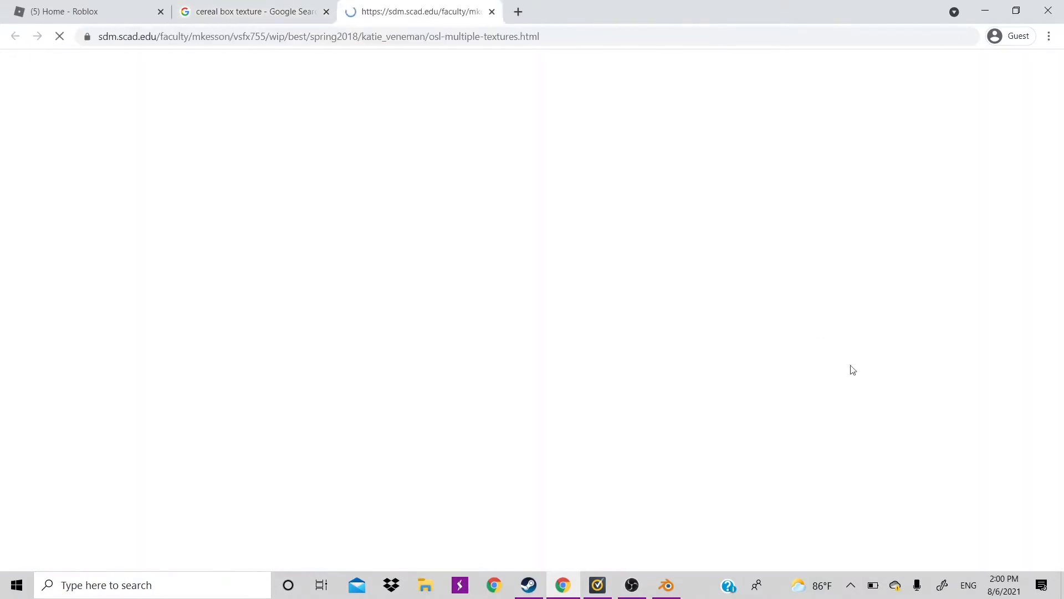
click(493, 12)
Save the previewed Corn Flakes box image to the Downloads folder as corn-flakes-tex.jpg.
right_click(978, 312)
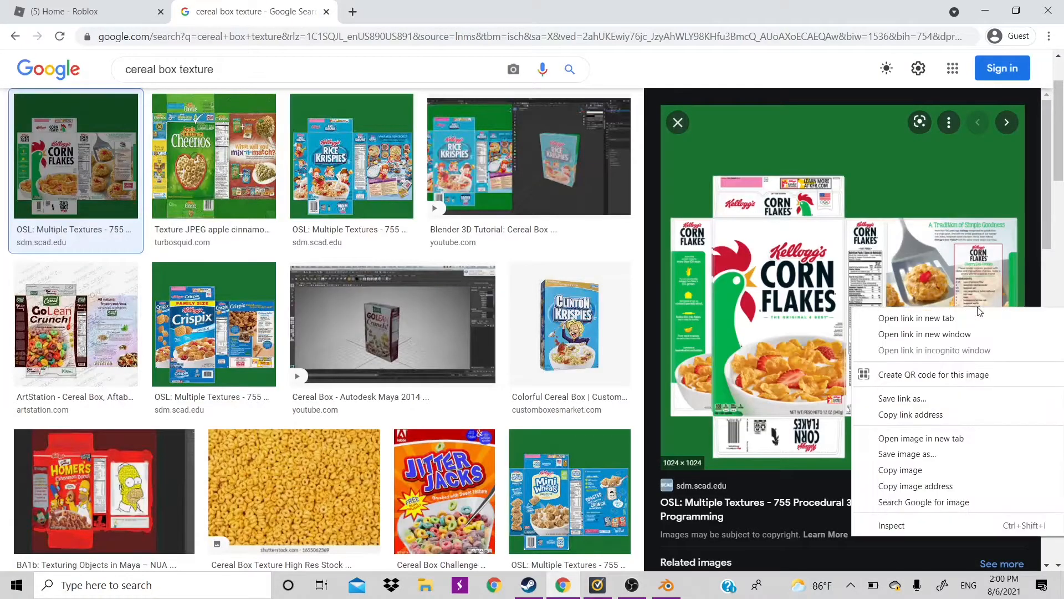
click(933, 452)
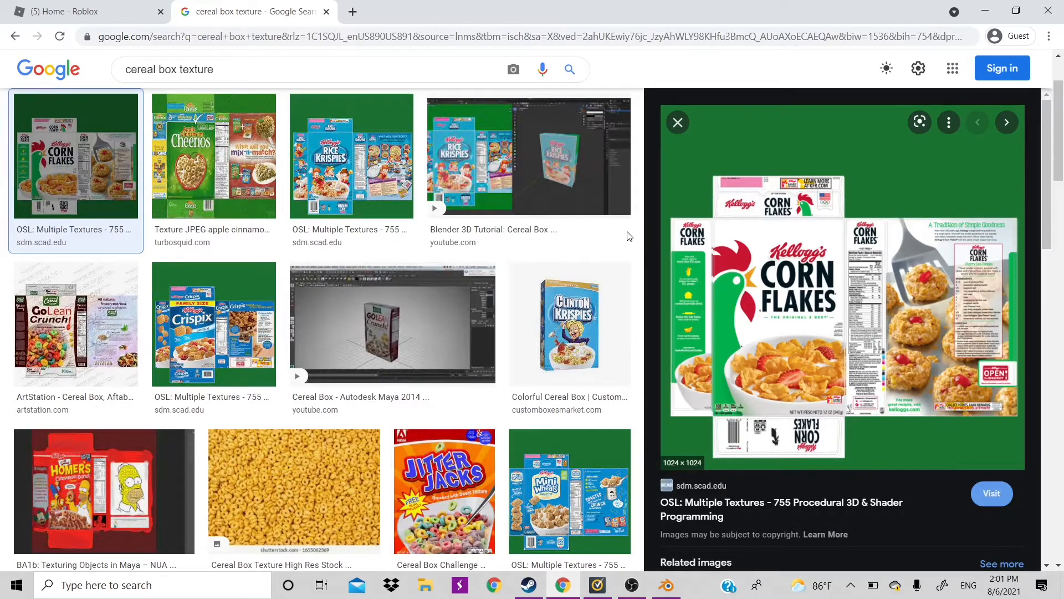
text(c)
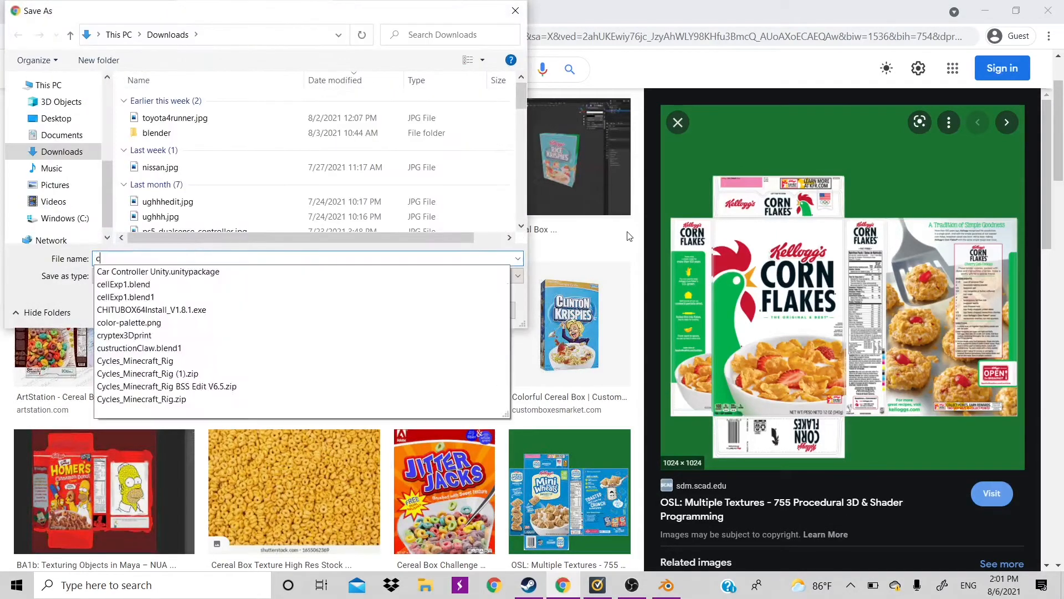
text(orn-flakes-tex)
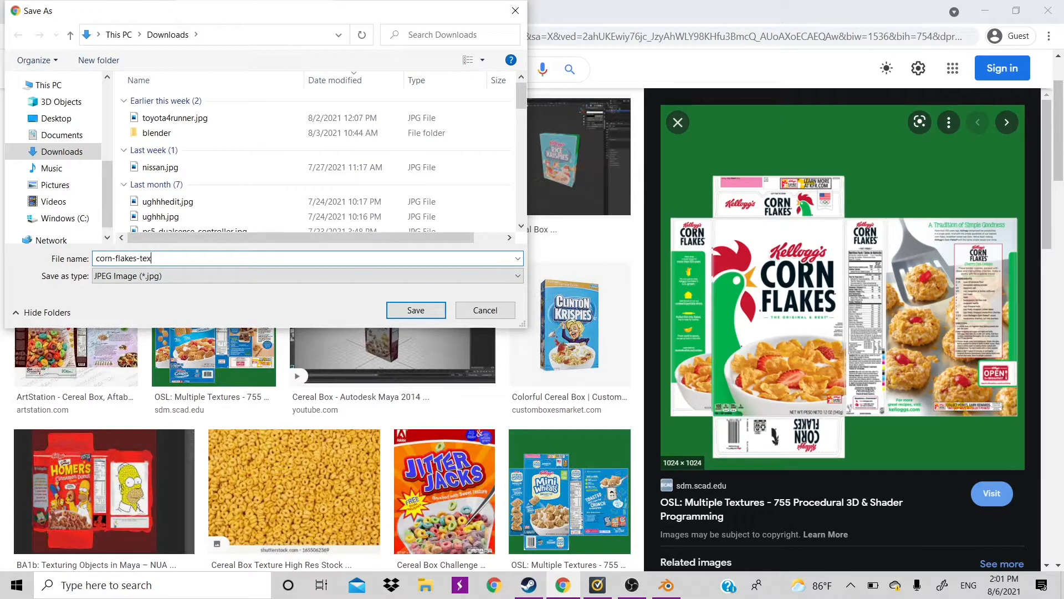
key(Return)
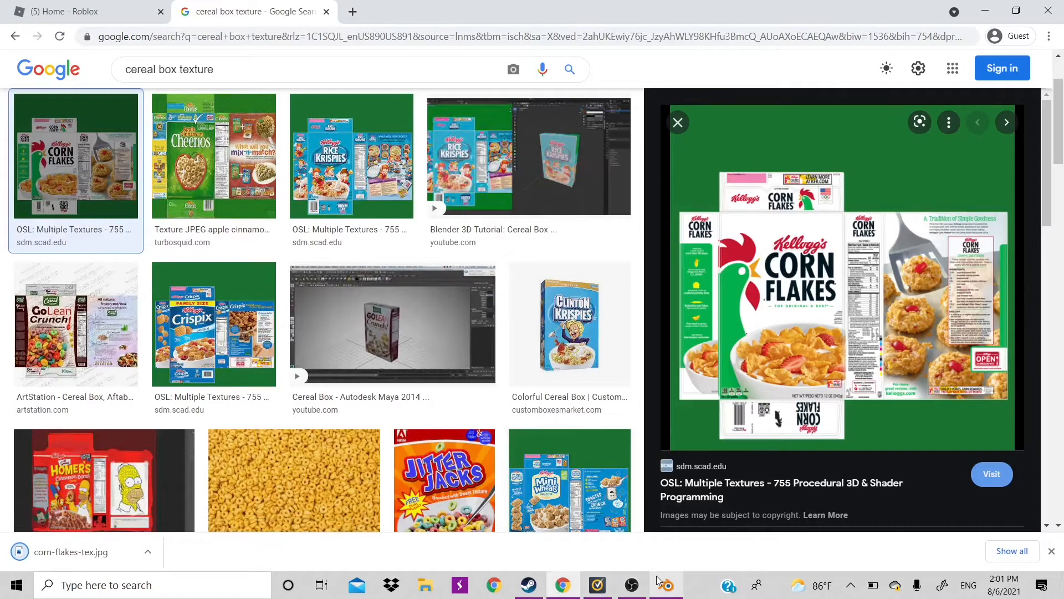
Switch to Blender and save the empty scene as kitchen.blend in the blender folder.
mouse_move(658, 580)
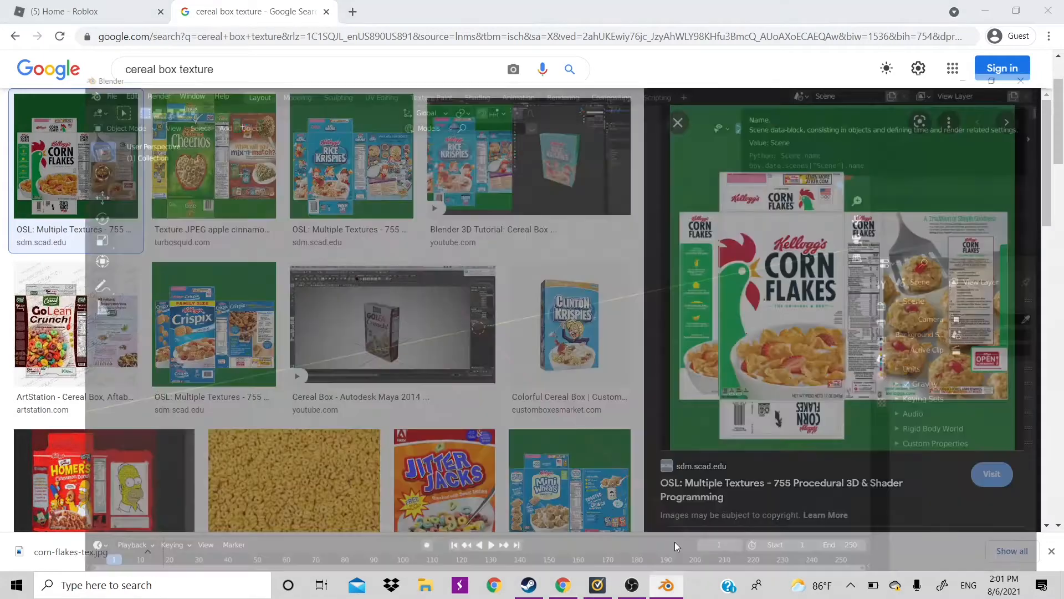
click(674, 541)
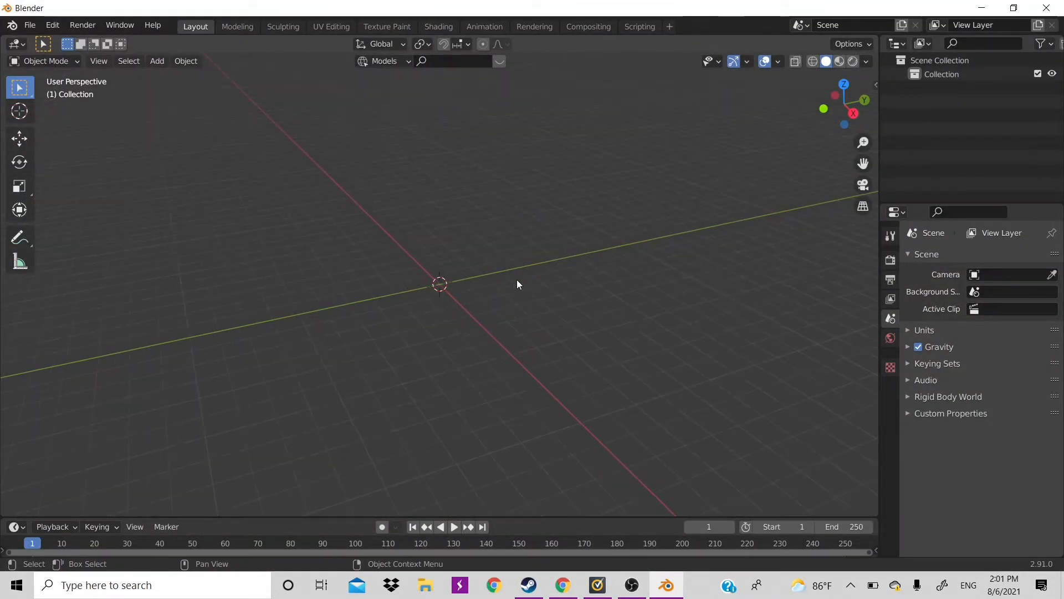
key(ctrl+s)
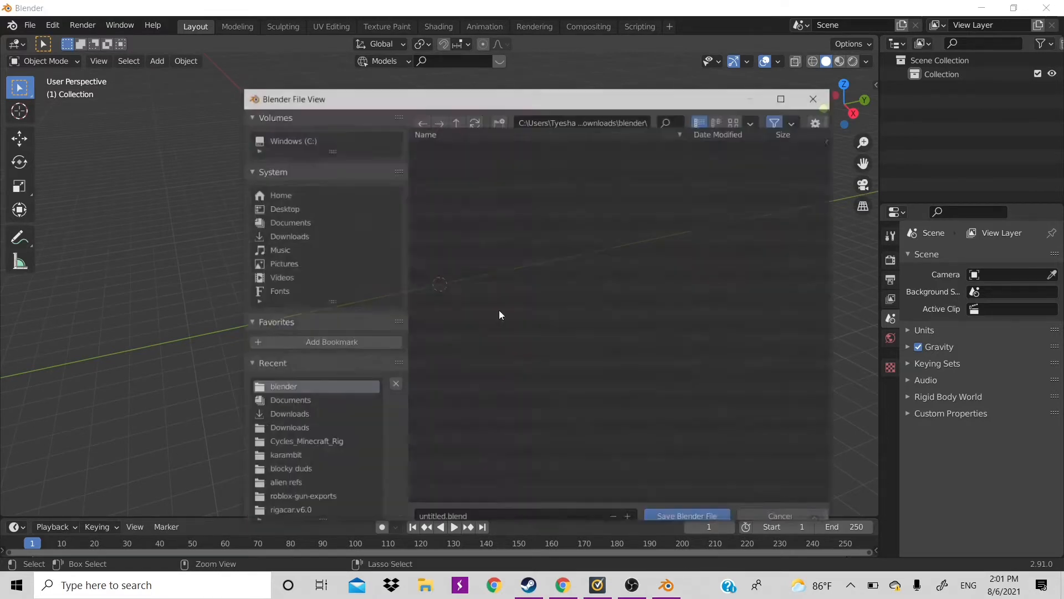
click(503, 508)
text(ki)
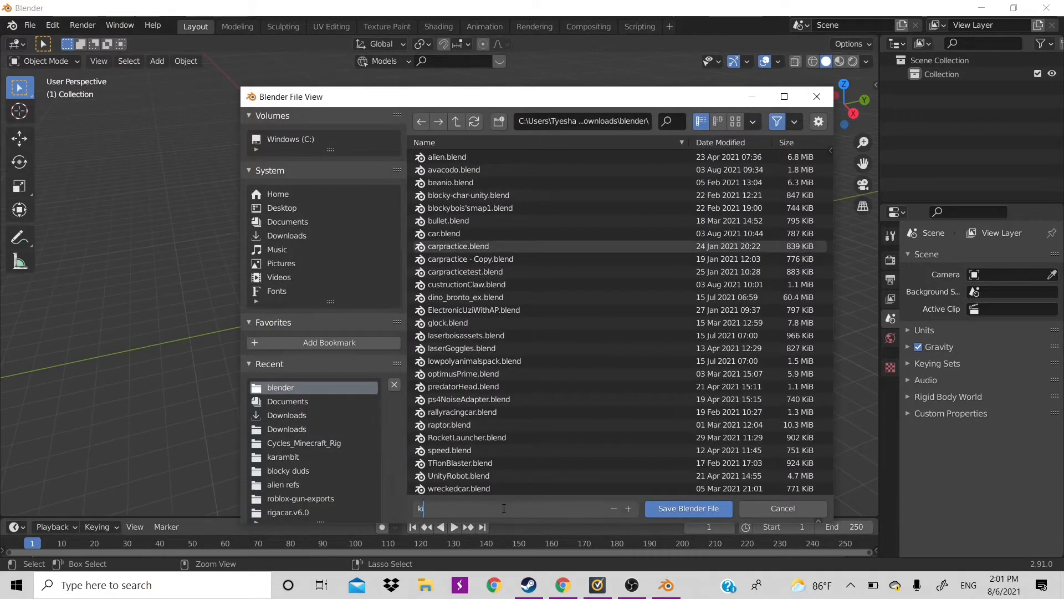
text(tchen)
key(Return)
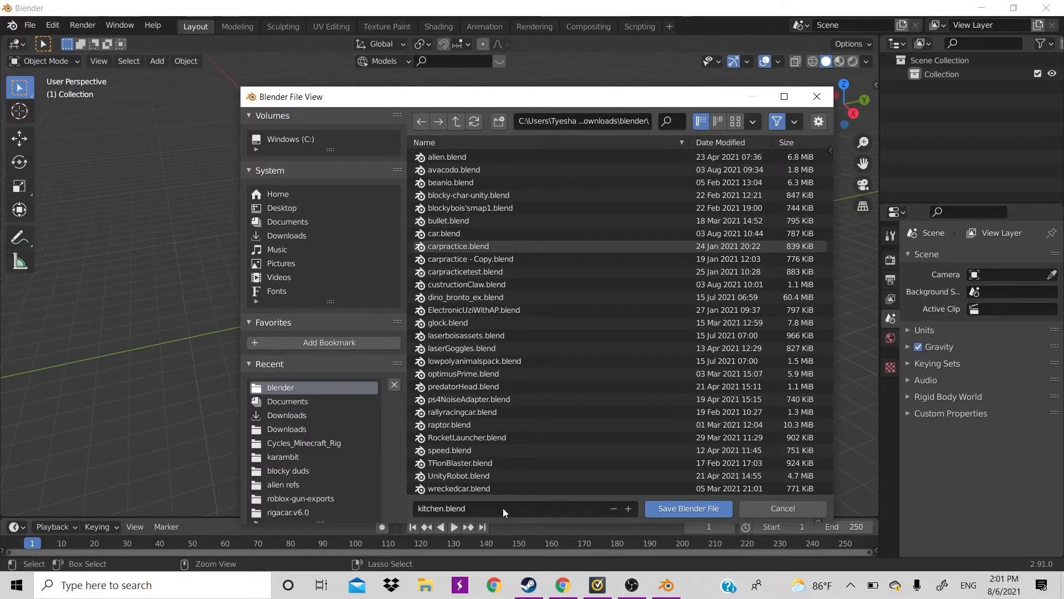
click(676, 502)
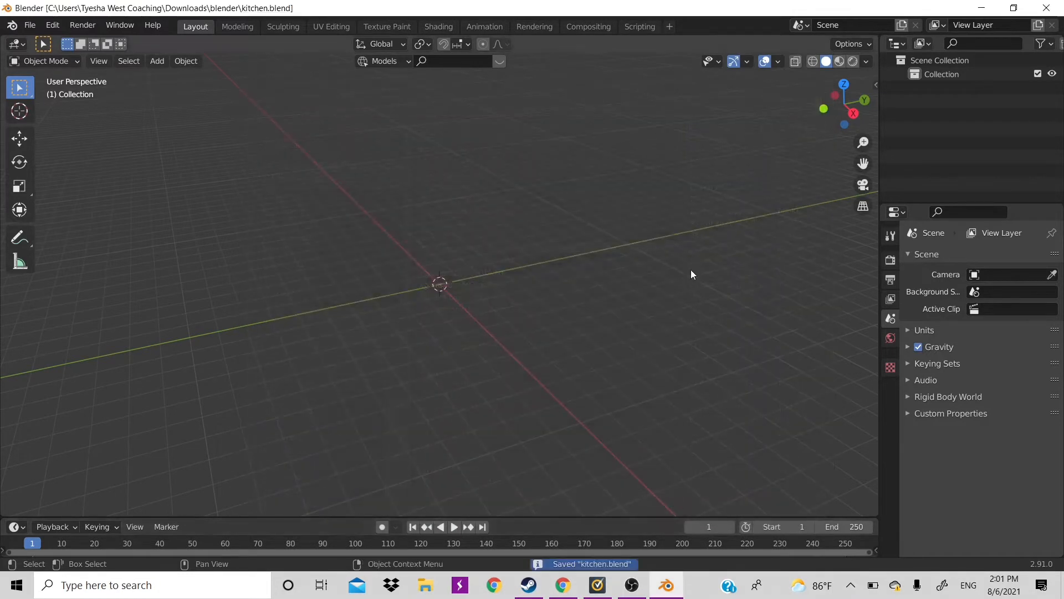
Add a cube at the origin and stretch it vertically to a Z scale of about 4.04.
key(shift+a)
mouse_move(692, 271)
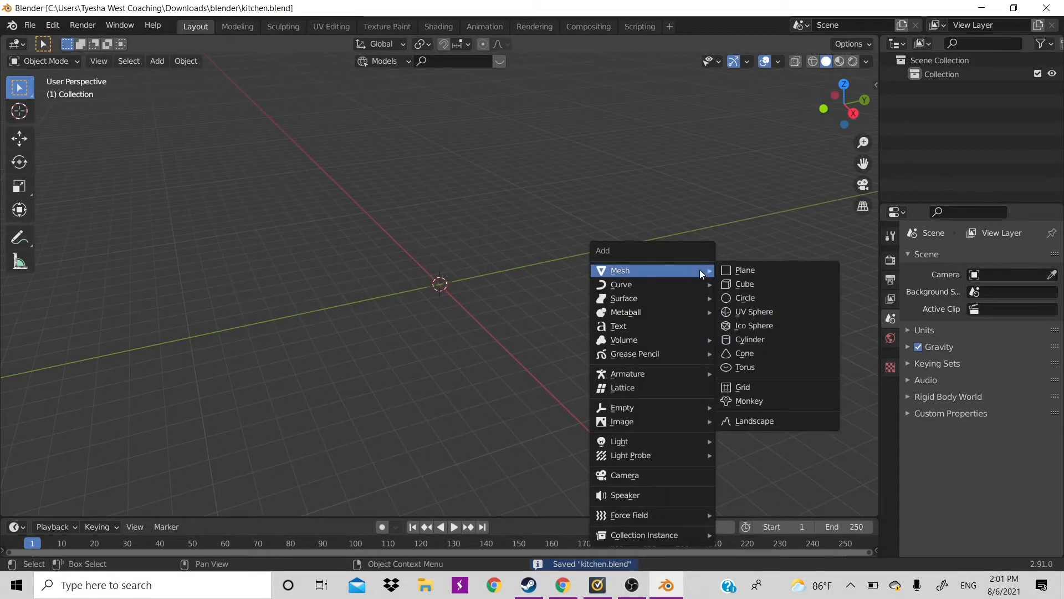
key(Return)
key(s)
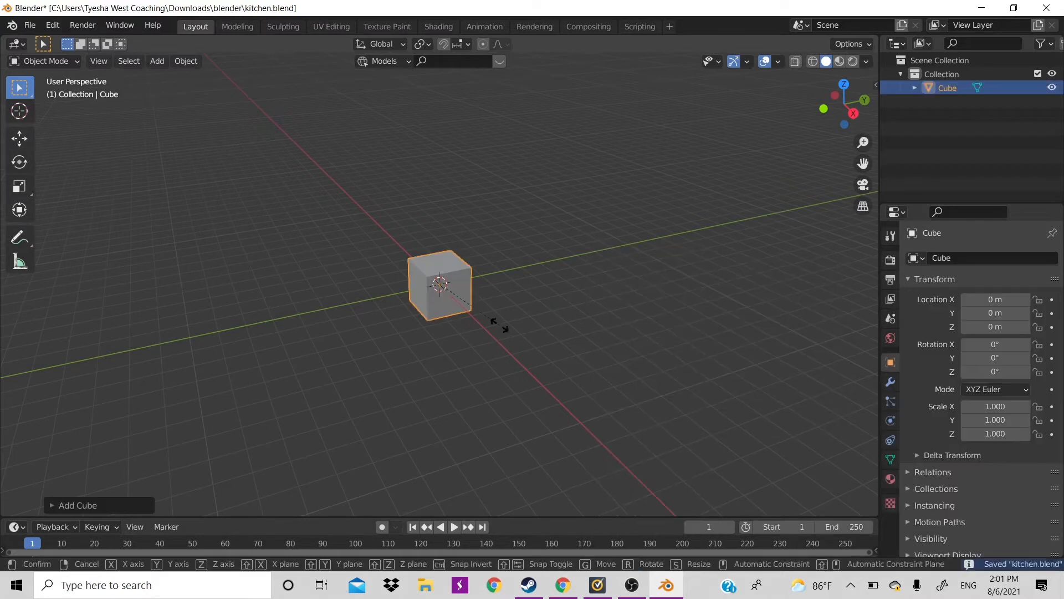
key(z)
click(651, 485)
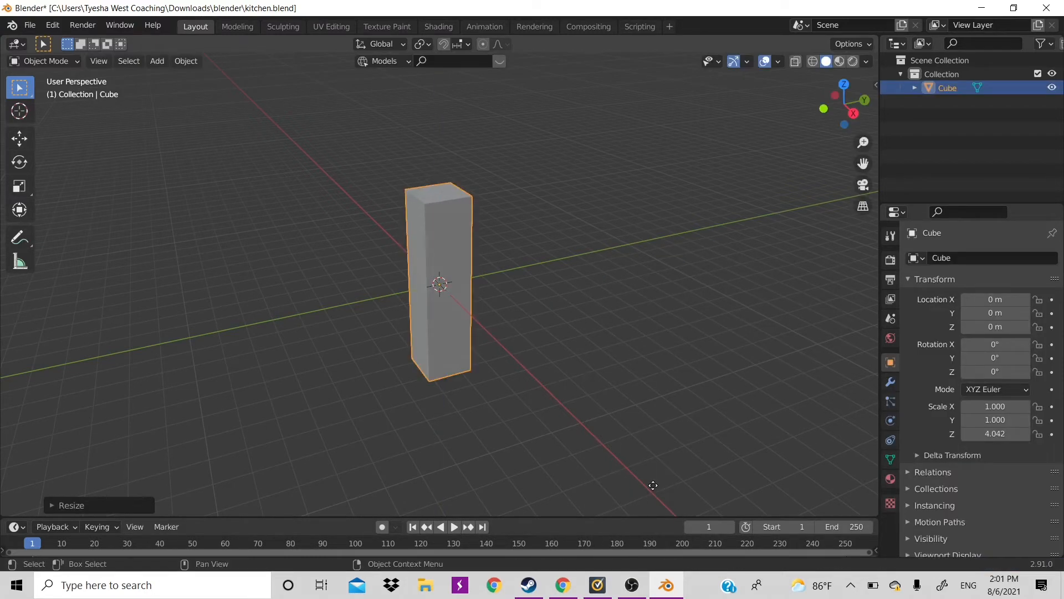
Raise the tall block about 3.31 m along the Z axis.
key(g)
key(z)
click(665, 415)
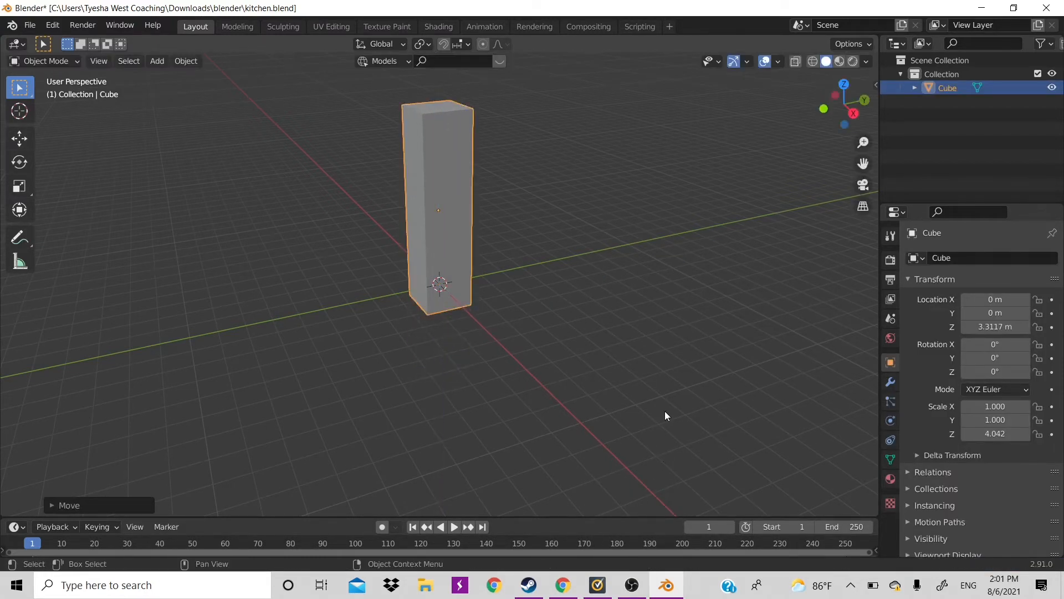
Scale the block to about 2.07 along X and 1.49 along Y, and save the file.
key(s)
key(x)
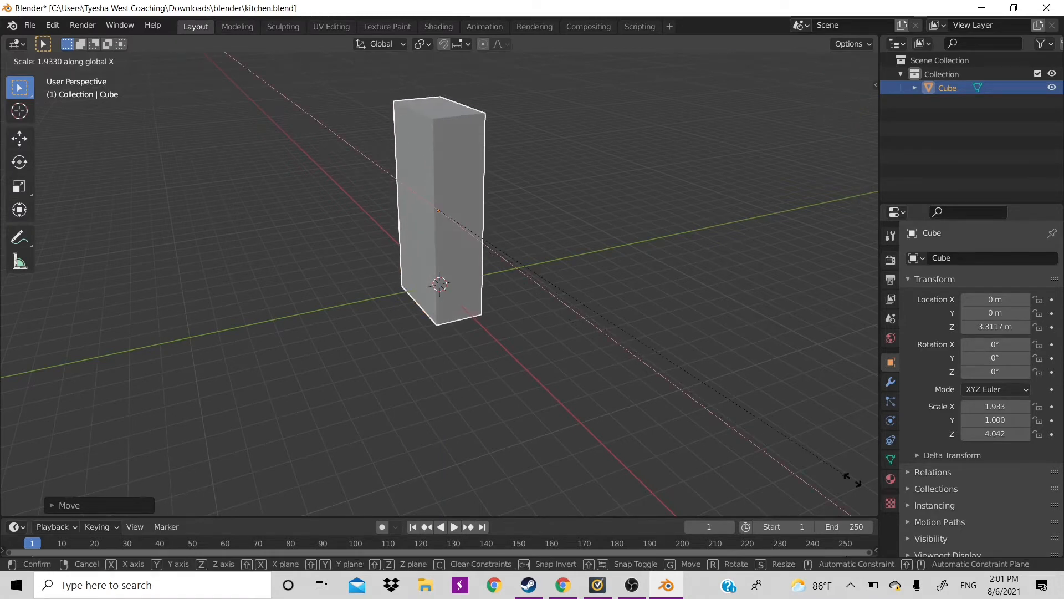
click(640, 451)
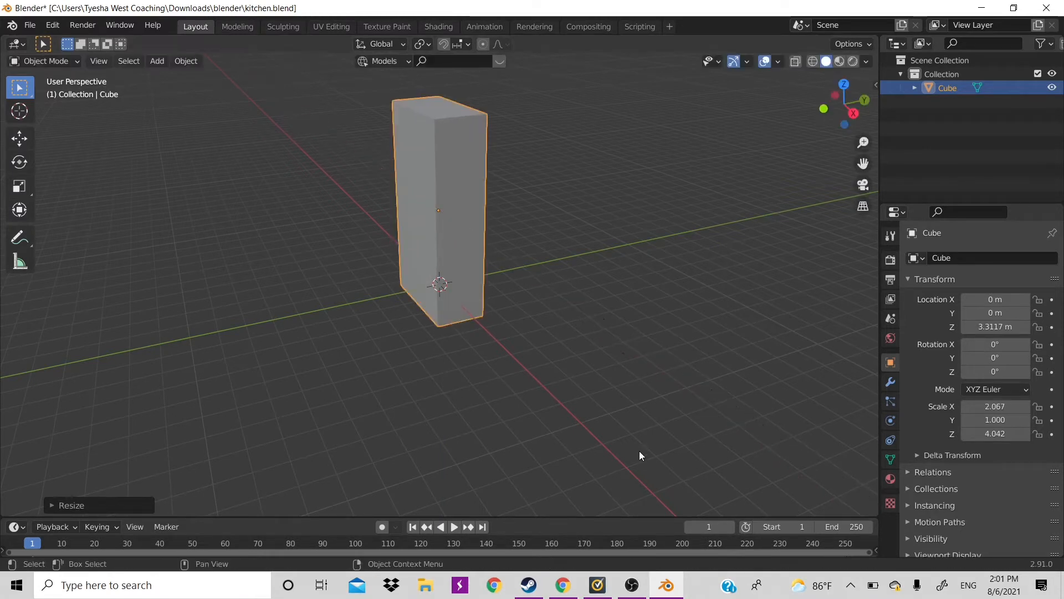
key(y)
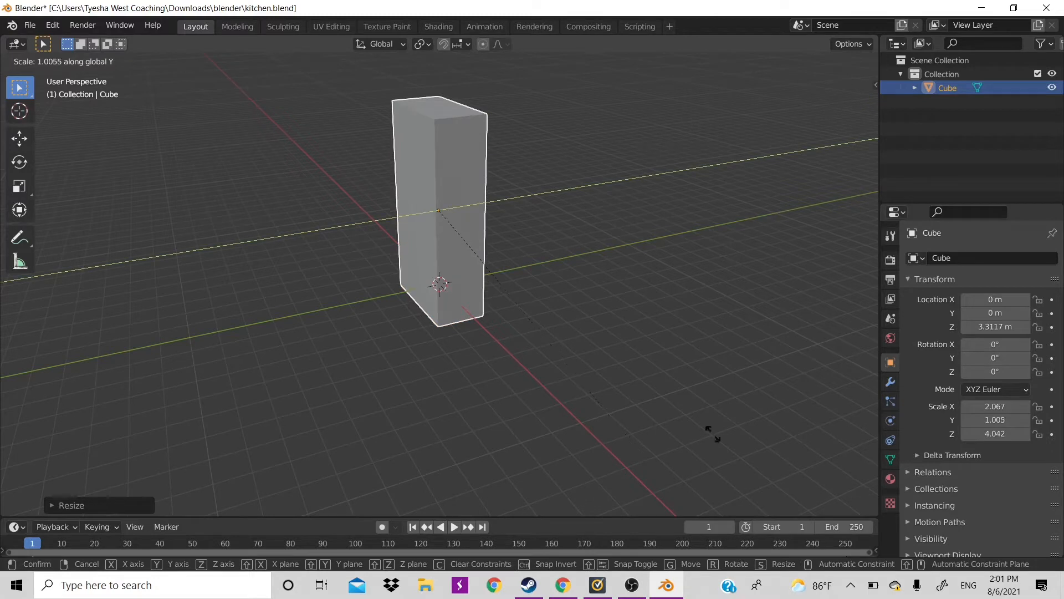
click(844, 428)
drag(844, 107, 787, 127)
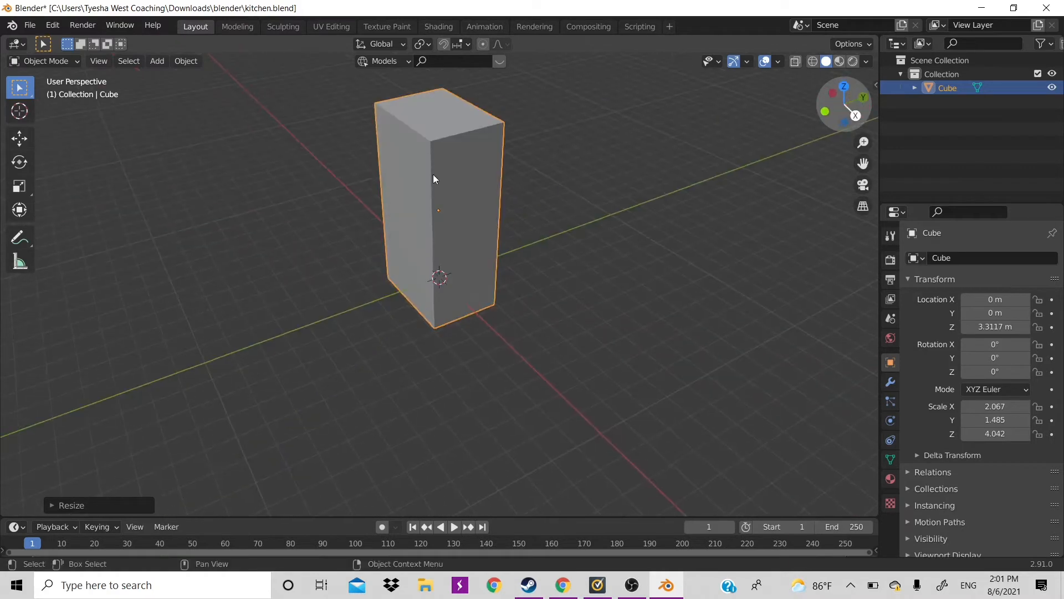
key(ctrl+s)
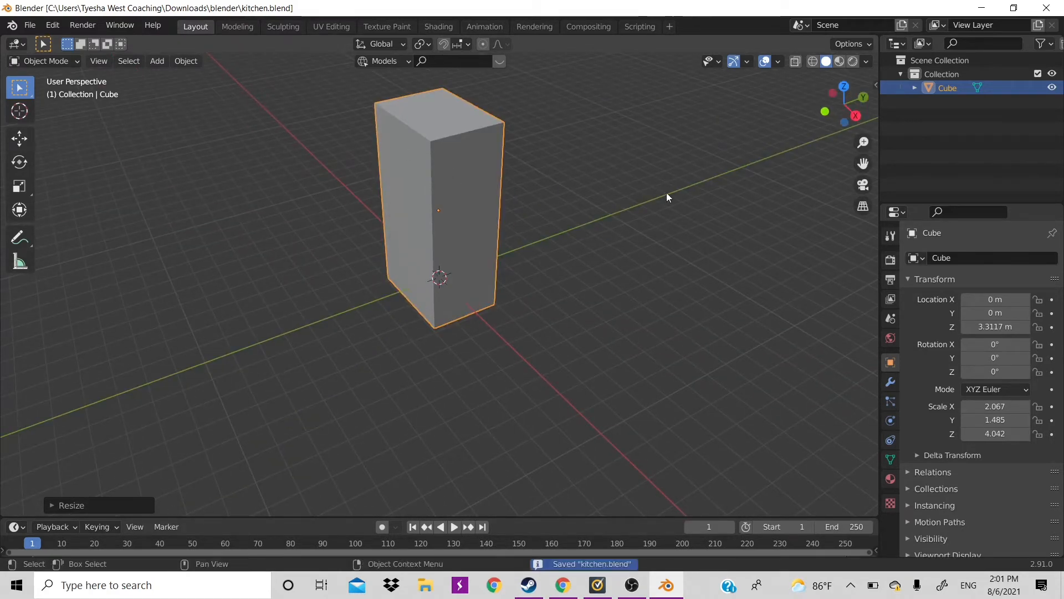
Deepen the block along the Y axis to a scale of about 1.75.
drag(843, 106, 829, 118)
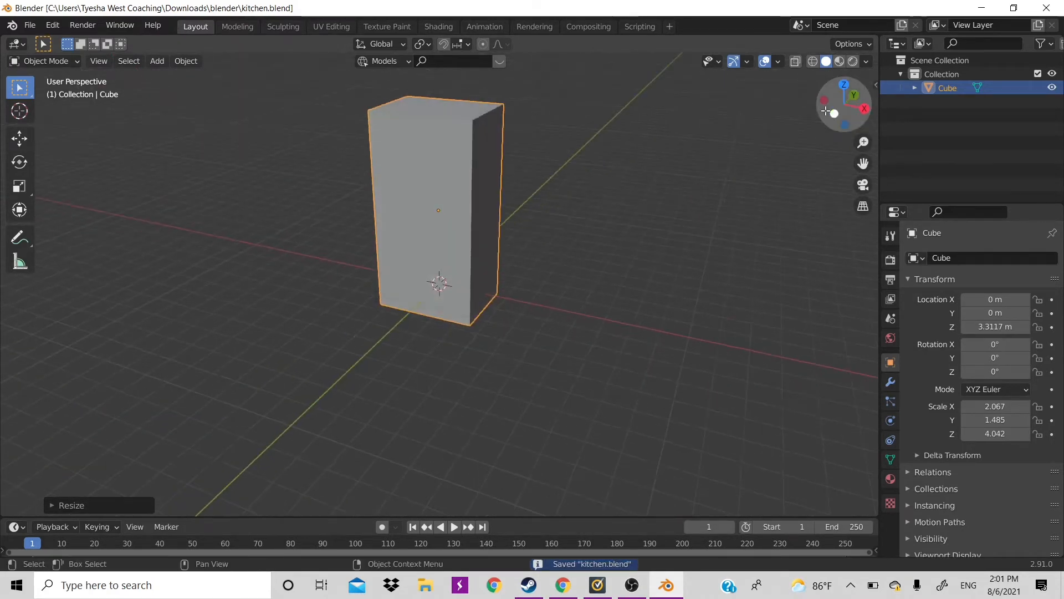
key(s)
key(y)
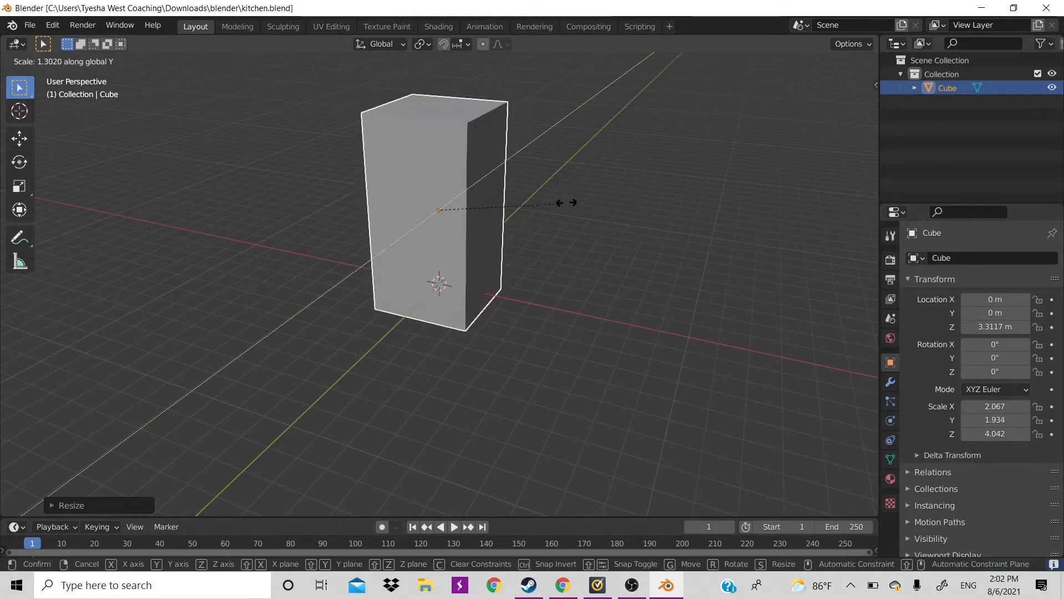
click(552, 208)
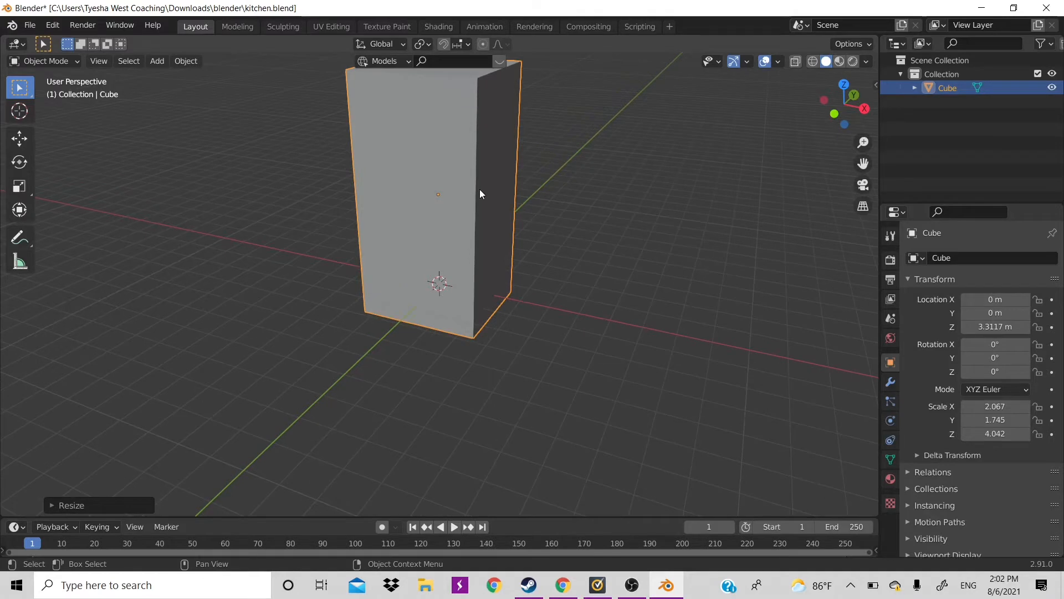
In Edit Mode, add two evenly spaced horizontal loop cuts around the block.
key(Tab)
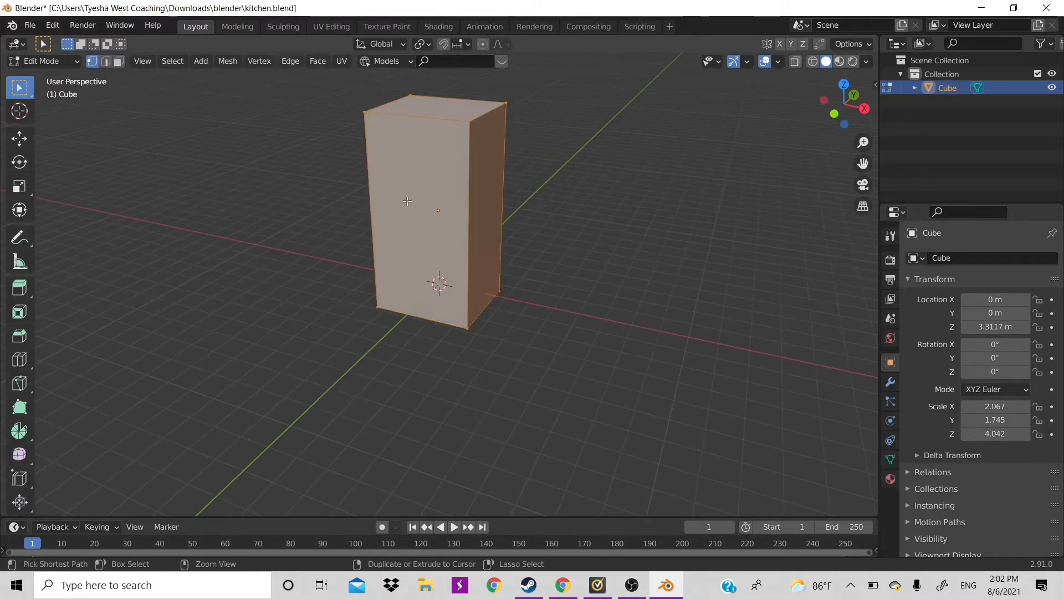
key(ctrl+r)
key(2)
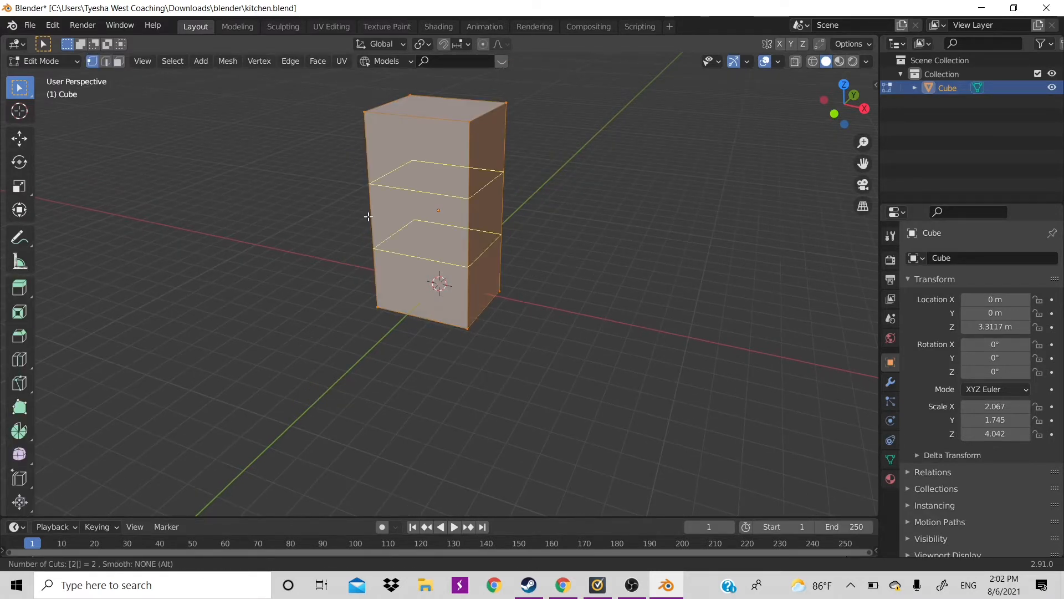
click(368, 217)
right_click(368, 216)
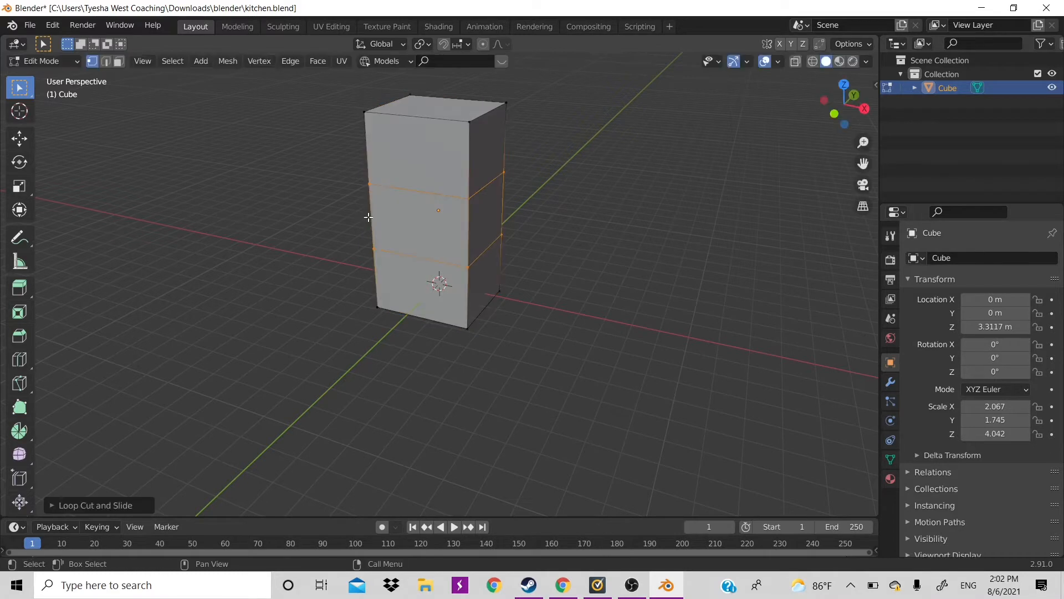
Scale the two edge loops together along Z into a thin band around the block's middle.
key(s)
key(z)
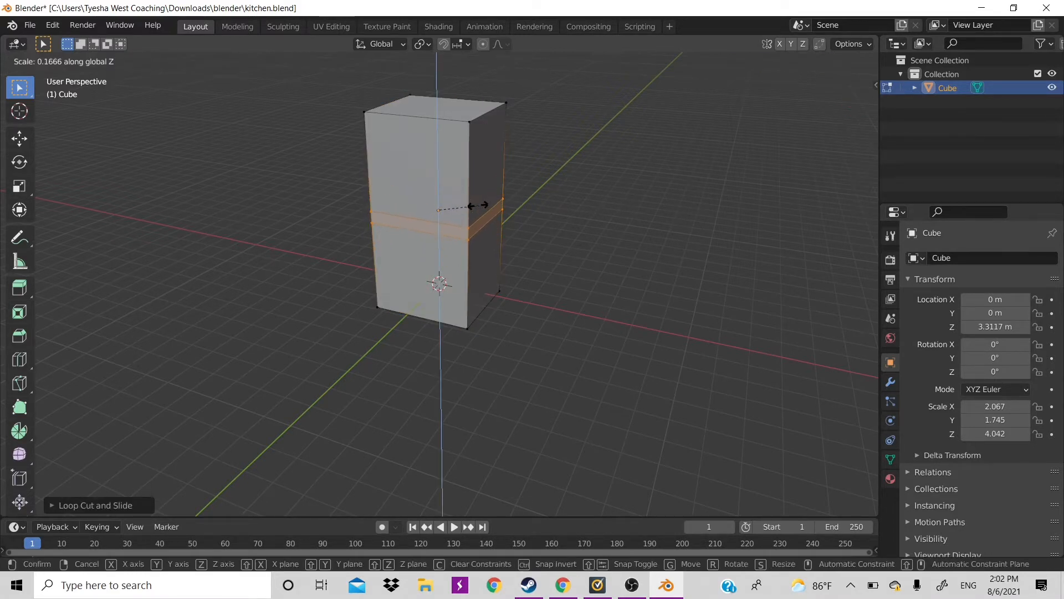
click(456, 207)
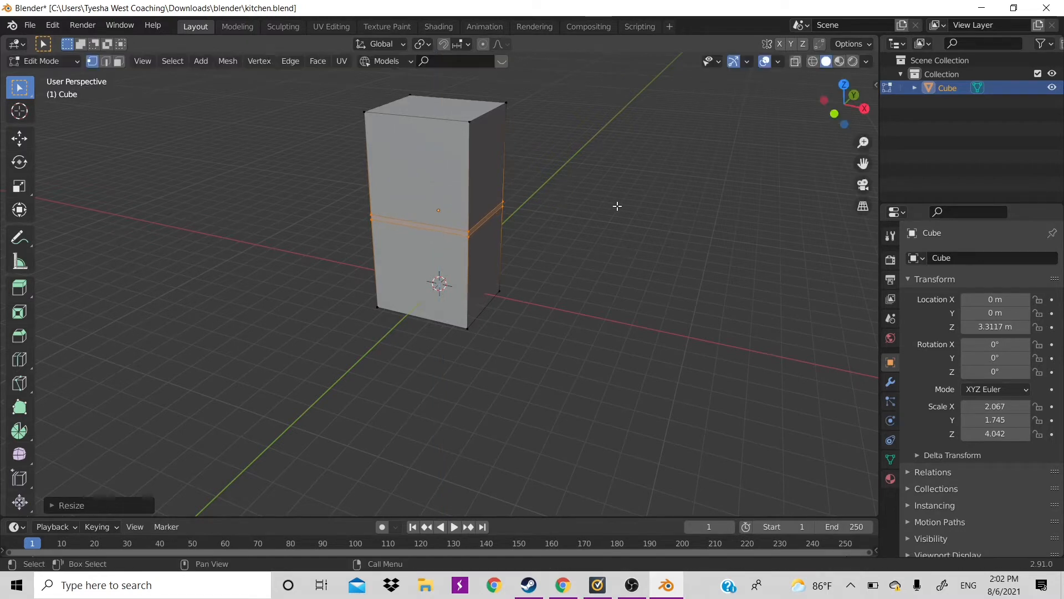
Vertex-slide the band's upper edge loop upward, and scale the two loops along Z to about 0.2.
key(shift+v)
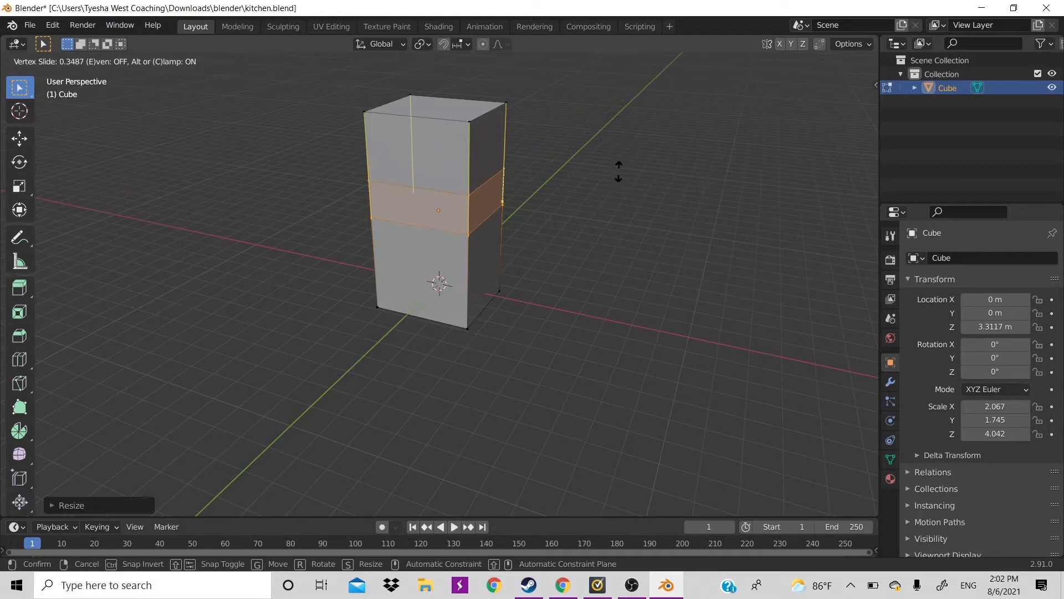
click(619, 170)
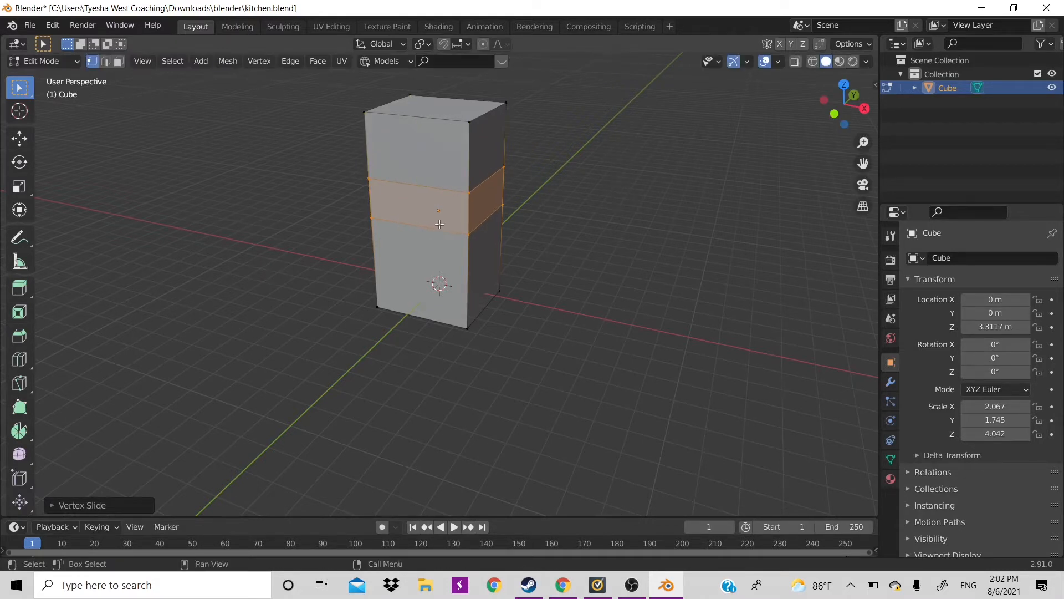
key(s)
key(z)
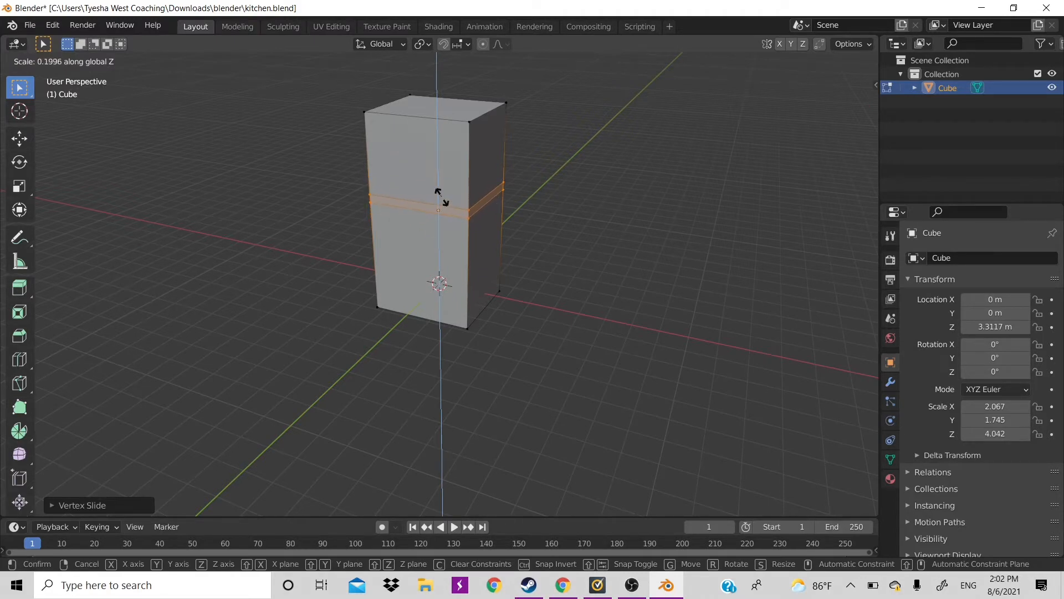
click(435, 193)
Move the thin band up about 0.6 m along the Z axis.
key(g)
key(z)
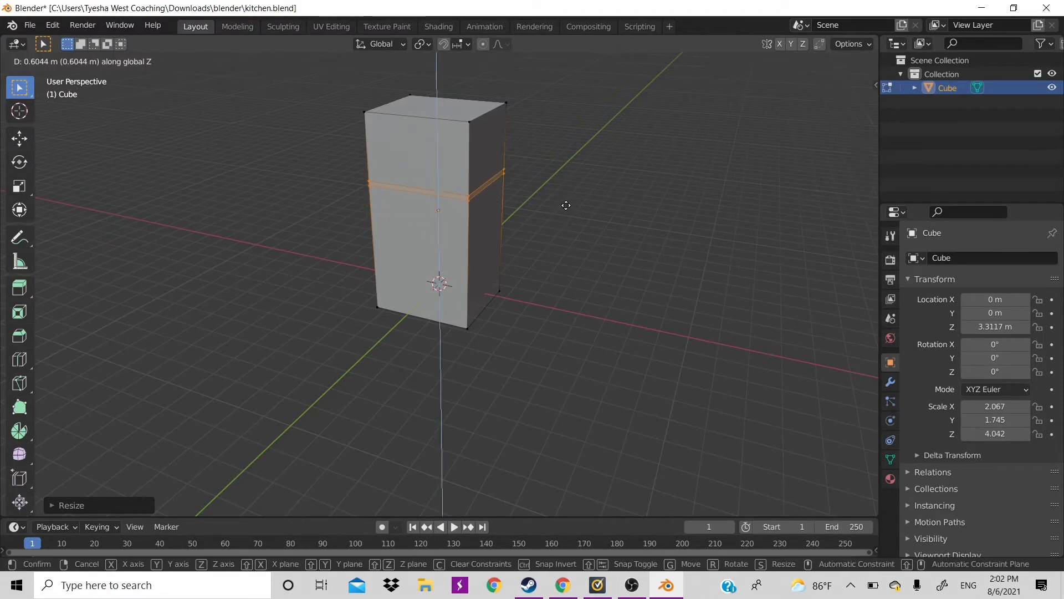
click(566, 205)
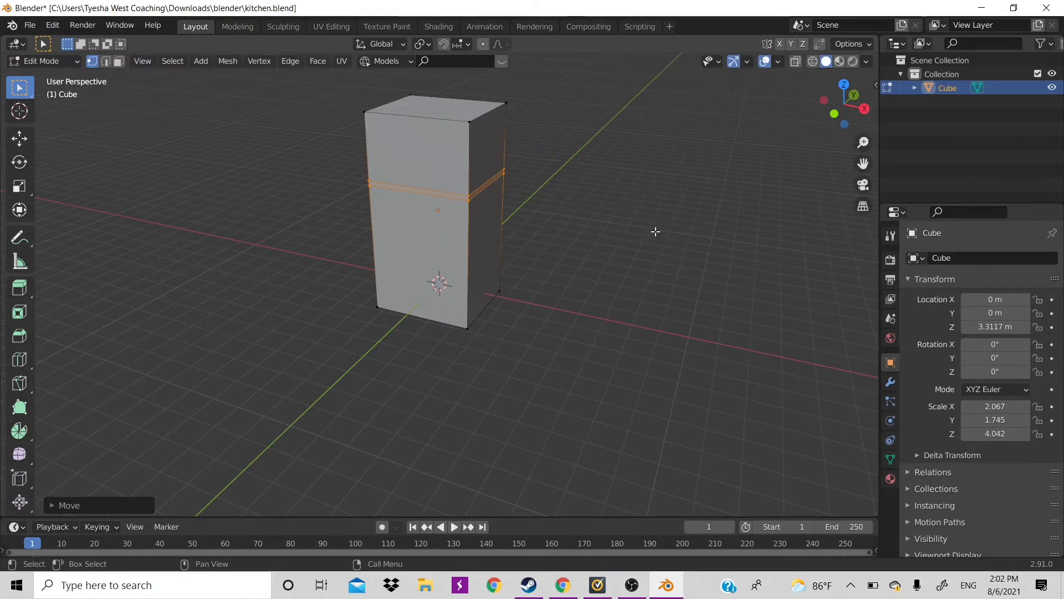
Extrude the thin band and scale it inward to form a recessed groove around the block.
key(s)
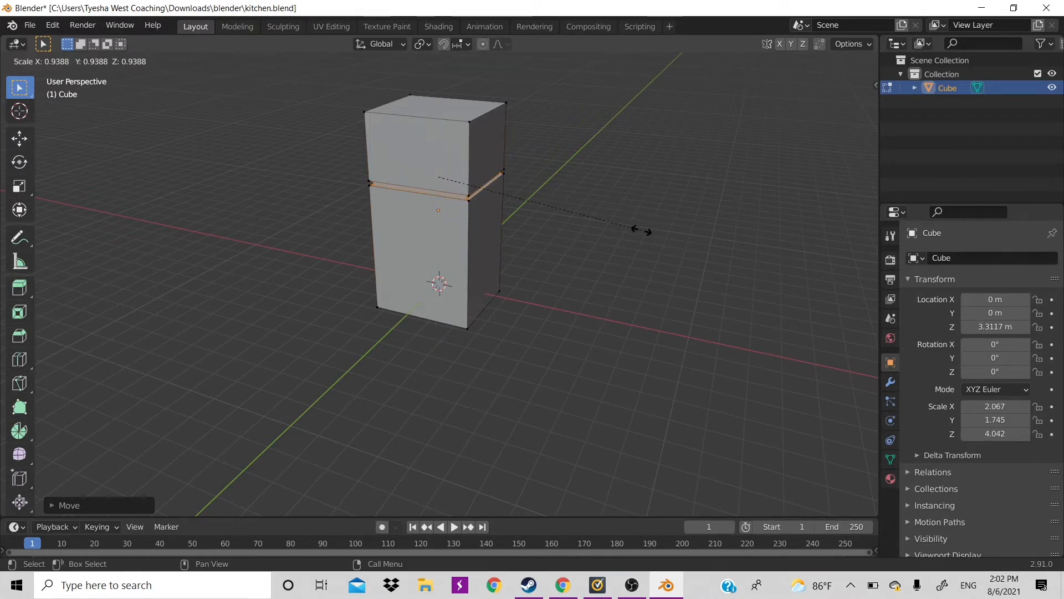
right_click(642, 231)
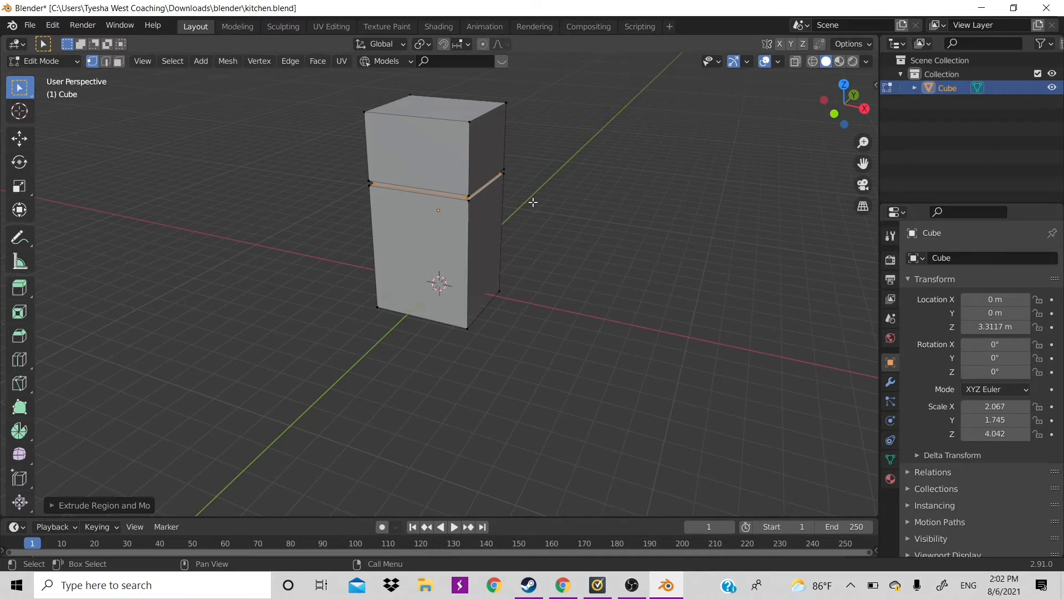
key(ctrl+z)
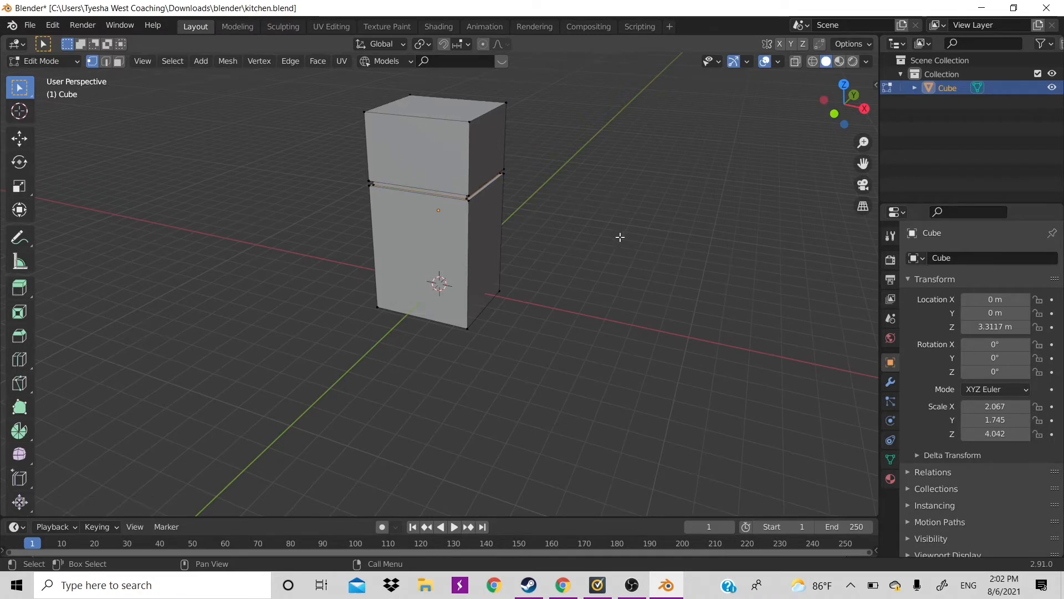
key(Tab)
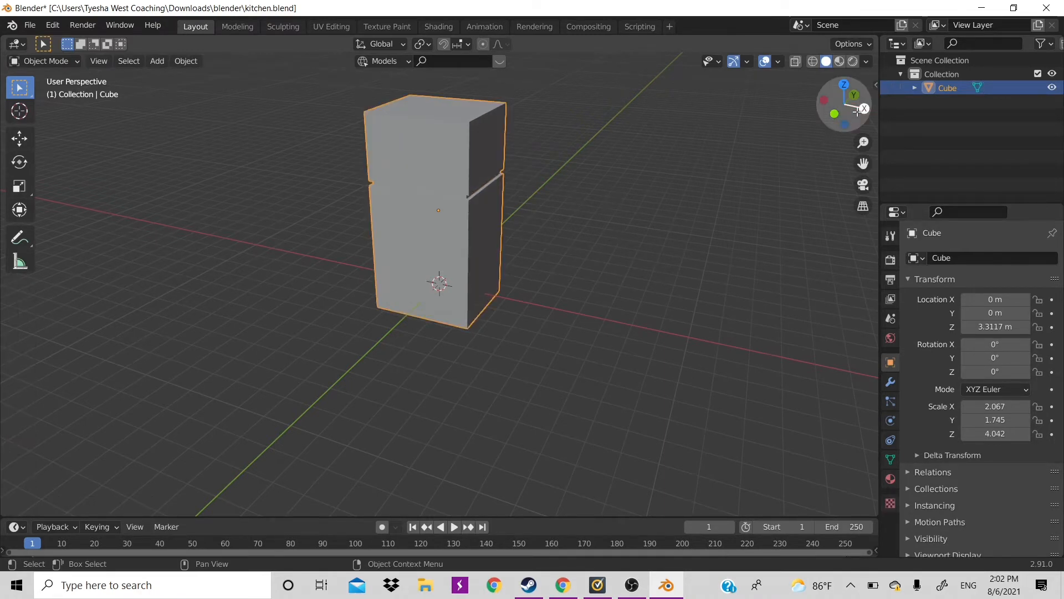
drag(857, 111, 767, 104)
key(Tab)
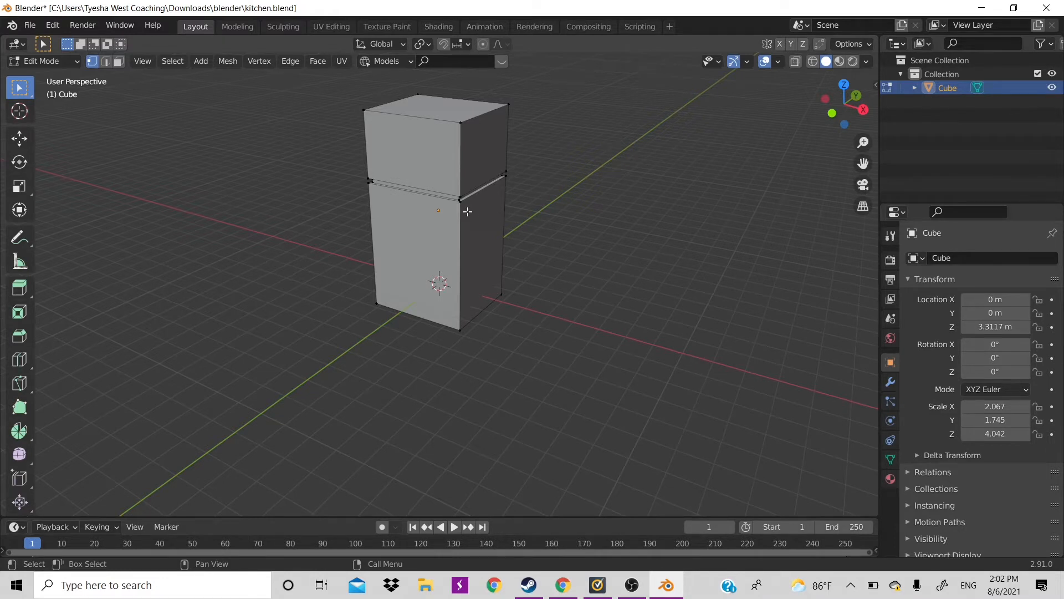
Try to knife-cut a narrow upright rectangle into the front face of the block's upper section, and undo it.
key(KP_1)
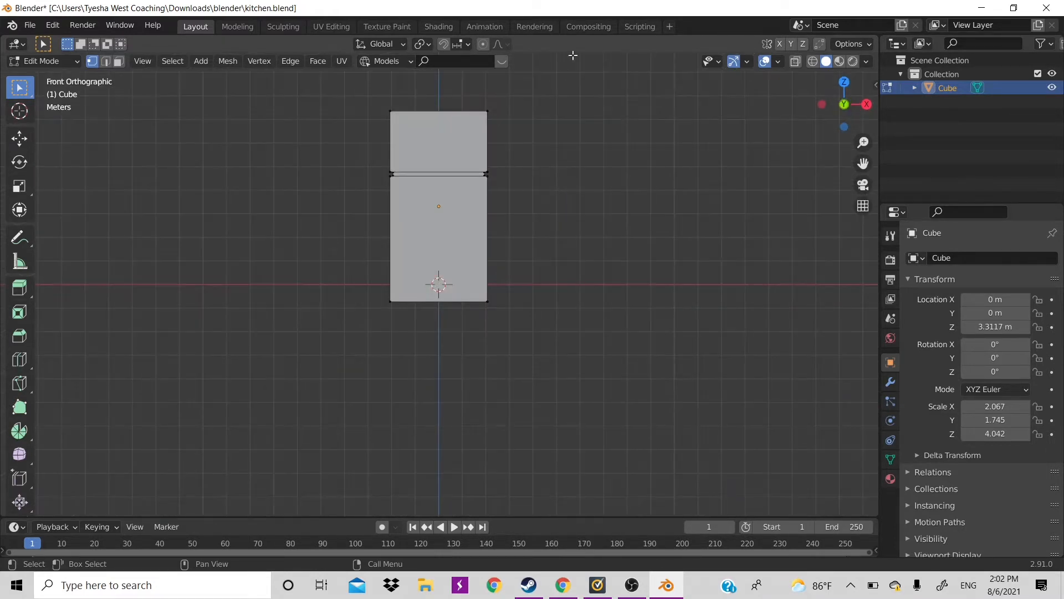
scroll(570, 164, up, 3)
middle_drag(569, 198, 549, 385)
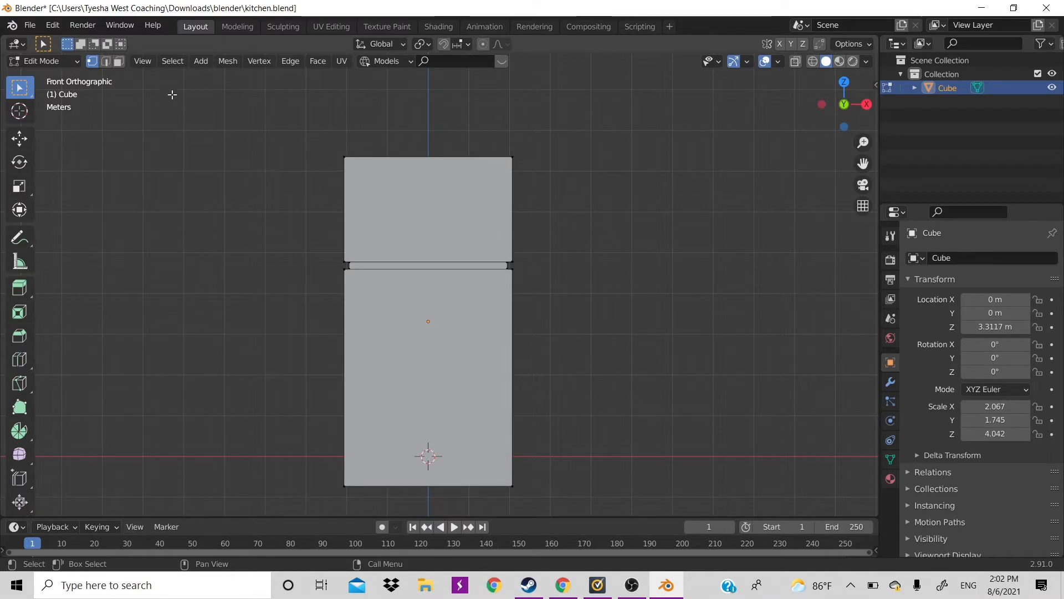
key(k)
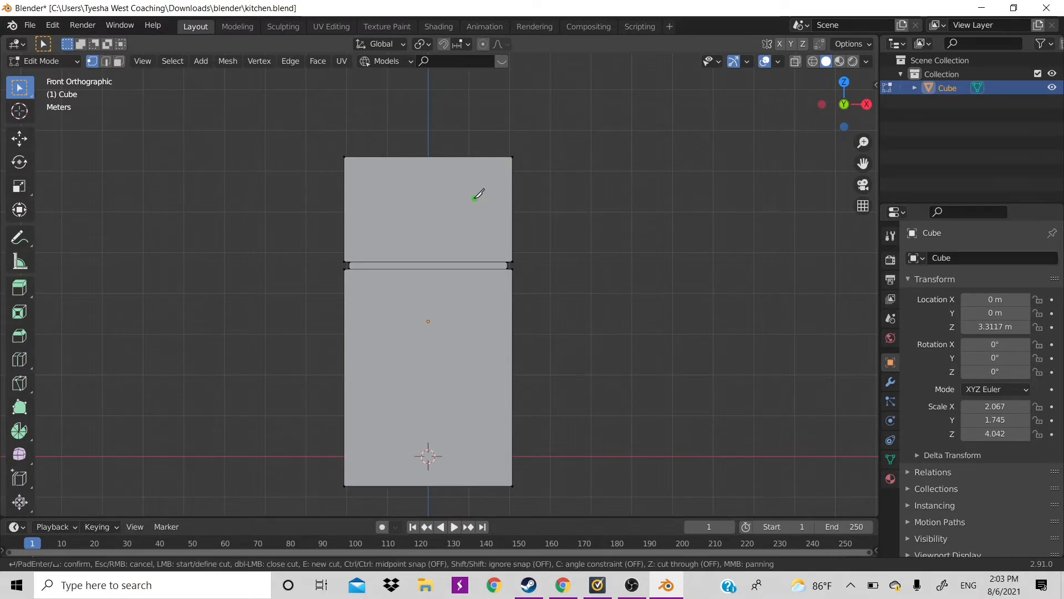
click(474, 198)
key(c)
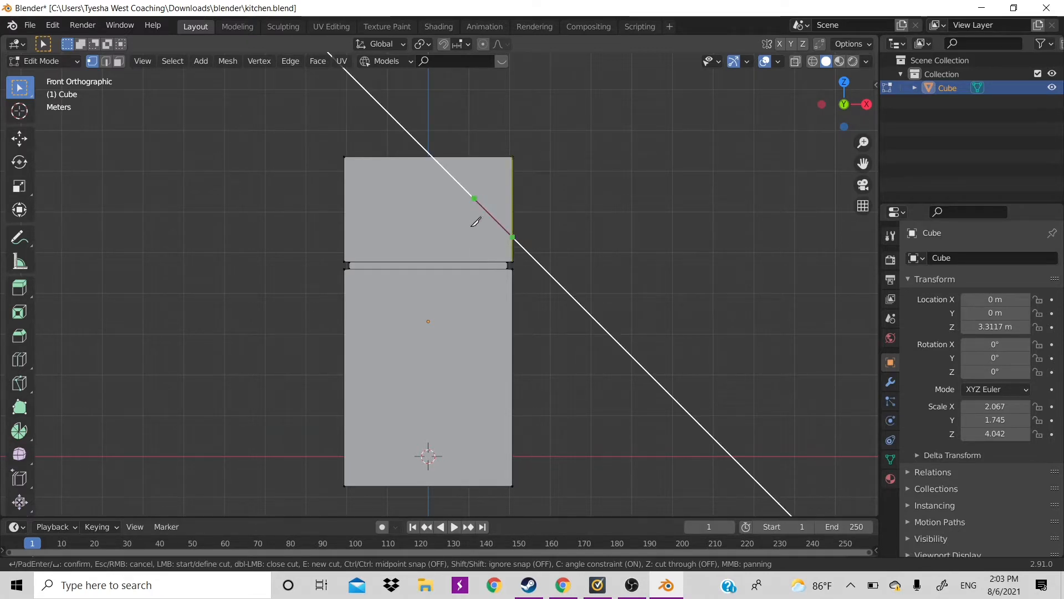
click(475, 246)
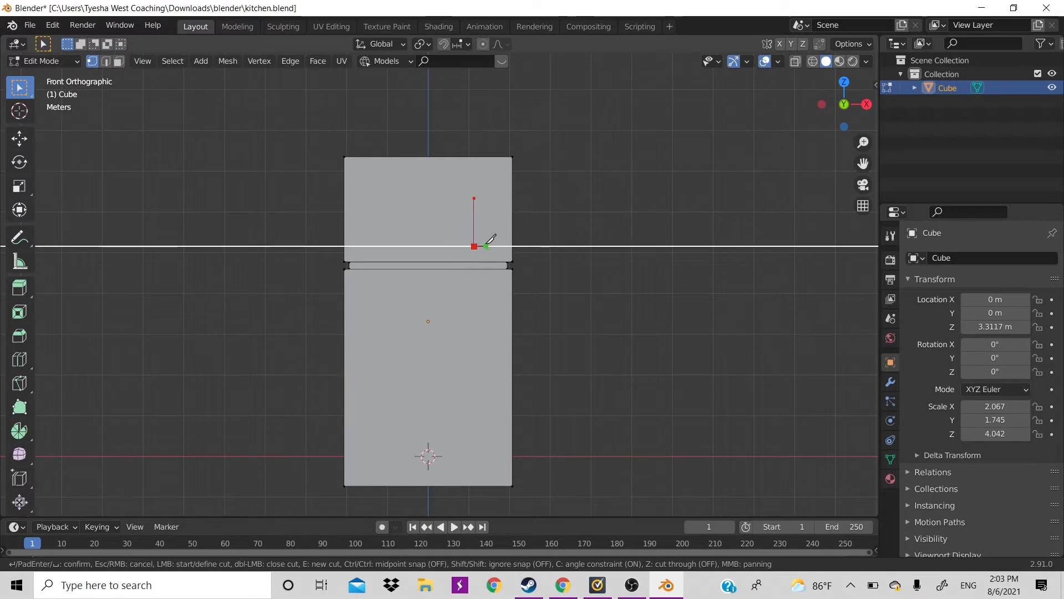
click(486, 246)
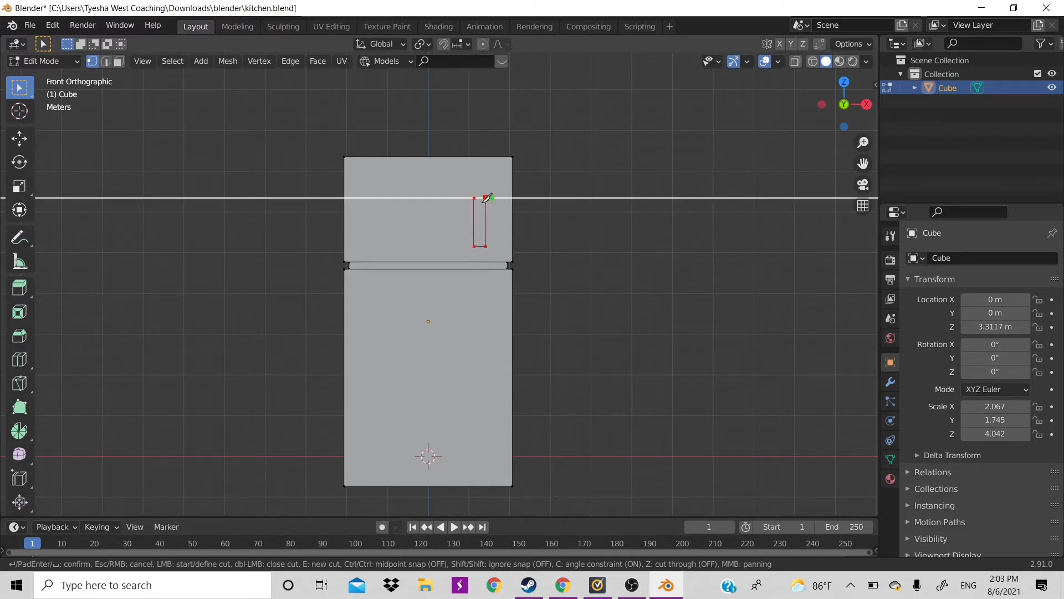
click(486, 198)
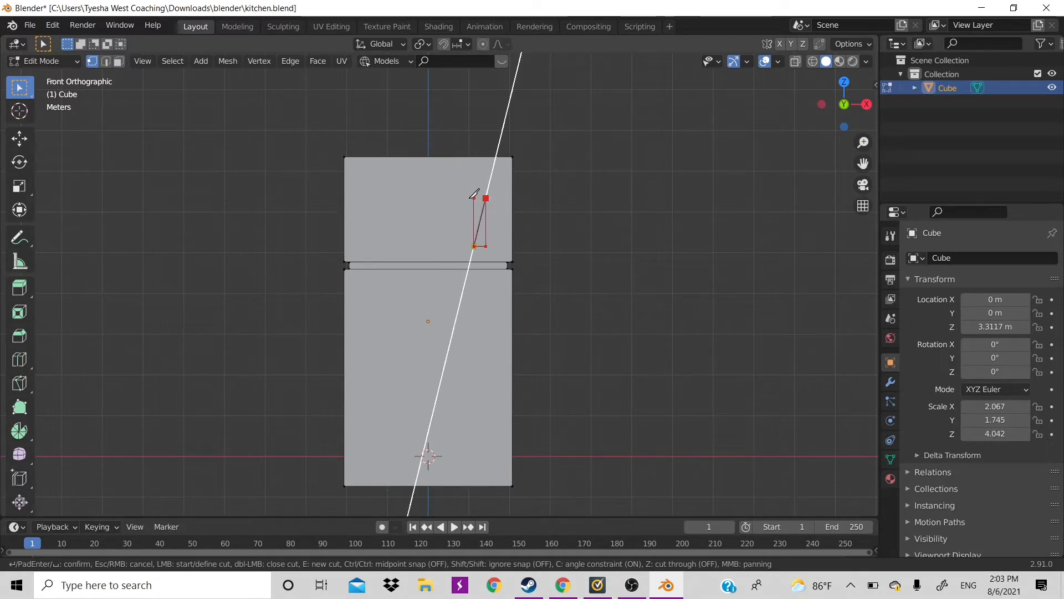
key(Return)
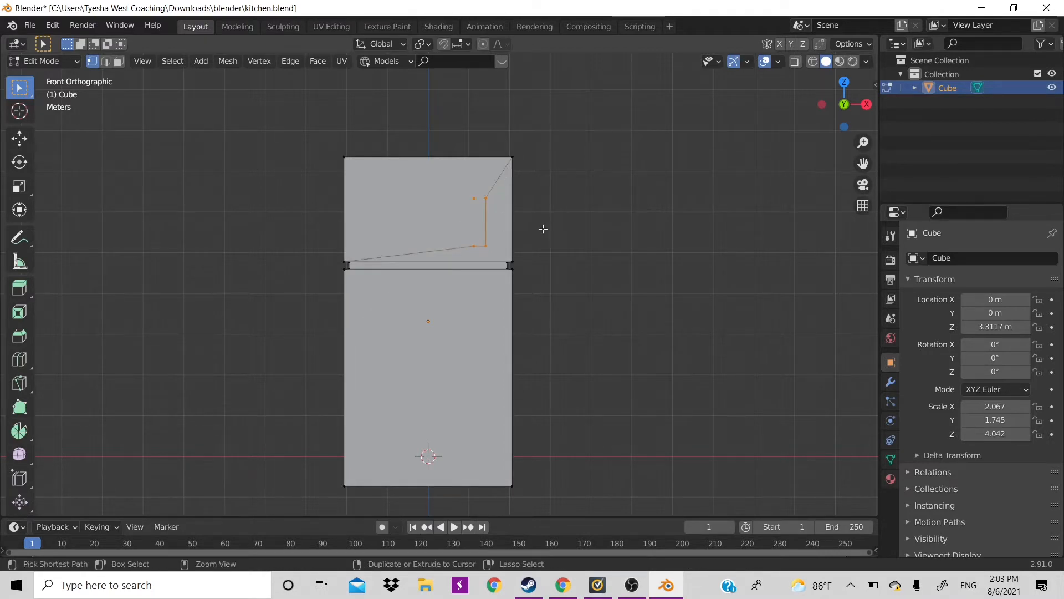
key(ctrl+z)
Add a new cube to the block's mesh in Edit Mode.
scroll(491, 260, down, 1)
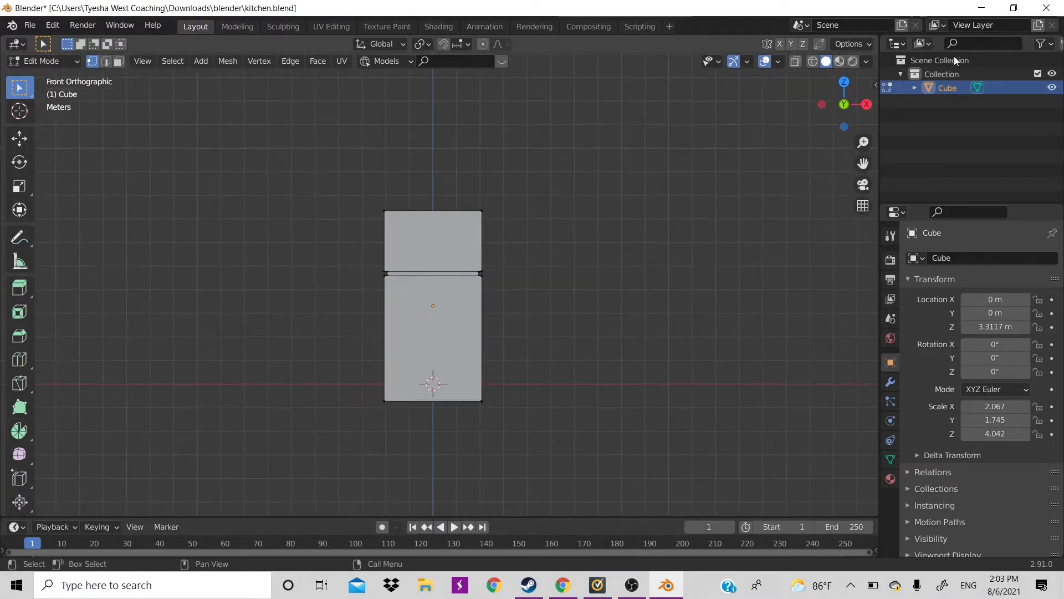
drag(839, 102, 876, 125)
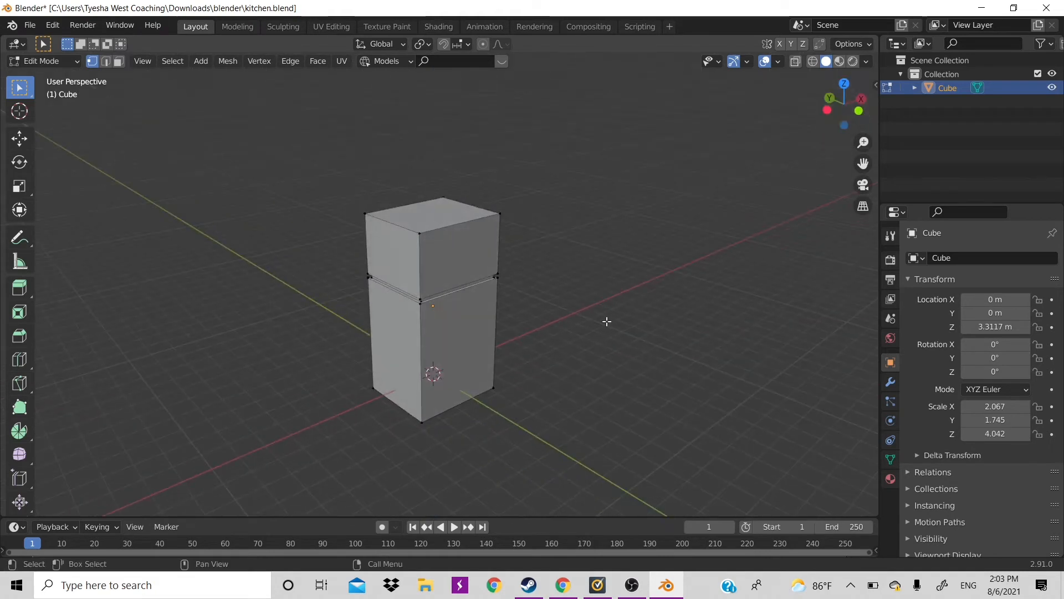
key(Tab)
key(Tab)
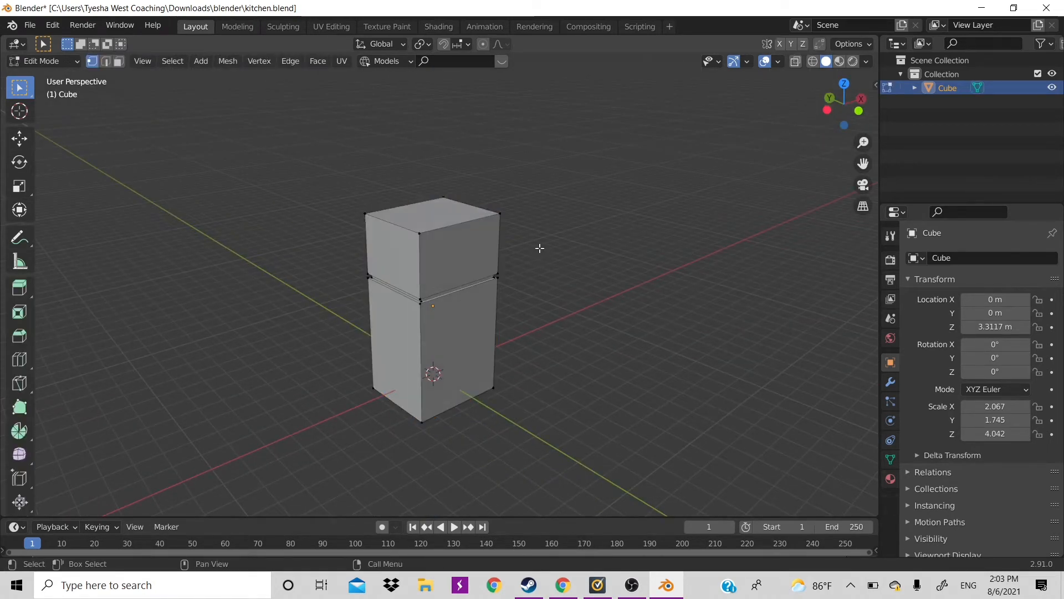
key(shift+a)
click(541, 261)
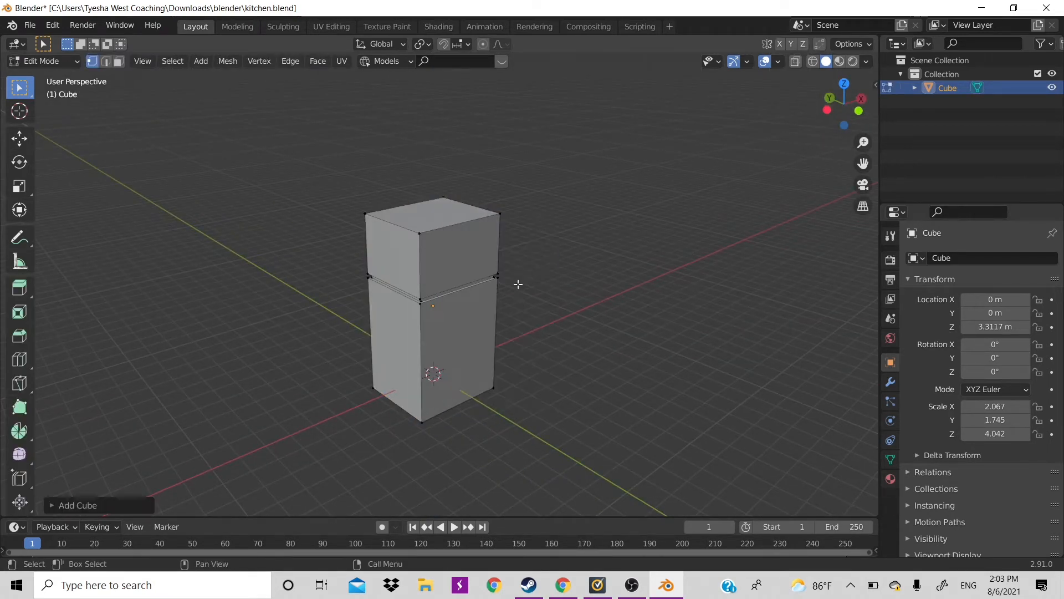
Raise the new cube about 3.37 m along Z and move it along negative Y until it stands clear of the block.
key(g)
key(z)
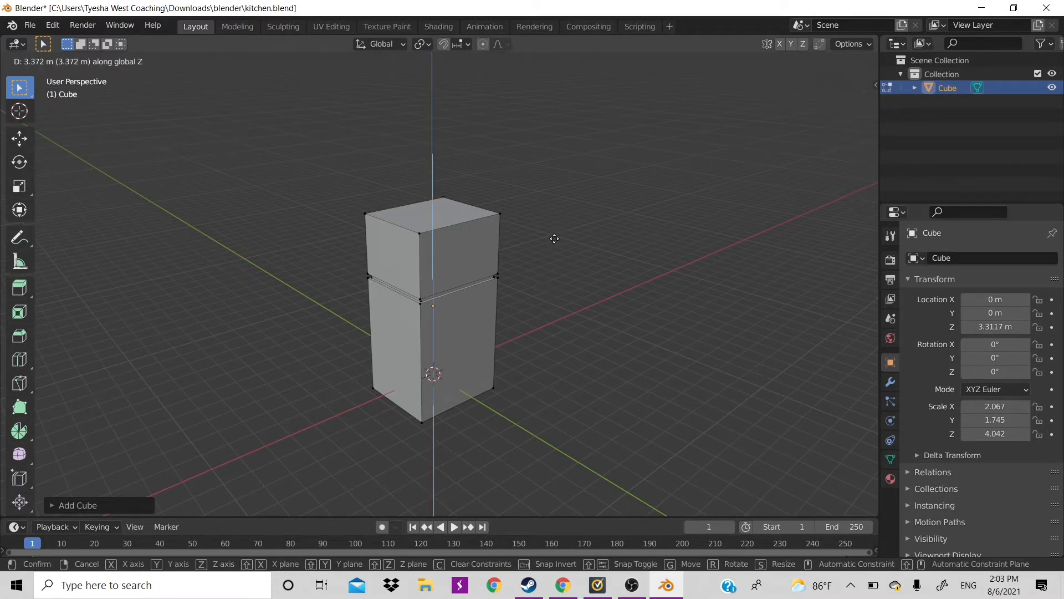
click(554, 238)
key(g)
key(y)
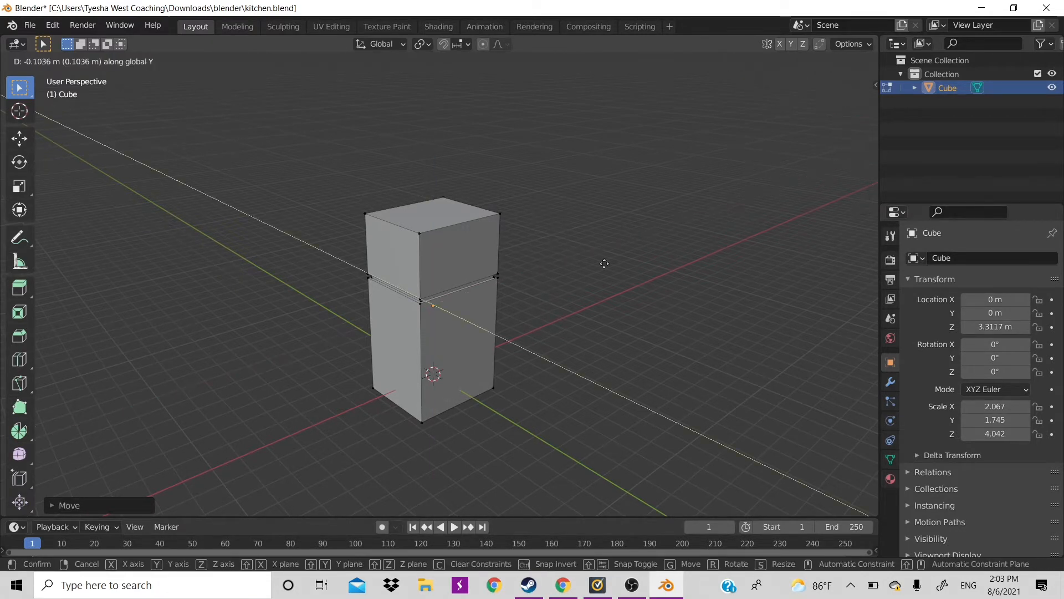
click(611, 295)
Shrink the new cube uniformly and stretch it along Z into a small upright bar.
key(s)
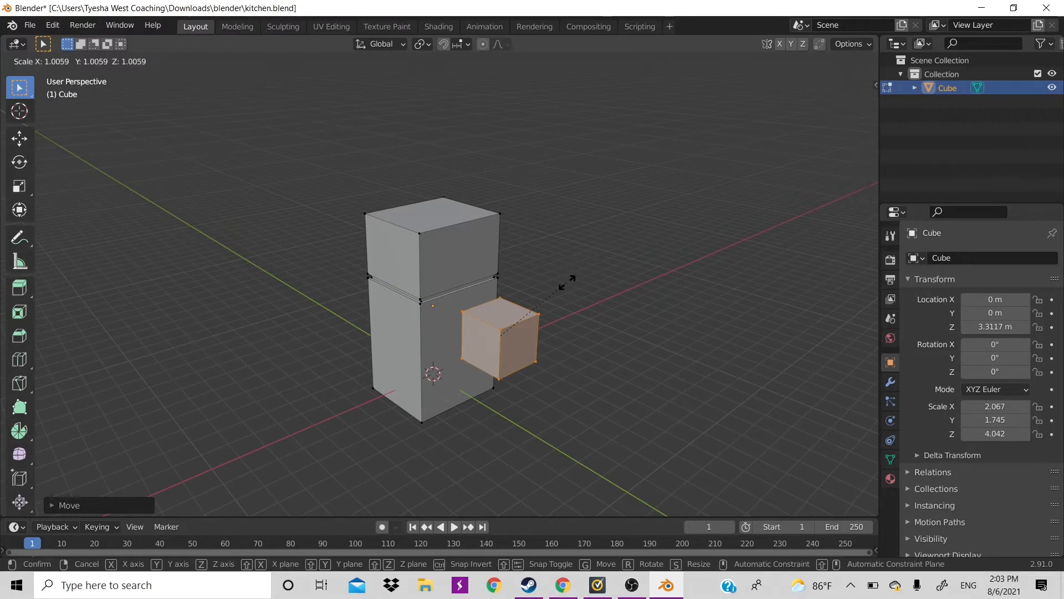
click(513, 324)
key(s)
key(z)
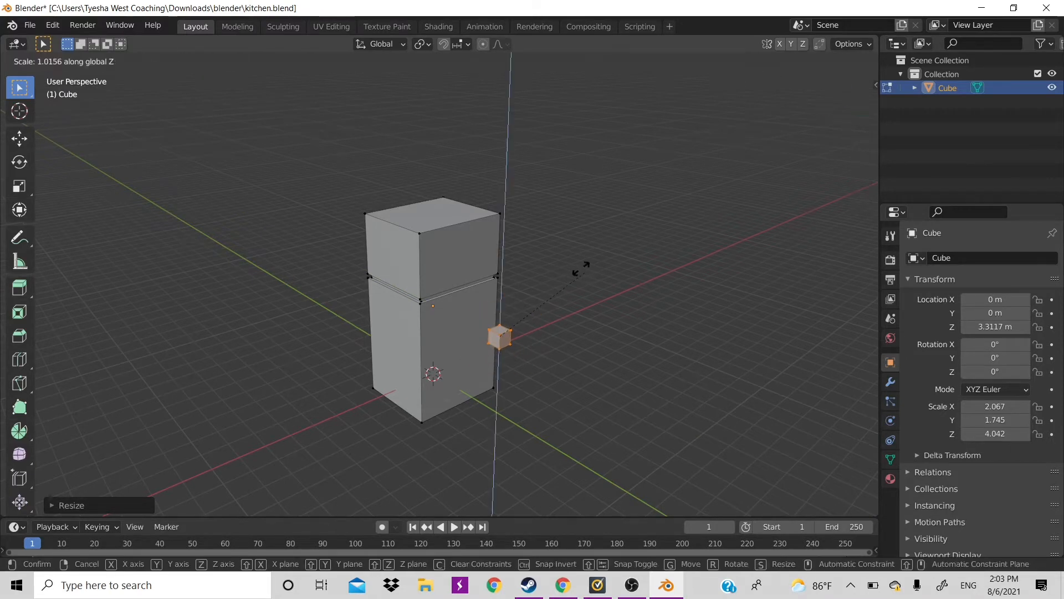
click(671, 470)
key(s)
click(615, 440)
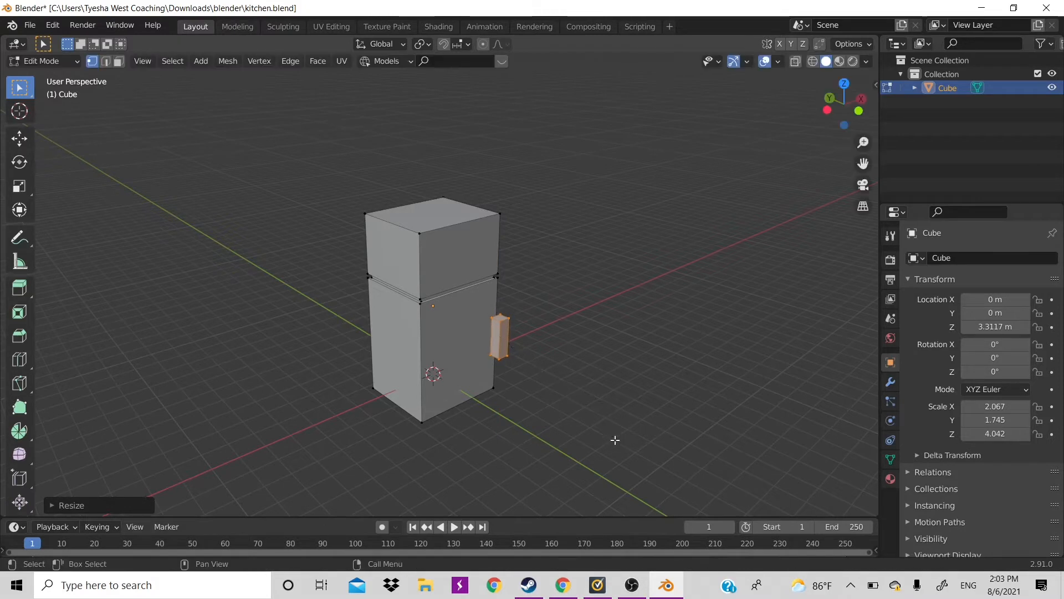
Lengthen the small bar along Z, and narrow it to about 0.69 along X.
key(s)
key(z)
click(652, 444)
key(s)
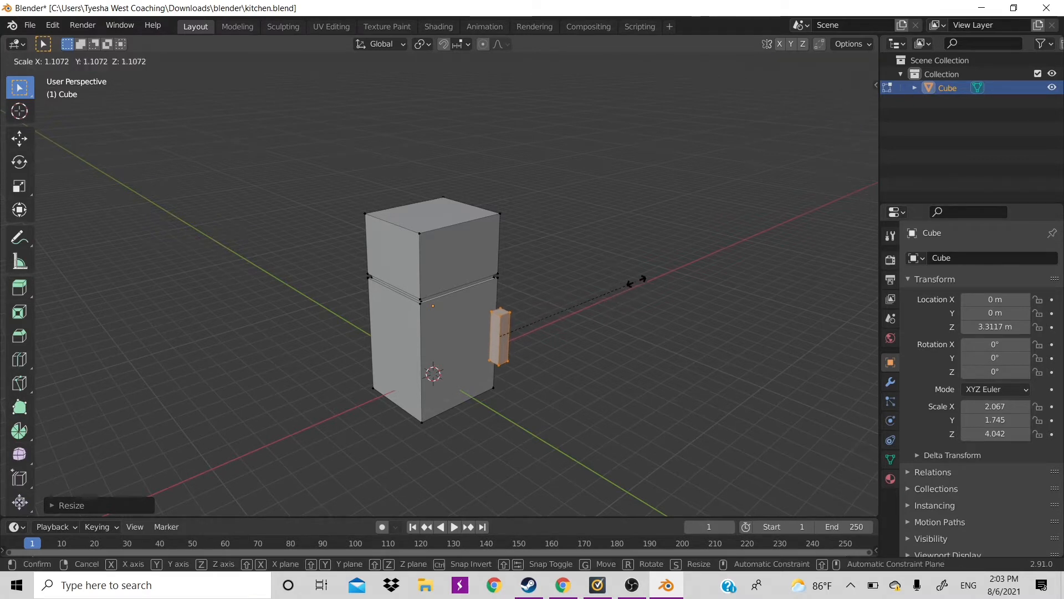
click(613, 281)
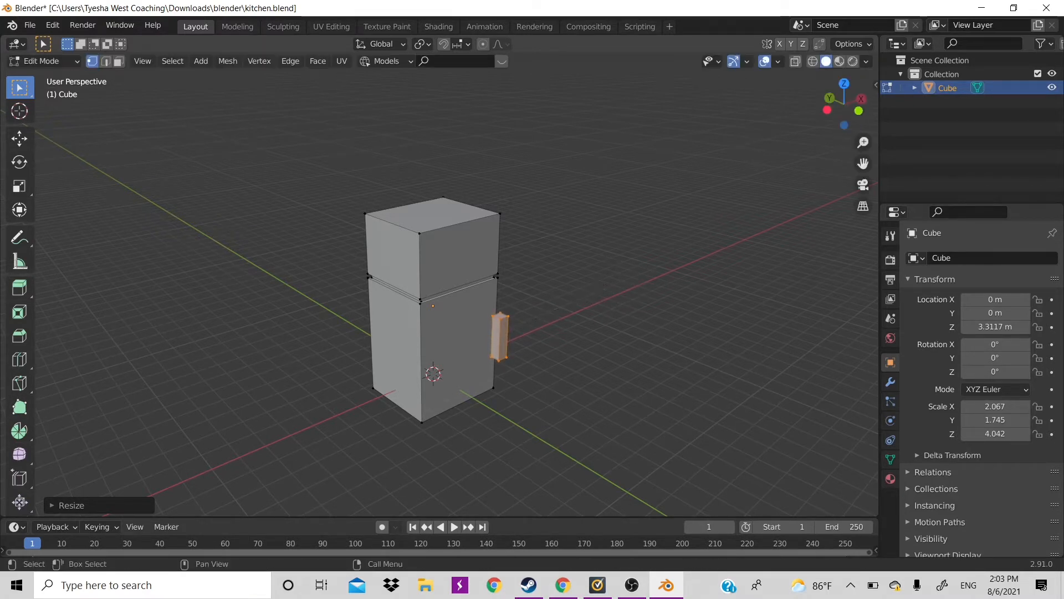
key(s)
key(x)
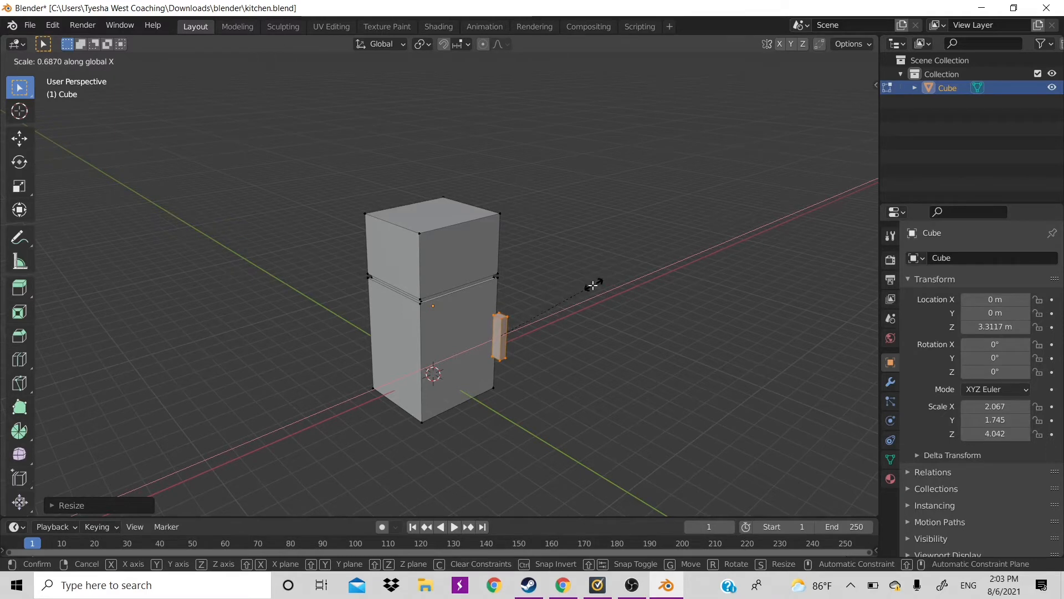
click(592, 285)
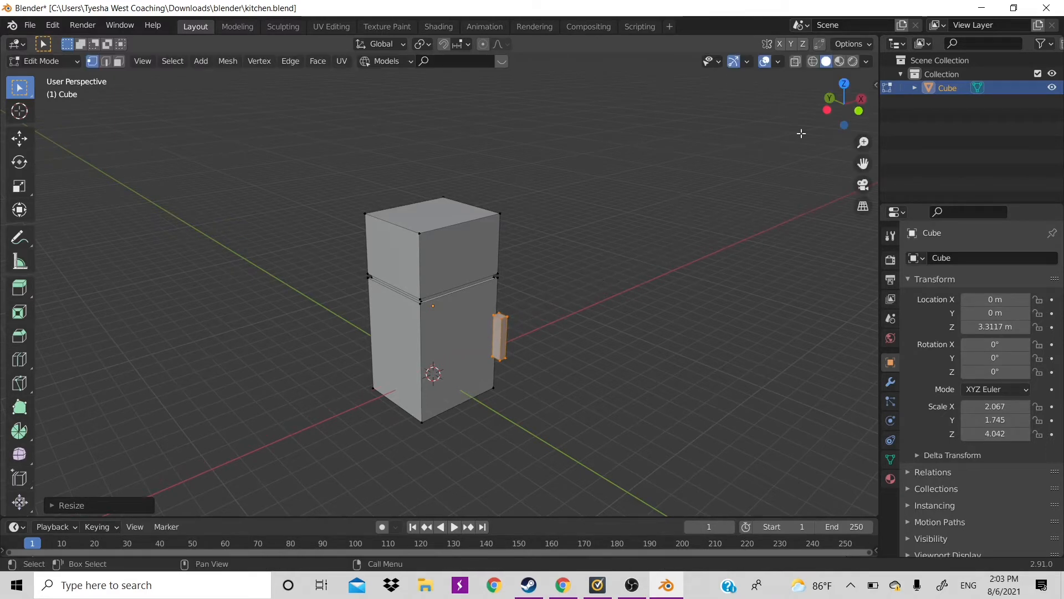
Add two evenly spaced horizontal loop cuts around the small upright bar.
drag(847, 107, 837, 115)
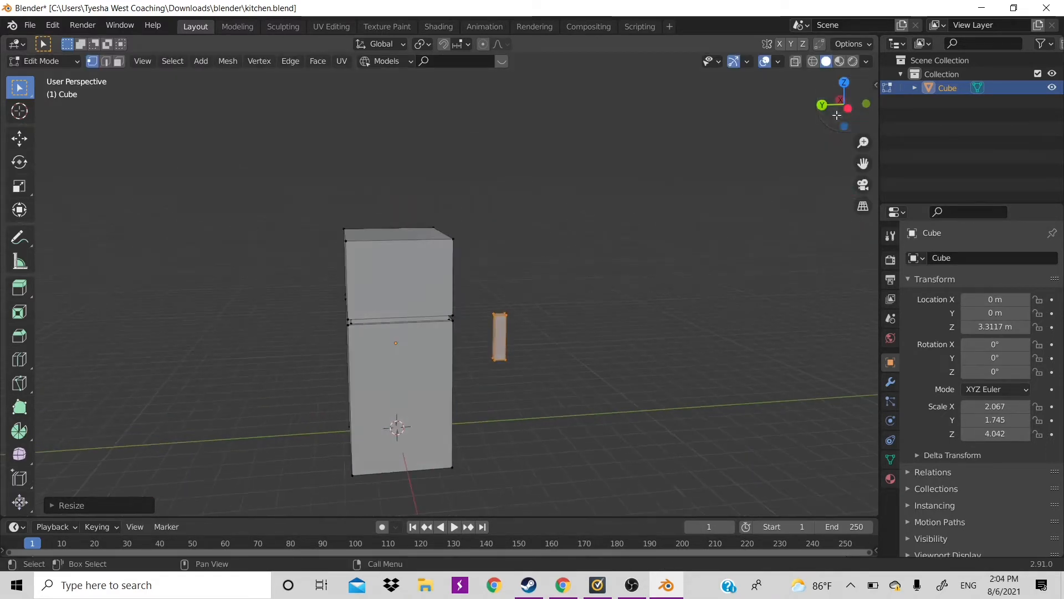
key(ctrl+r)
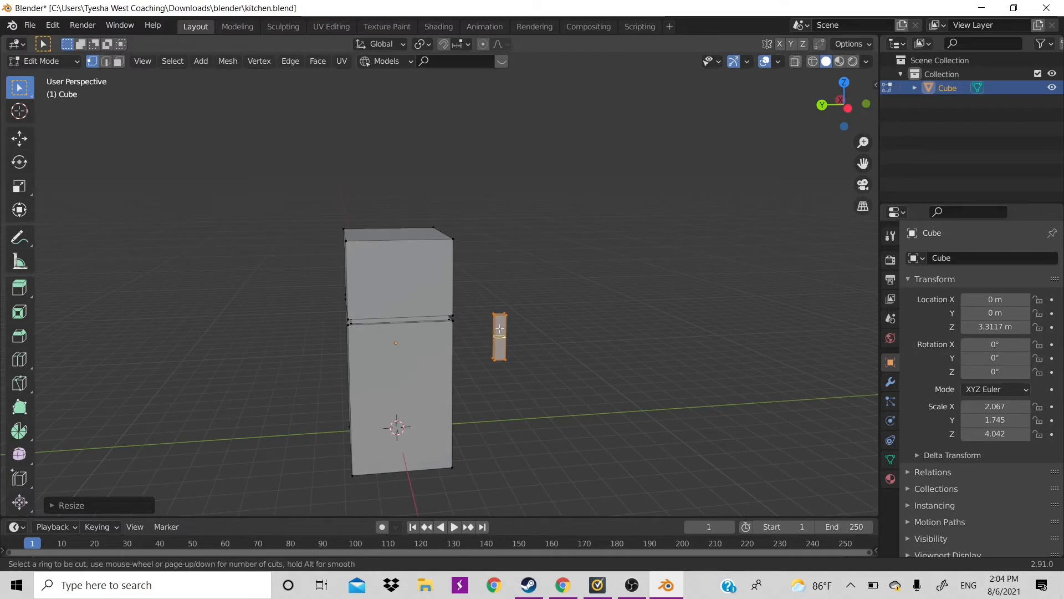
click(500, 329)
click(500, 329)
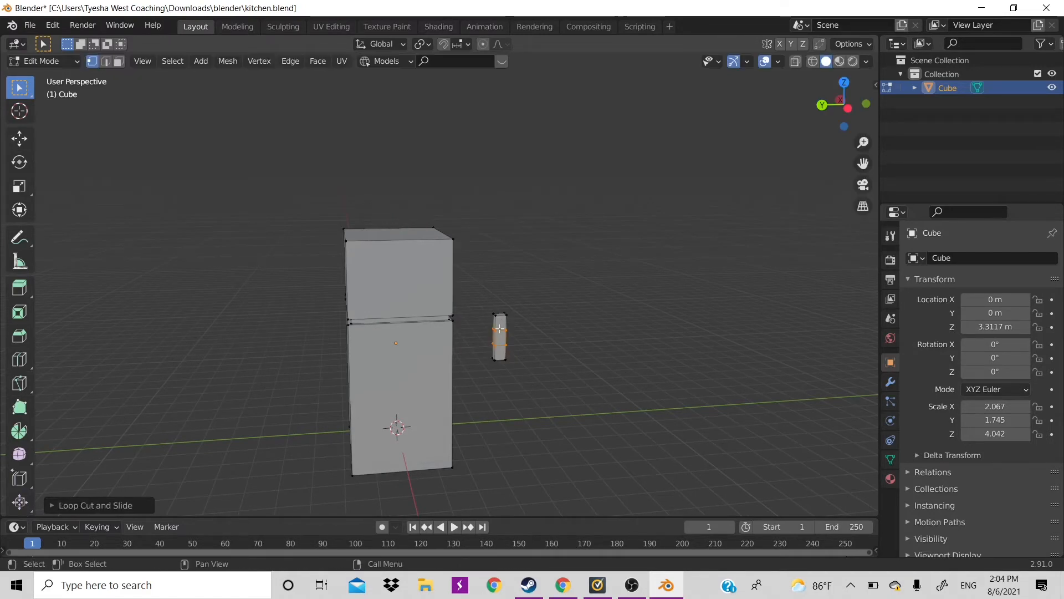
Move the middle face on the bar's refrigerator side about 0.11 m along negative Y.
key(3)
click(495, 339)
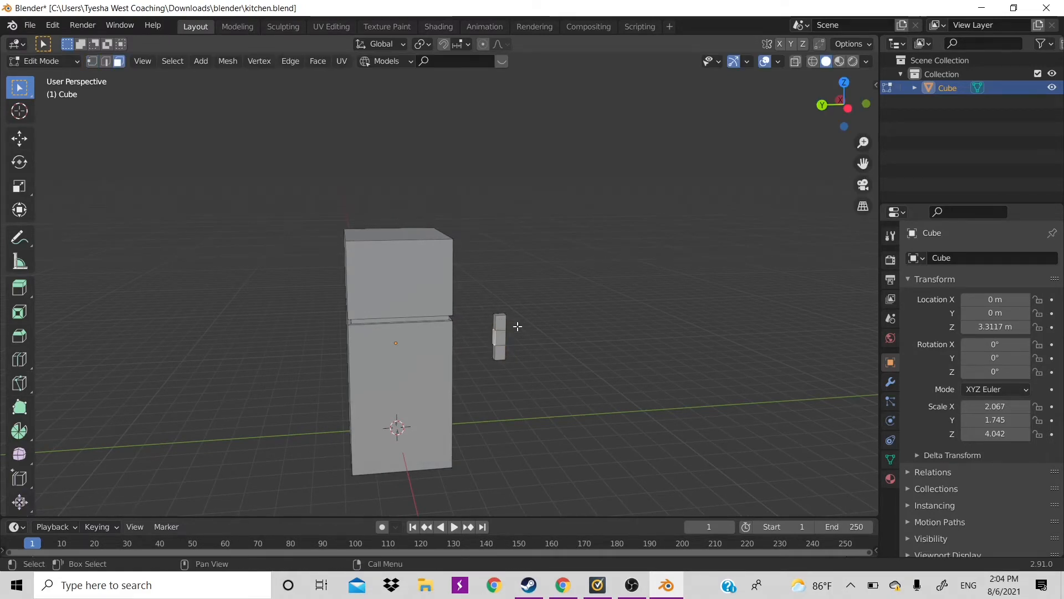
key(g)
key(y)
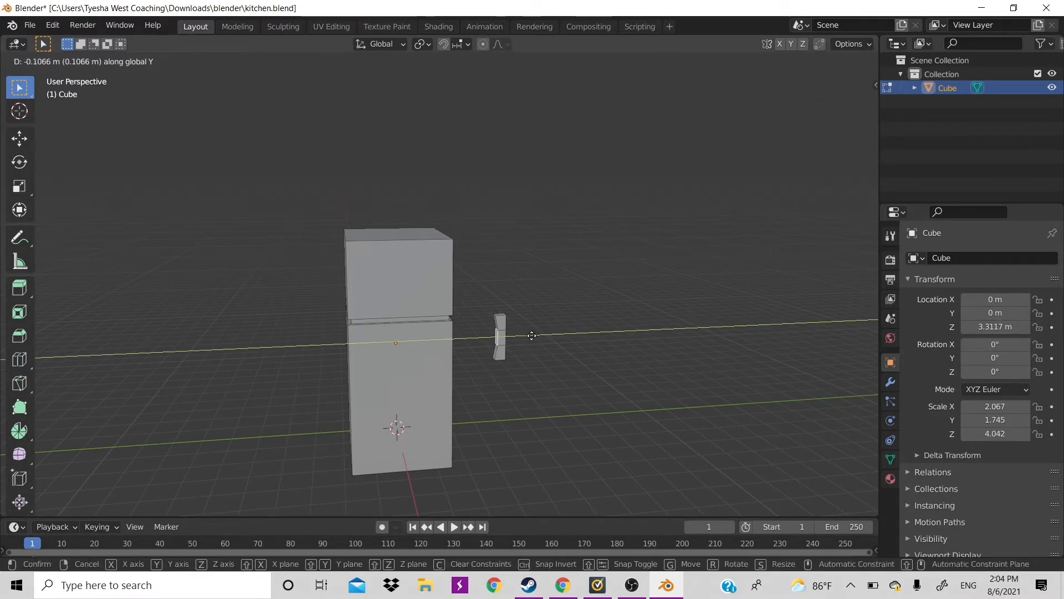
click(532, 335)
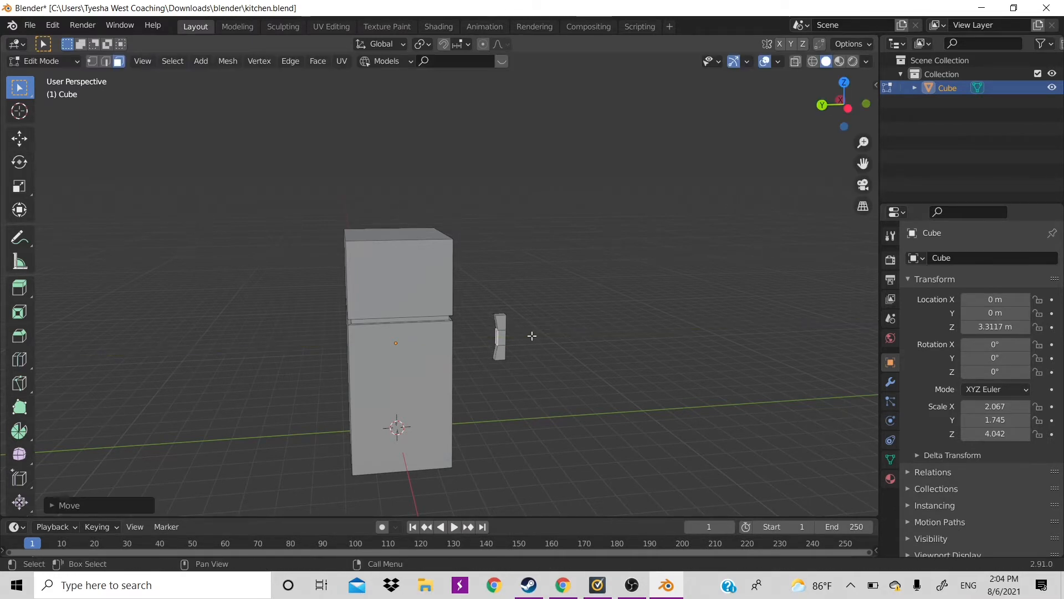
Extrude the bar's top face upward into a short extra segment.
click(510, 315)
drag(844, 126, 633, 273)
scroll(632, 272, up, 4)
scroll(633, 273, up, 1)
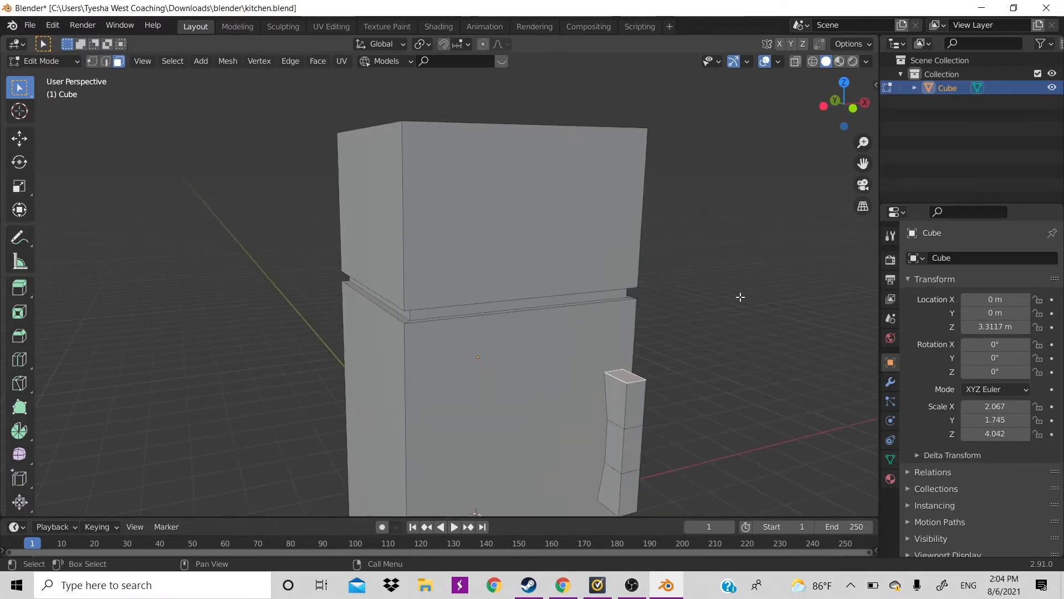
middle_drag(704, 346, 627, 302)
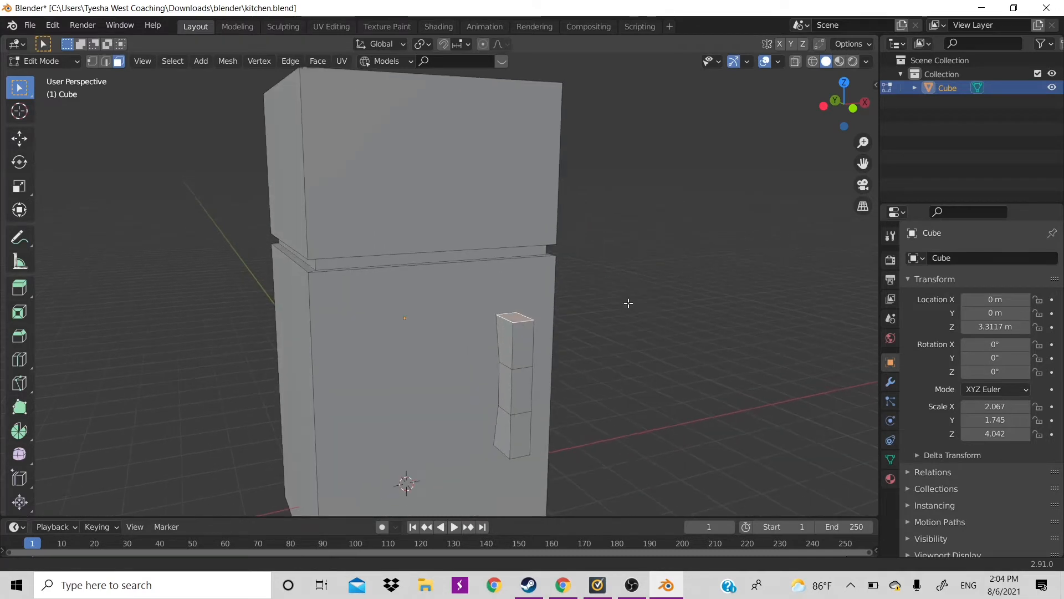
key(e)
click(623, 348)
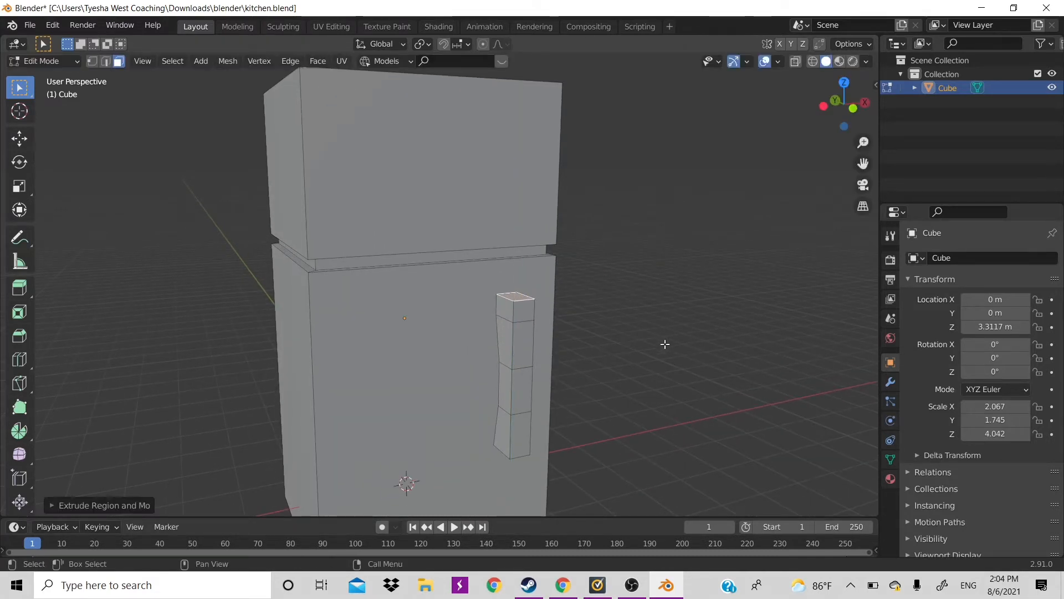
Extrude the topmost segment's inner side face about 0.3 m toward the refrigerator as the handle's upper arm.
drag(869, 103, 434, 329)
drag(845, 107, 522, 312)
click(502, 304)
key(e)
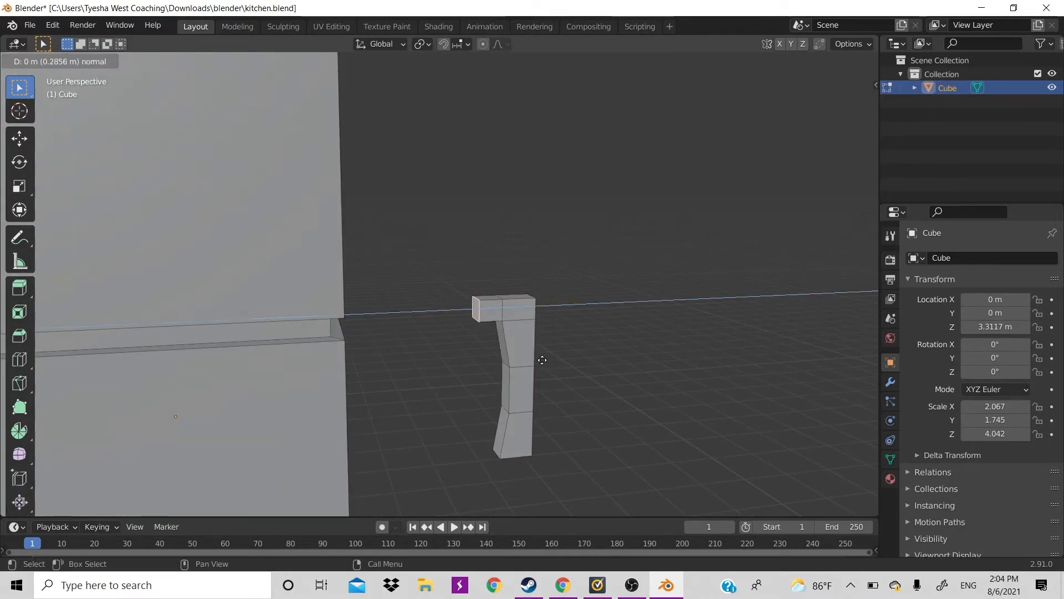
click(546, 360)
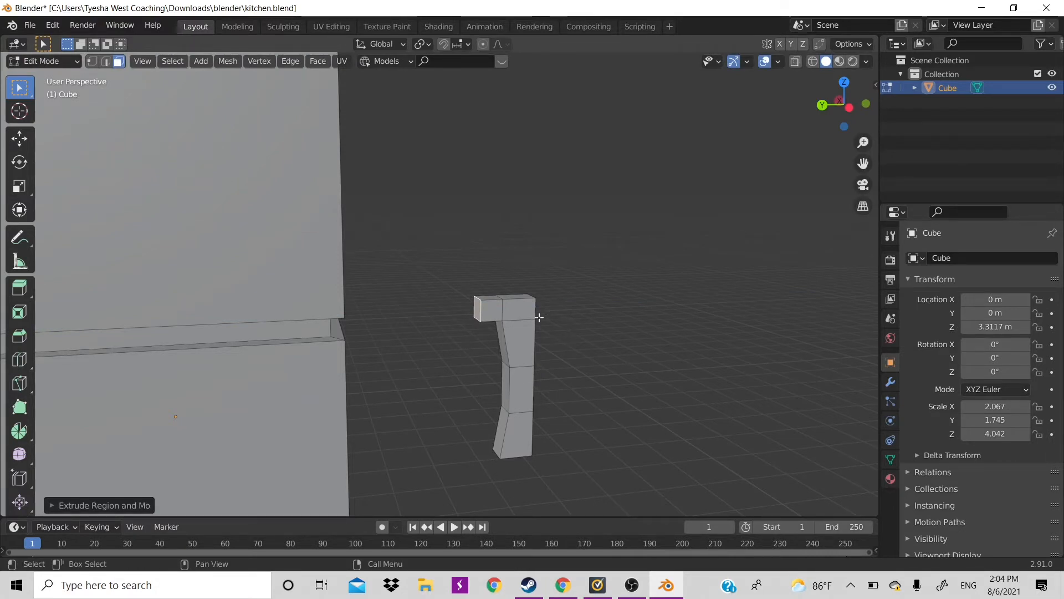
key(ctrl+l)
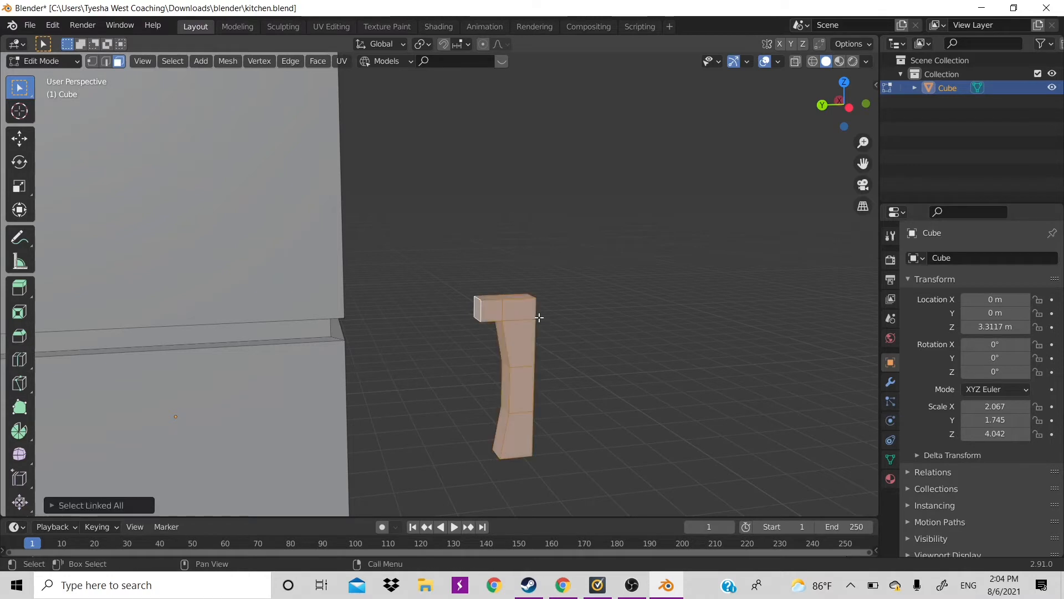
click(496, 304)
click(554, 323)
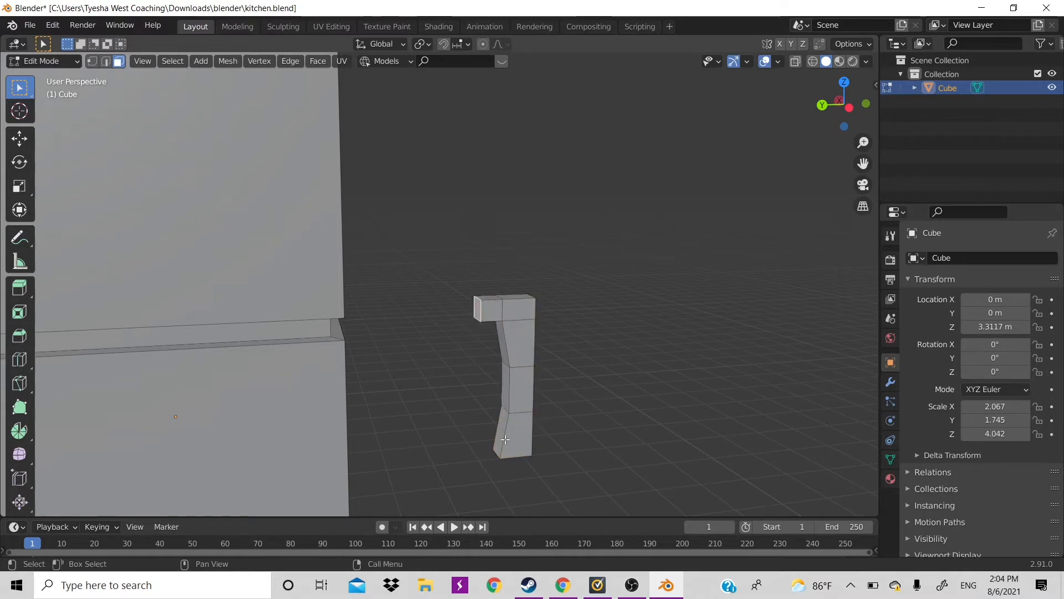
Extrude the handle's bottom face downward about 0.13 m.
drag(841, 99, 841, 23)
click(538, 454)
key(e)
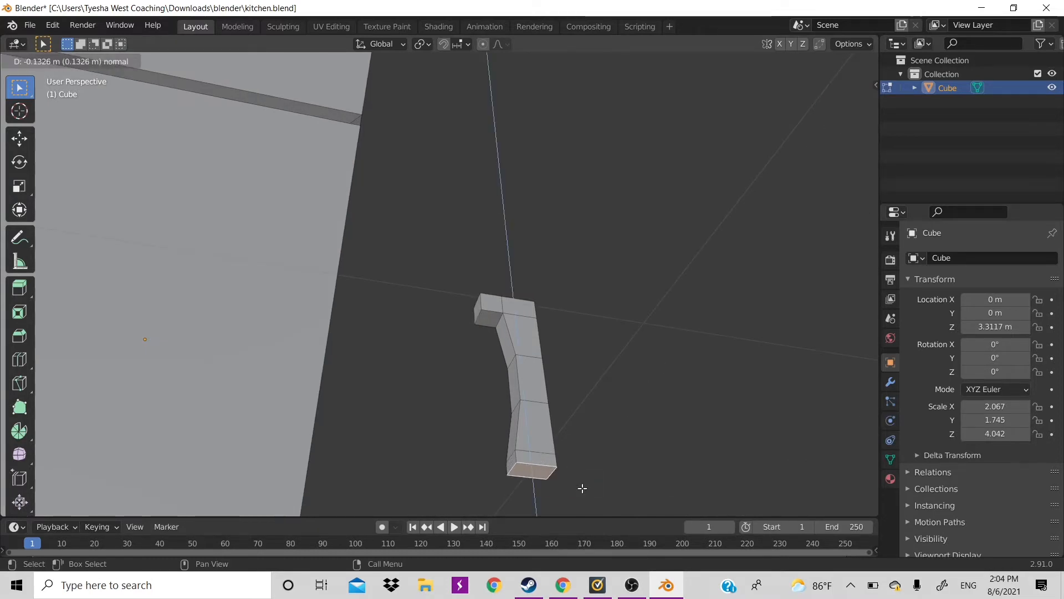
click(571, 491)
Extrude the lowest segment's inner side face toward the refrigerator to form the handle's lower arm.
click(514, 465)
key(w)
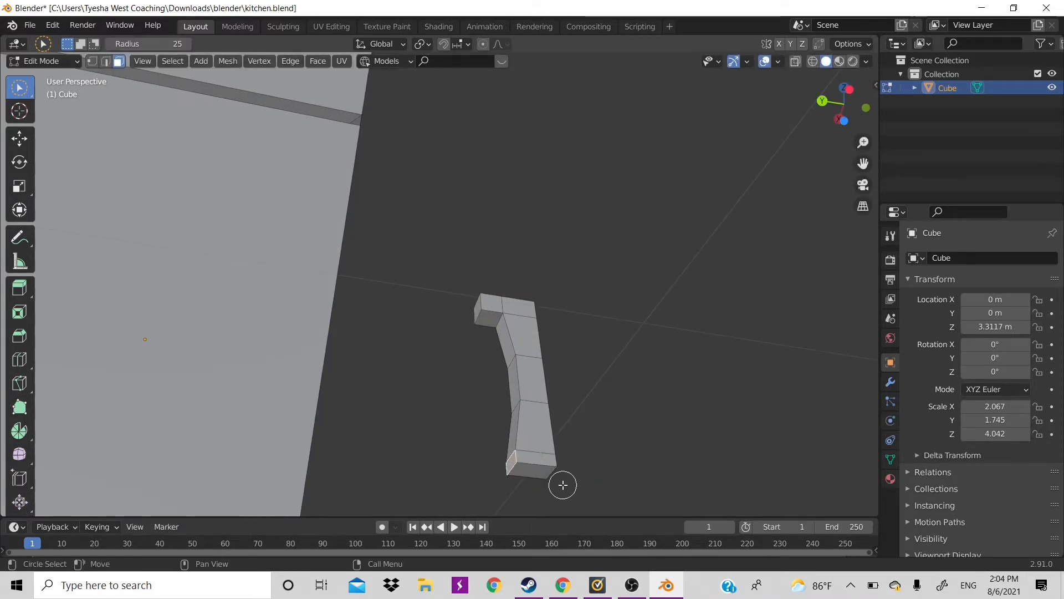
key(w)
key(w)
key(w)
key(e)
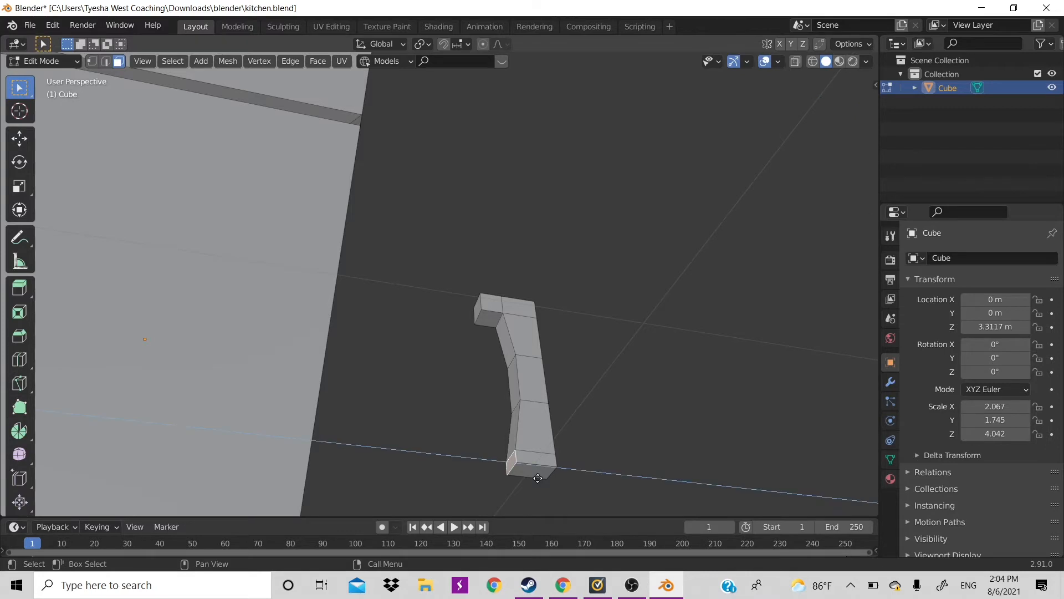
click(518, 477)
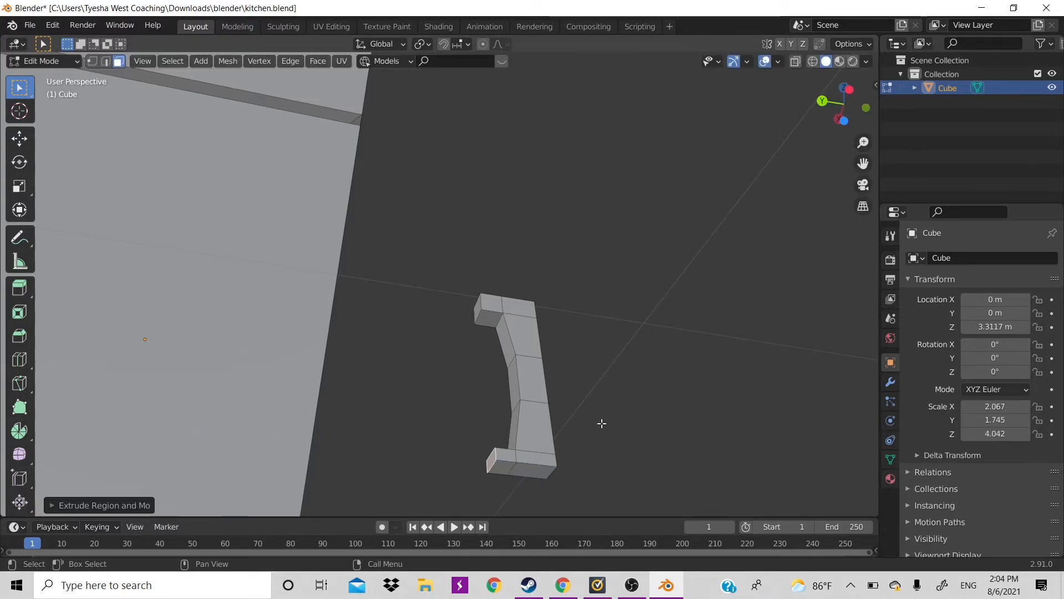
Shift the handle's bottom outer edge toward the refrigerator to slant the lower corner.
scroll(601, 424, down, 5)
drag(857, 113, 506, 361)
key(2)
scroll(499, 362, up, 1)
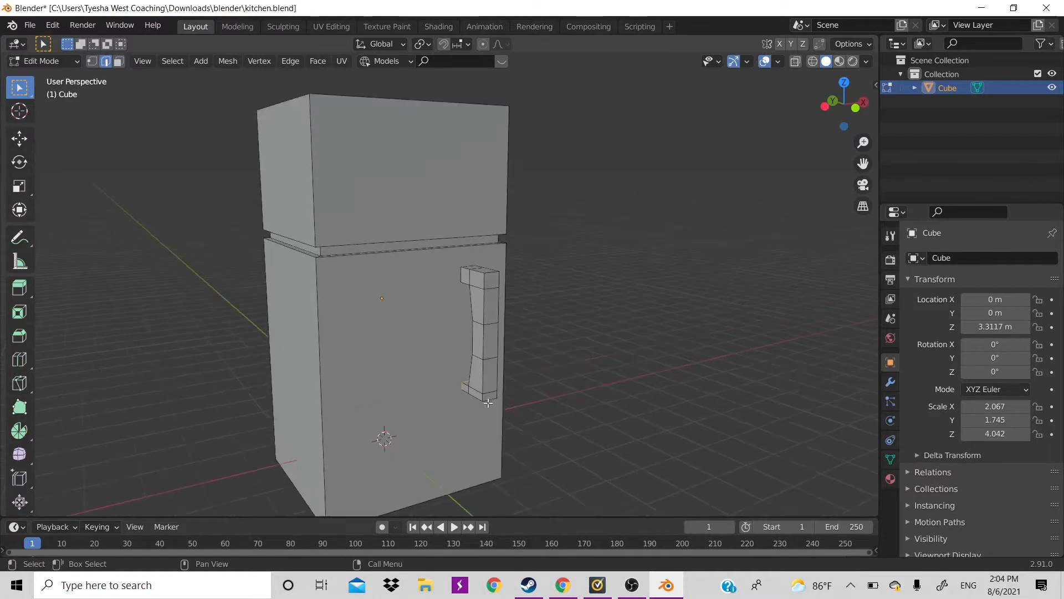
key(g)
key(x)
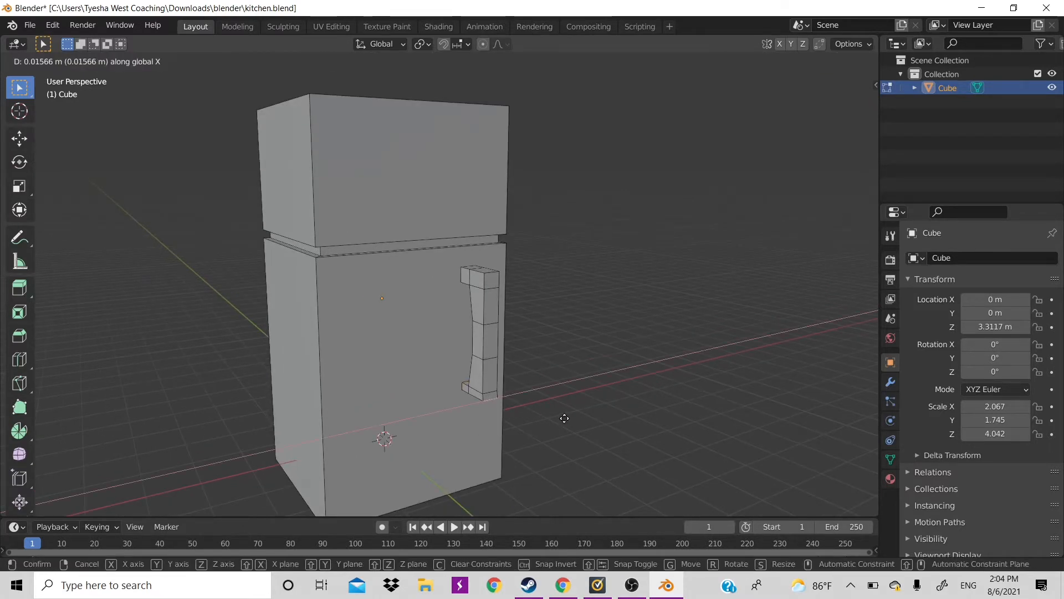
click(550, 405)
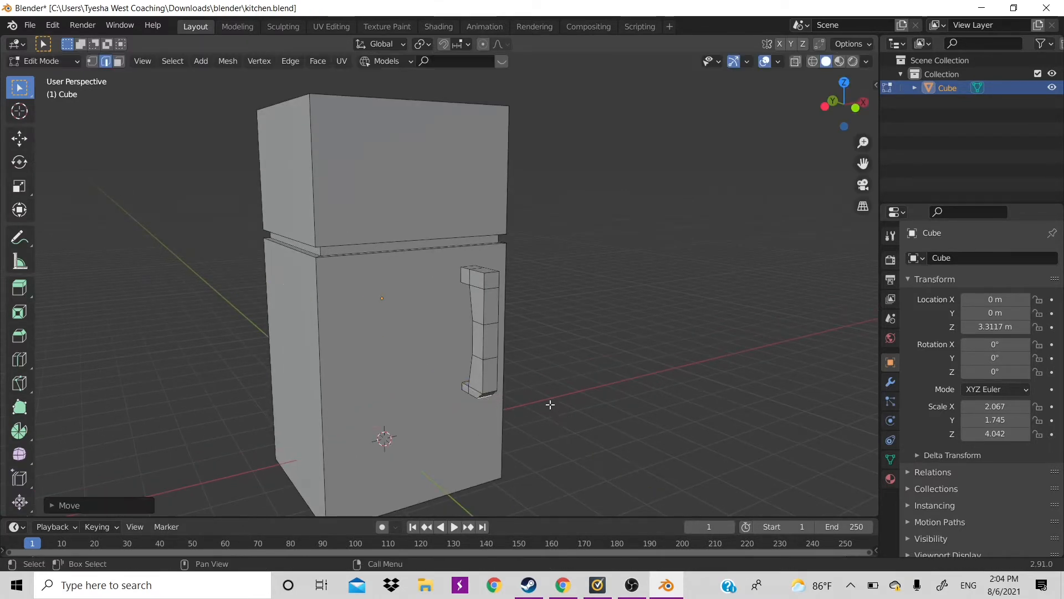
Move the outer edge above the lower corner along Y toward the refrigerator, and nudge the lower loop cut's outer edge about 0.02 m along negative X.
key(g)
key(y)
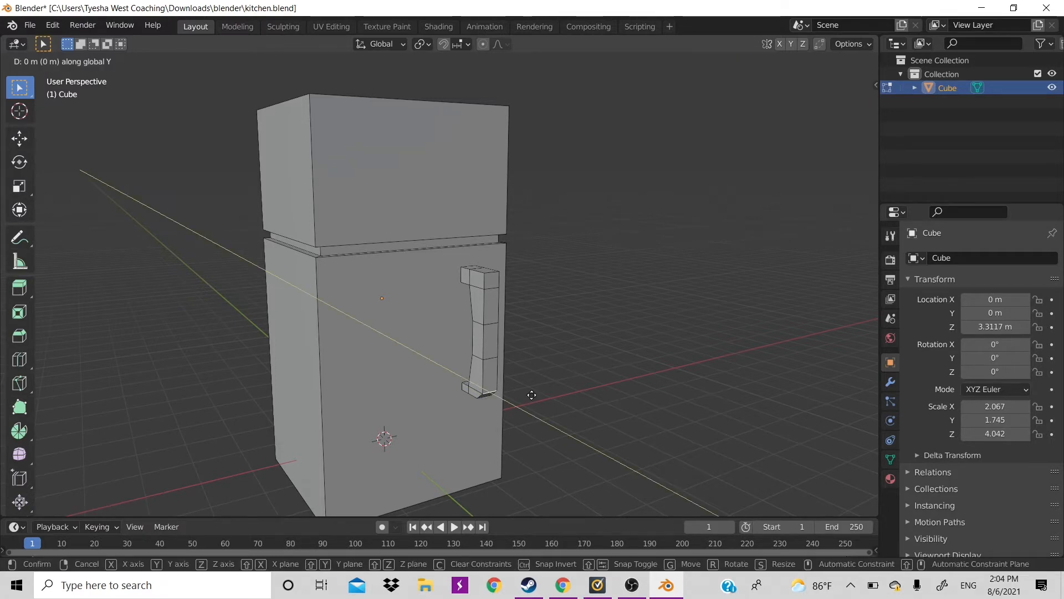
click(501, 374)
click(491, 359)
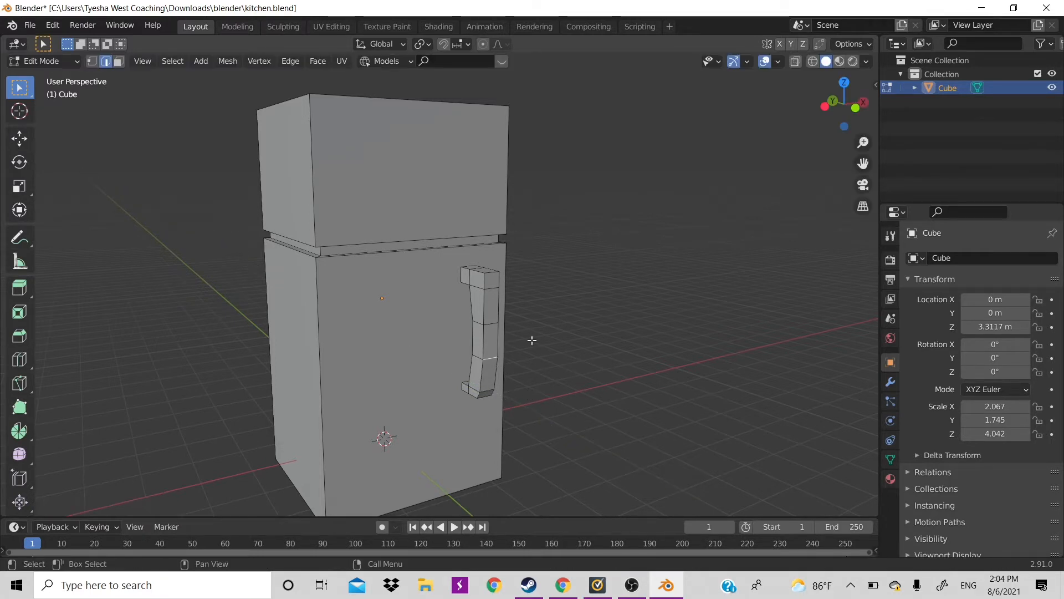
key(g)
key(x)
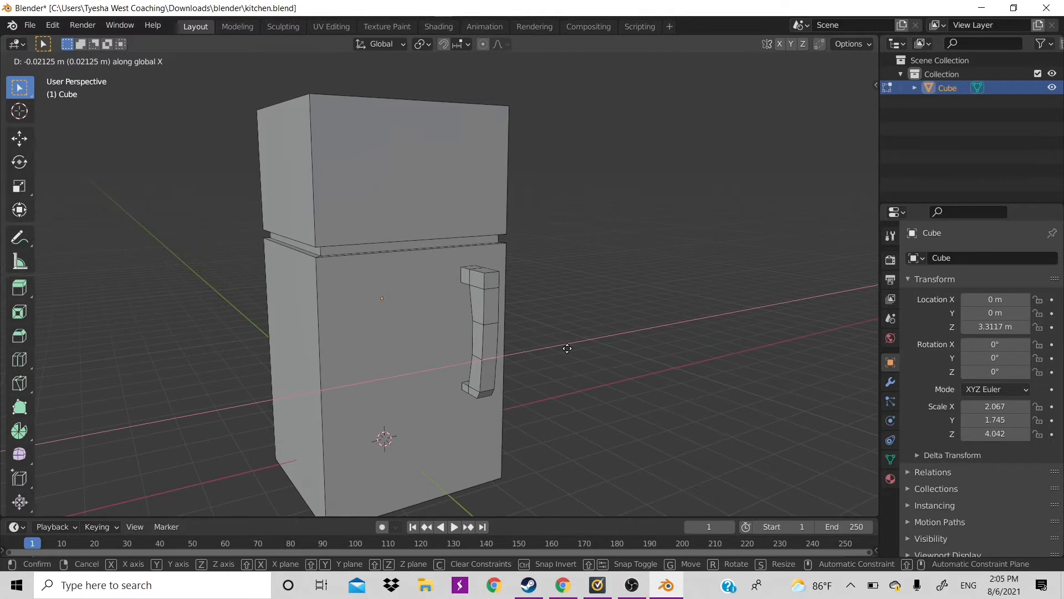
click(567, 348)
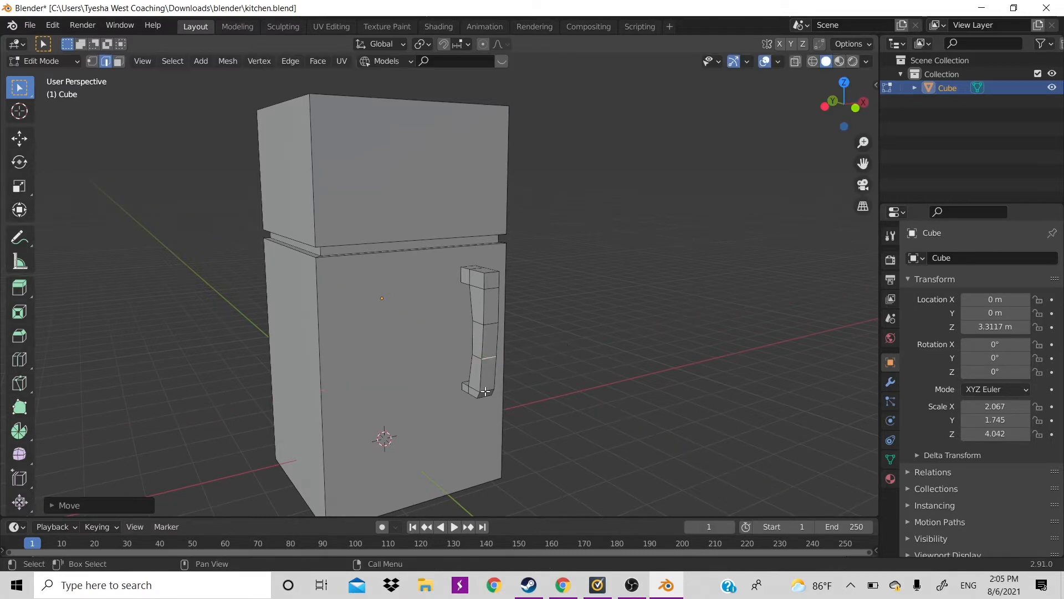
Move the two lowest outer edges of the handle along positive Y, by about 0.10 m and 0.13 m, to round the lower corner.
click(486, 391)
key(g)
key(y)
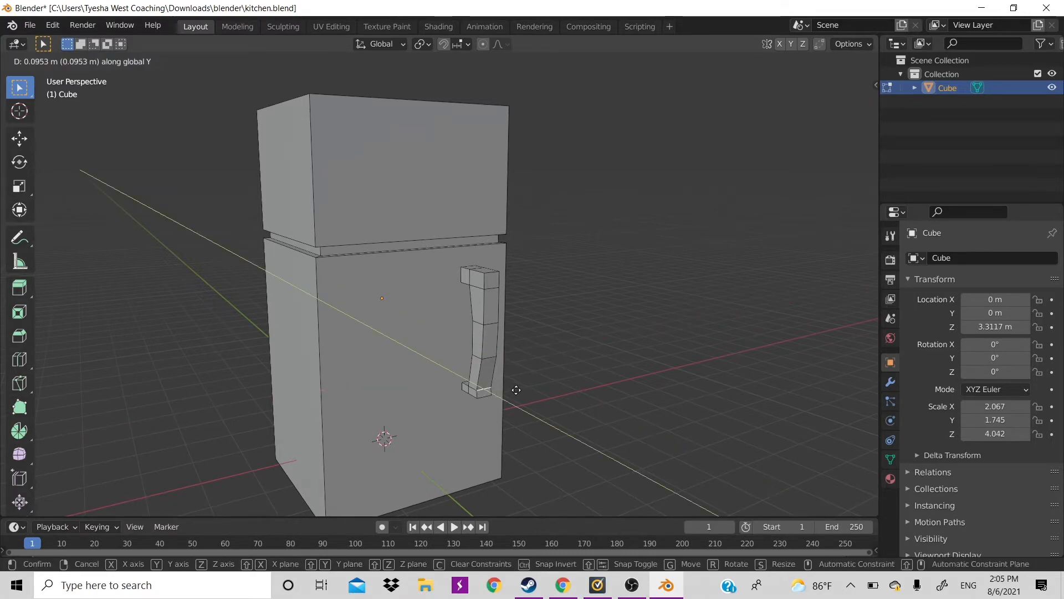
click(517, 390)
click(486, 395)
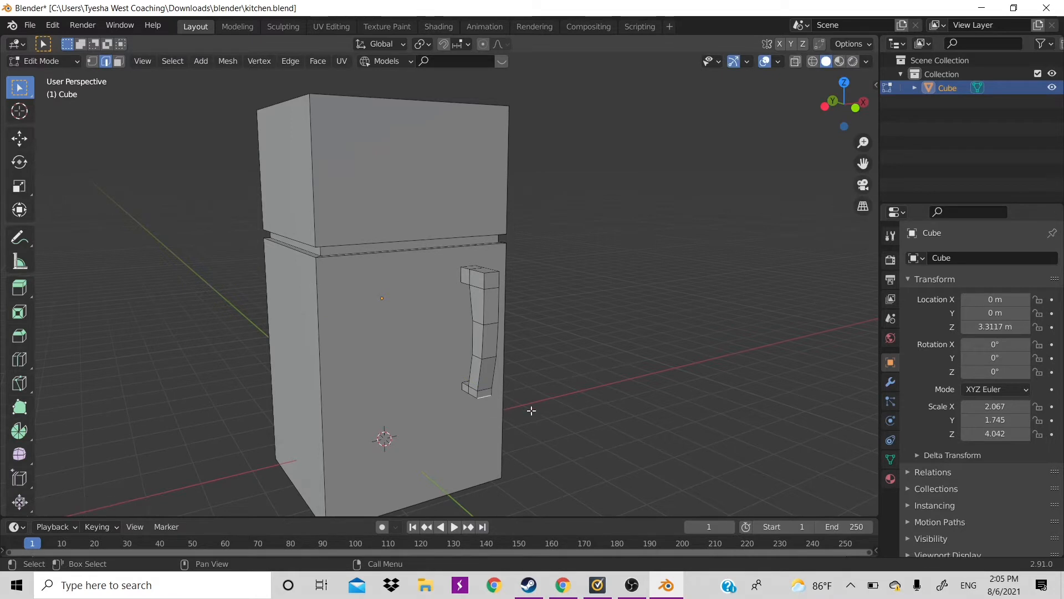
key(g)
key(y)
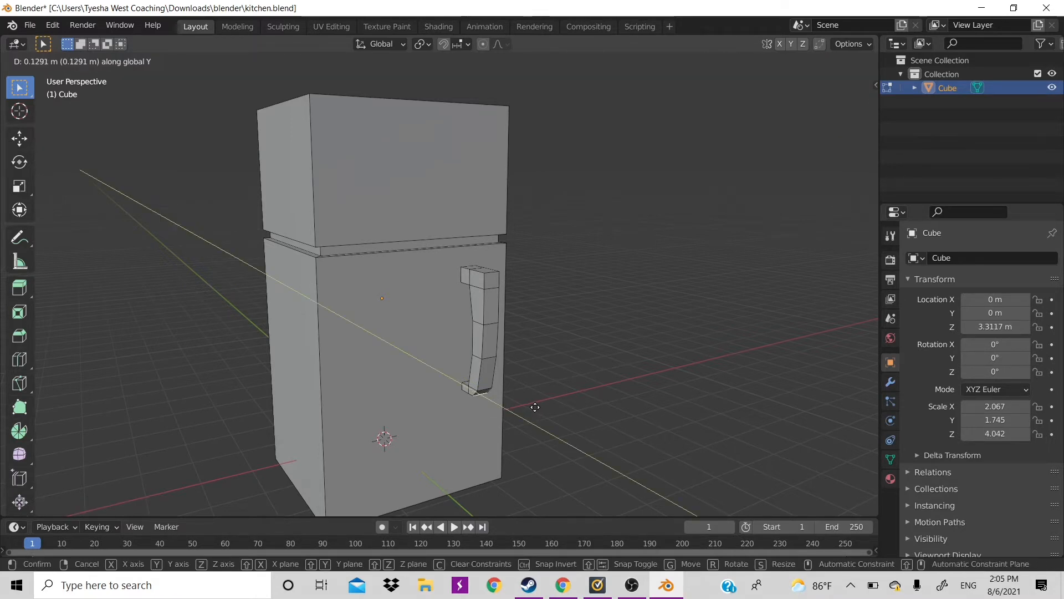
click(535, 408)
Move the handle's top outer edge about 0.18 m along positive Y to slant the upper corner.
click(492, 275)
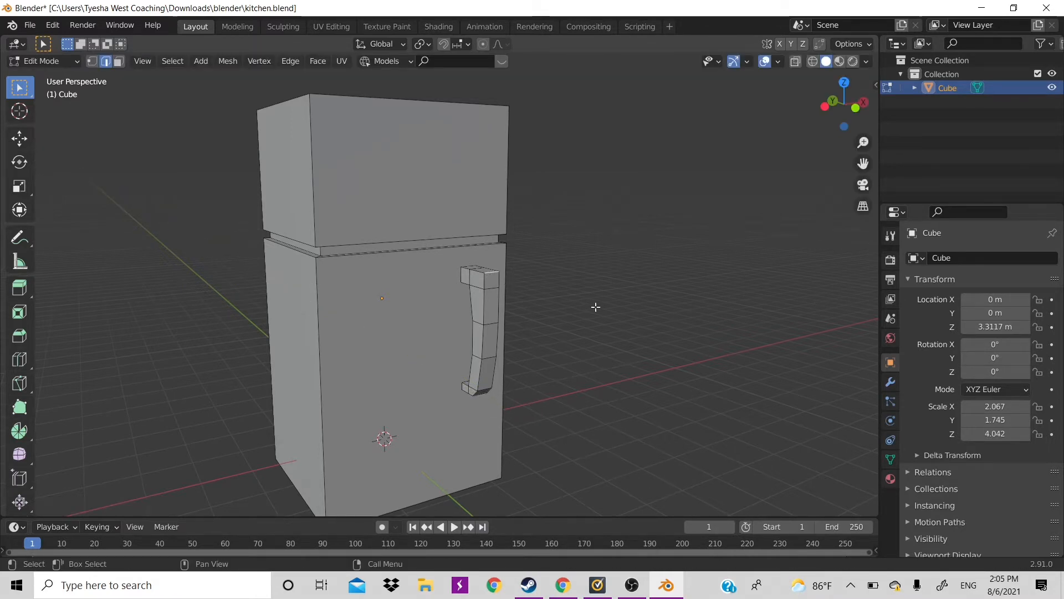
key(g)
key(y)
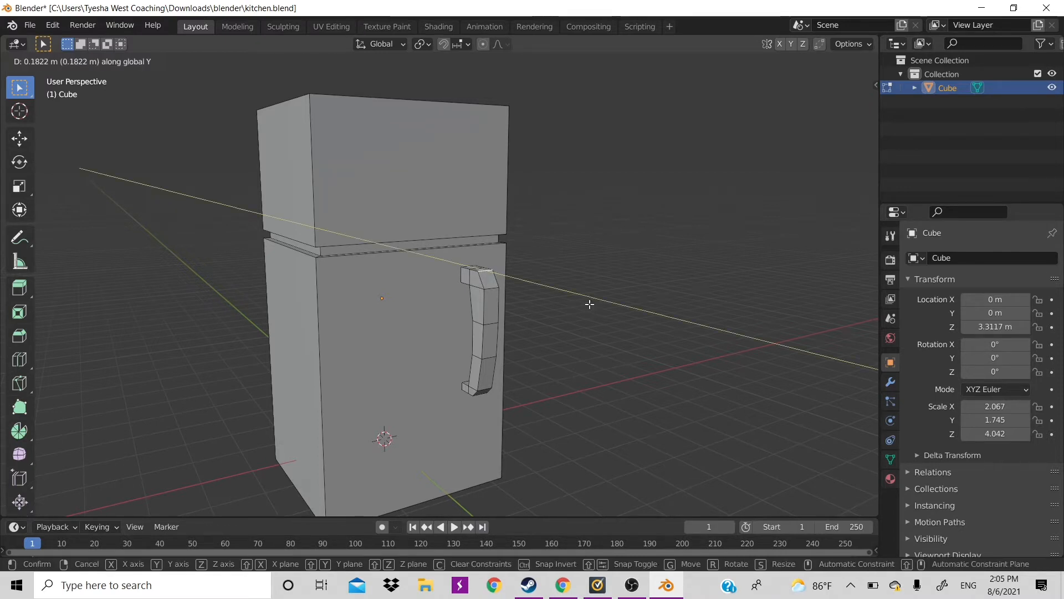
click(590, 304)
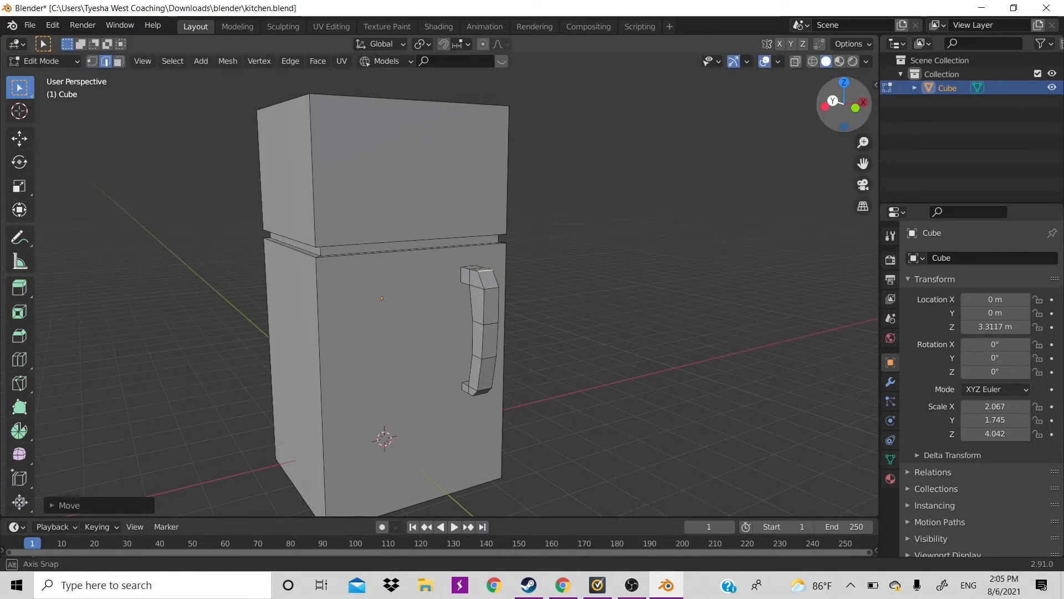
Move the inner edge beneath the handle's upper arm about 0.02 m along negative Y.
drag(844, 106, 507, 244)
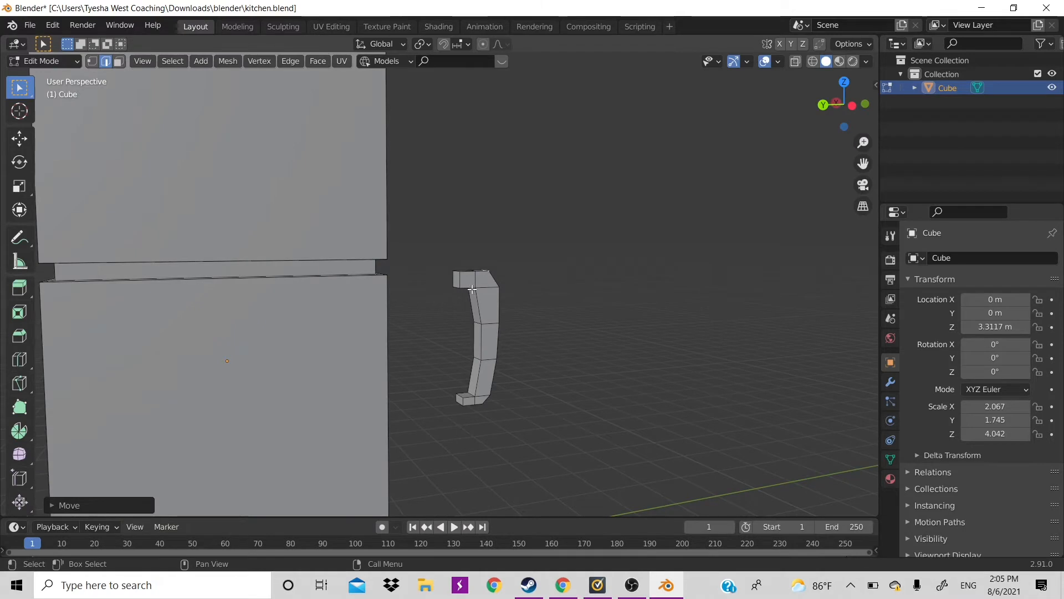
click(472, 289)
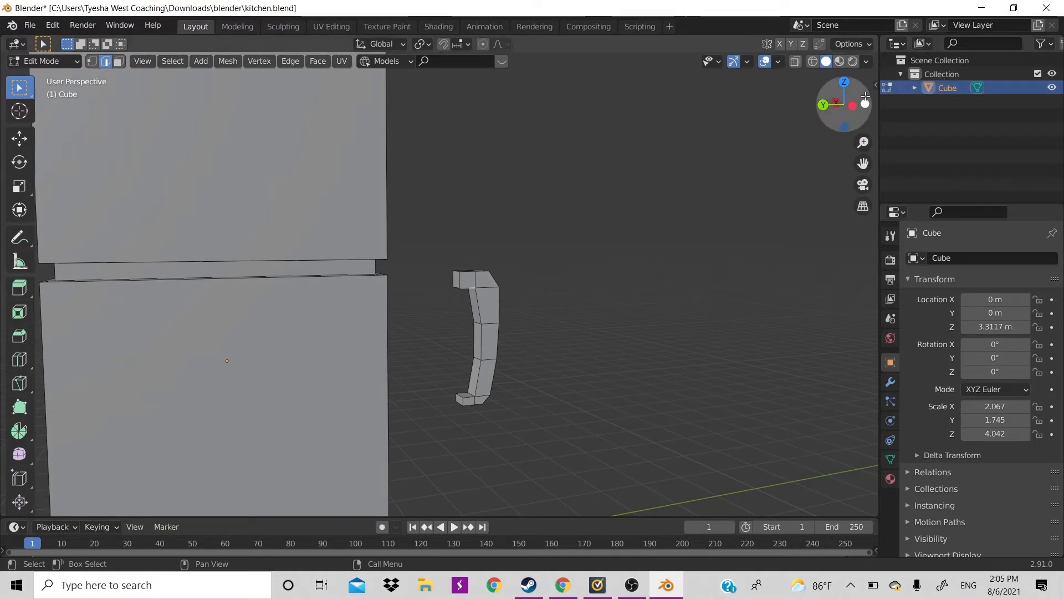
drag(865, 104, 777, 162)
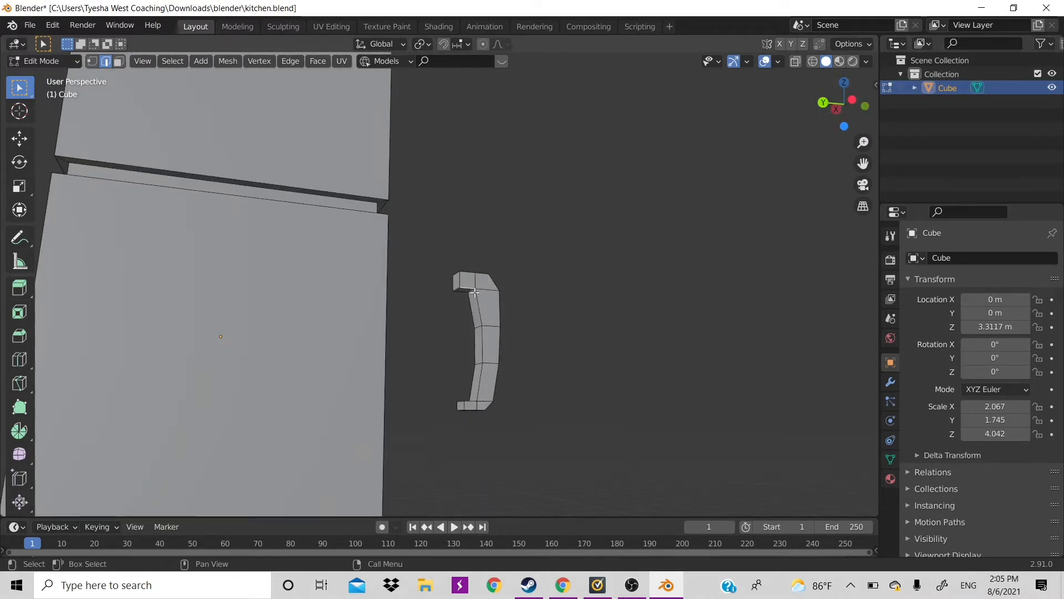
key(g)
key(y)
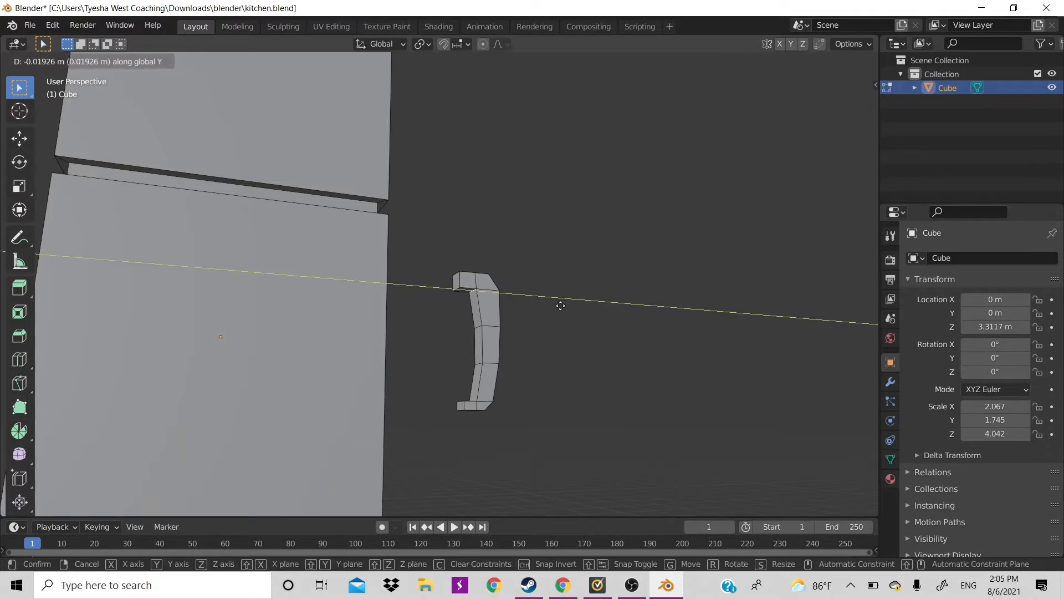
click(560, 305)
scroll(563, 373, down, 5)
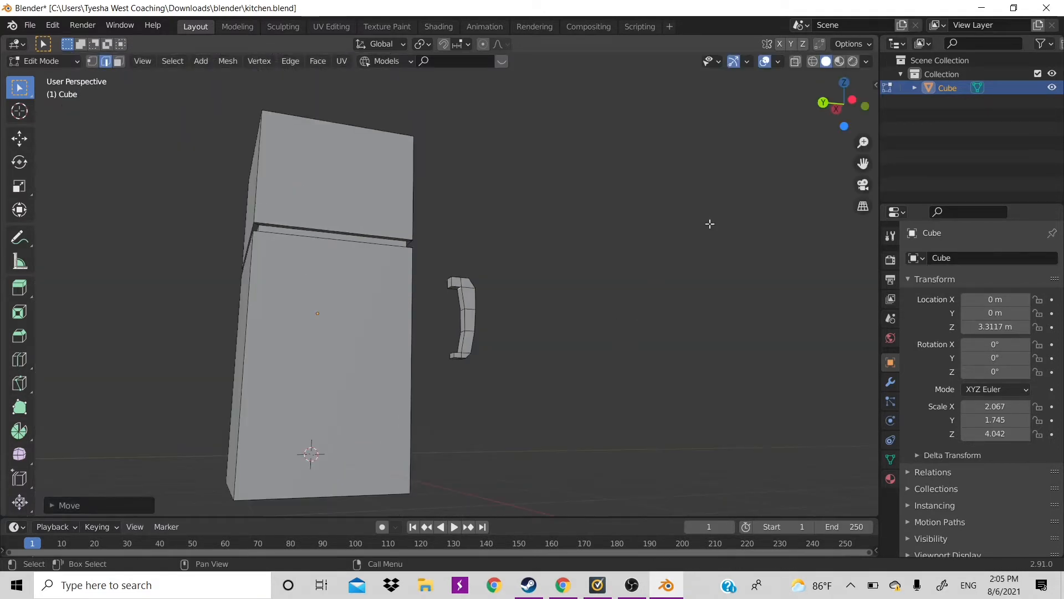
Select the entire handle and move it up along Z in front of the refrigerator's upper door, adjusting its position along X.
key(Tab)
drag(841, 113, 693, 188)
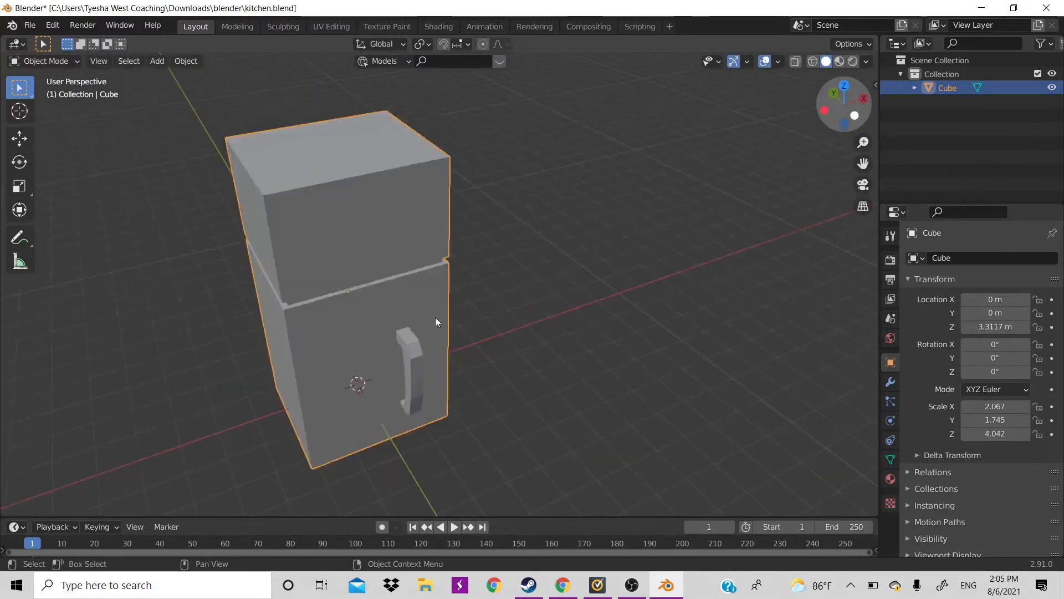
key(Tab)
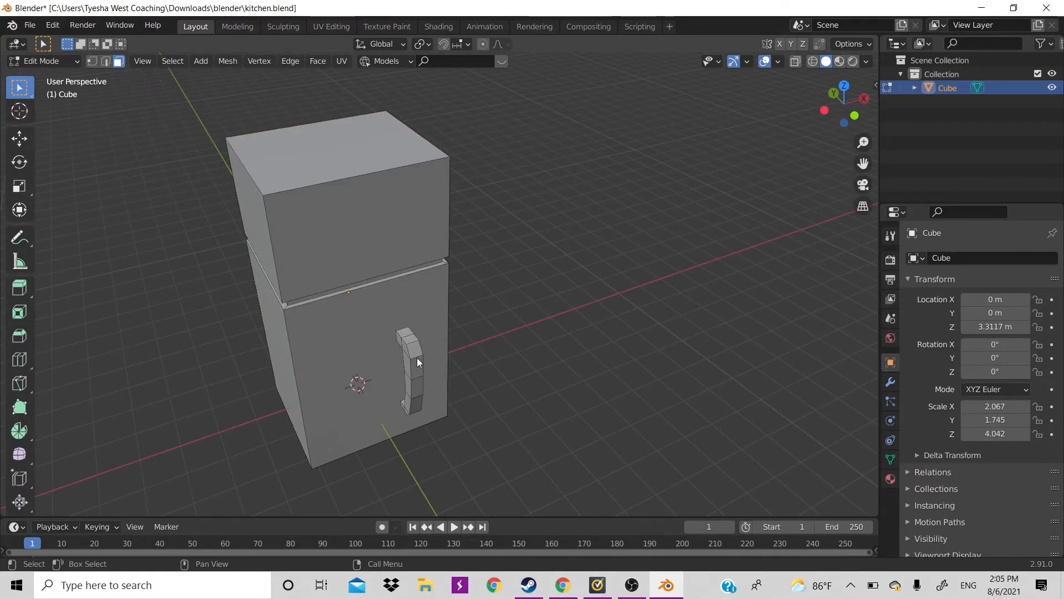
click(418, 360)
key(ctrl+l)
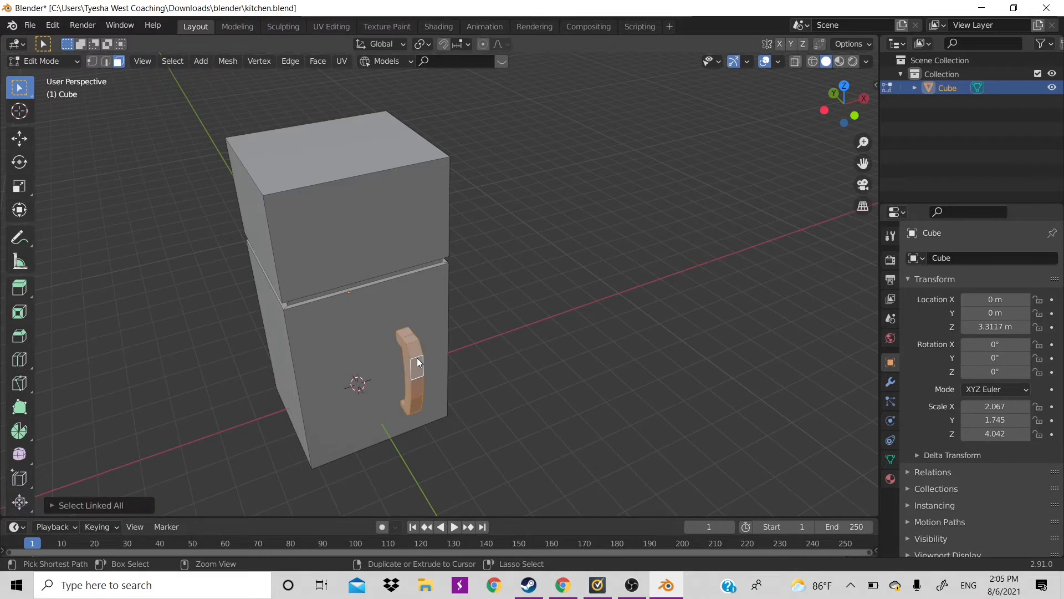
key(g)
key(z)
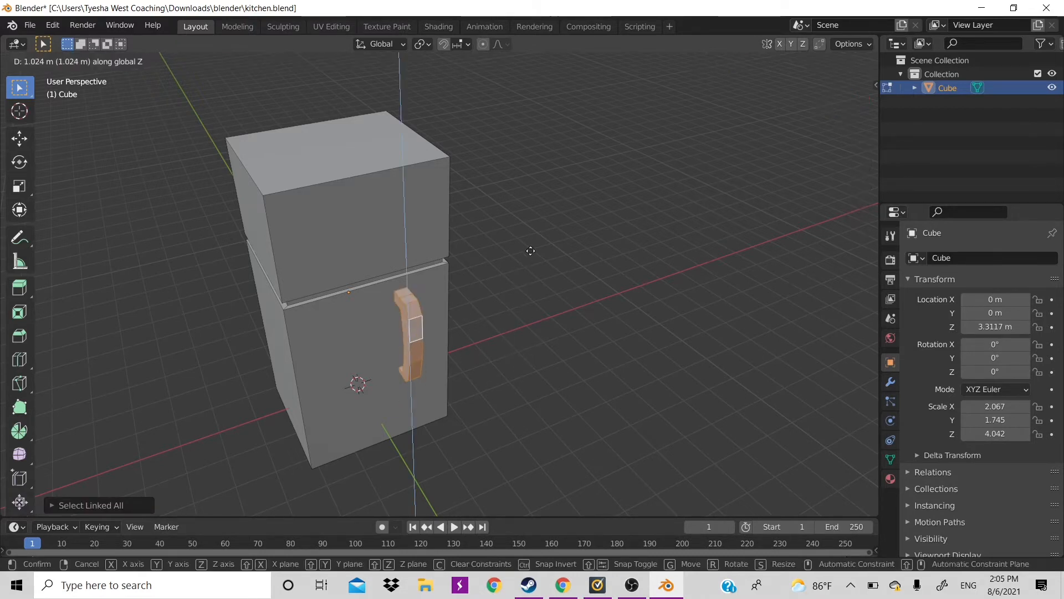
click(574, 264)
key(g)
key(x)
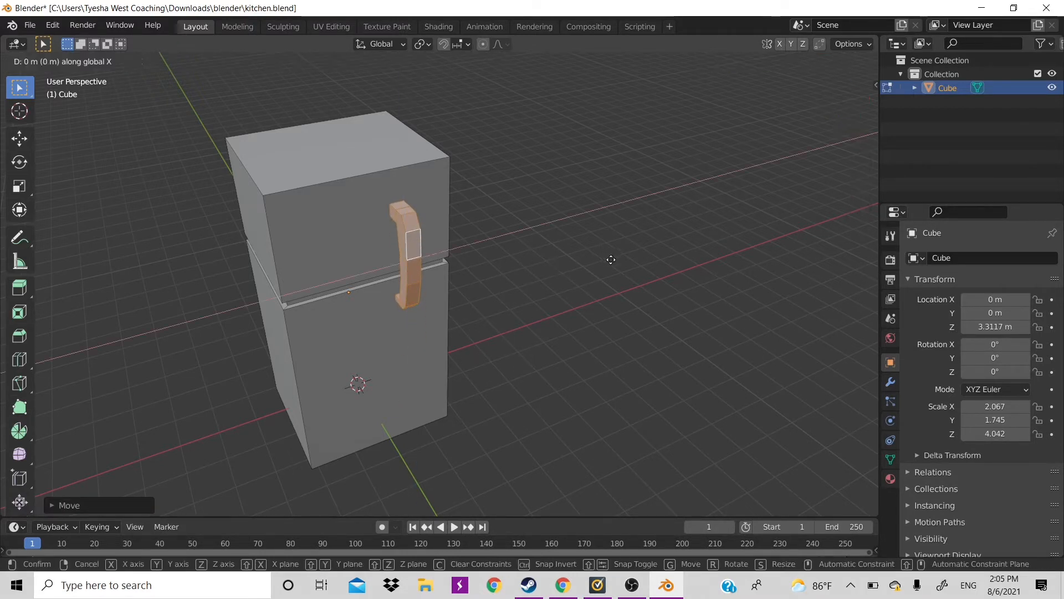
click(618, 269)
Scale the handle uniformly to about 0.74 in the front view so it fits the upper door.
key(KP_1)
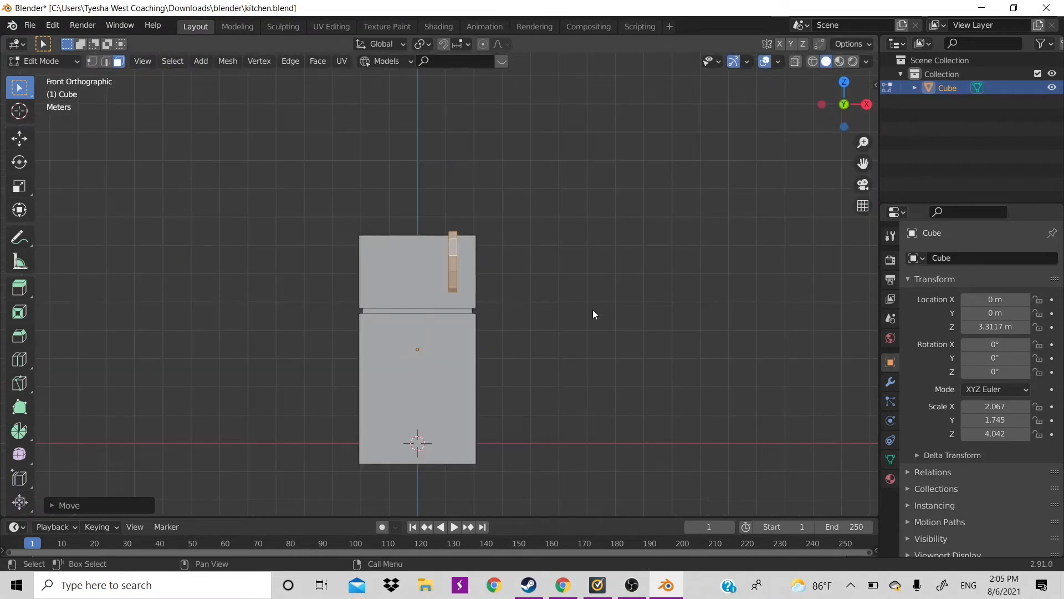
scroll(593, 314, up, 2)
scroll(593, 310, up, 1)
key(s)
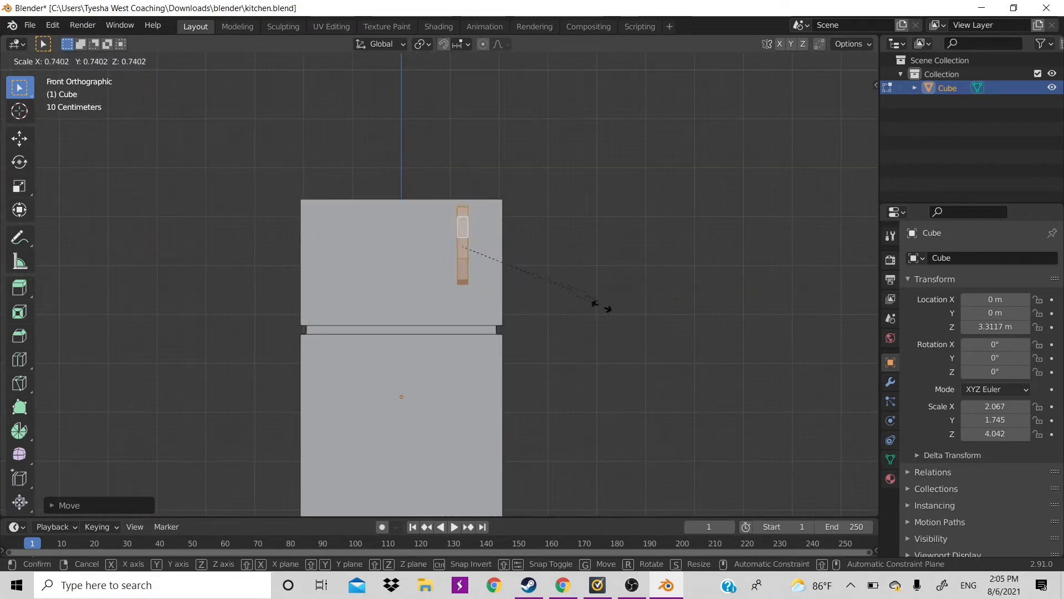
click(610, 310)
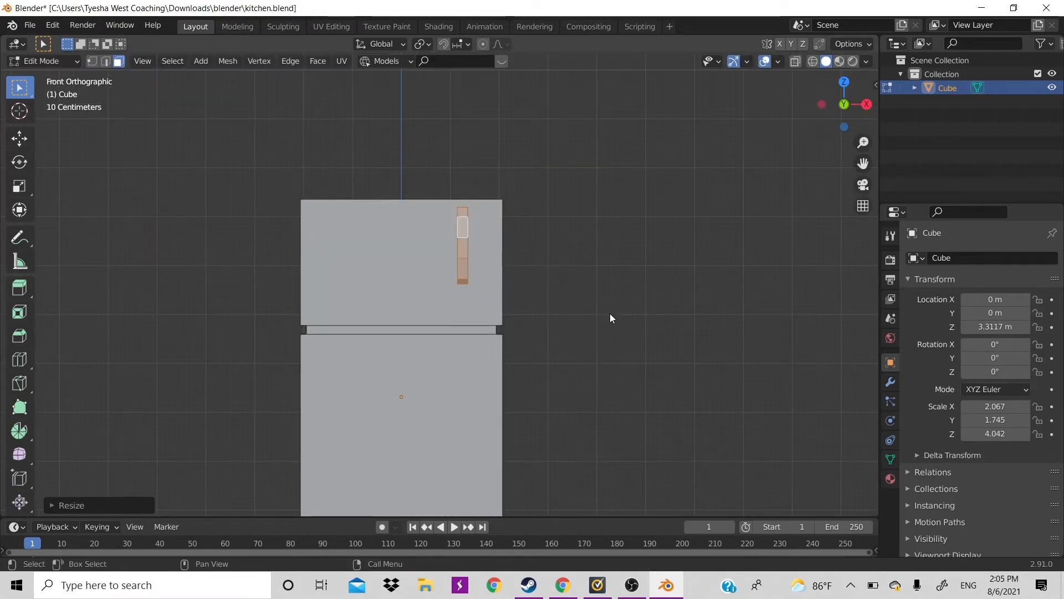
Move the handle about 0.32 m along positive X and 0.54 m down on the upper door.
key(g)
key(z)
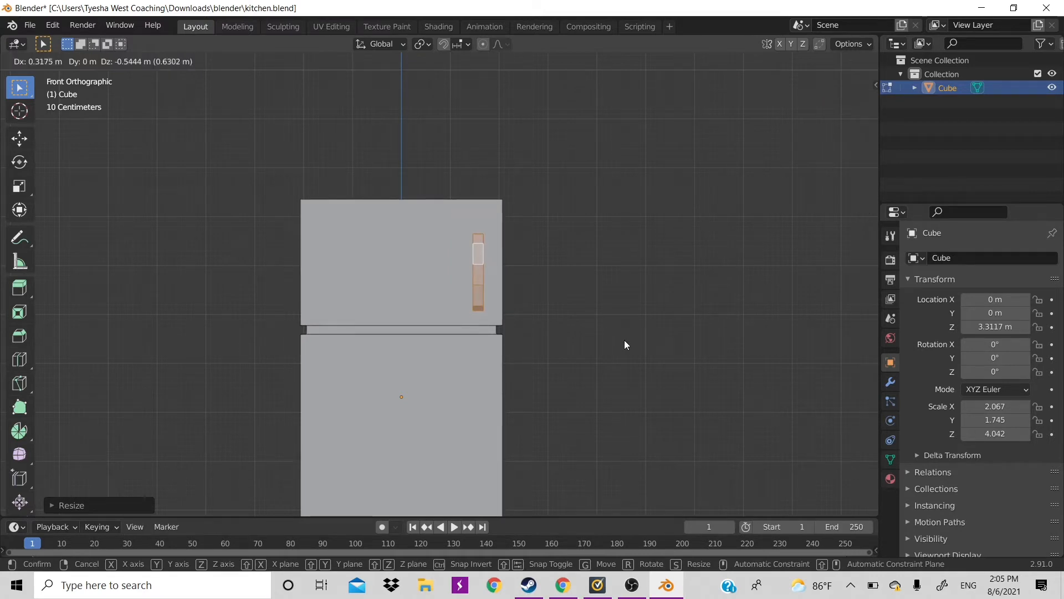
click(624, 341)
Duplicate the handle and place the copy about 3 m lower along Z, in front of the lower door.
scroll(624, 340, down, 2)
key(g)
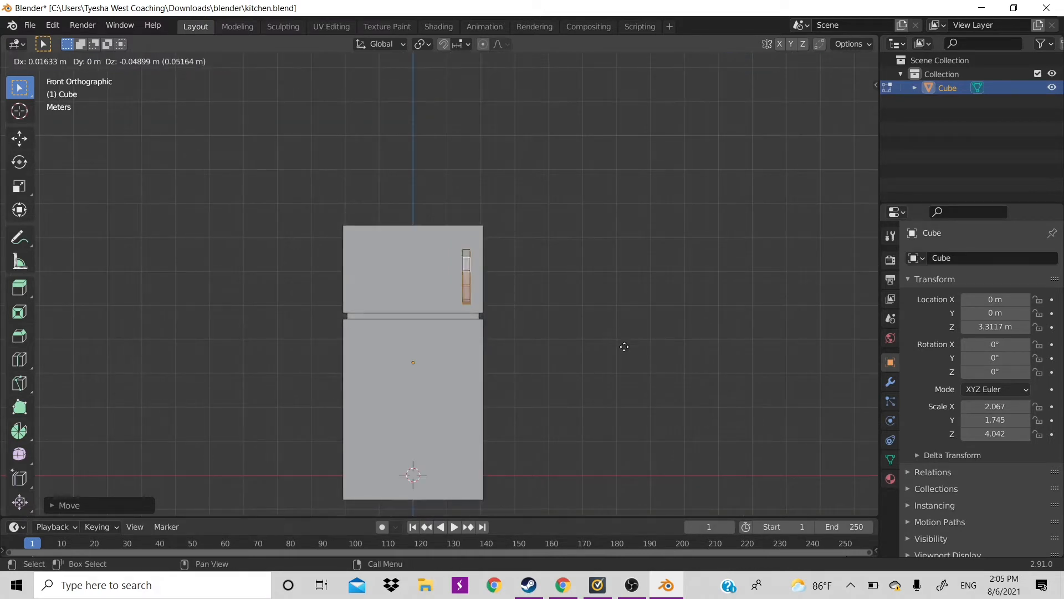
key(z)
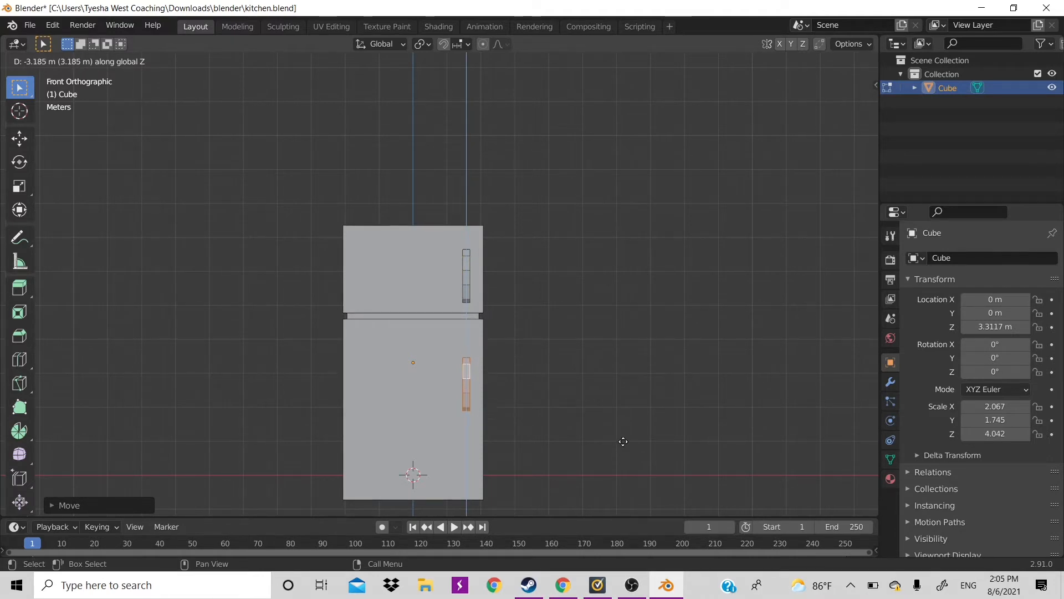
click(623, 441)
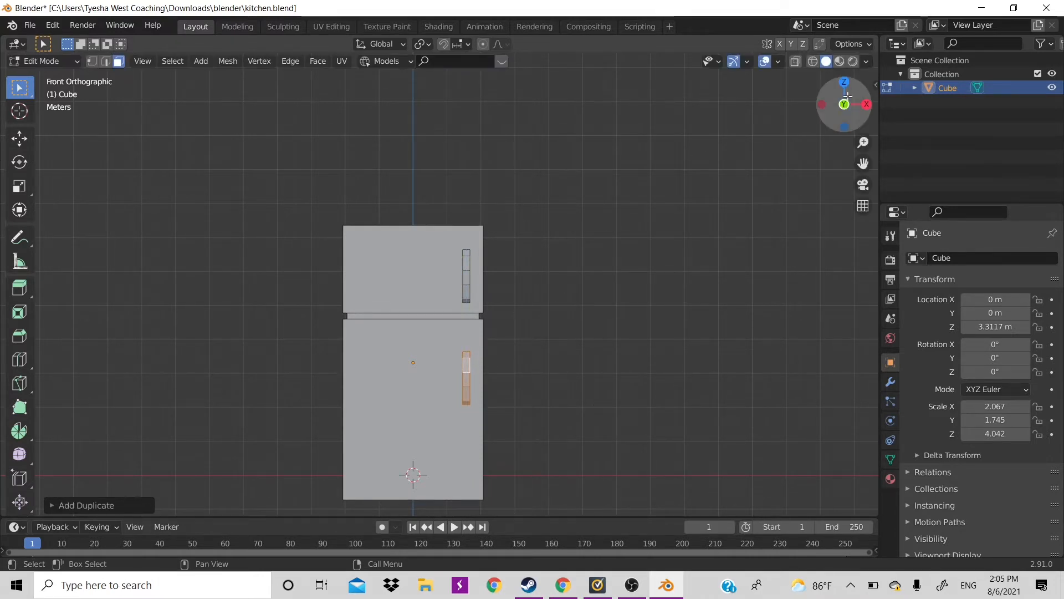
Select both entire handles and move them along positive Y until they sit against the refrigerator doors.
drag(848, 102, 551, 268)
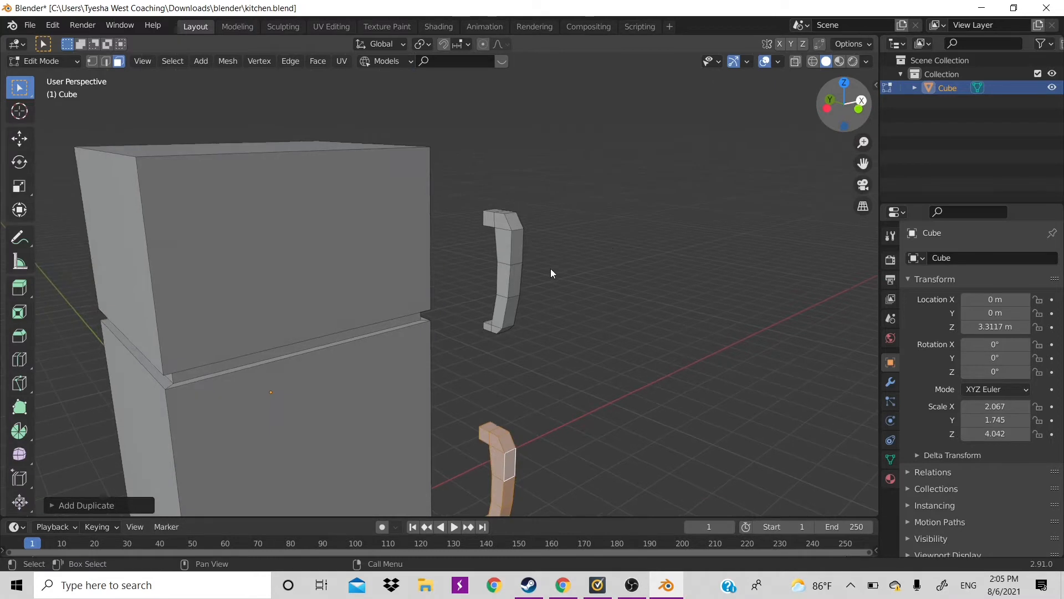
click(509, 278)
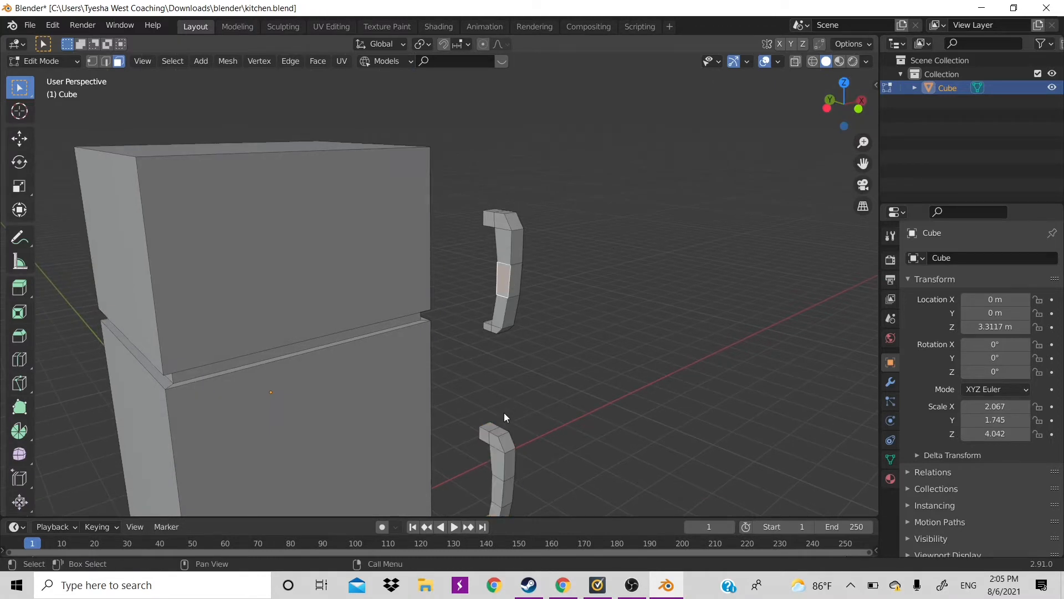
shift+click(496, 442)
key(ctrl+l)
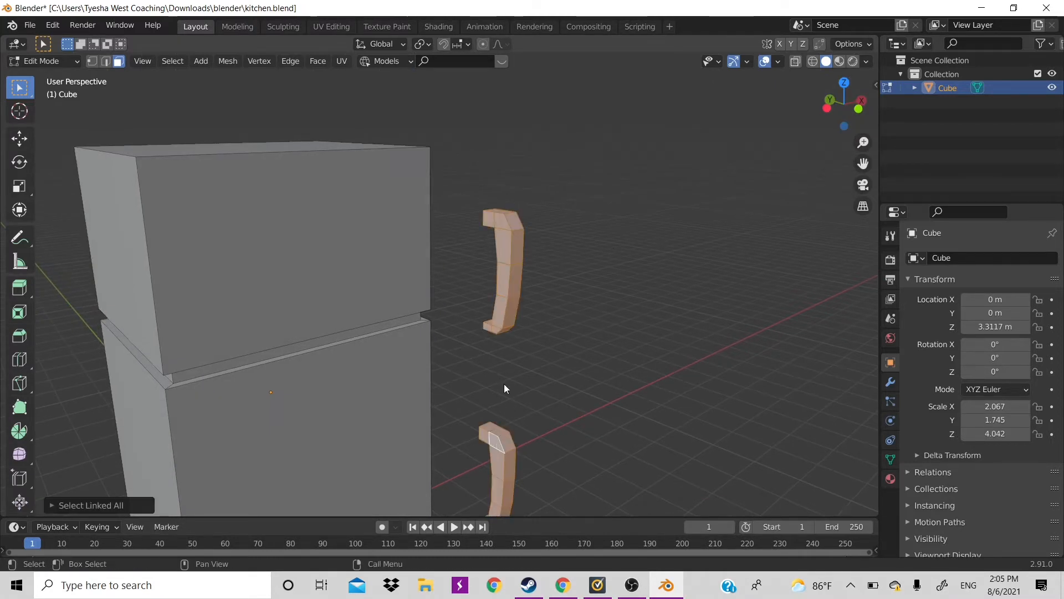
scroll(504, 383, down, 5)
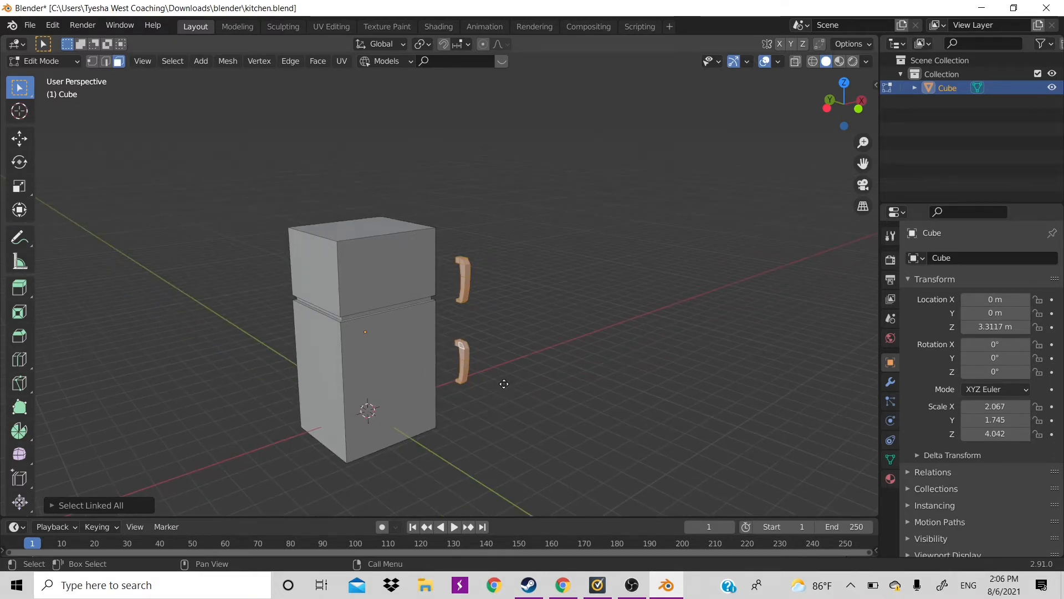
key(g)
key(y)
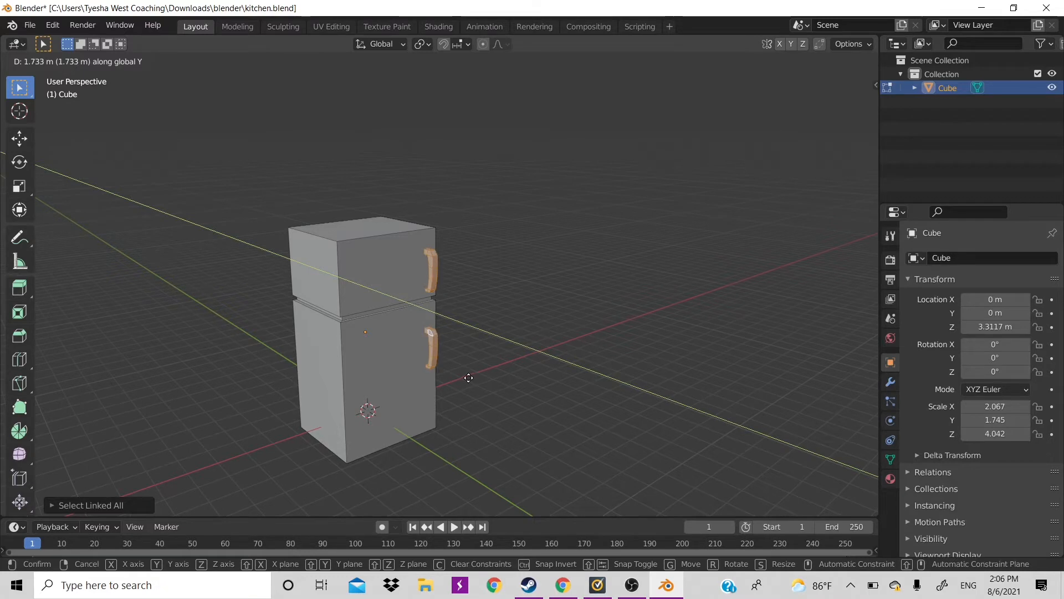
click(481, 367)
Examine how both handles sit on the refrigerator doors from the front corner.
key(Tab)
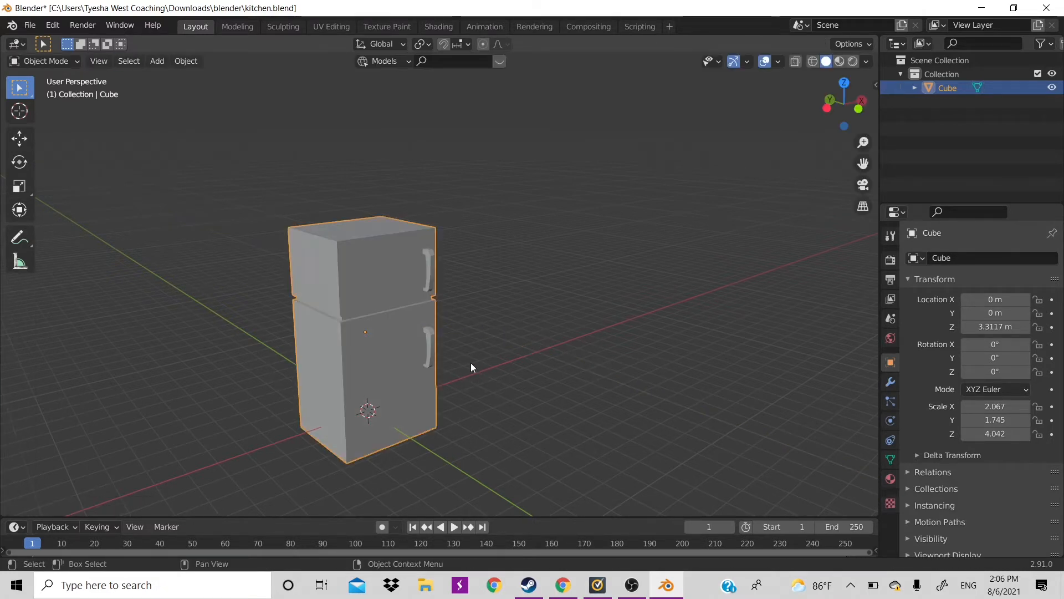
drag(857, 106, 749, 126)
scroll(384, 328, up, 1)
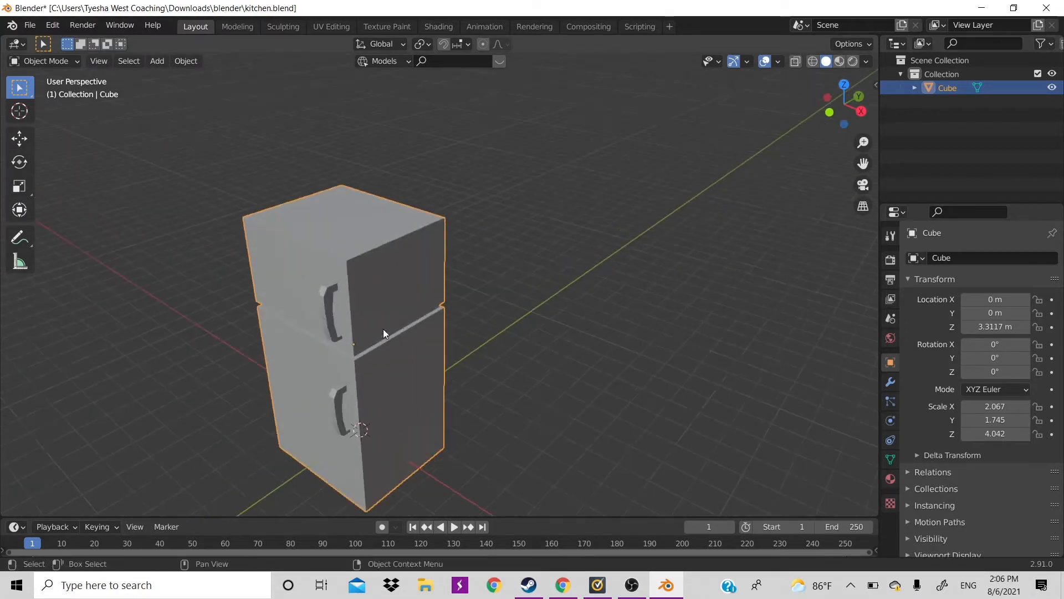
middle_drag(408, 342, 404, 289)
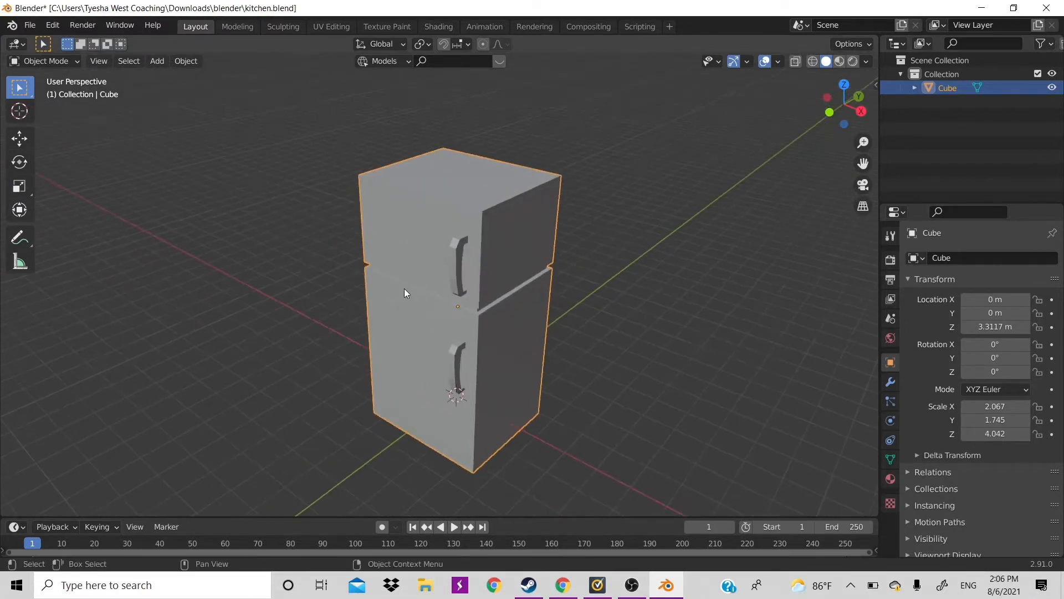
scroll(404, 289, up, 5)
scroll(478, 250, down, 5)
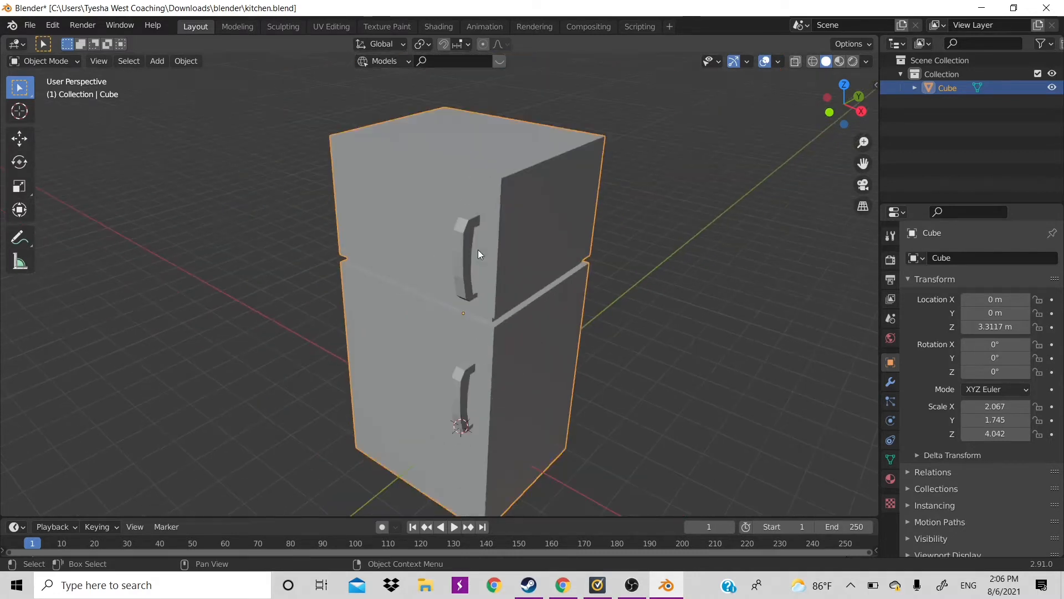
key(Tab)
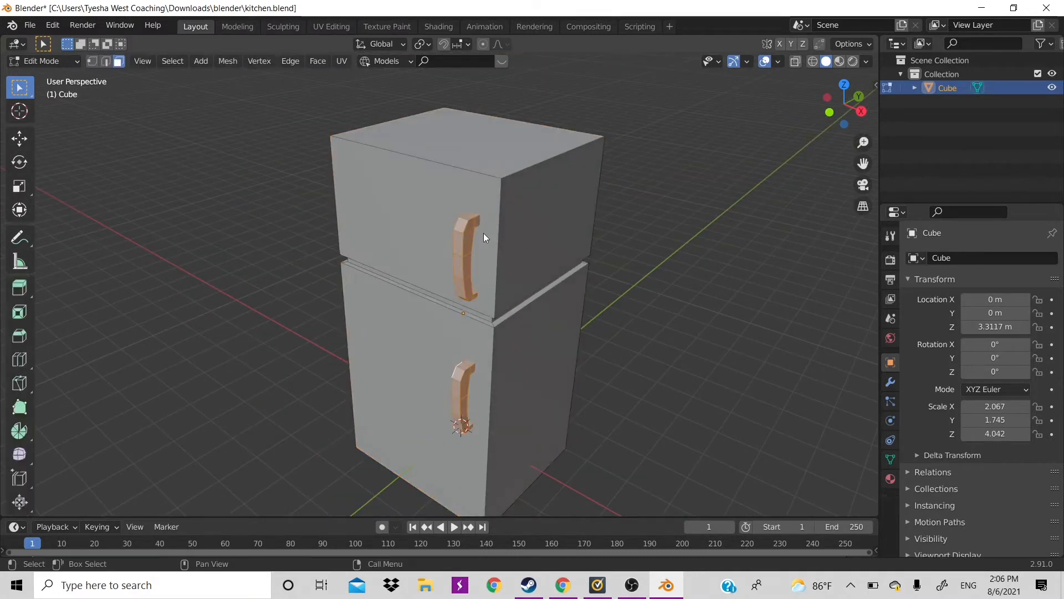
key(Tab)
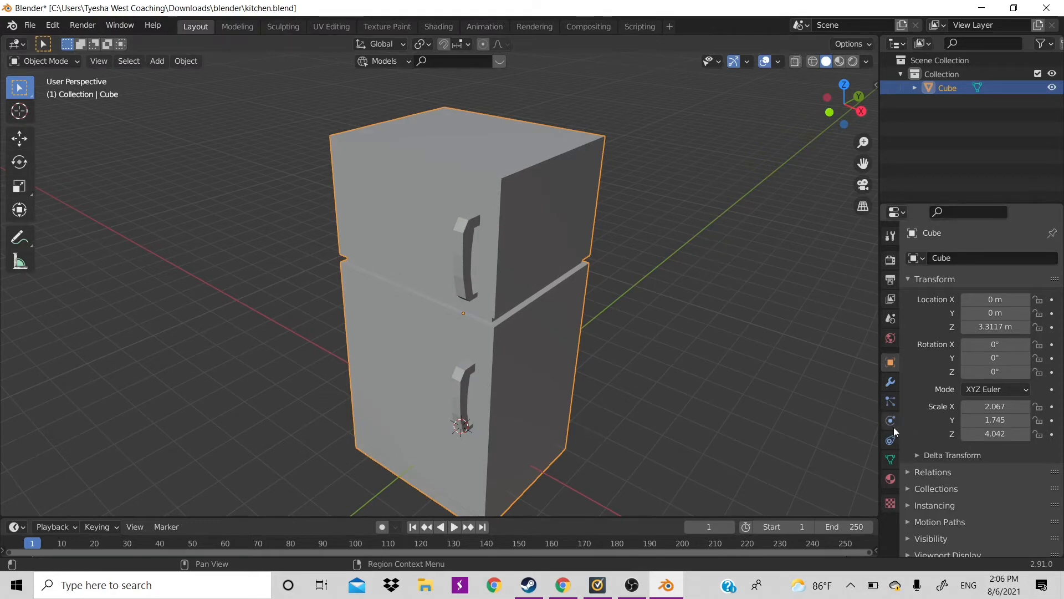
Add a Bevel modifier to the refrigerator with 2 segments and an amount of 0.15 m.
click(890, 383)
click(965, 259)
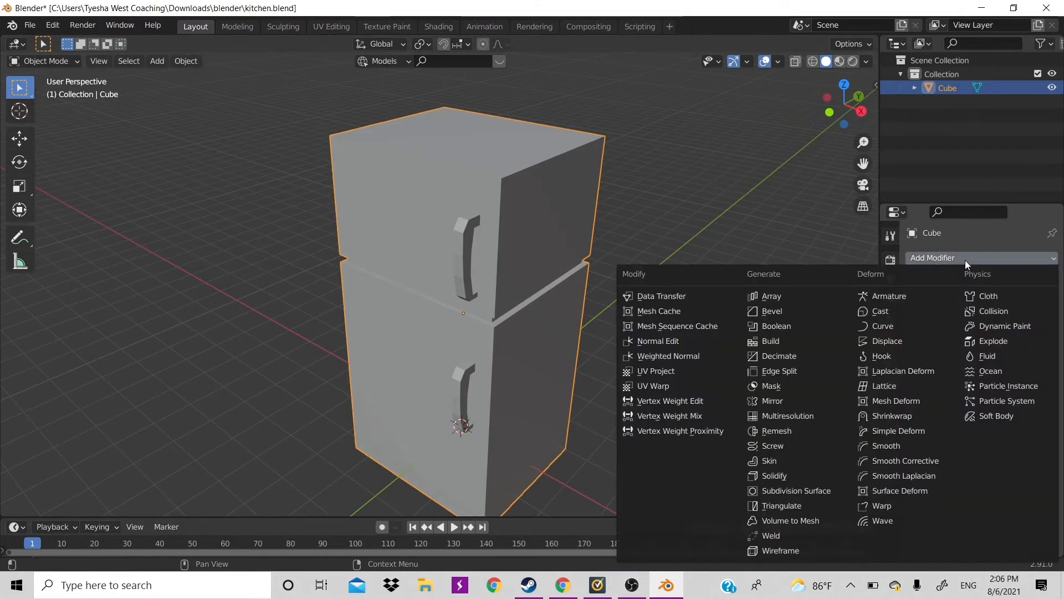
click(809, 314)
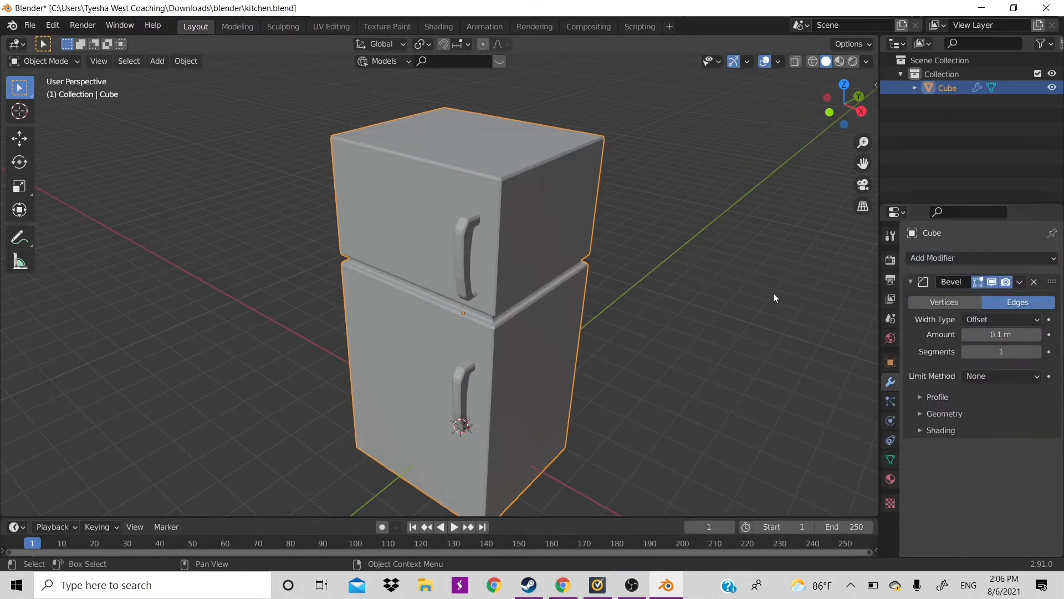
click(1038, 353)
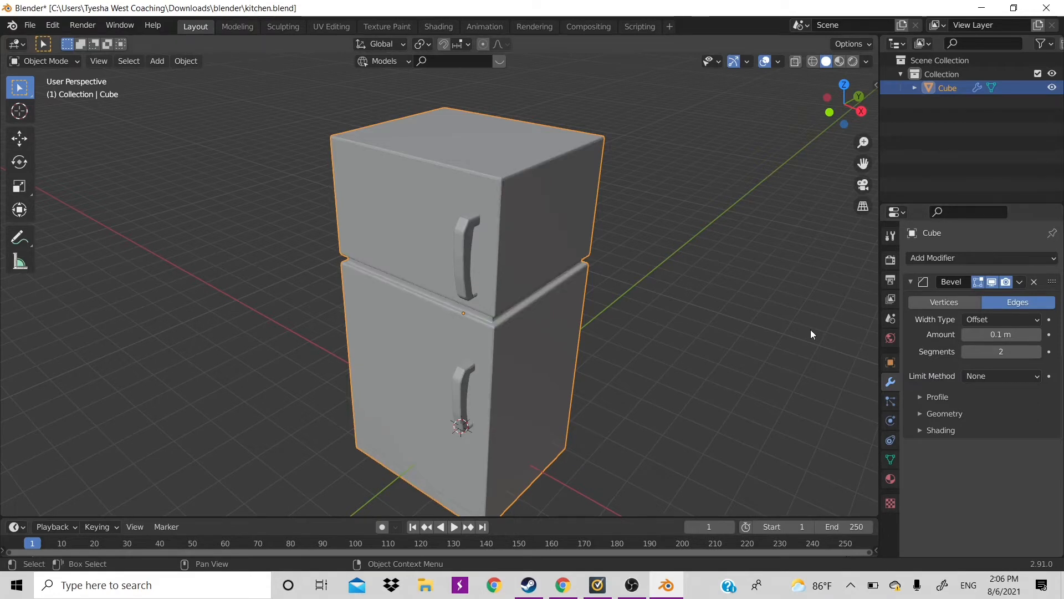
drag(1044, 339, 1054, 339)
click(1040, 334)
scroll(755, 318, down, 4)
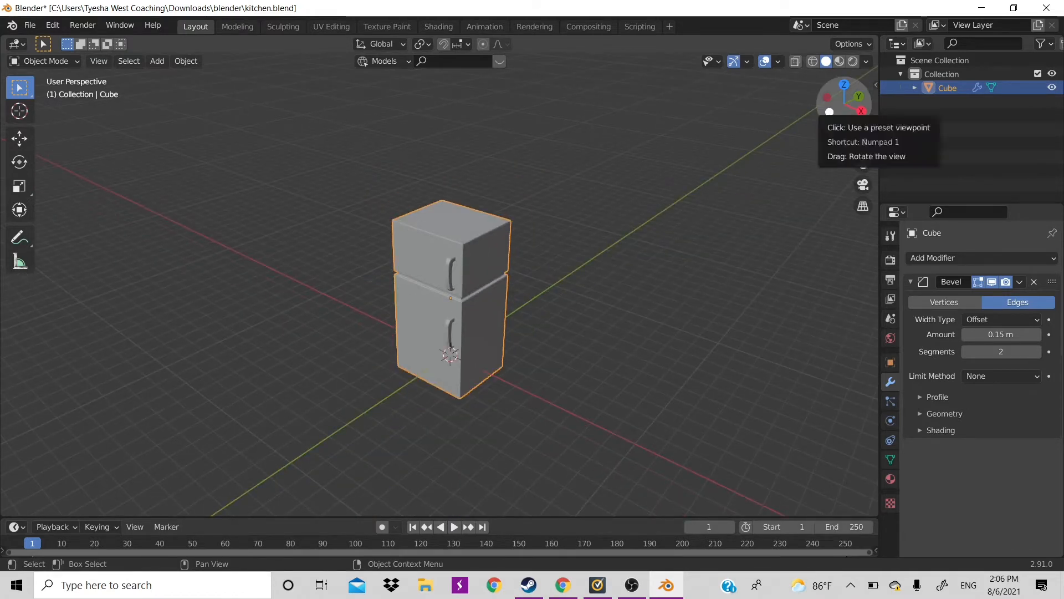
drag(830, 119, 846, 120)
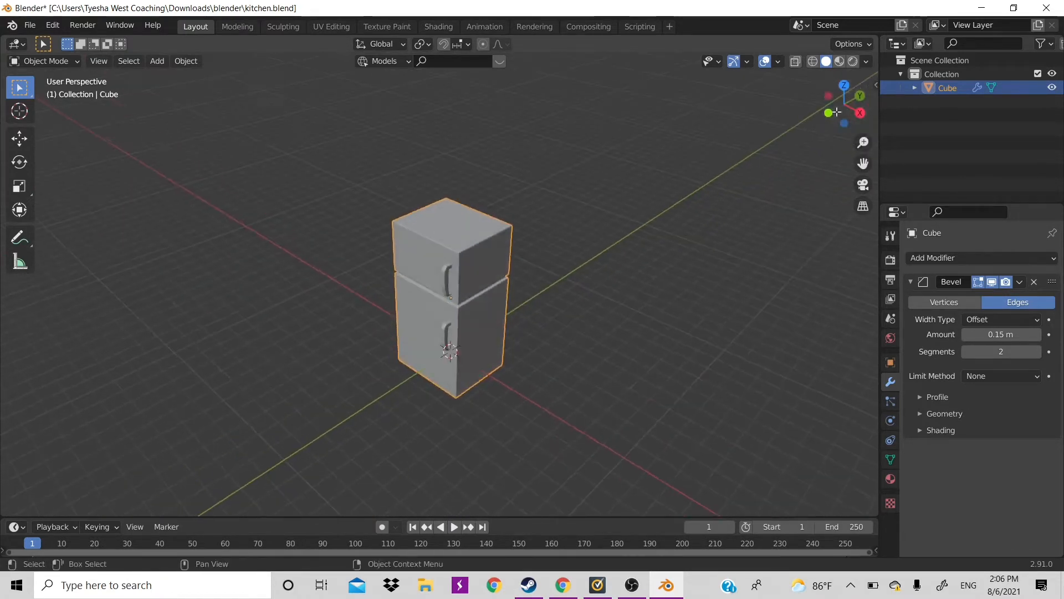
scroll(727, 197, up, 3)
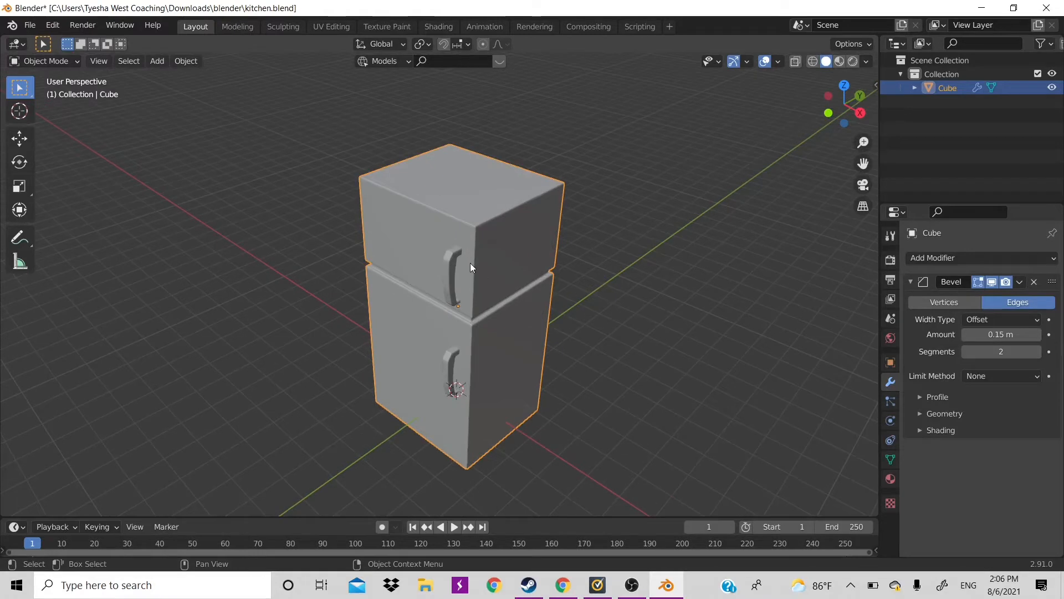
In Edit Mode, select the entire upper door handle and scale it down uniformly to about 0.86.
key(Tab)
scroll(471, 267, up, 10)
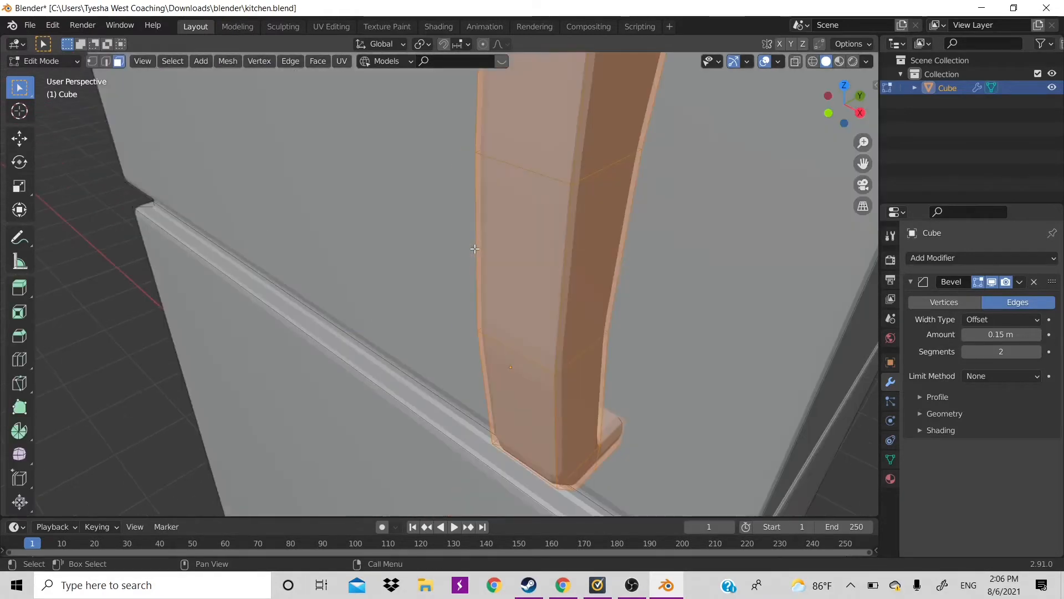
scroll(475, 249, down, 10)
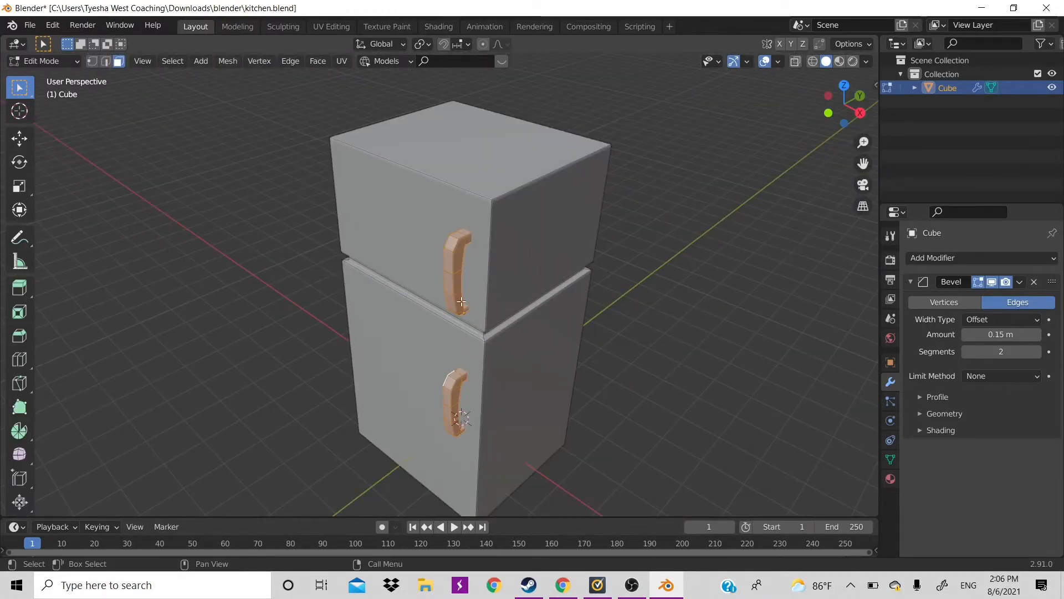
key(s)
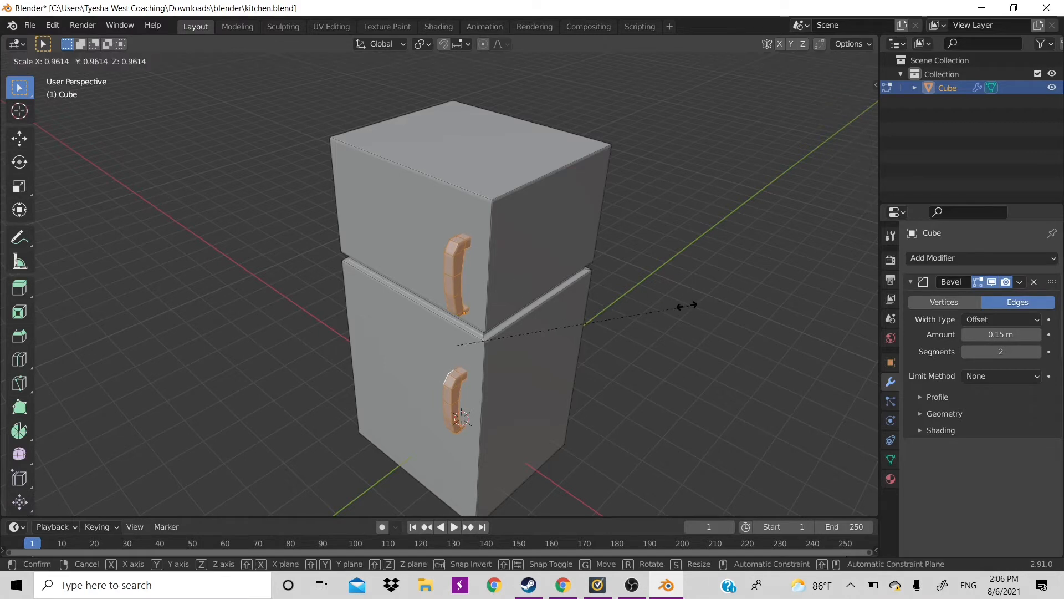
click(700, 300)
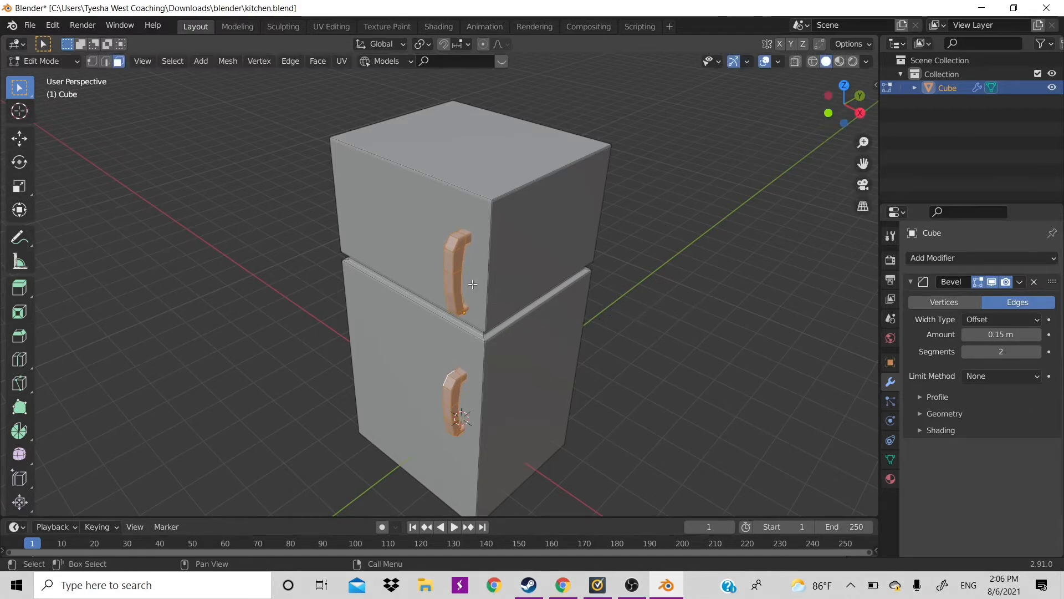
click(453, 274)
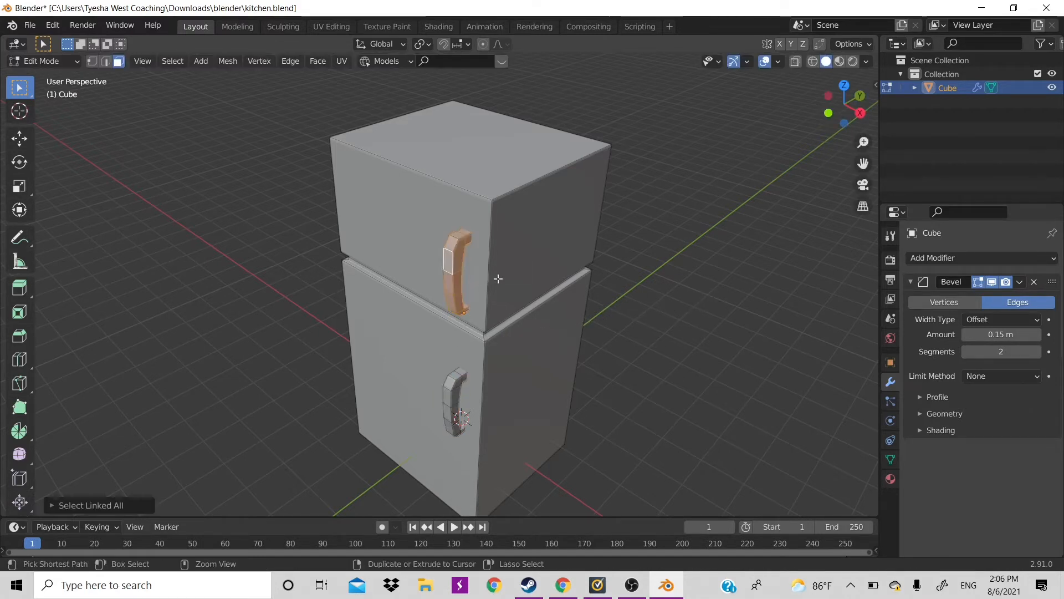
key(ctrl+l)
key(s)
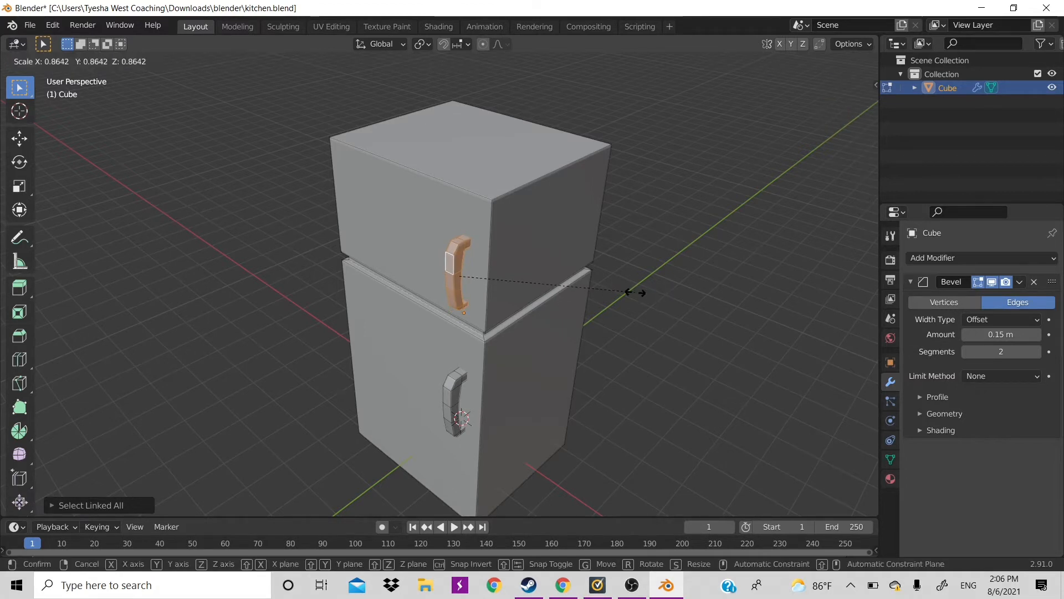
click(637, 292)
Narrow the upper handle along X to about 0.81, and widen it slightly along X in the front orthographic view.
key(s)
key(x)
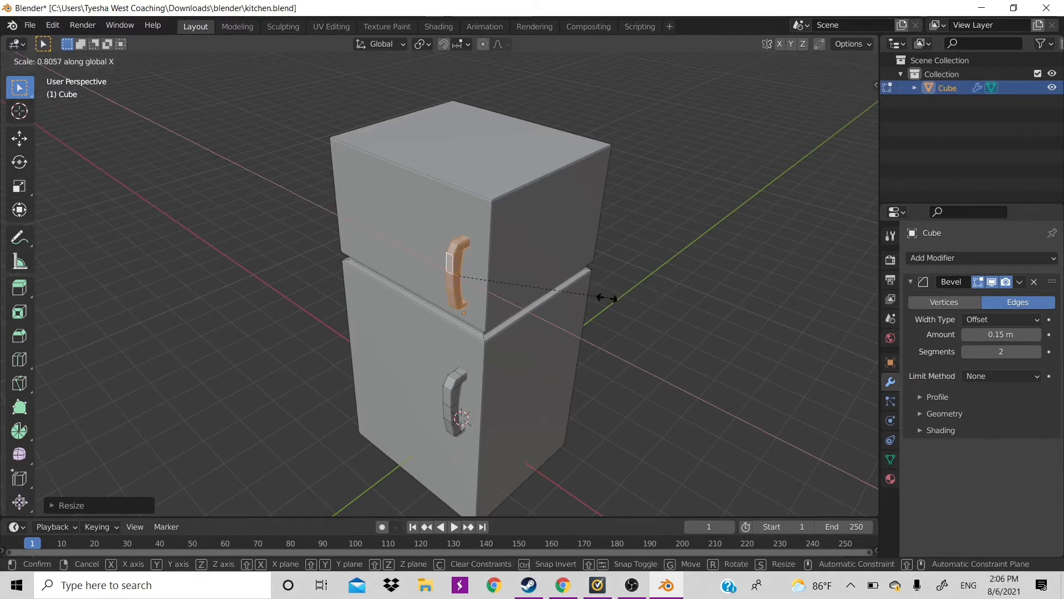
click(607, 297)
key(KP_5)
scroll(606, 296, down, 3)
scroll(637, 242, up, 8)
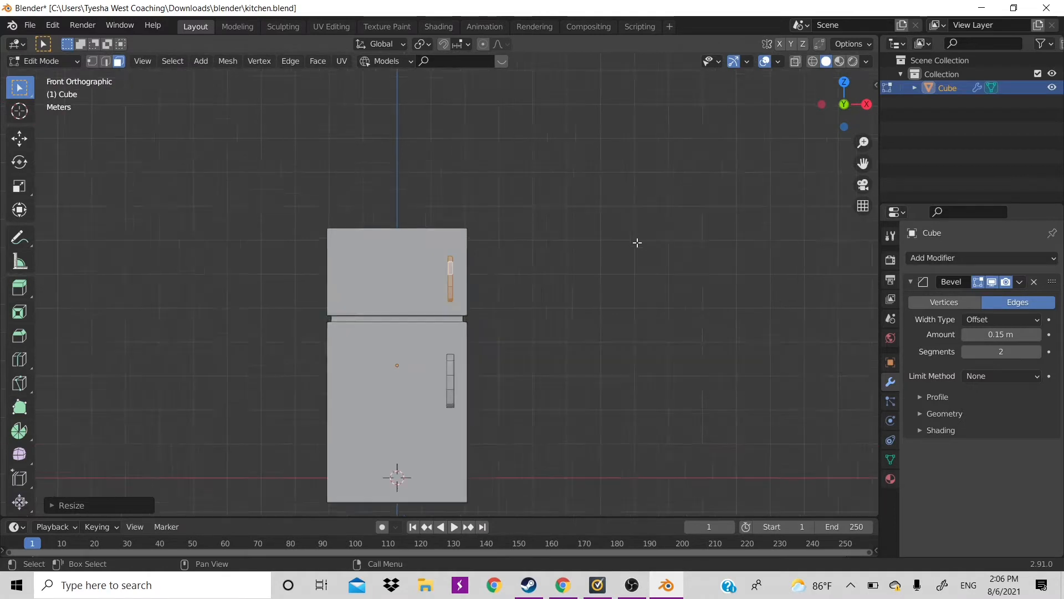
key(s)
key(x)
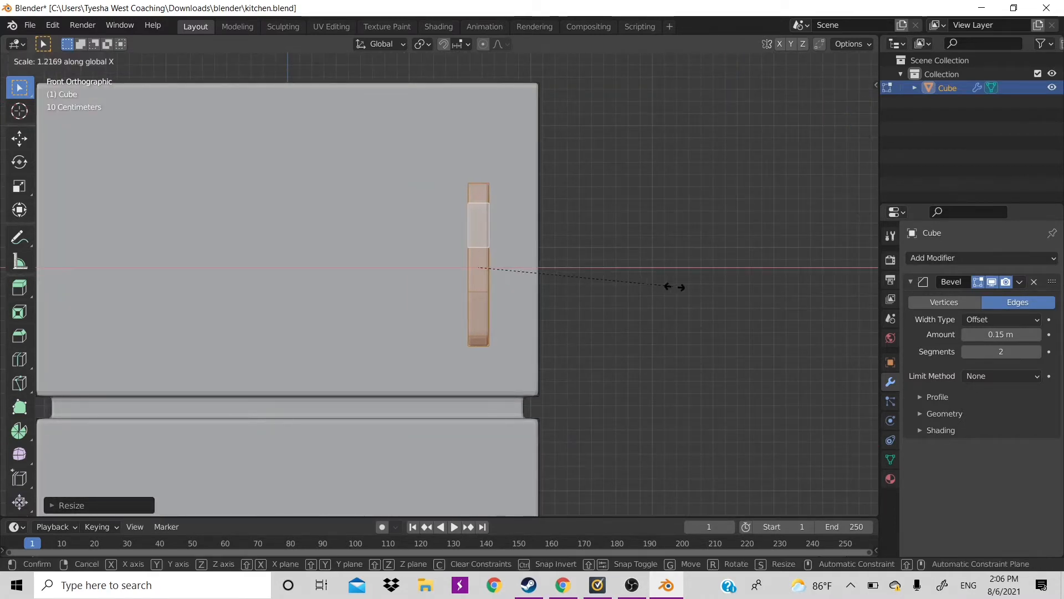
click(651, 285)
Move the upper handle about 0.1 m diagonally down and toward the door's outer edge in positive X.
key(g)
key(x)
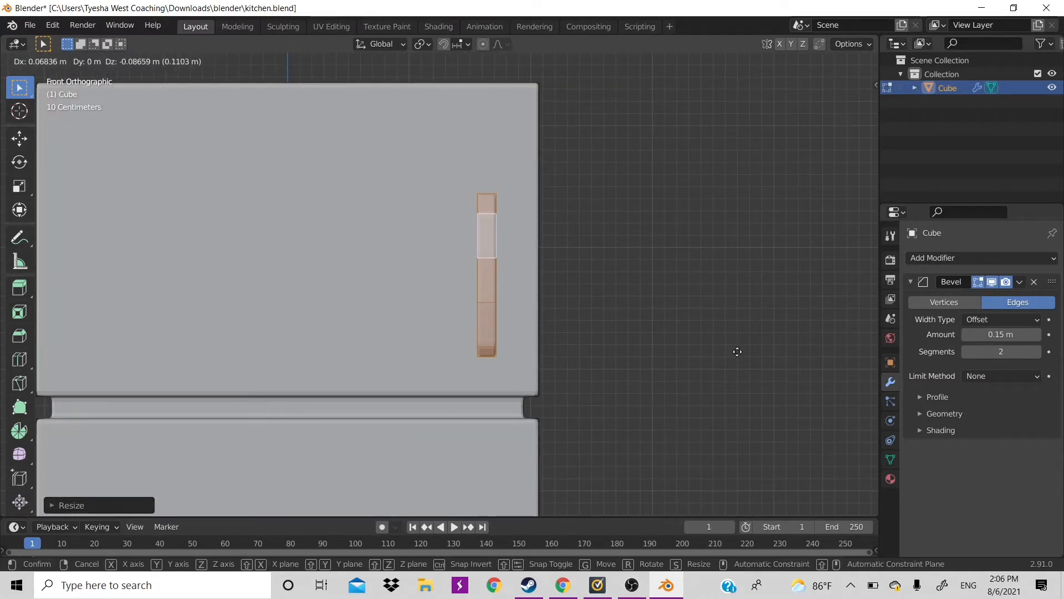
click(743, 348)
Select the entire lower handle and move it about 0.19 m along X and slightly up, under the upper handle, leaving Edit Mode.
scroll(747, 361, down, 1)
scroll(648, 366, down, 2)
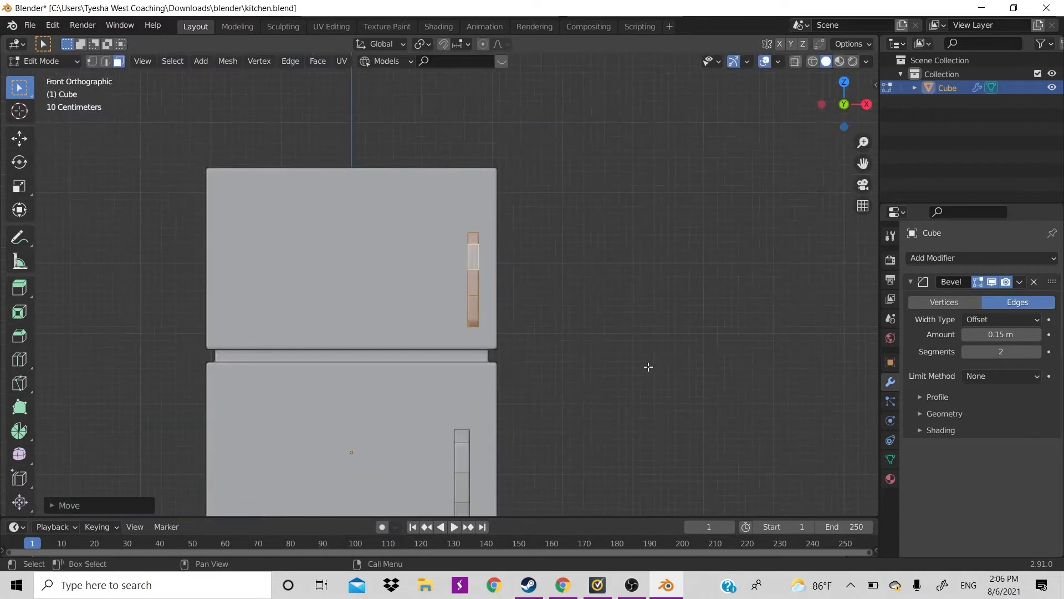
scroll(599, 384, down, 3)
click(454, 411)
scroll(454, 411, up, 2)
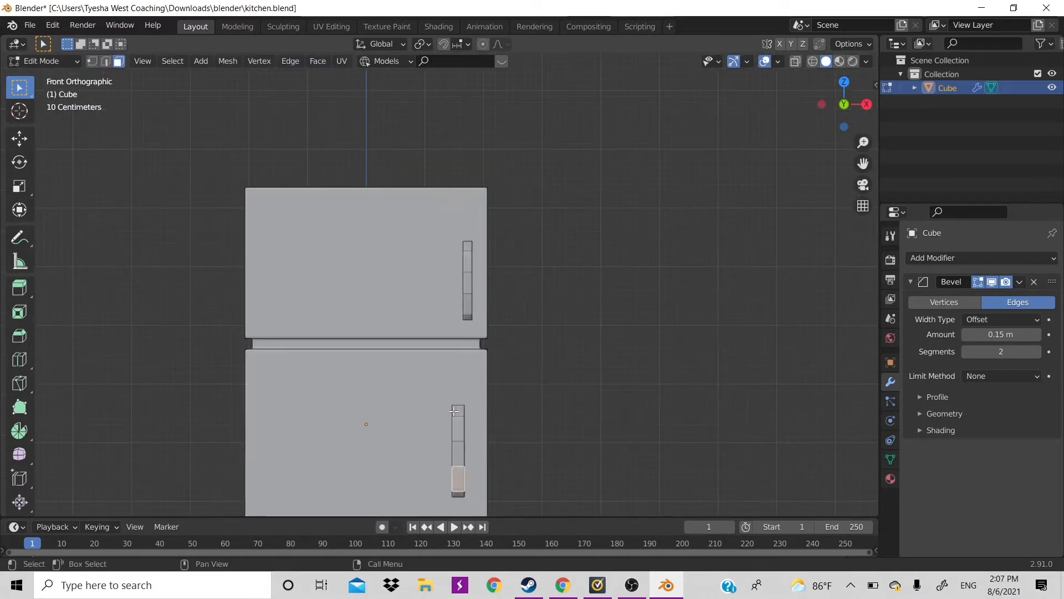
key(ctrl+l)
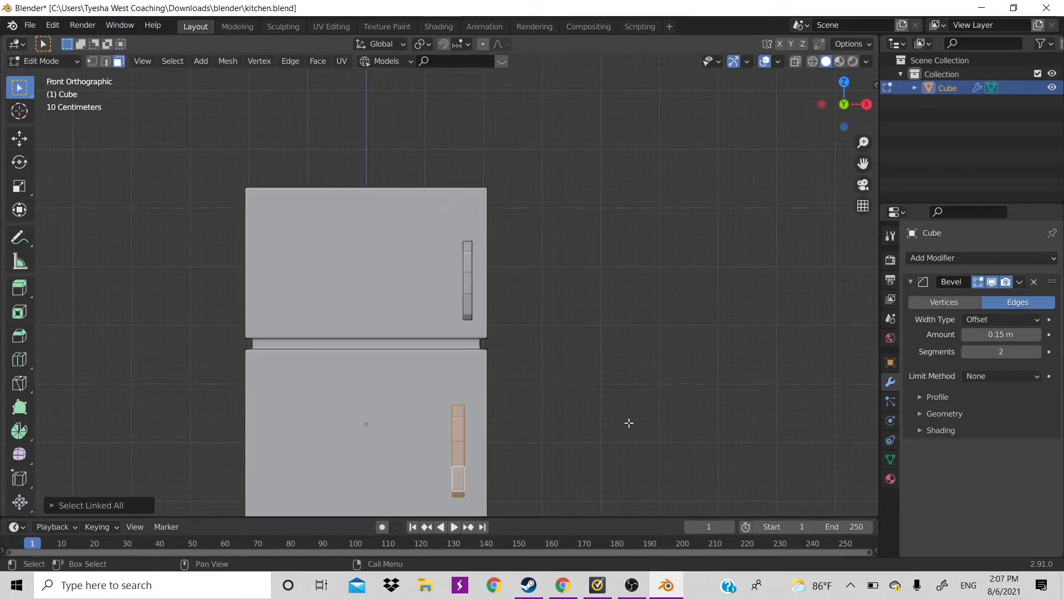
key(g)
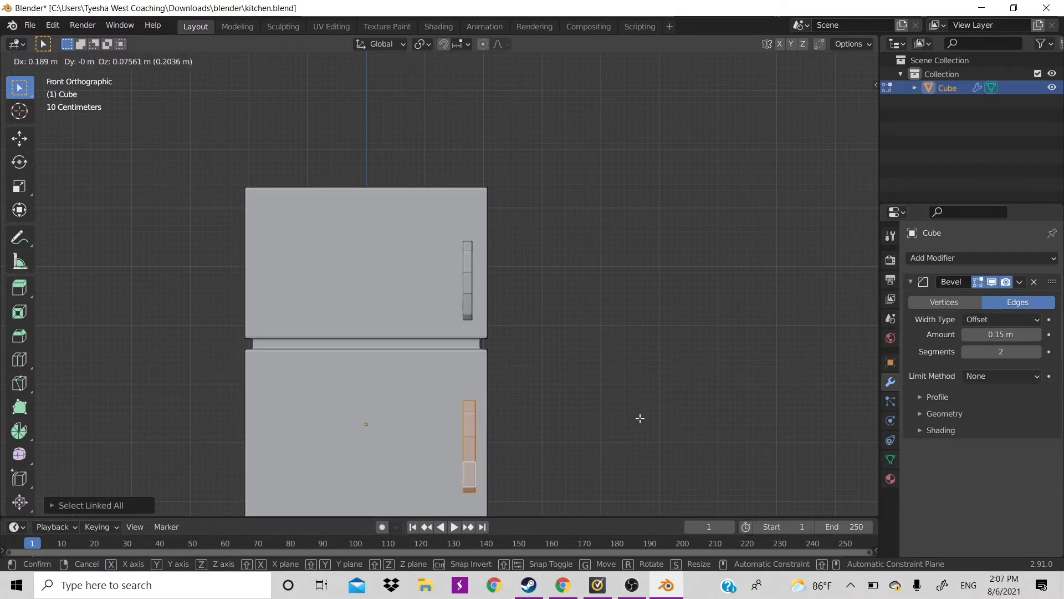
click(638, 418)
key(Tab)
Deselect the refrigerator, check both handles from the front corner, and save the kitchen.blend file.
scroll(619, 348, down, 1)
scroll(619, 348, down, 1)
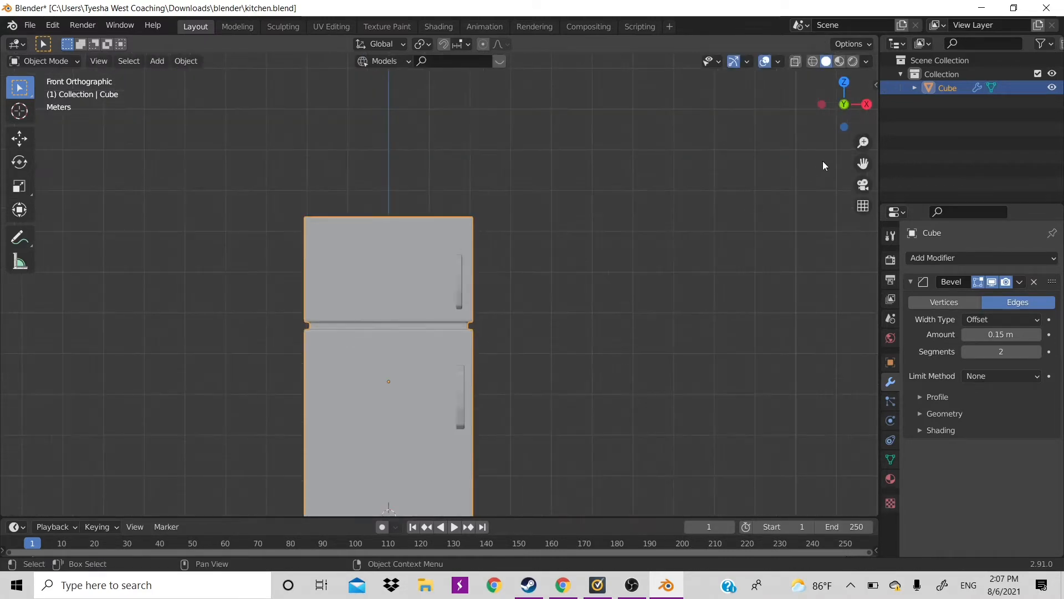
drag(842, 108, 388, 335)
scroll(388, 335, down, 6)
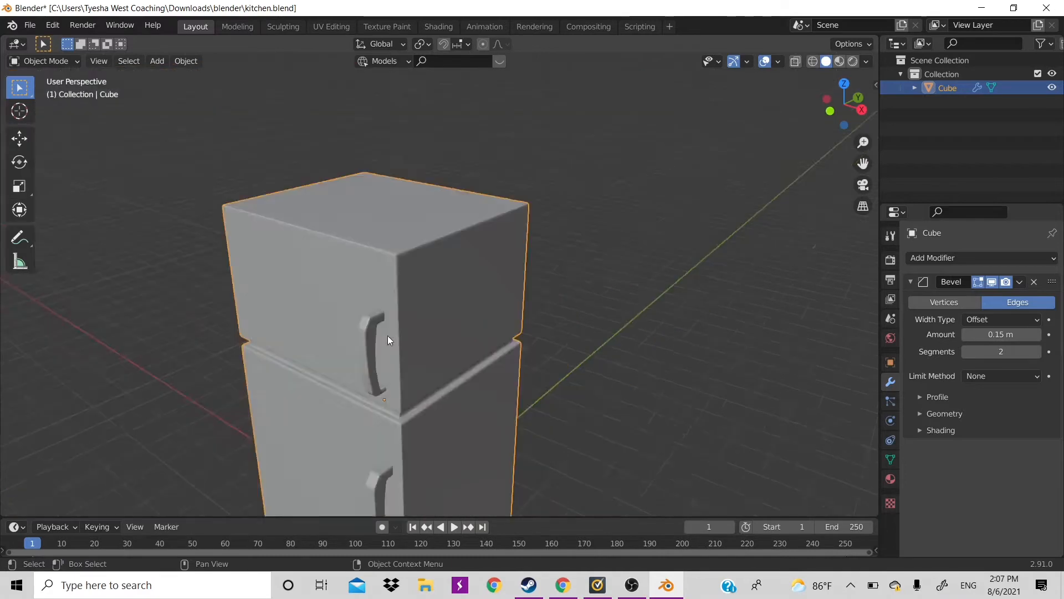
click(596, 257)
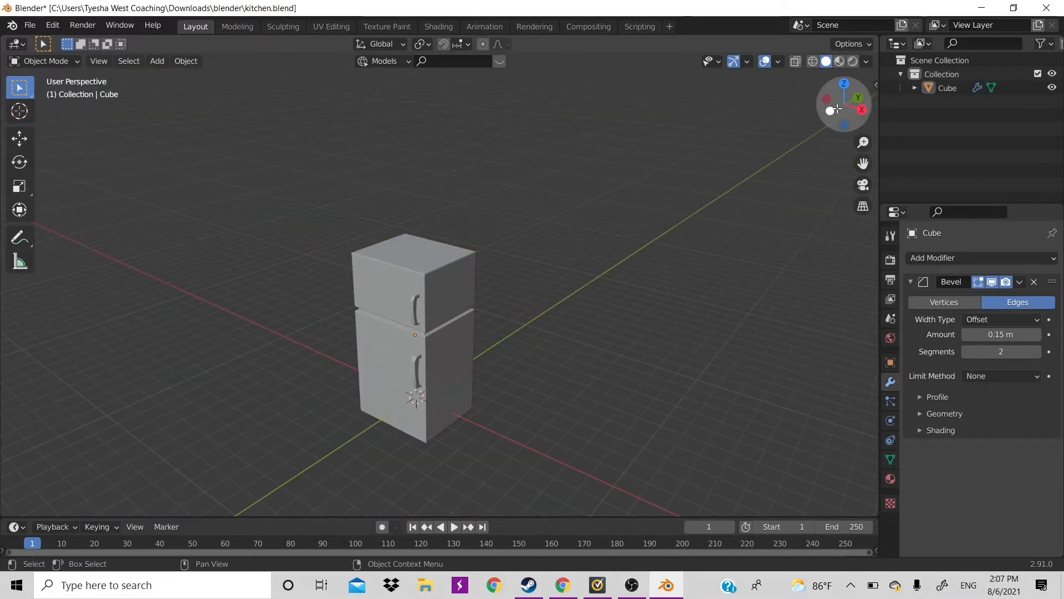
drag(836, 108, 578, 267)
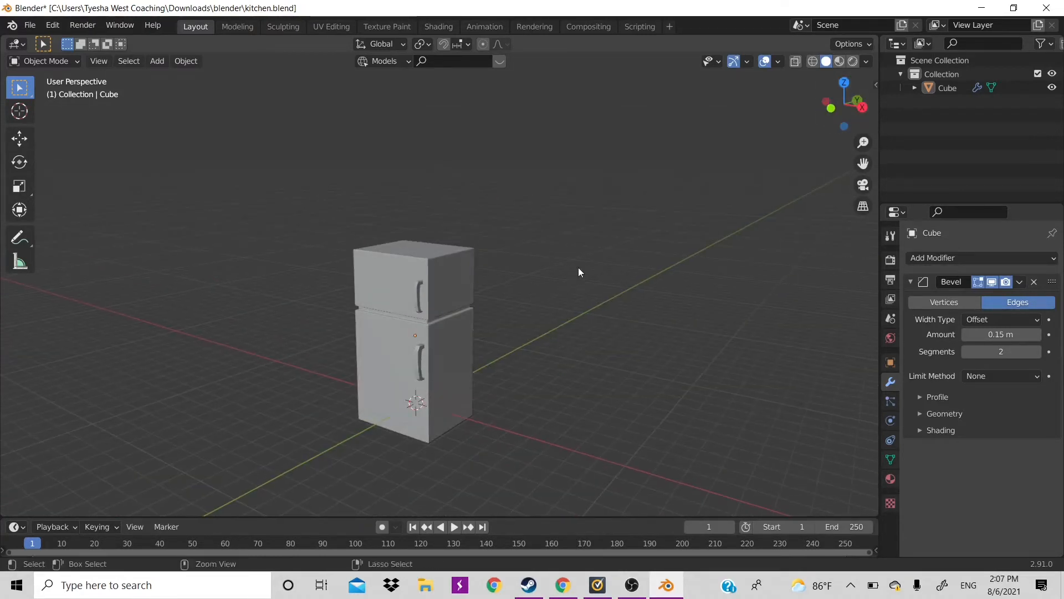
key(ctrl+s)
Add a new material to the refrigerator and name it fridge.
scroll(567, 275, up, 3)
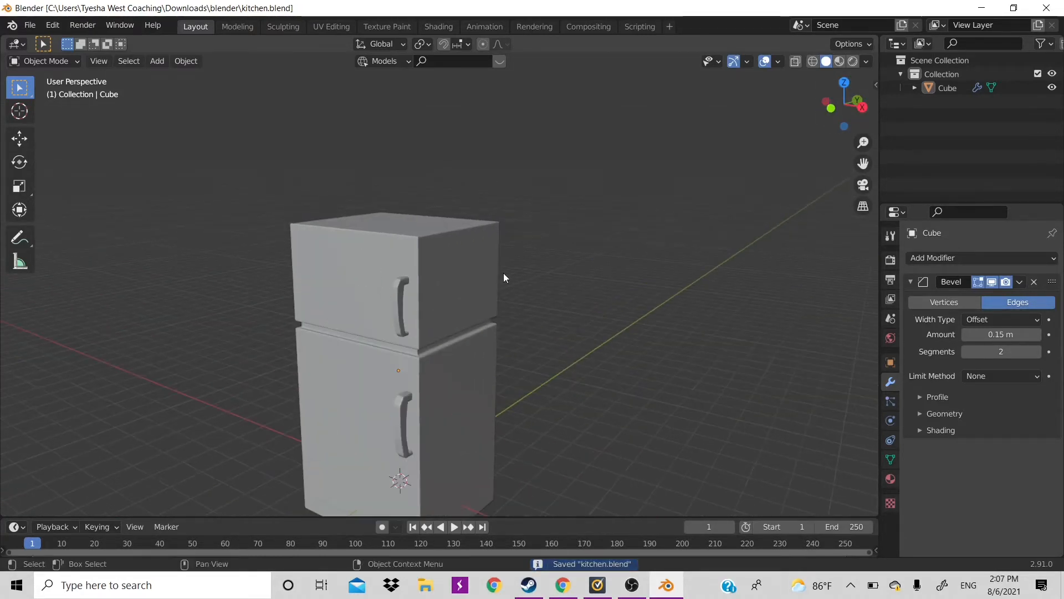
click(453, 286)
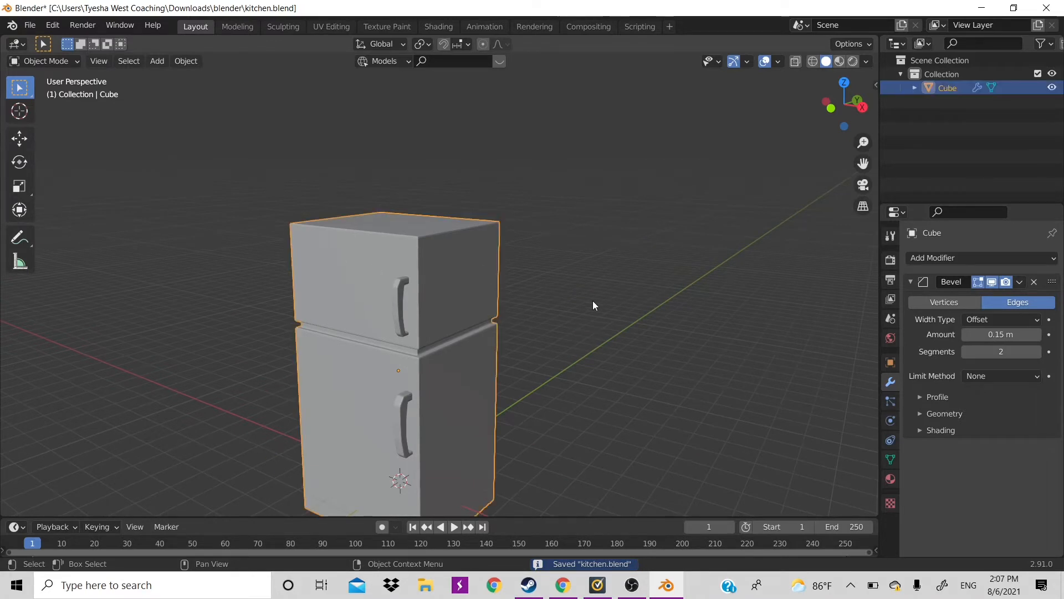
scroll(541, 327, down, 4)
click(890, 481)
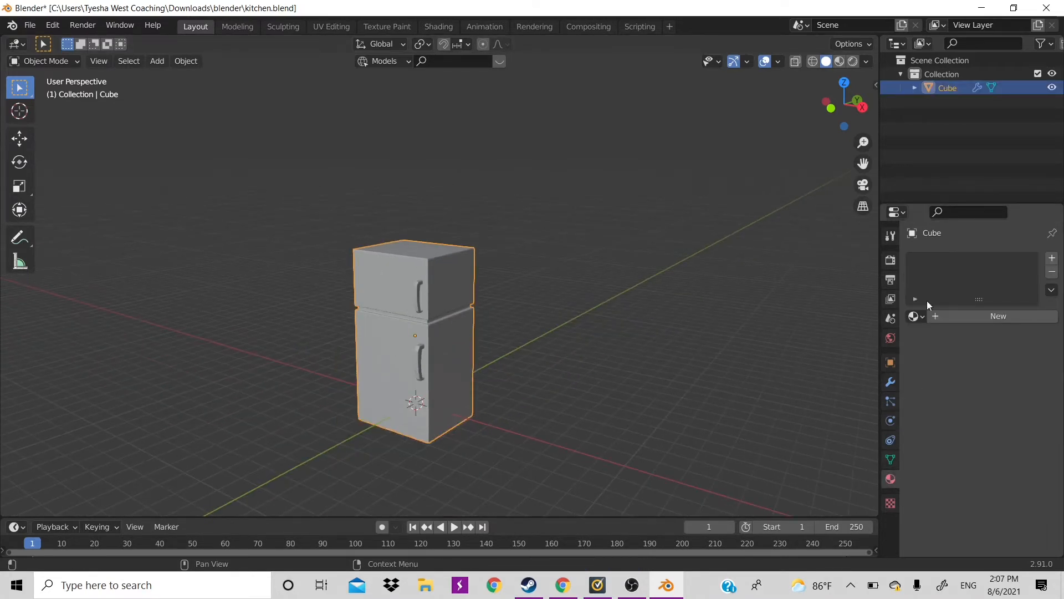
click(951, 318)
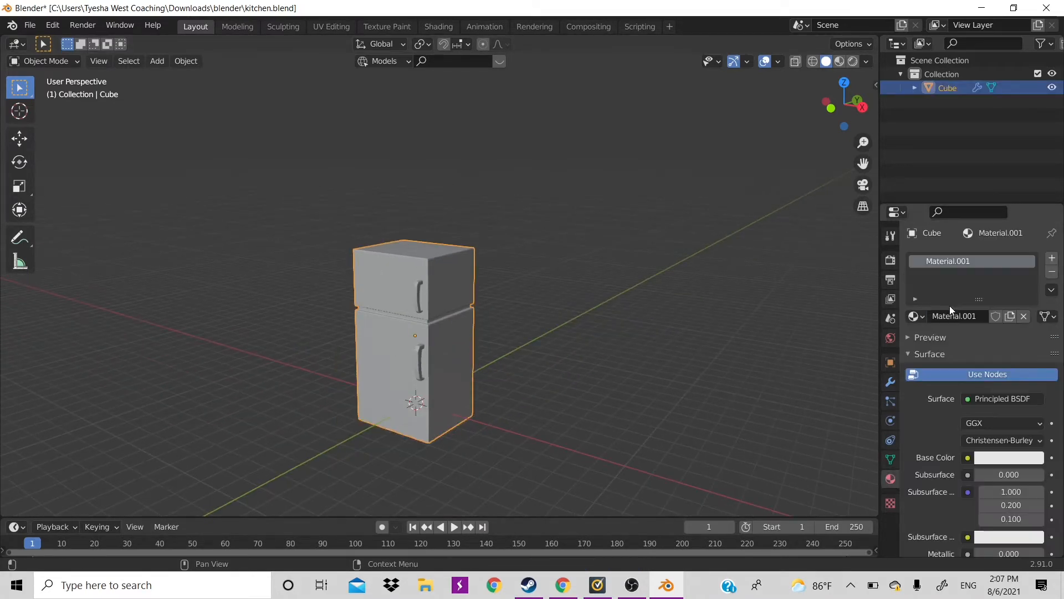
double_click(949, 267)
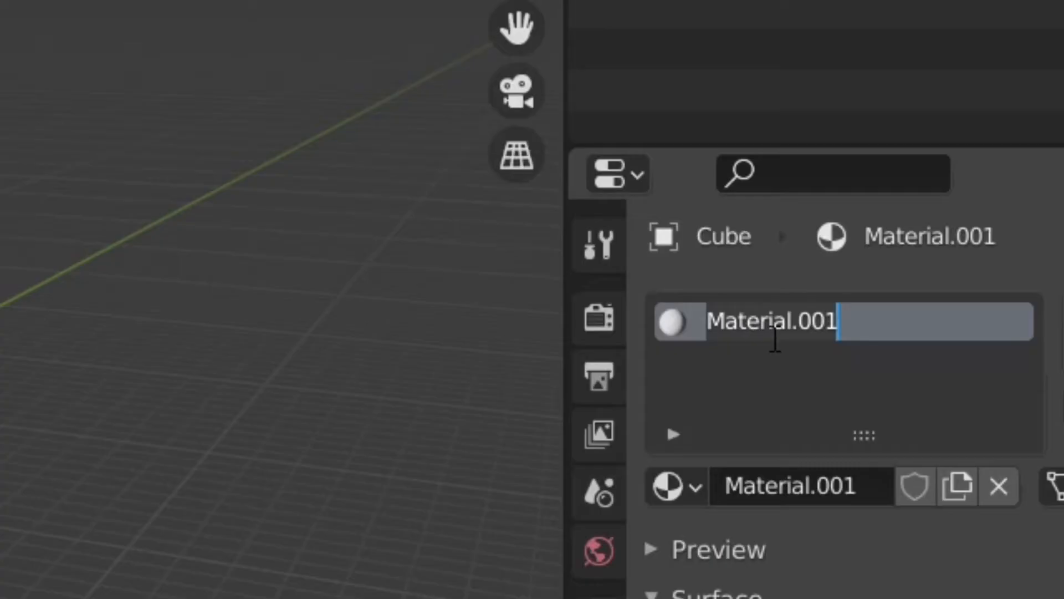
text(fidge)
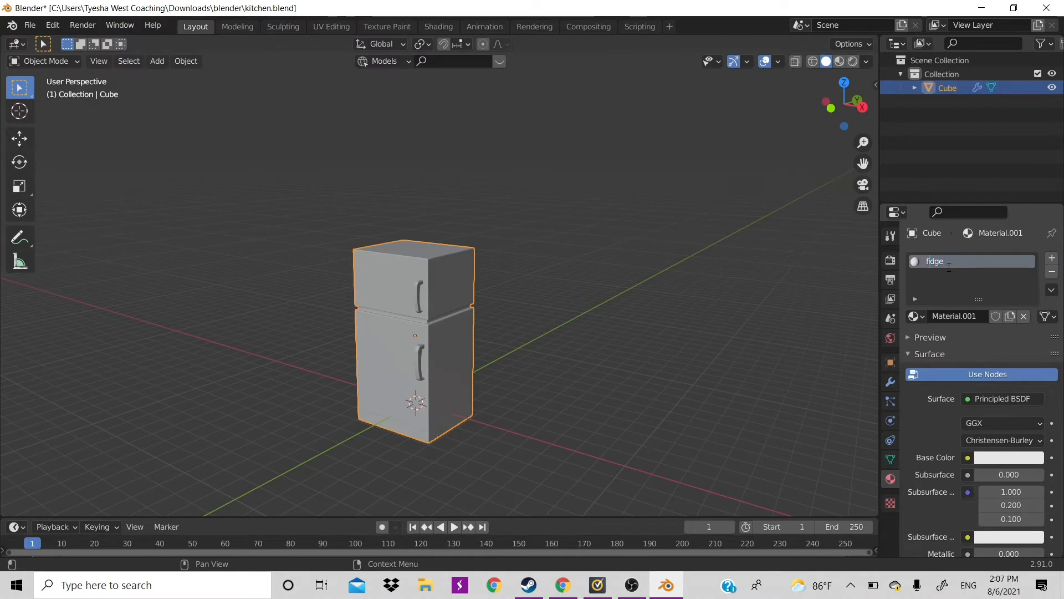
key(Return)
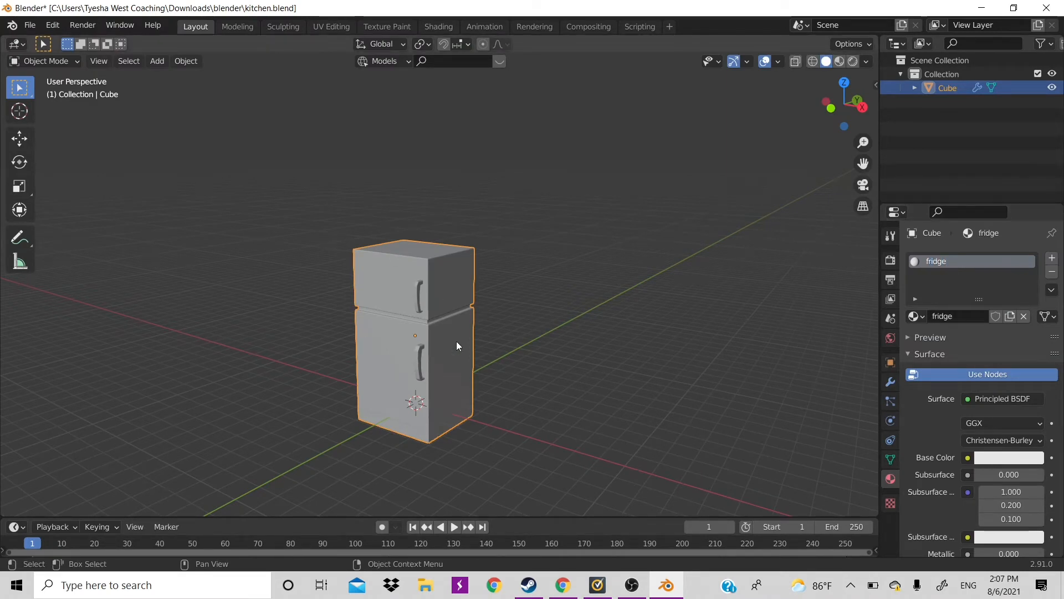
Show the refrigerator in Material Preview shading and set the fridge material's Roughness to 0.3.
click(1012, 460)
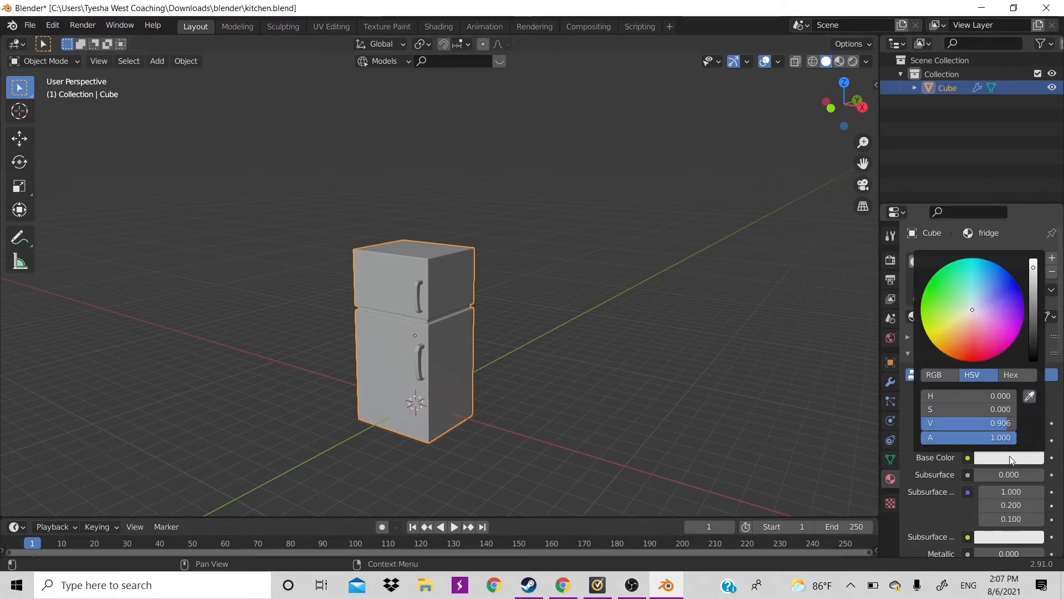
scroll(1039, 474, down, 6)
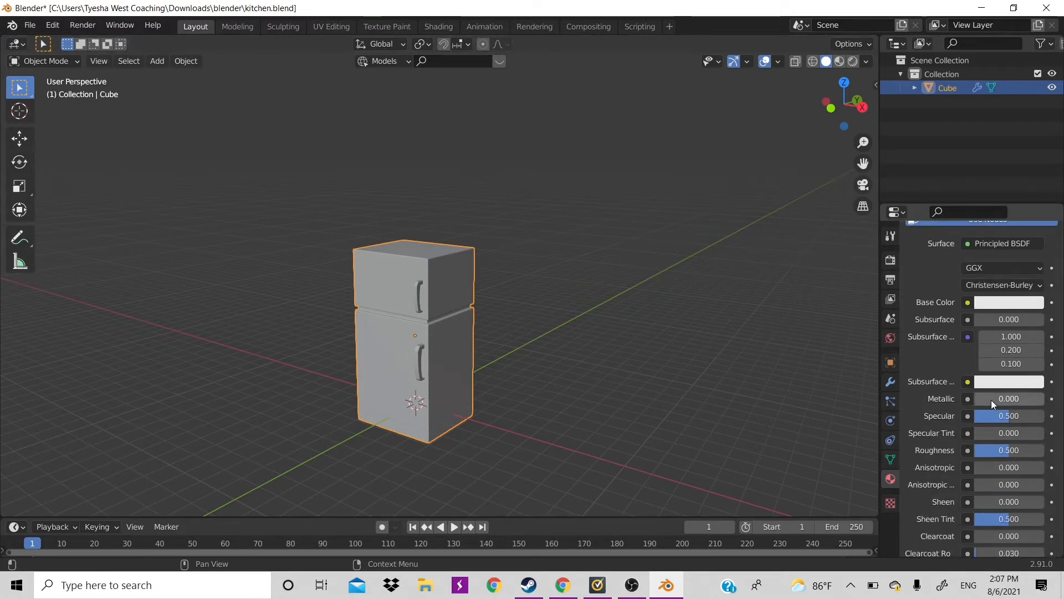
drag(1012, 452, 989, 450)
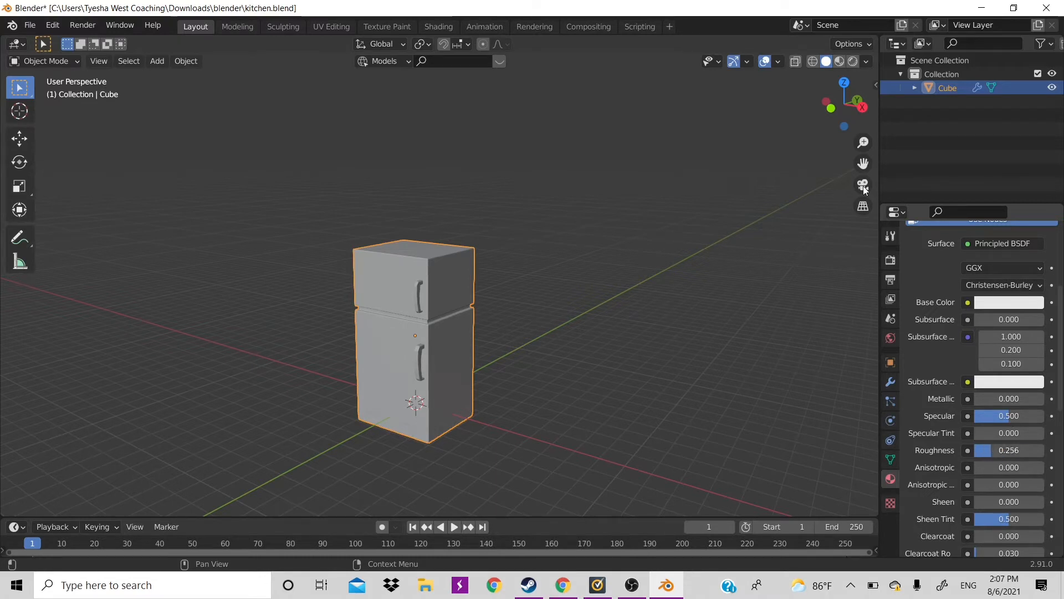
click(839, 61)
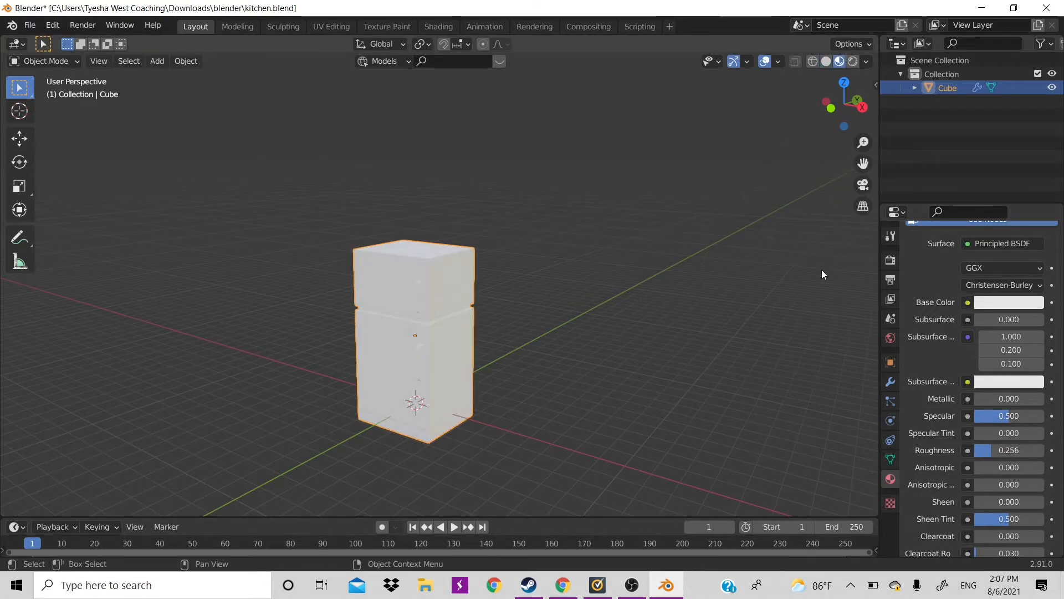
mouse_move(992, 449)
mouse_down()
mouse_move(980, 450)
mouse_move(997, 450)
mouse_up()
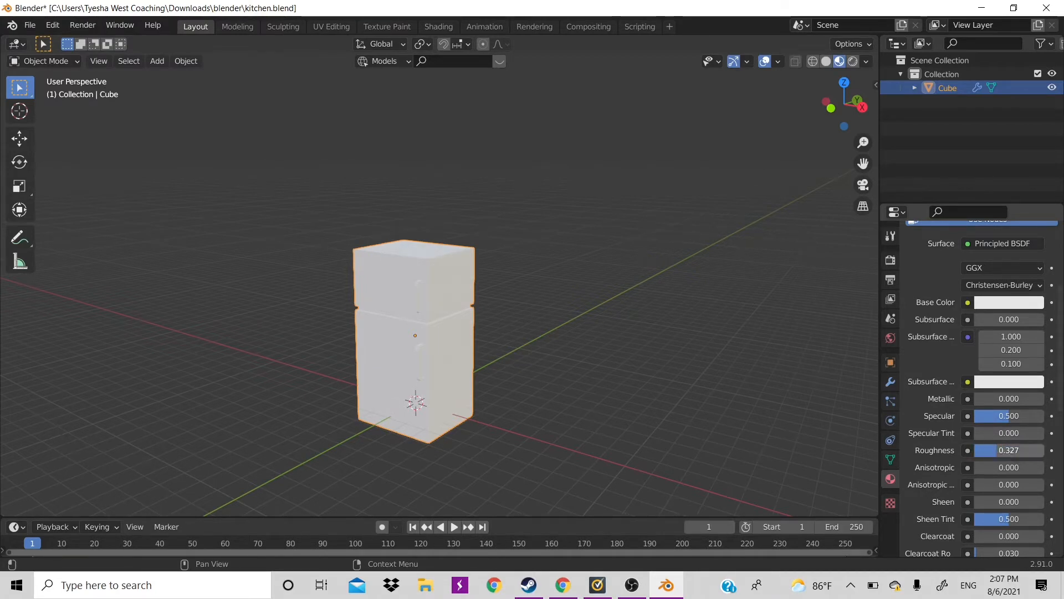
click(998, 450)
text(0.3)
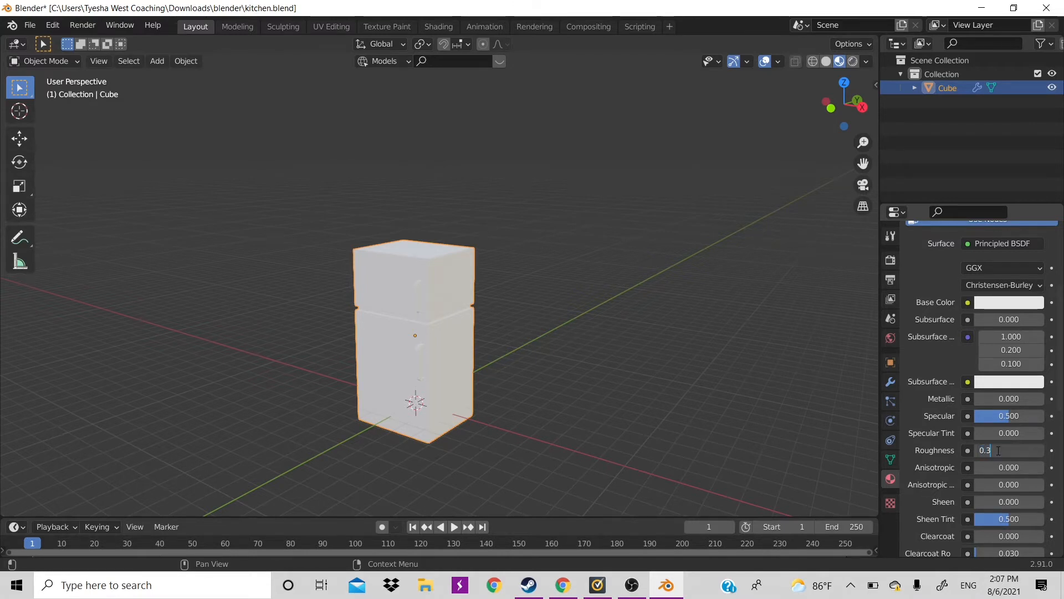
key(Return)
Review the remaining surface settings of the fridge material and save the kitchen.blend file.
scroll(1008, 457, down, 4)
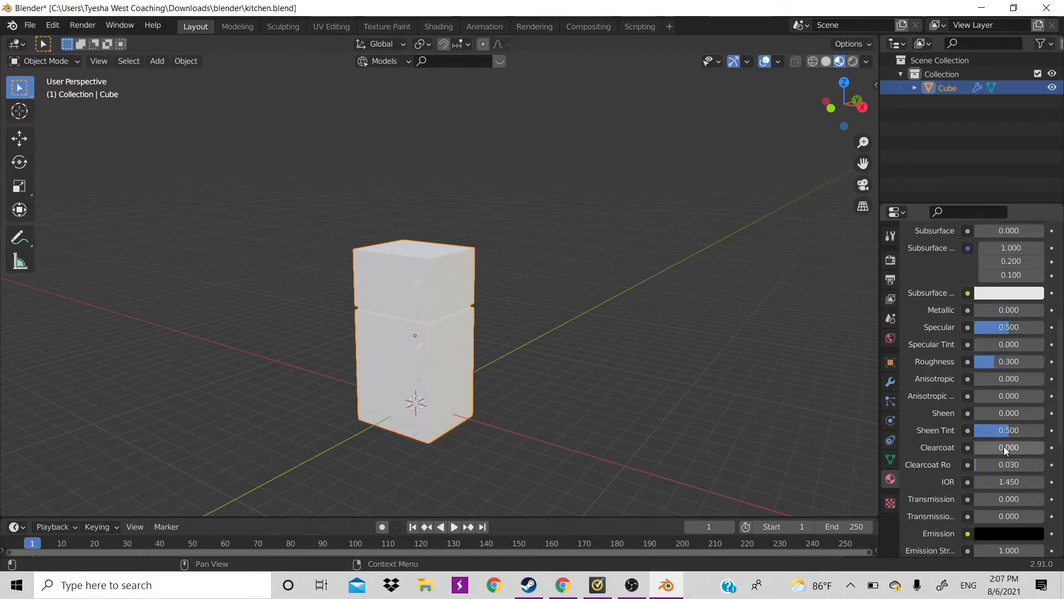
scroll(1004, 446, down, 6)
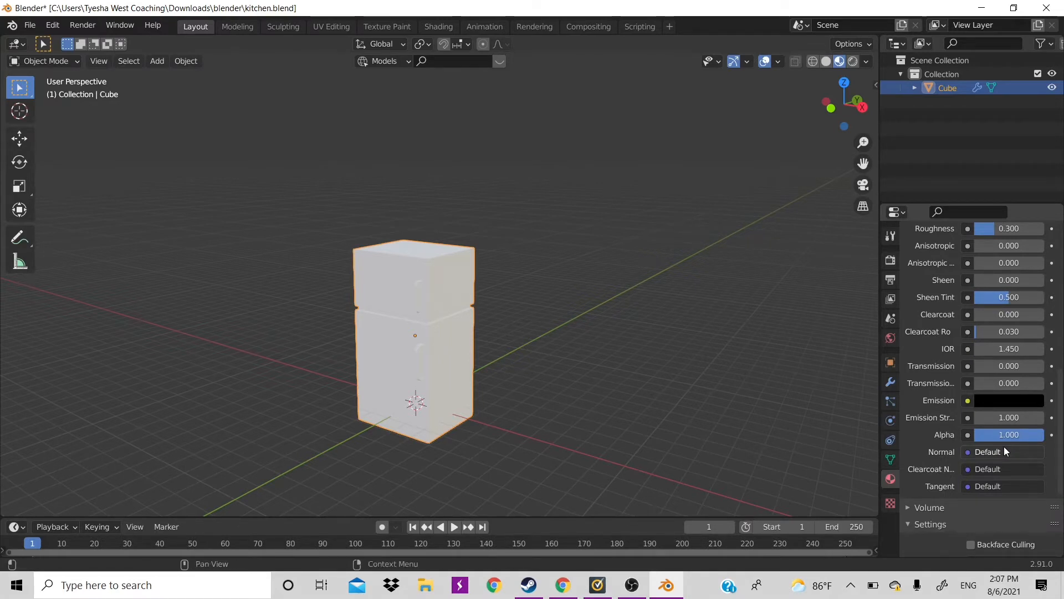
key(ctrl+s)
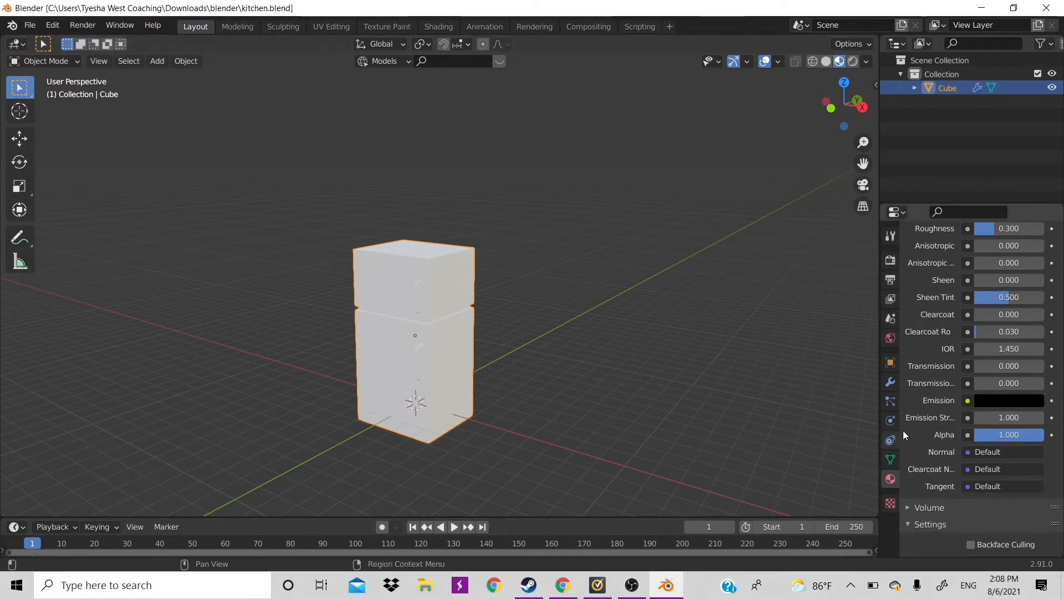
scroll(1003, 382, up, 4)
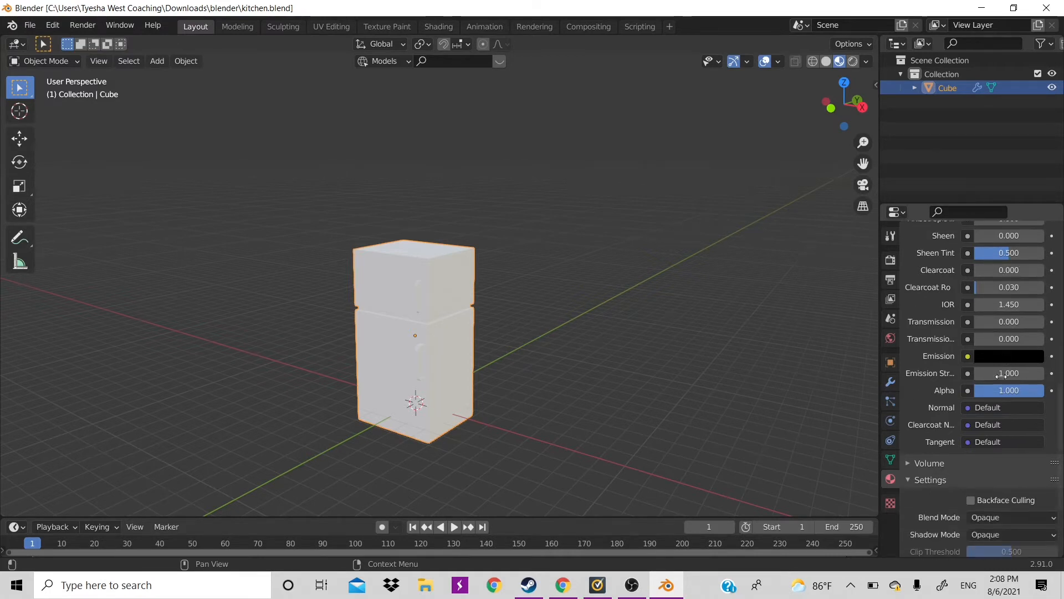
Switch to the Shading workspace and bring the fridge material's full node tree into view.
scroll(1003, 381, up, 14)
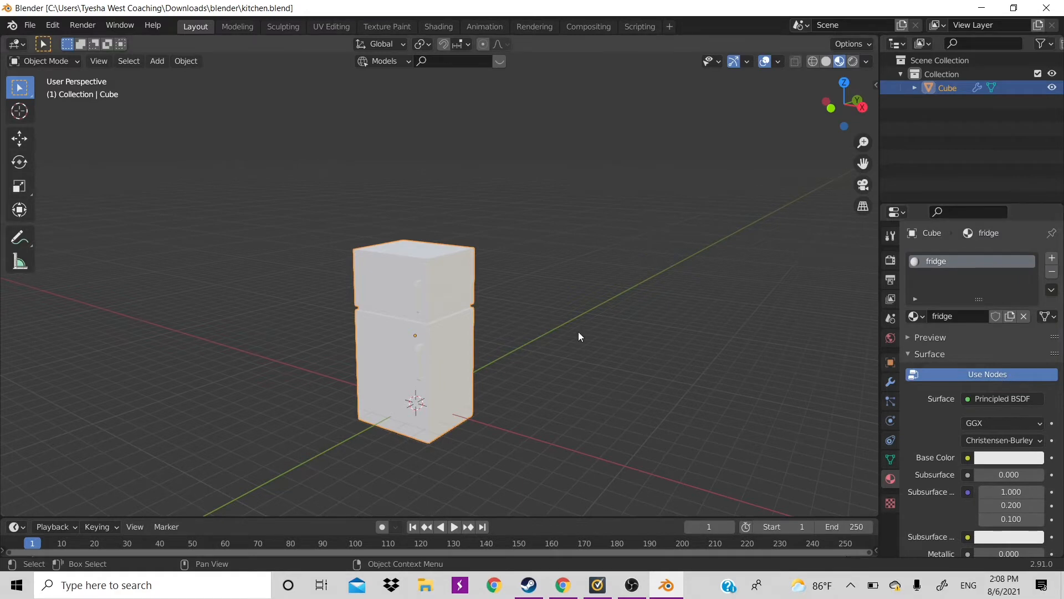
scroll(578, 331, up, 2)
click(439, 27)
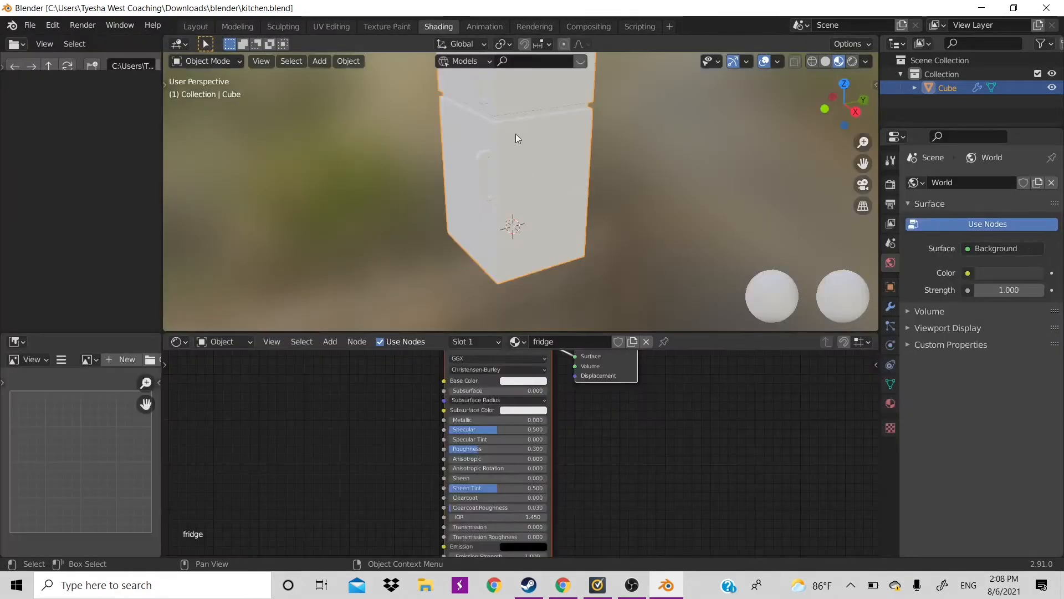
key(Home)
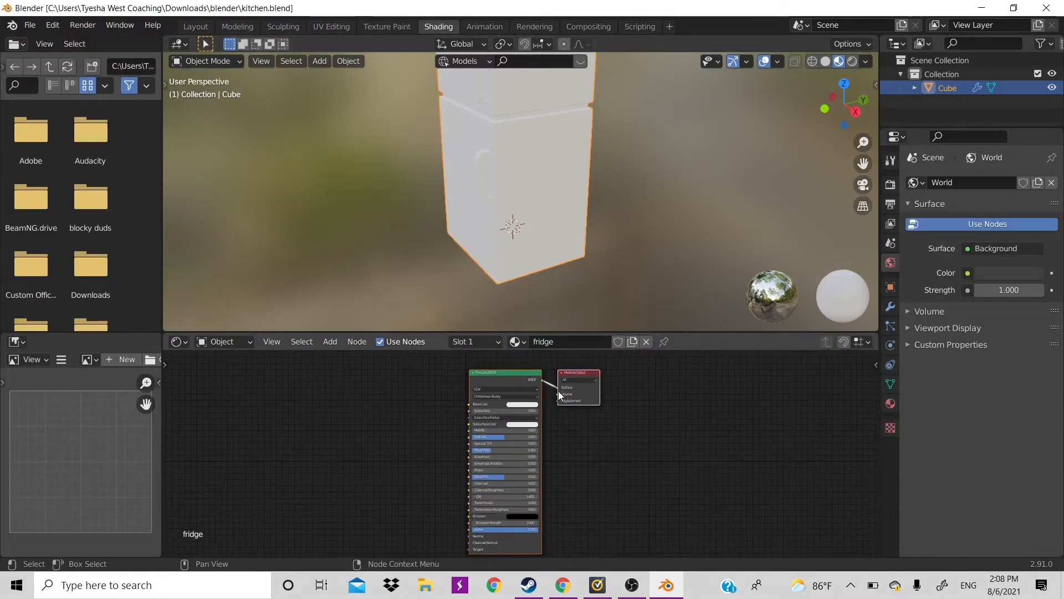
click(513, 381)
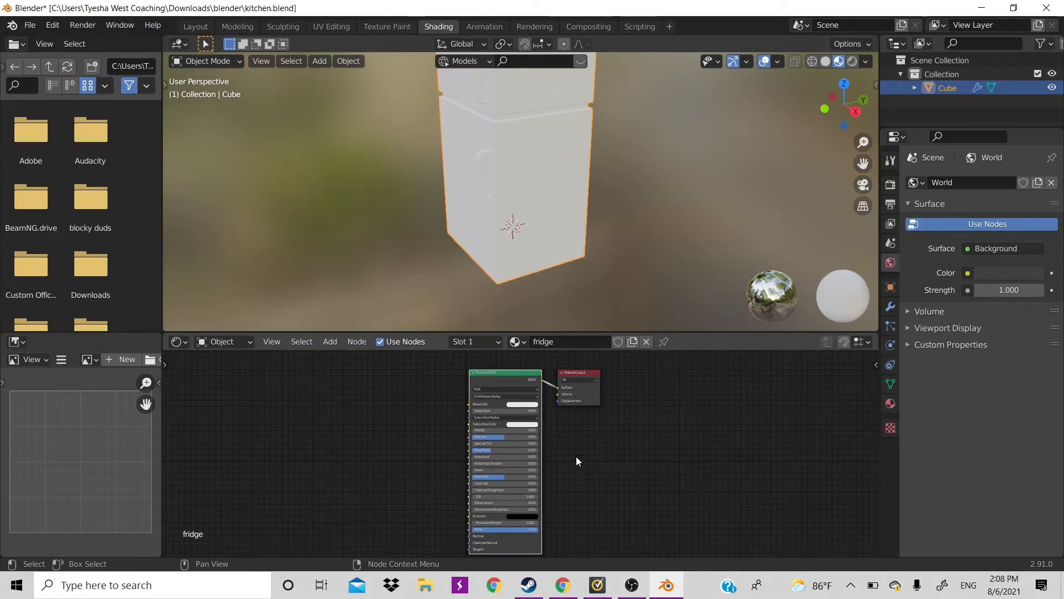
alt+drag(590, 447, 646, 438)
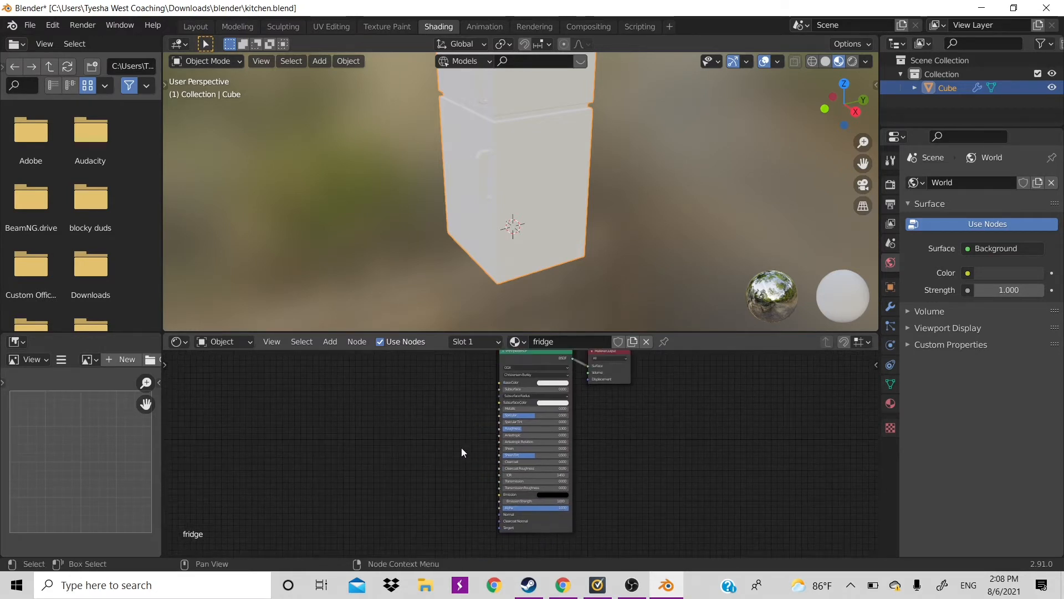
Add a Bump node beside the Principled BSDF in the fridge material's node tree.
key(shift+a)
click(391, 411)
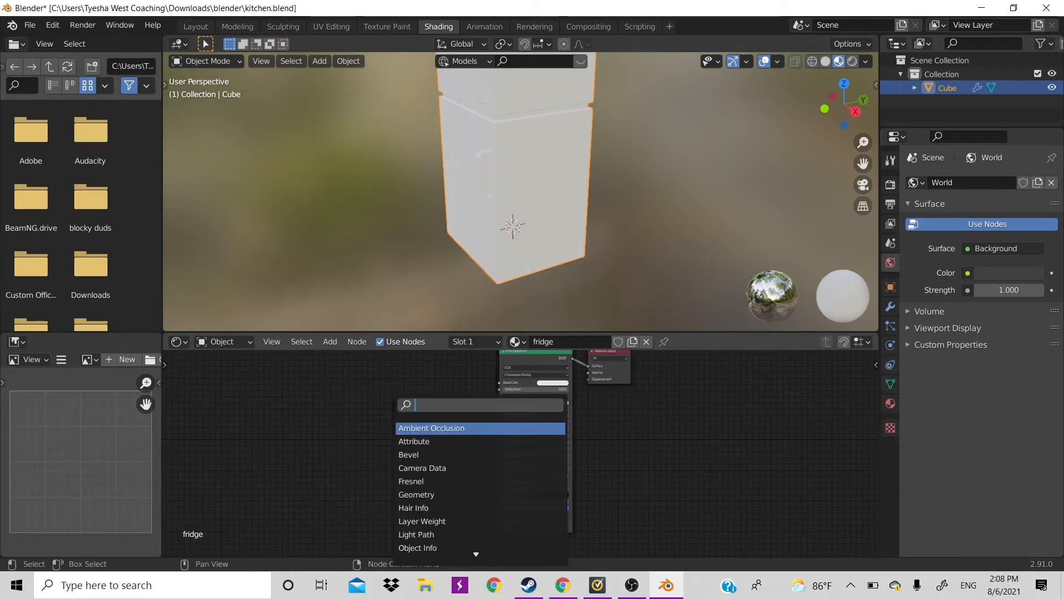
text(bum)
key(Return)
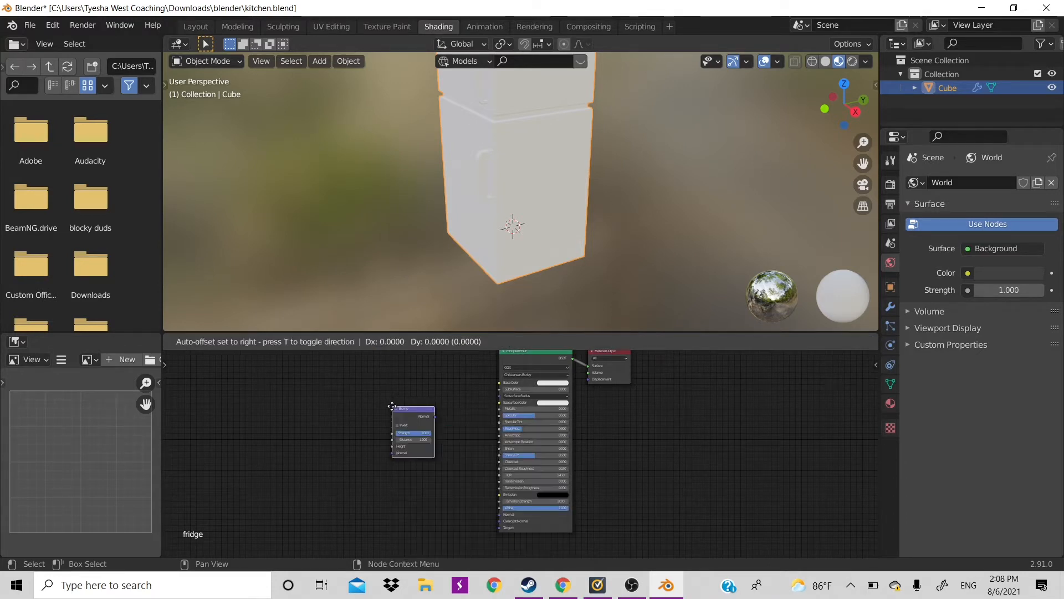
click(402, 407)
Add a Noise Texture node ahead of the Bump node in the fridge material.
key(shift+a)
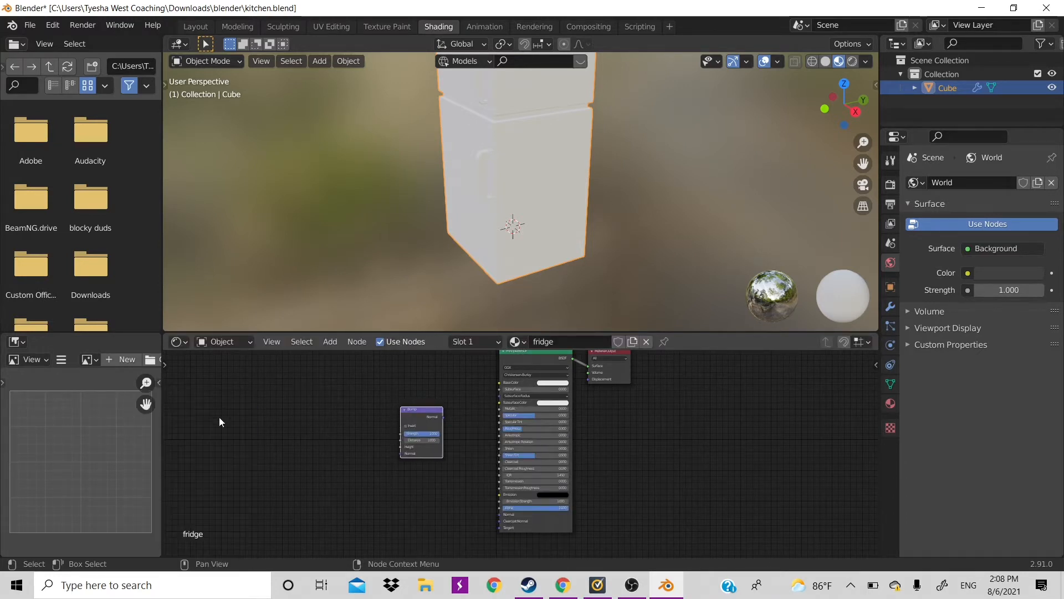
key(shift+a)
click(292, 410)
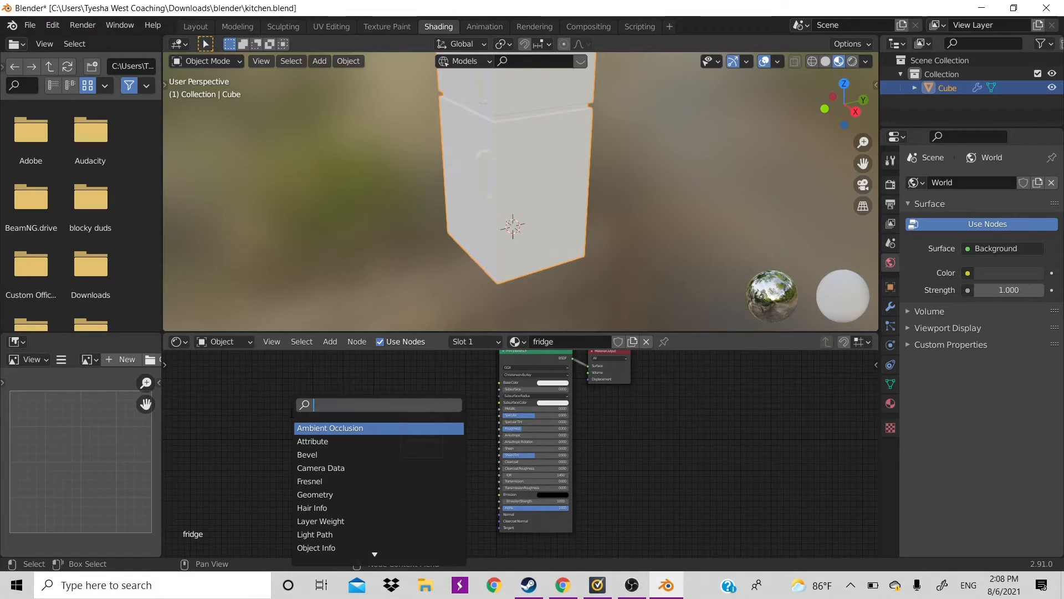
text(nois)
key(Return)
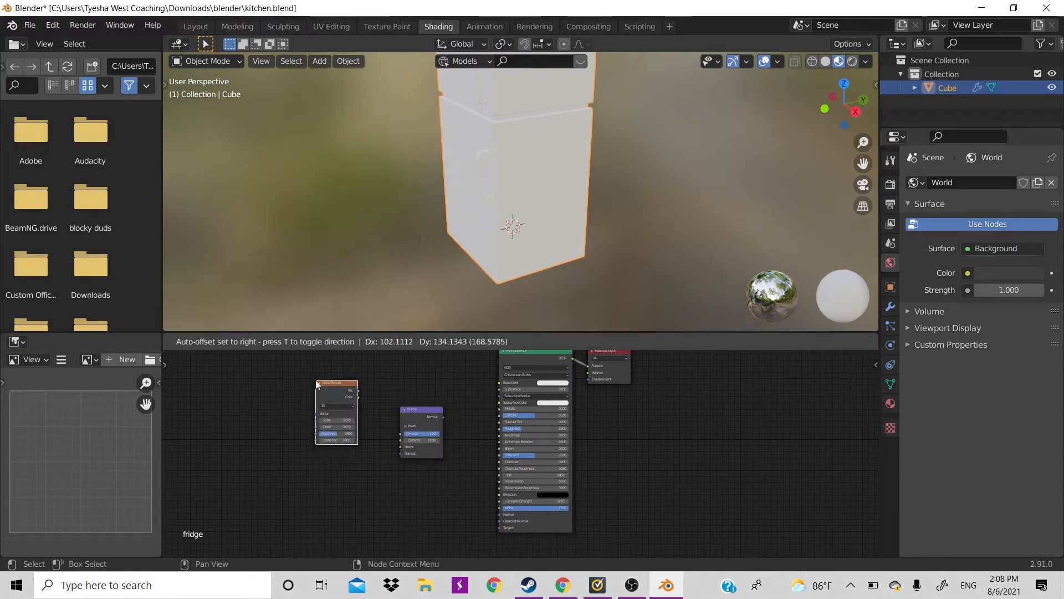
click(315, 380)
Connect the Noise Texture's Color to the Bump node's Height, and the Bump's Normal to the Principled BSDF's Normal.
scroll(404, 484, up, 1)
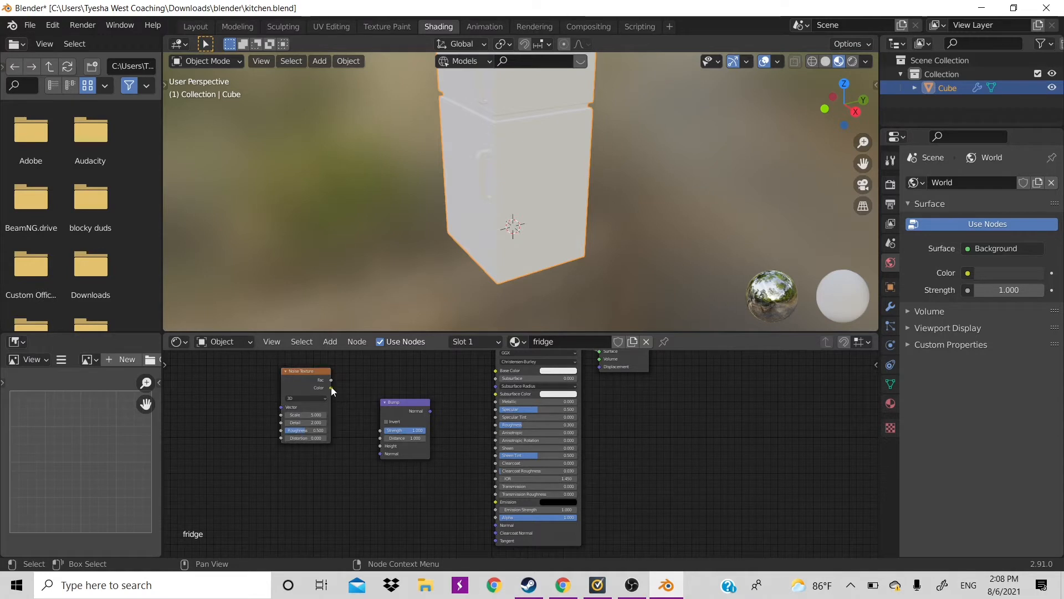
drag(330, 387, 336, 396)
drag(382, 445, 382, 445)
drag(430, 411, 494, 526)
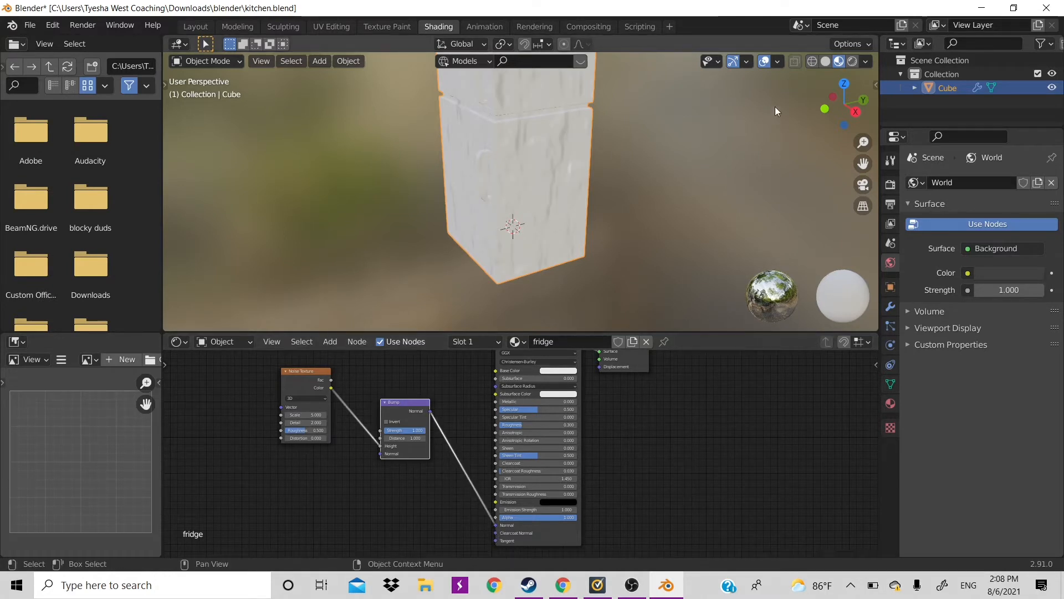
Set the Noise Texture's Scale to 30 and inspect the bump pattern on the refrigerator.
drag(827, 101, 740, 157)
middle_drag(706, 162, 718, 228)
click(300, 413)
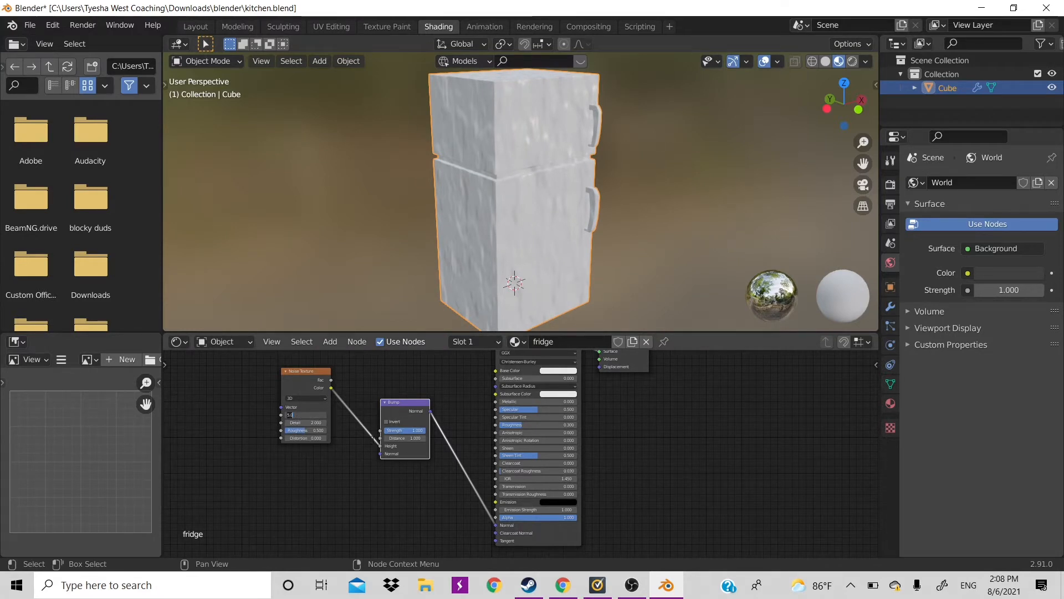
text(30)
key(Return)
scroll(574, 226, up, 3)
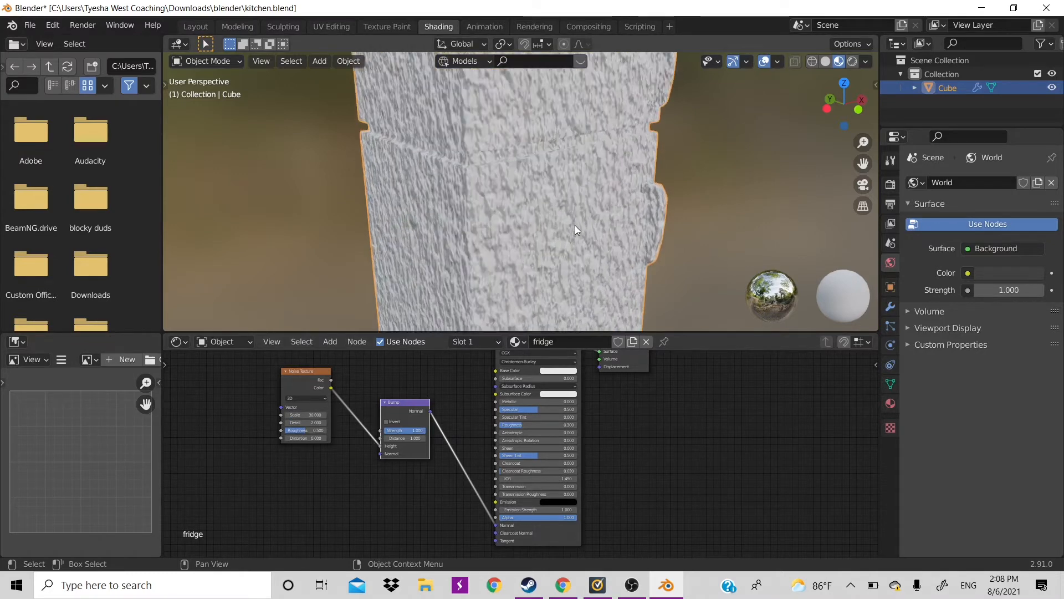
scroll(575, 225, down, 2)
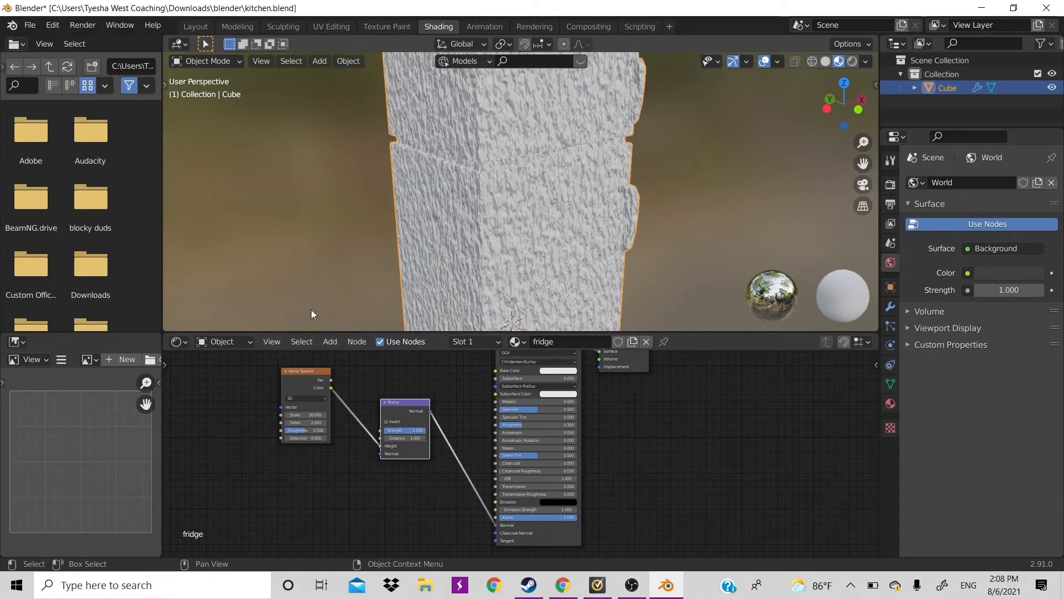
scroll(482, 205, down, 3)
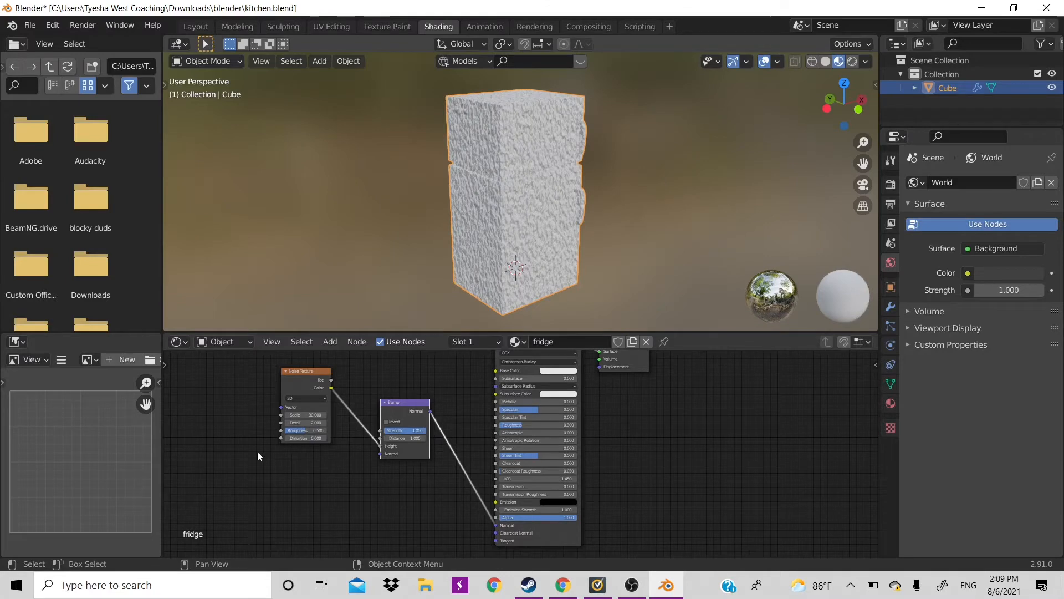
Set the Noise Texture's Scale to 300 and inspect the finer bumps up close.
double_click(305, 415)
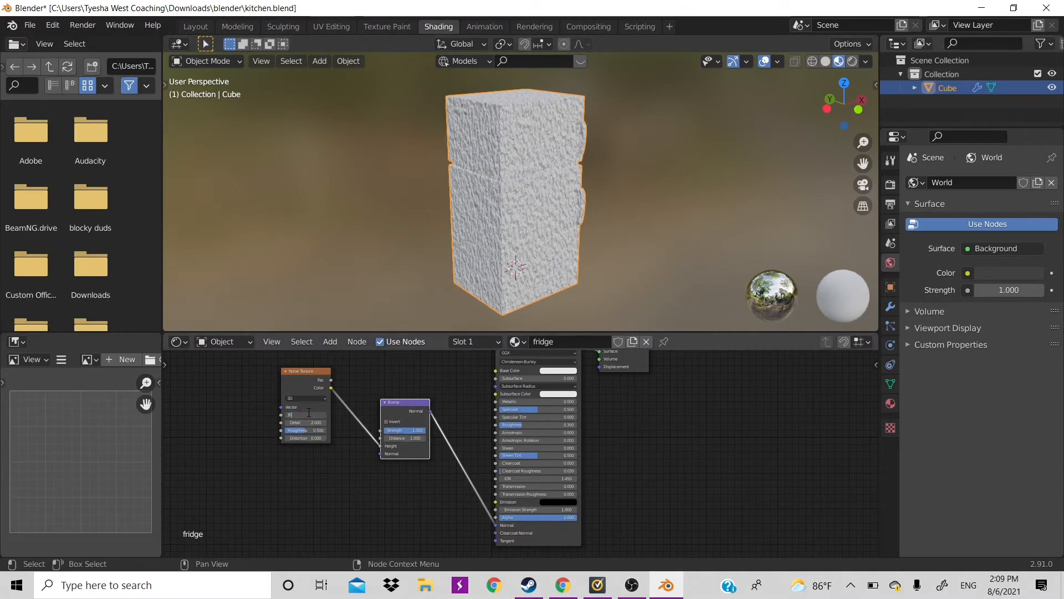
key(Return)
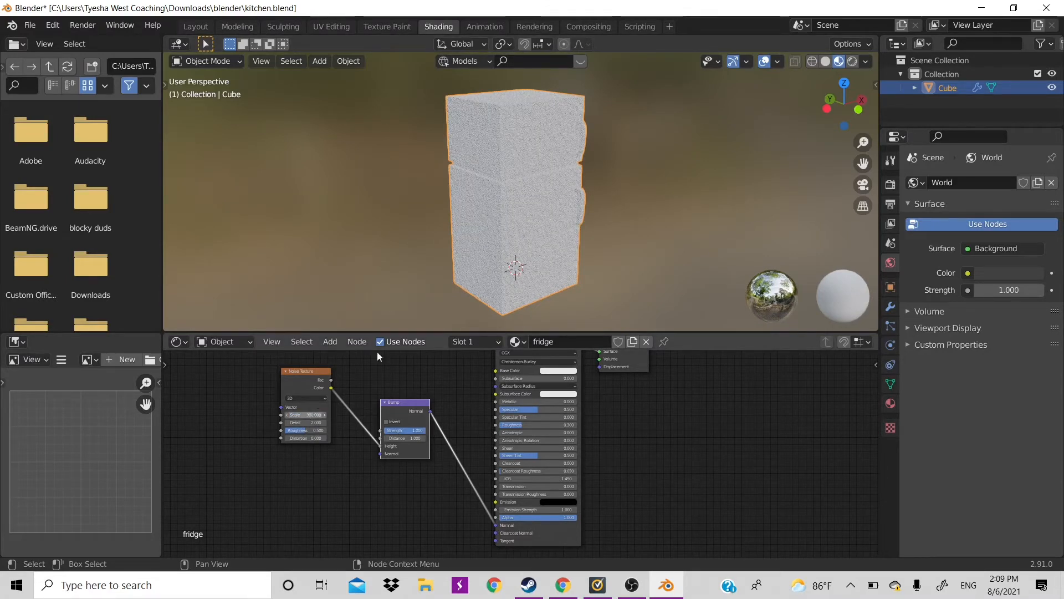
scroll(525, 235, up, 5)
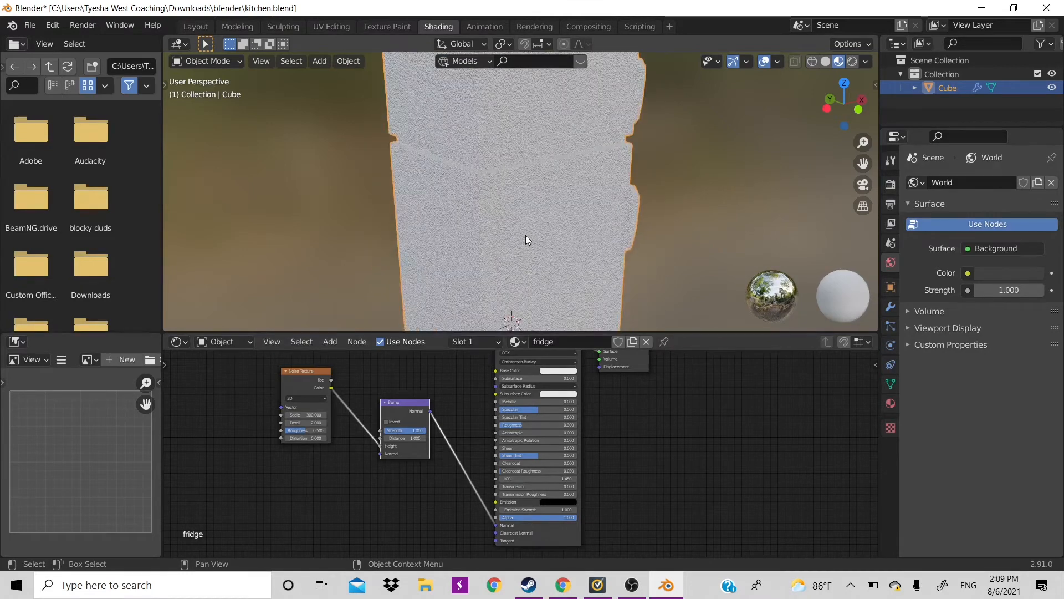
scroll(526, 240, up, 4)
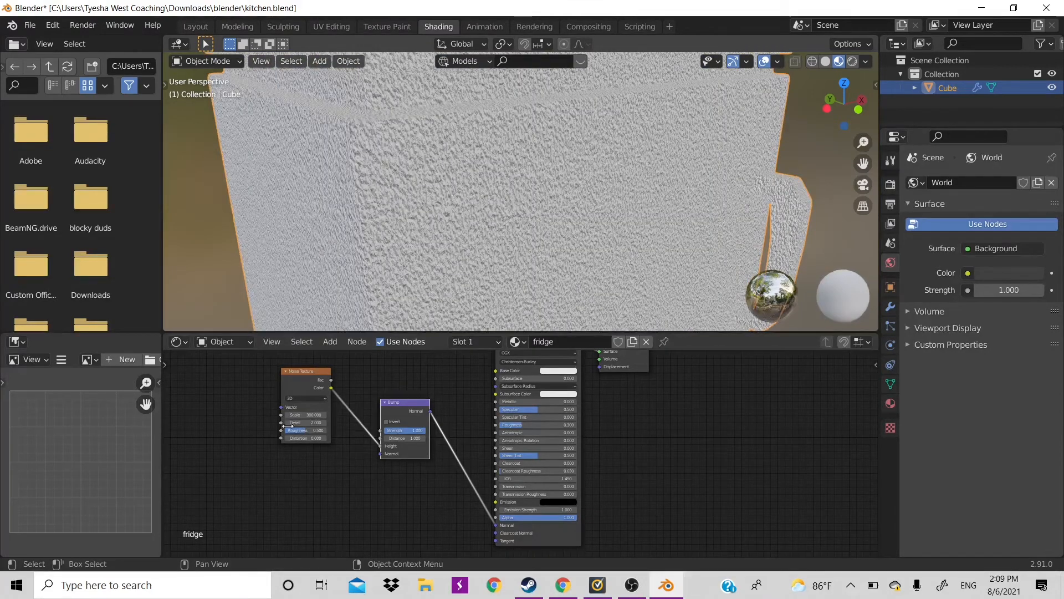
Set the Noise Texture's Detail to 0.5 and its Roughness to 0.
click(303, 423)
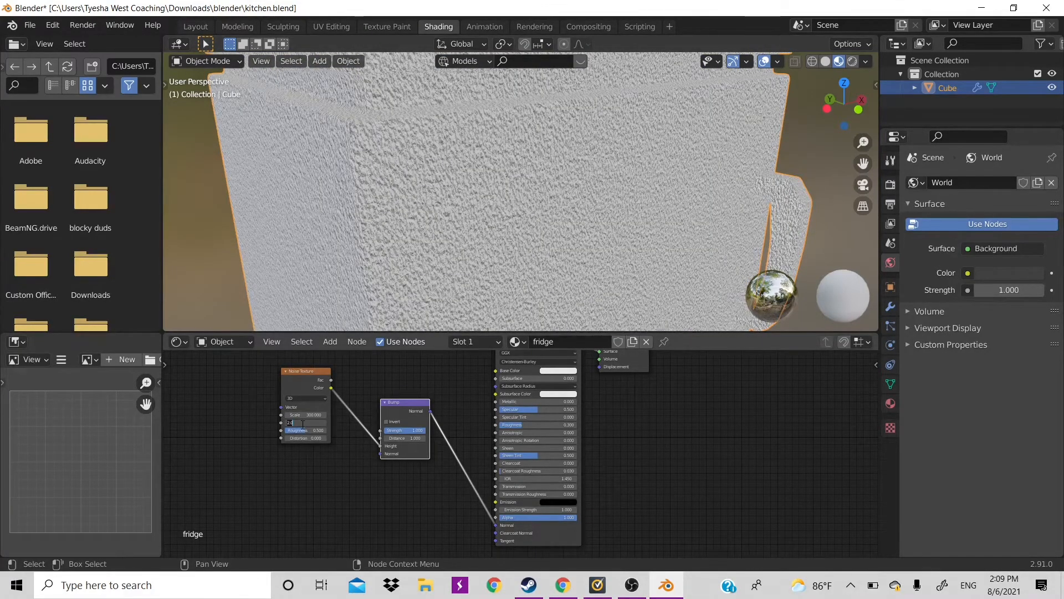
text(0.5)
key(Return)
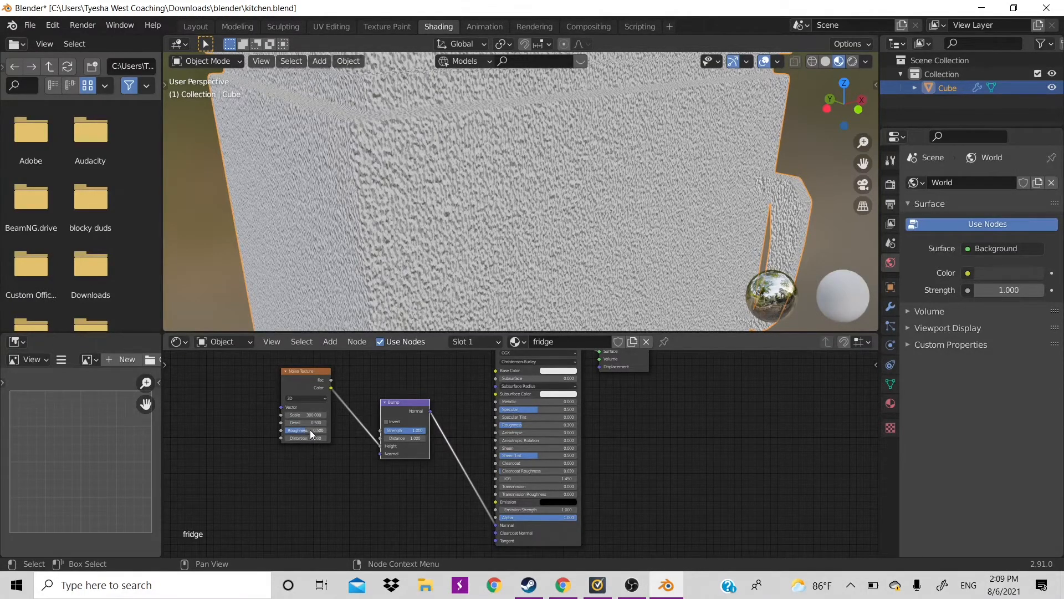
drag(308, 432, 303, 432)
Reduce the Bump node's Strength to 0.3 for a subtler refrigerator surface.
click(410, 430)
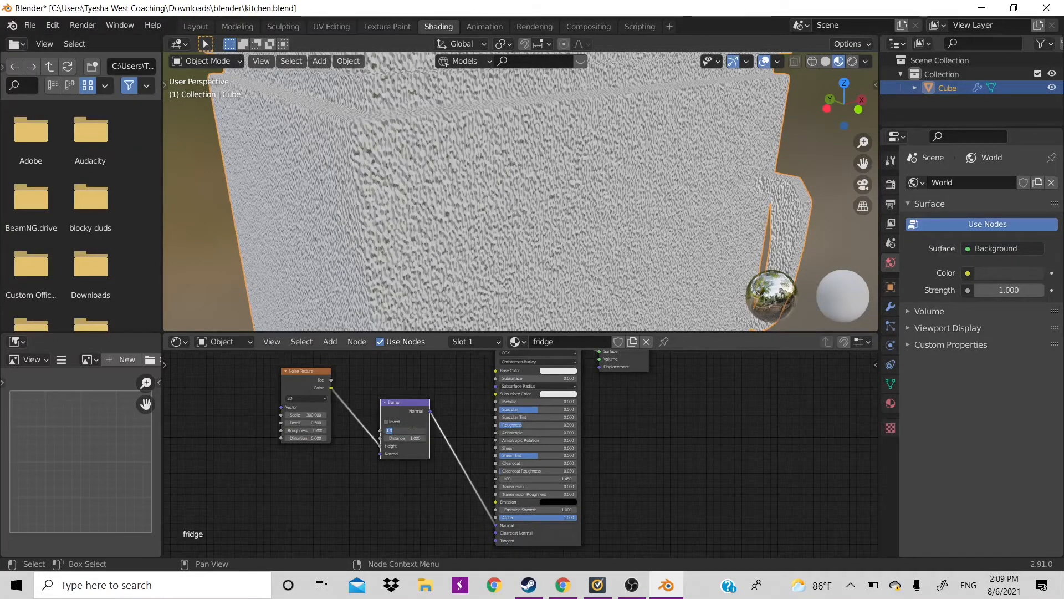
text(0.5)
key(Return)
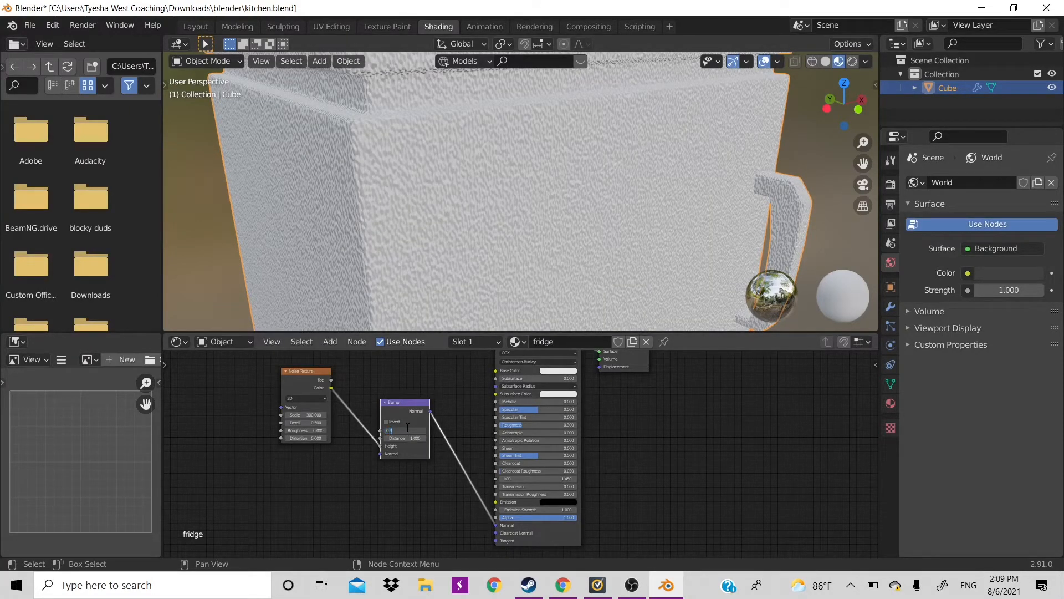
key(Return)
Examine the refrigerator's bumpy surface finish up close and from a distance.
scroll(590, 266, down, 5)
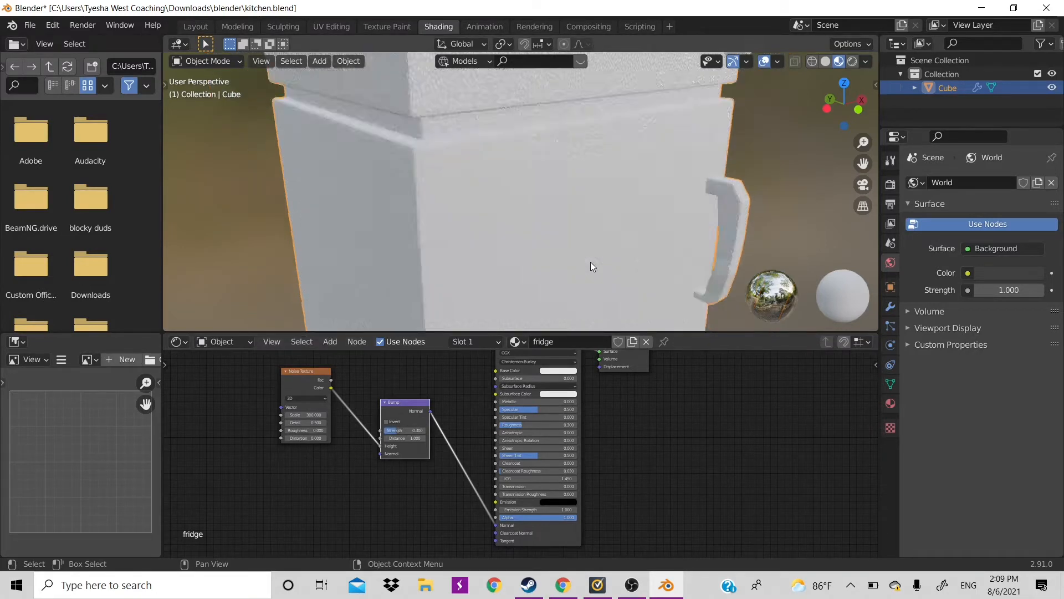
scroll(590, 262, down, 3)
scroll(591, 262, up, 3)
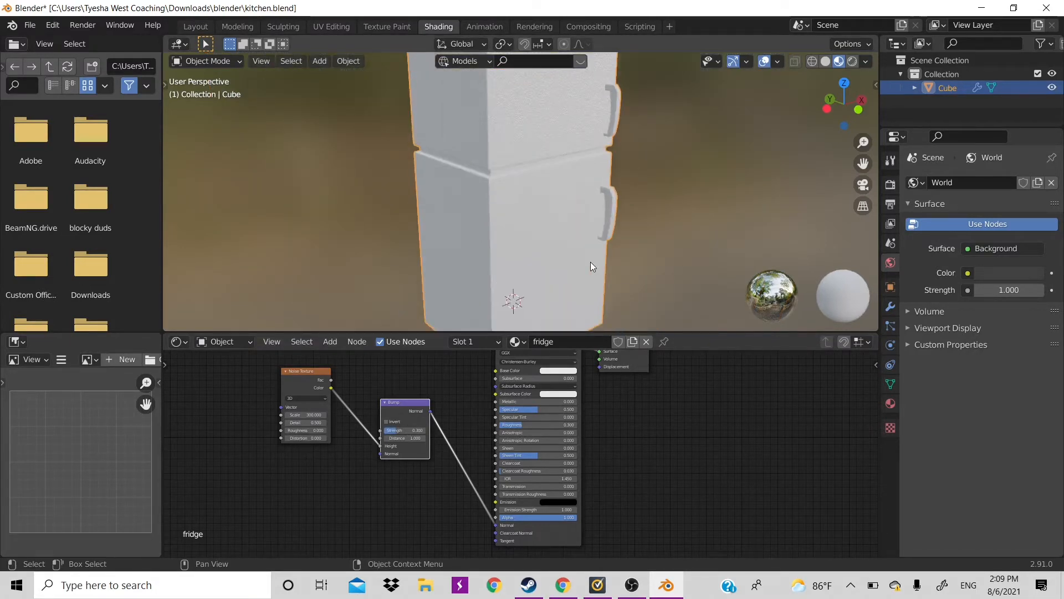
scroll(590, 262, up, 3)
scroll(591, 262, up, 4)
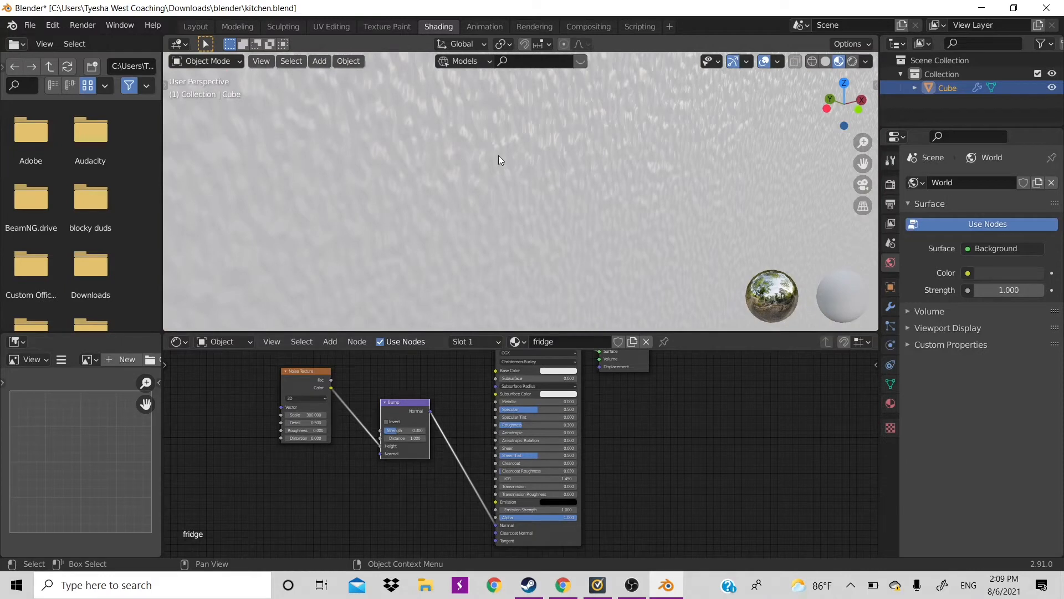
scroll(499, 160, down, 5)
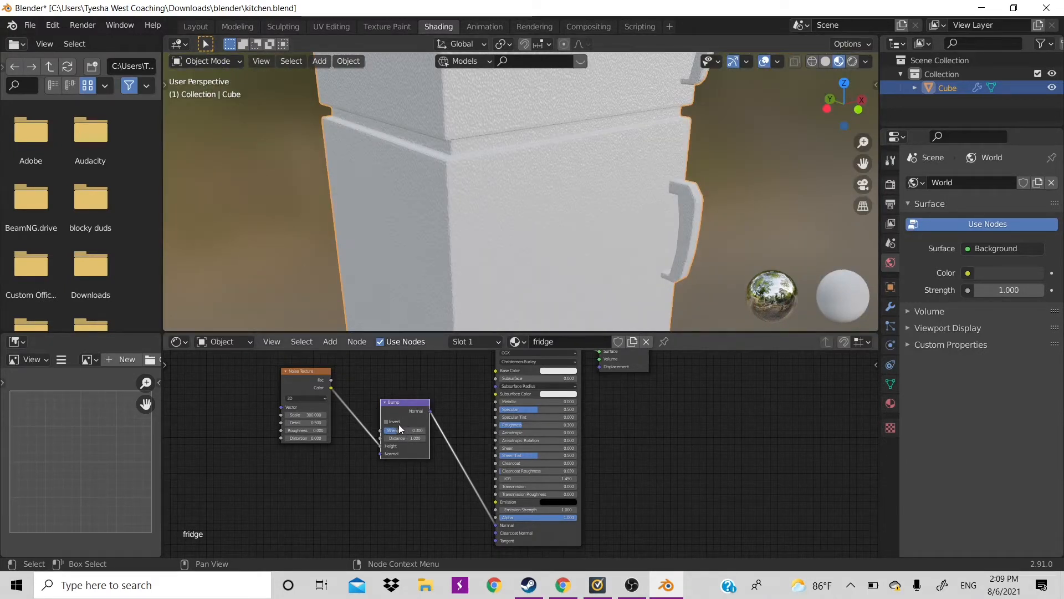
click(393, 423)
scroll(527, 215, up, 3)
scroll(527, 215, down, 5)
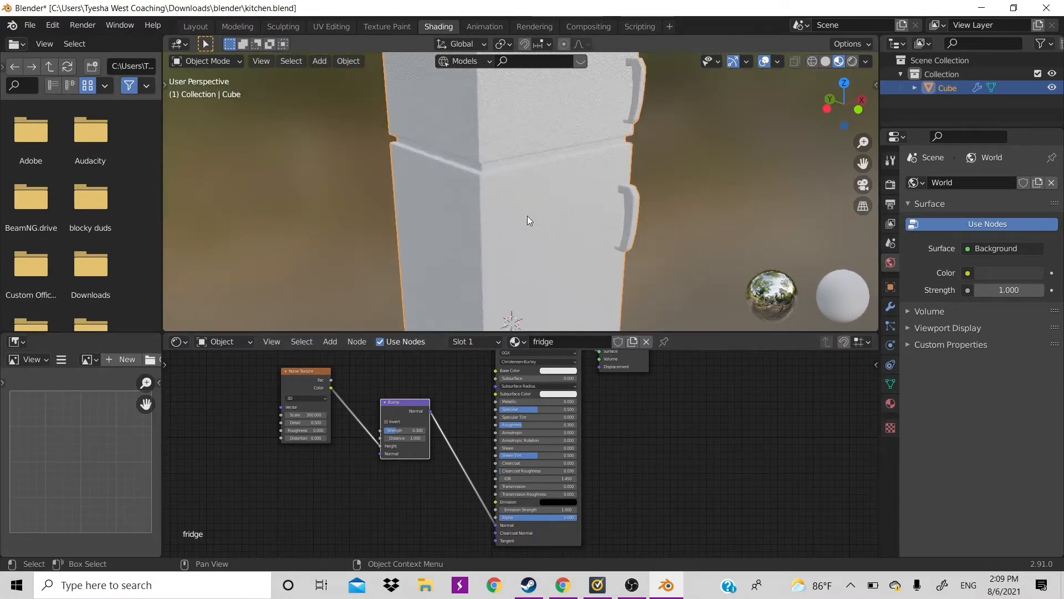
scroll(527, 215, down, 5)
scroll(527, 215, up, 8)
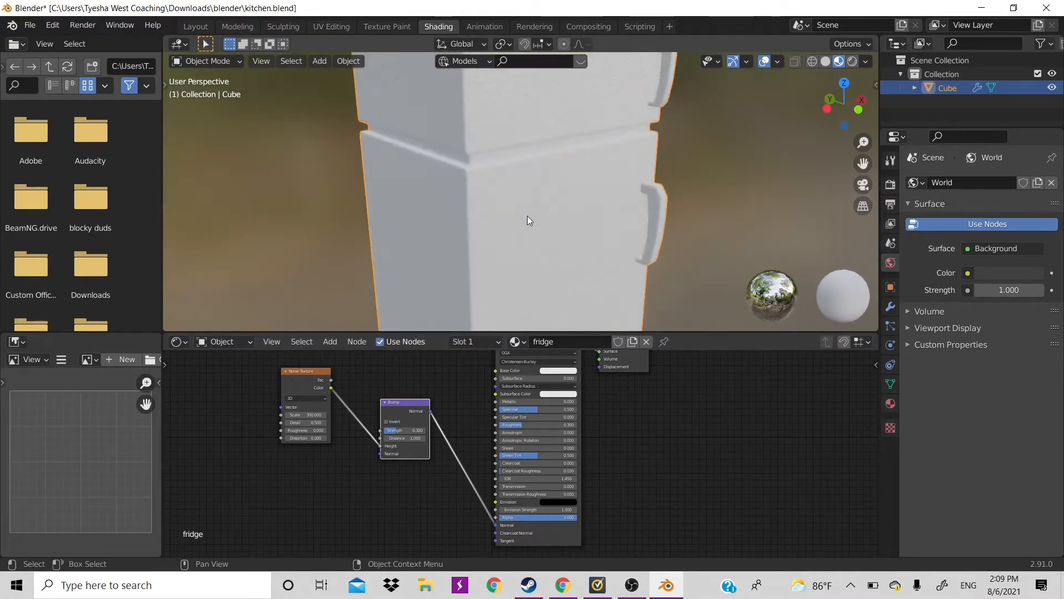
scroll(528, 215, down, 2)
scroll(527, 215, down, 3)
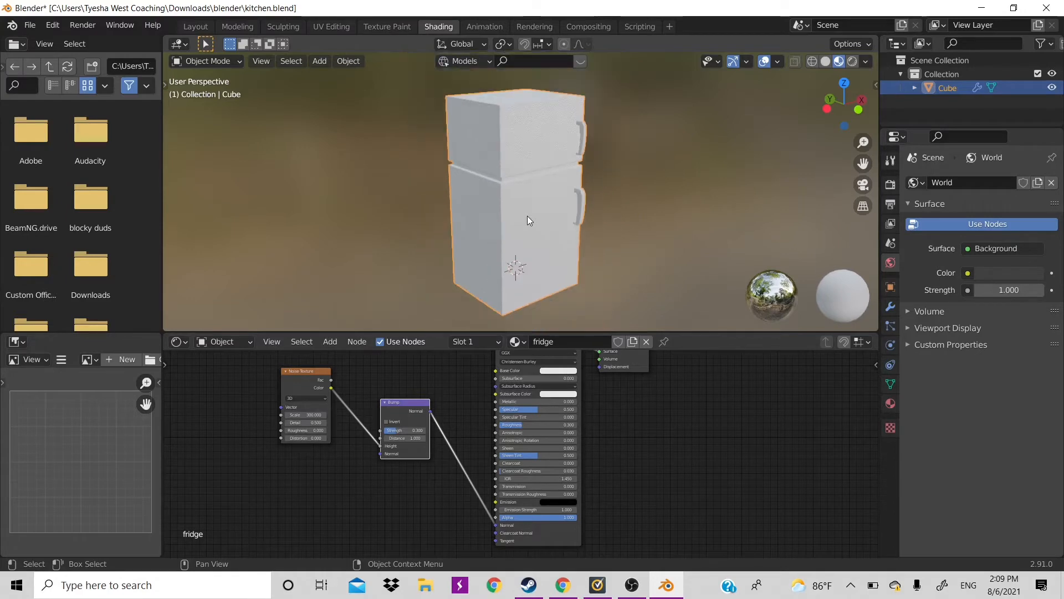
scroll(613, 187, up, 1)
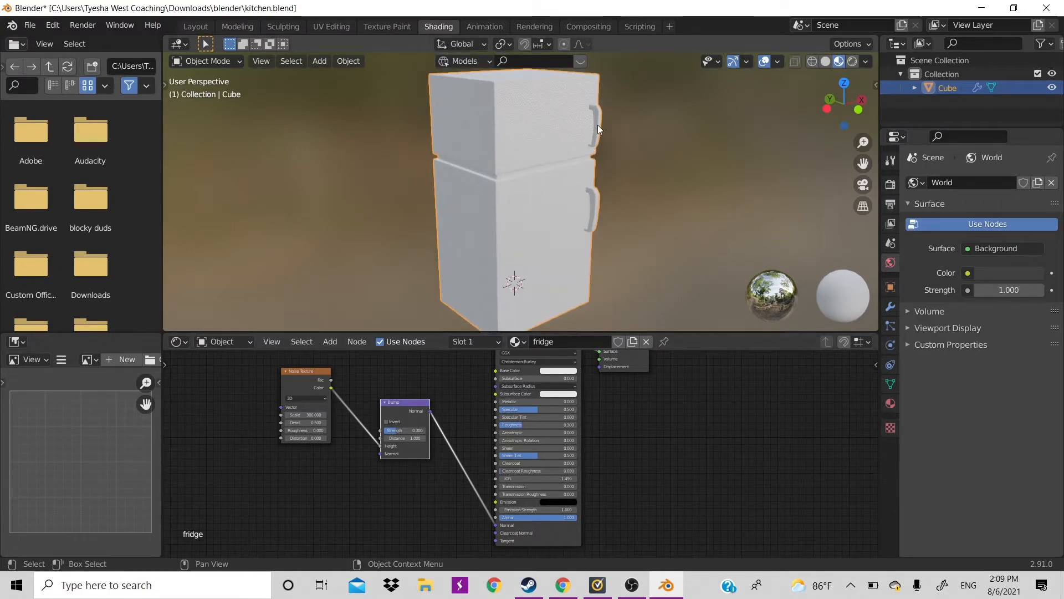
Add a second material slot to the refrigerator with a new material named "handle".
click(195, 27)
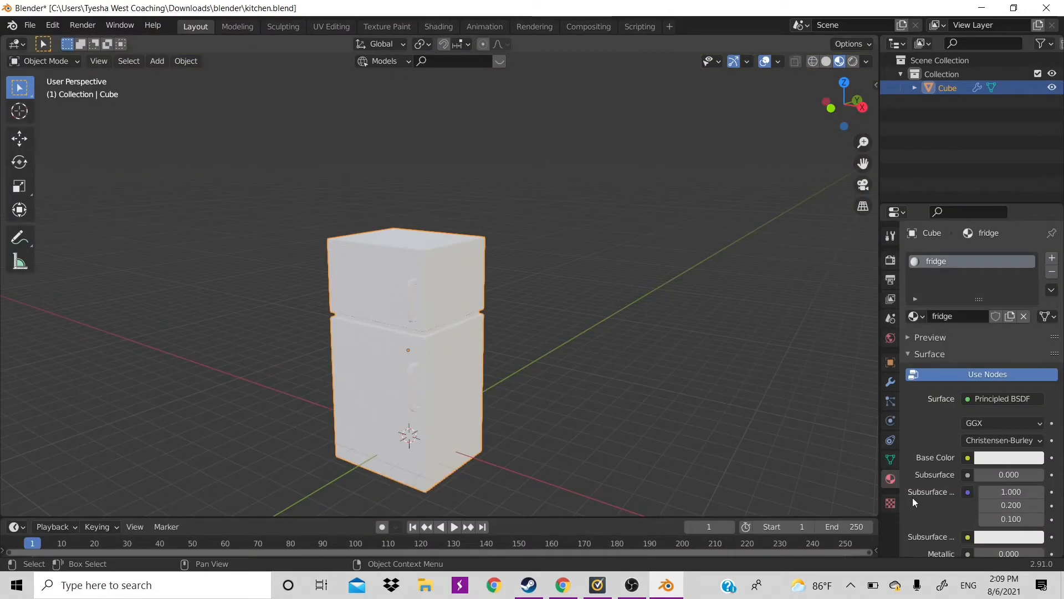
click(1052, 258)
click(965, 344)
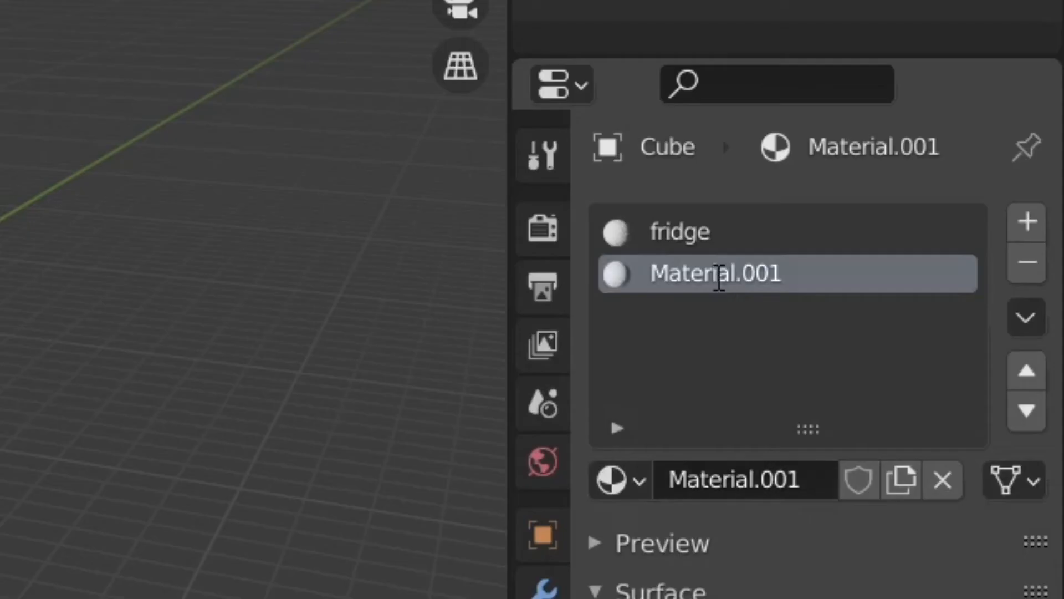
double_click(949, 275)
text(hanle)
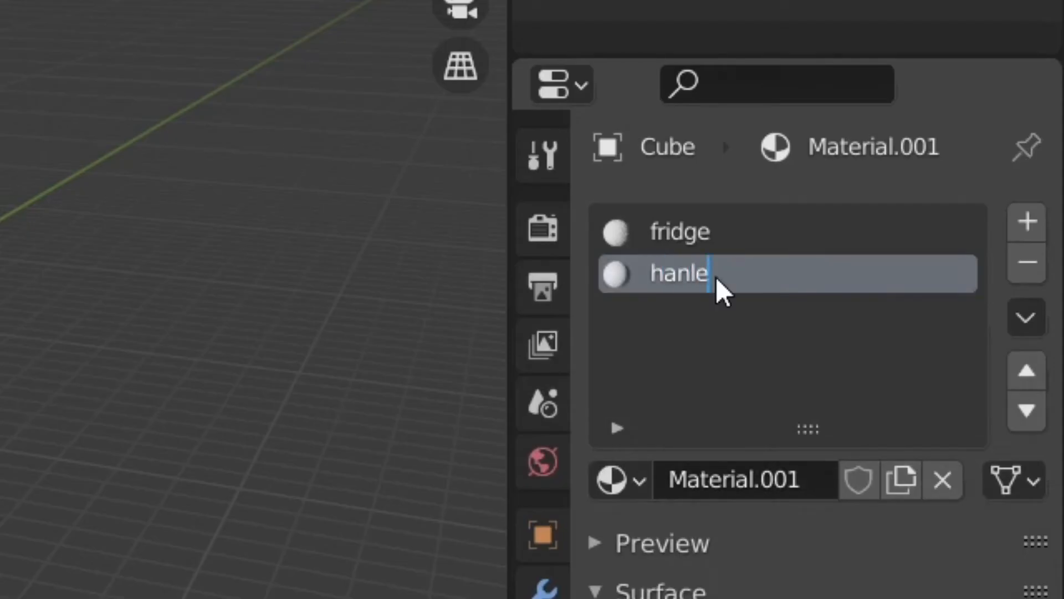
key(Return)
double_click(948, 279)
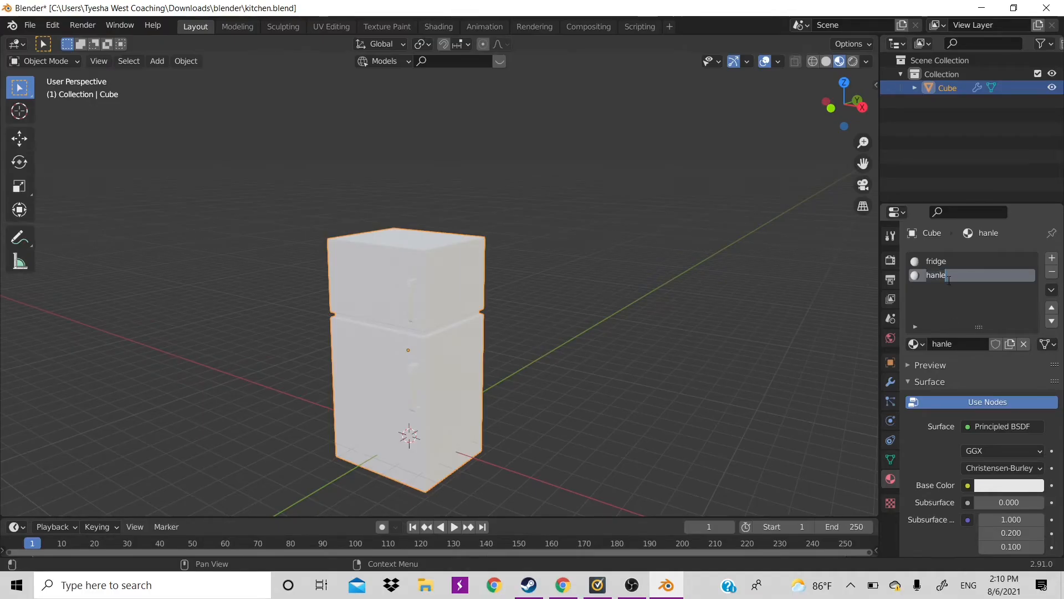
key(BackSpace)
key(BackSpace)
text(dle)
key(Return)
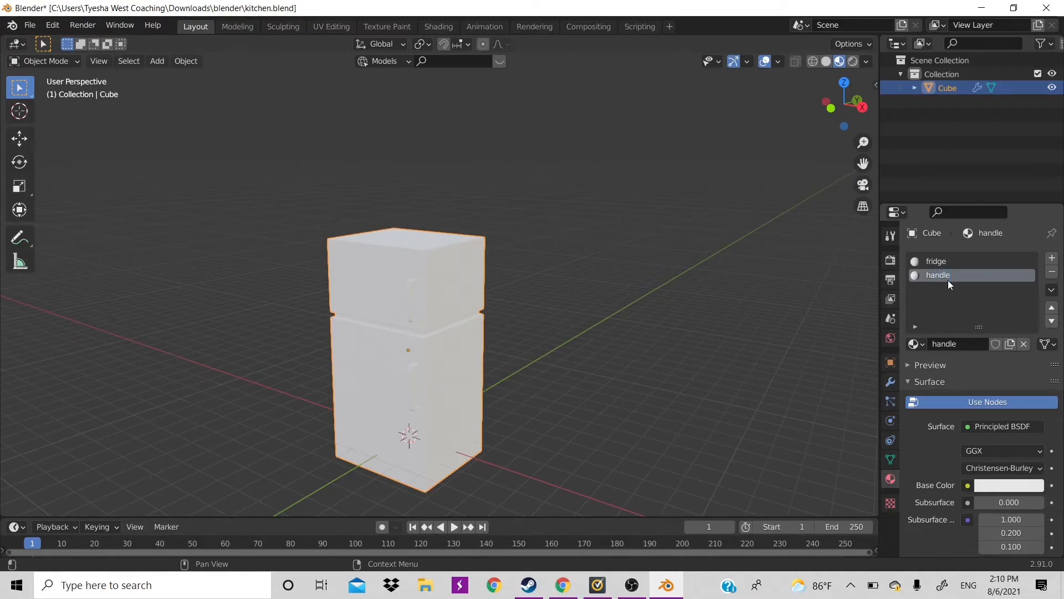
Darken the handle material's Base Color to a grey with value 0.561 and set its Roughness to 1.
click(993, 486)
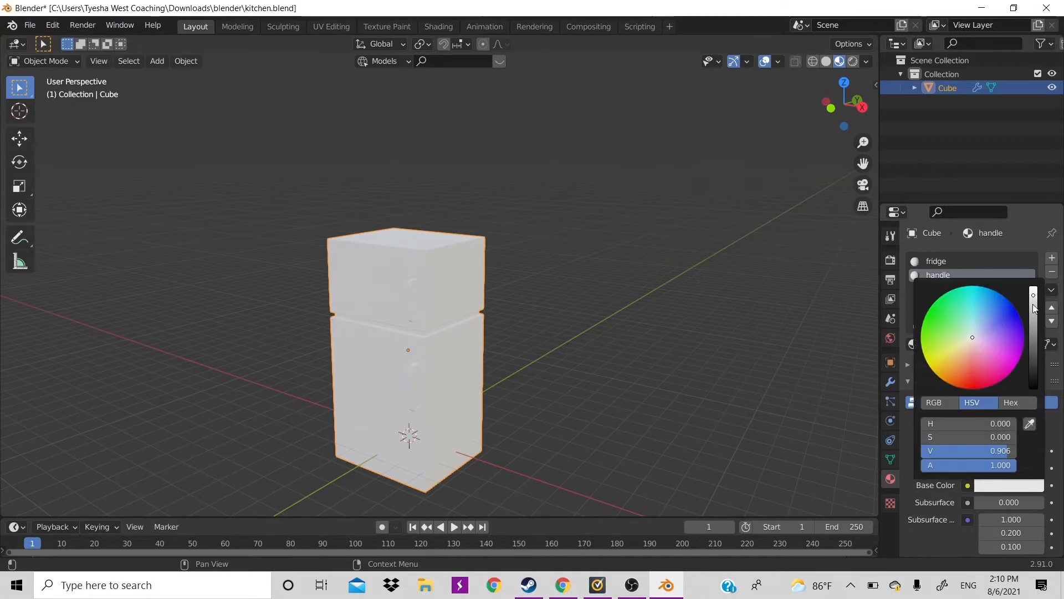
drag(1035, 309, 1034, 331)
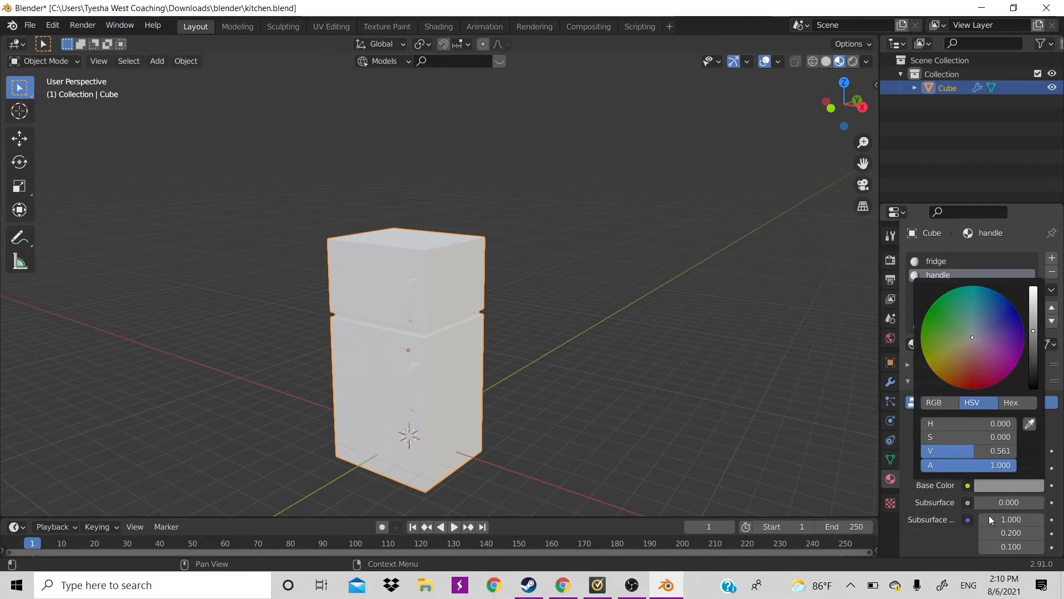
scroll(1012, 480, down, 8)
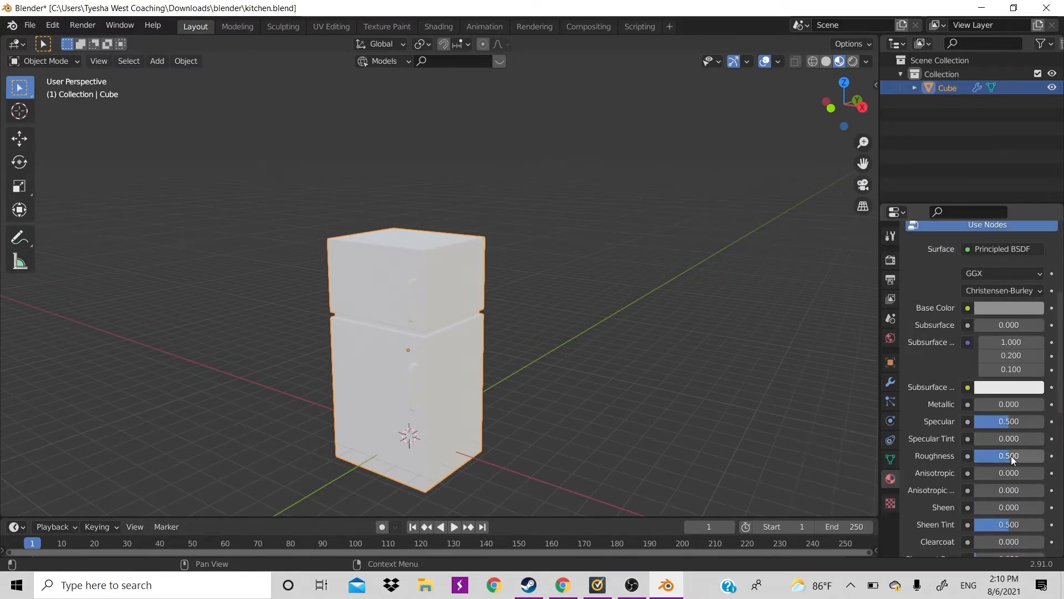
drag(1011, 456, 1045, 455)
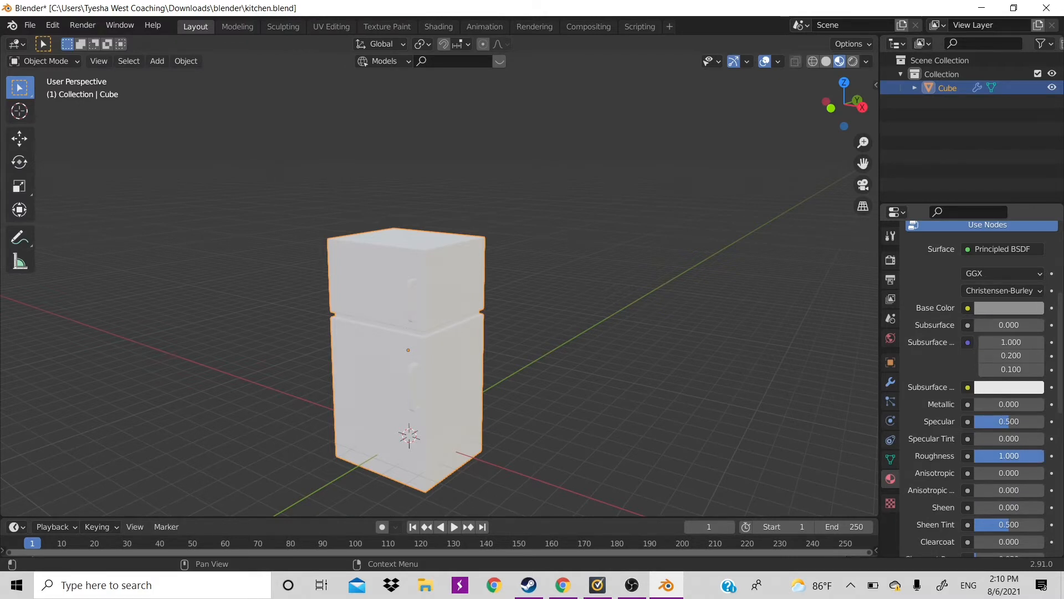
scroll(1027, 501, down, 10)
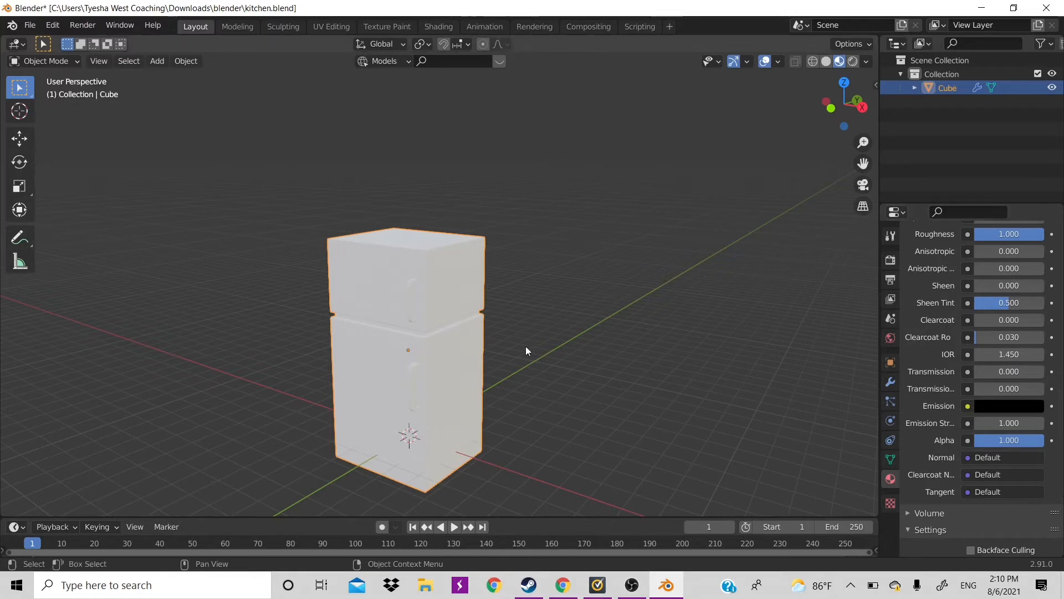
Assign the handle material to the selected faces of the lower door handle in Edit Mode.
key(Tab)
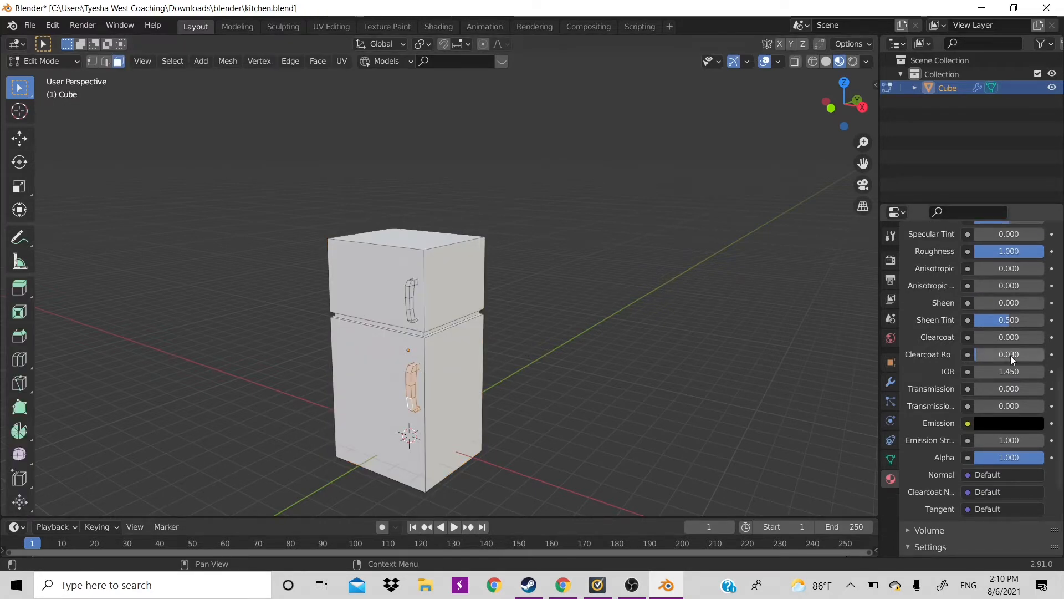
scroll(1010, 355, up, 12)
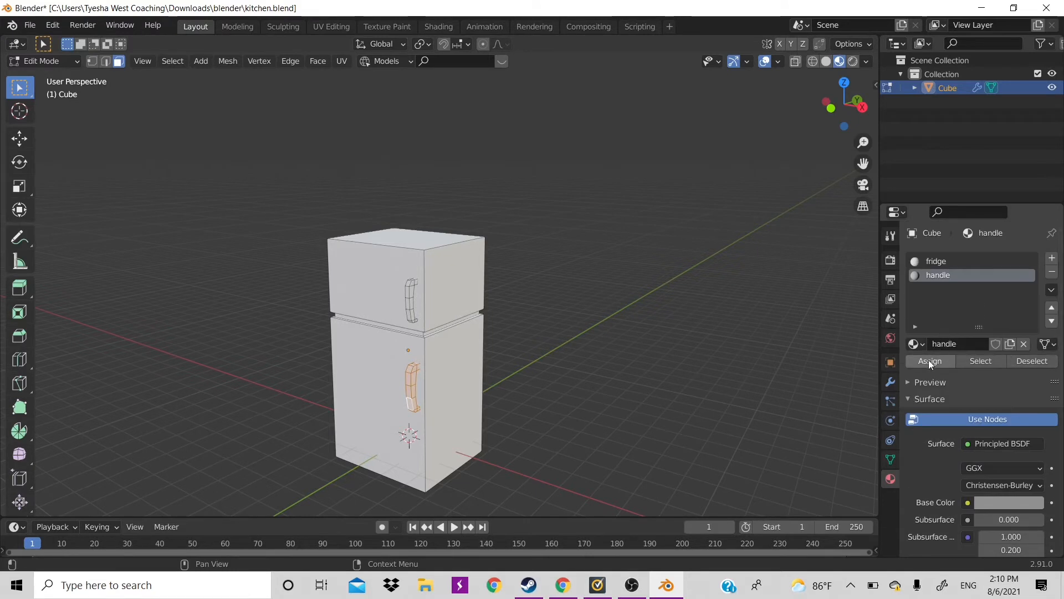
click(929, 361)
Select all linked faces of the upper door handle, assign the handle material to them, and return to Object Mode.
click(410, 300)
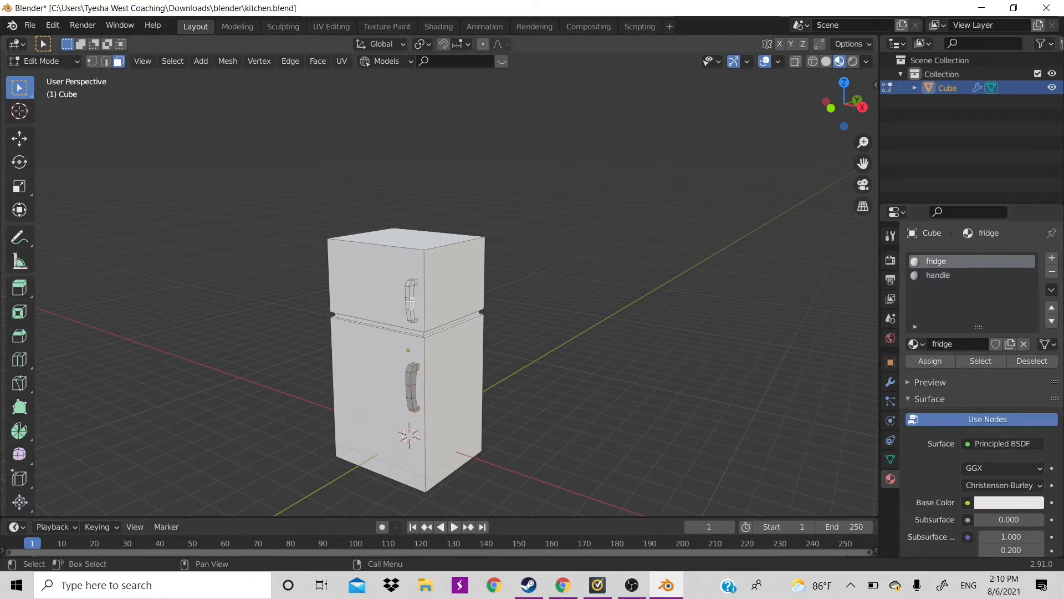
key(ctrl+l)
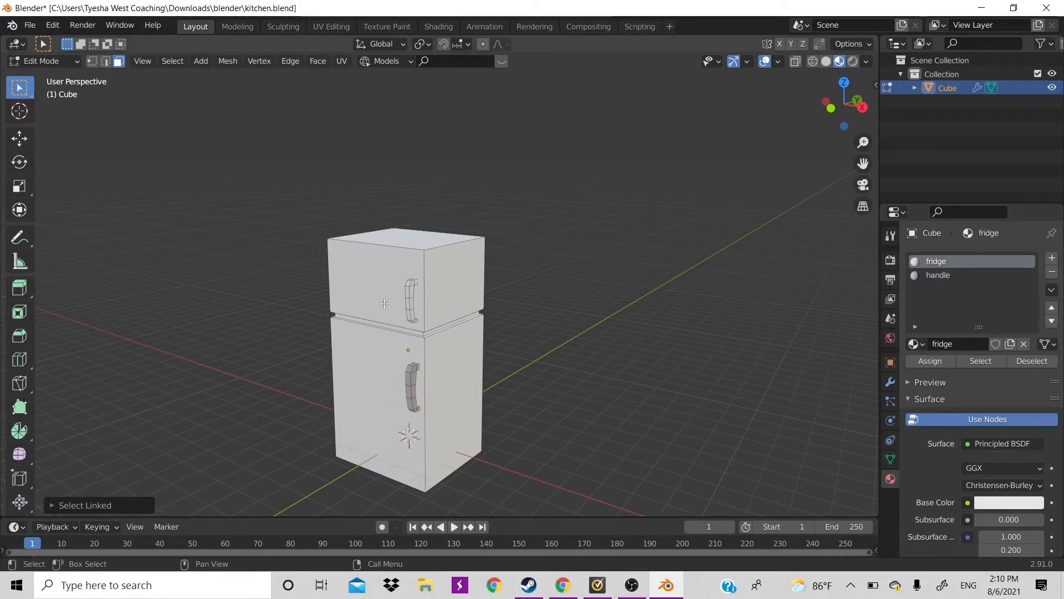
click(506, 333)
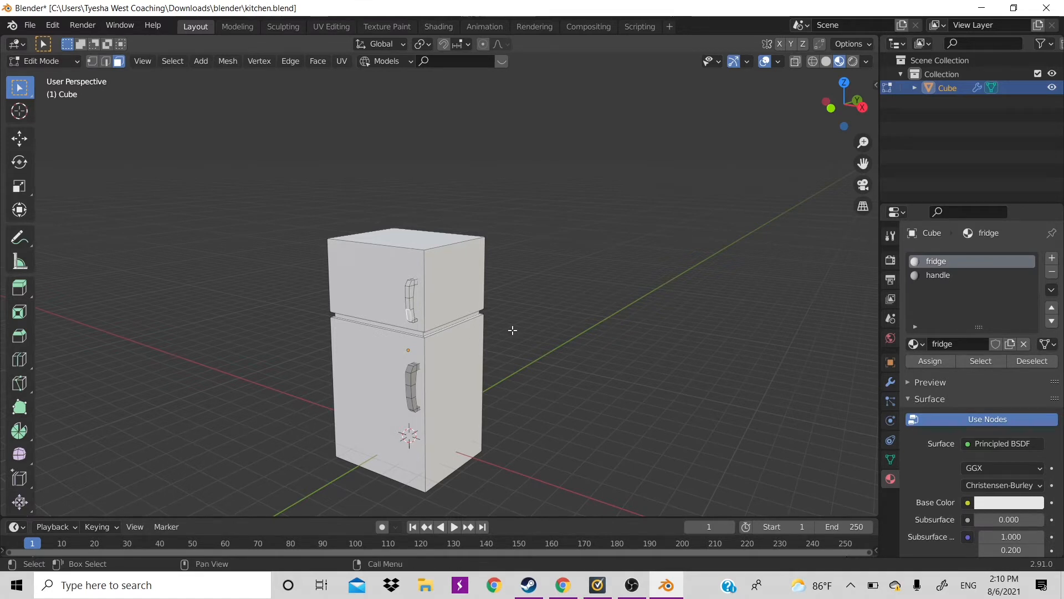
key(ctrl+l)
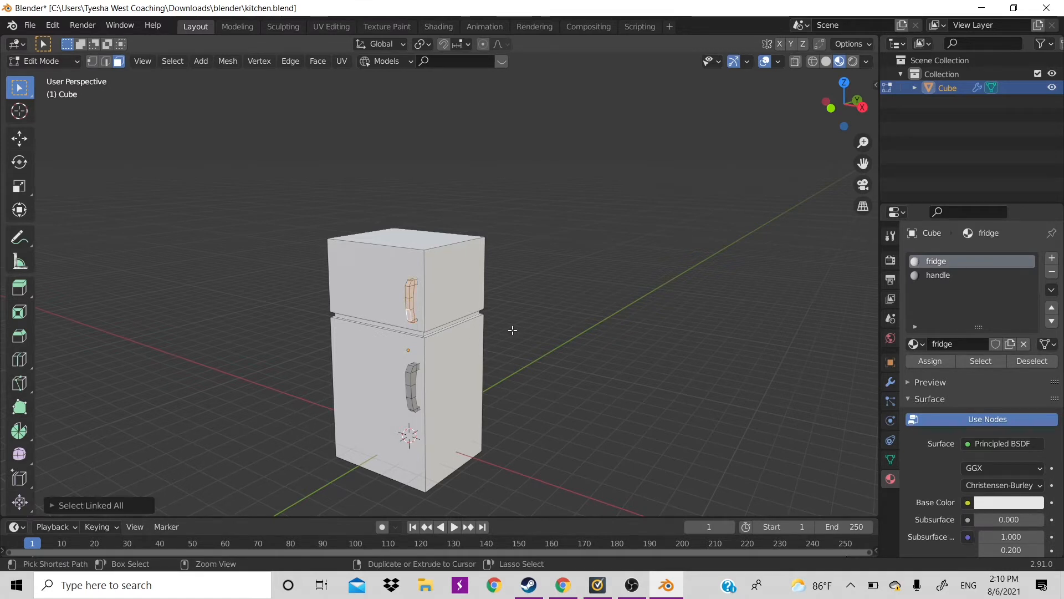
click(943, 275)
click(928, 364)
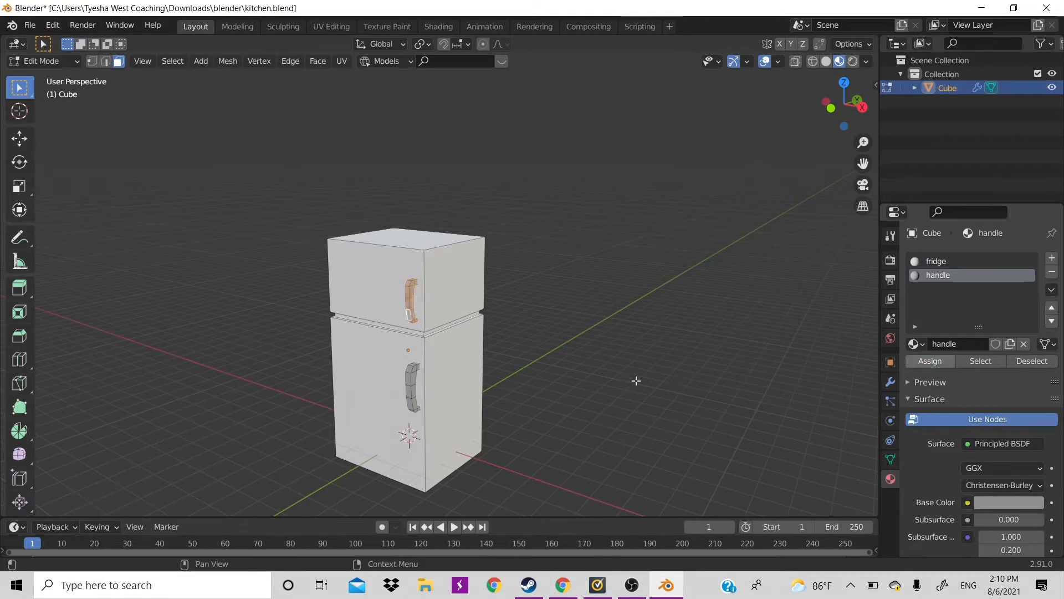
key(Tab)
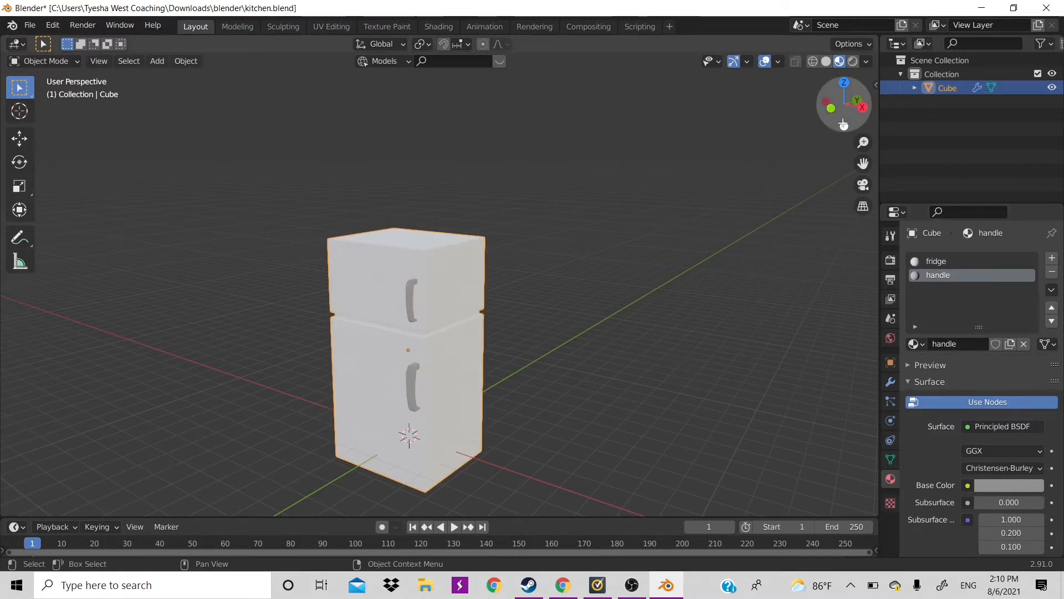
drag(843, 125, 469, 354)
scroll(469, 355, up, 3)
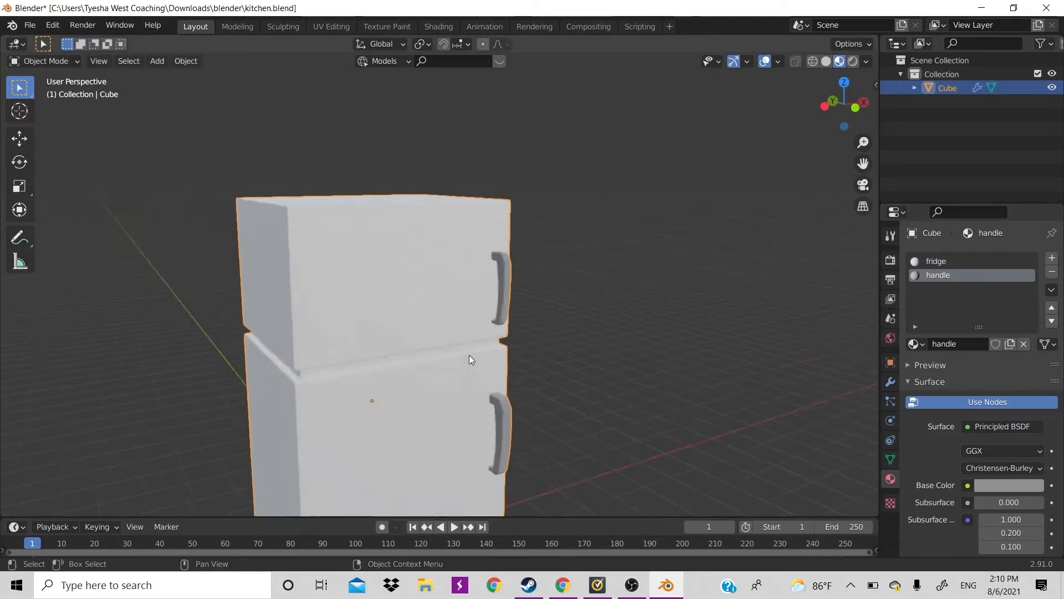
scroll(469, 359, up, 2)
scroll(469, 359, up, 4)
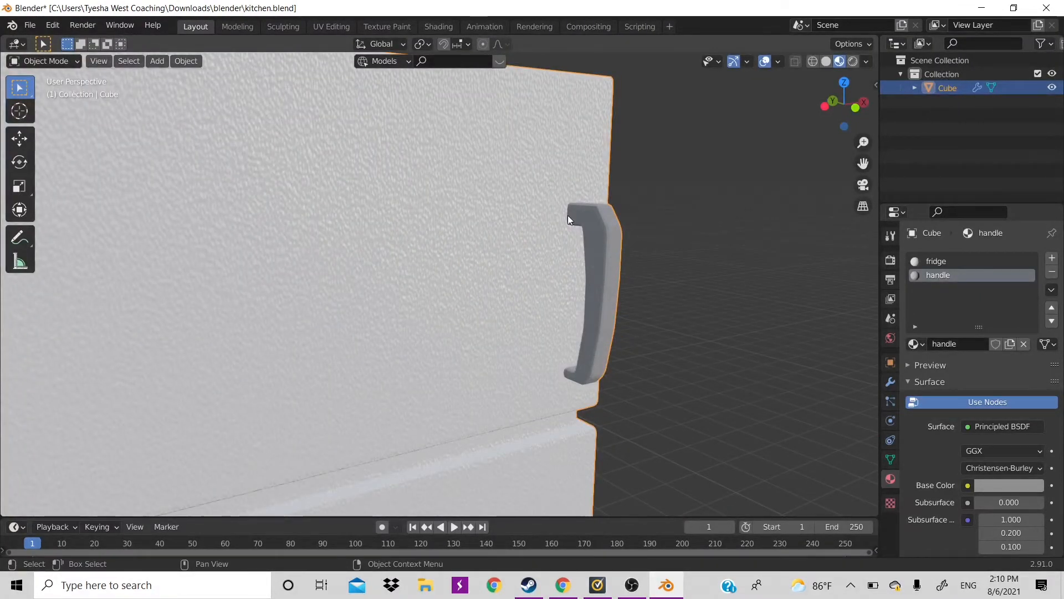
Copy the fridge material's Noise Texture and Bump nodes into the handle material in the Shading workspace.
click(437, 28)
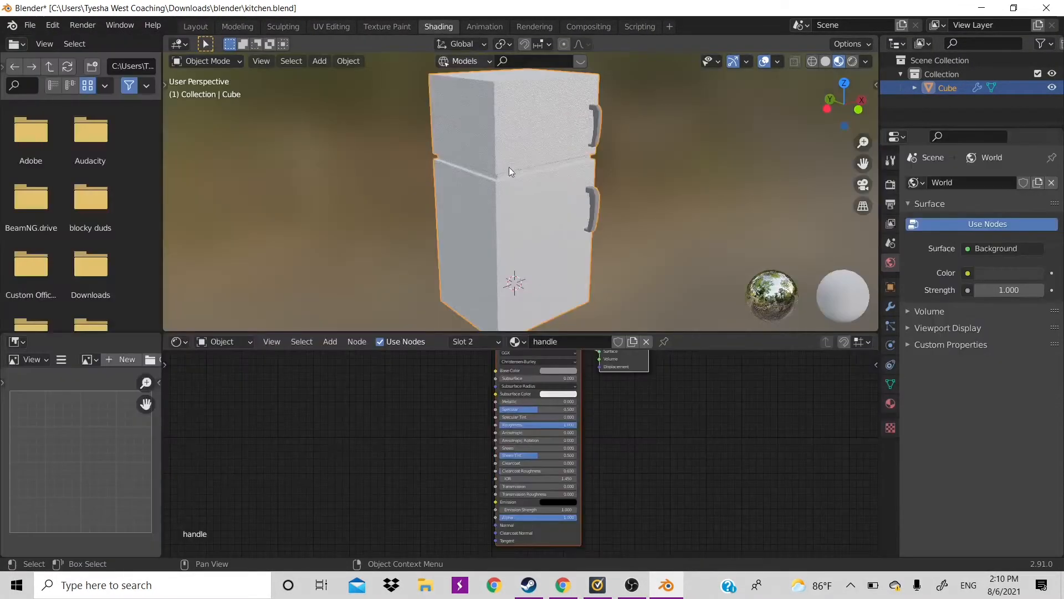
scroll(599, 444, down, 2)
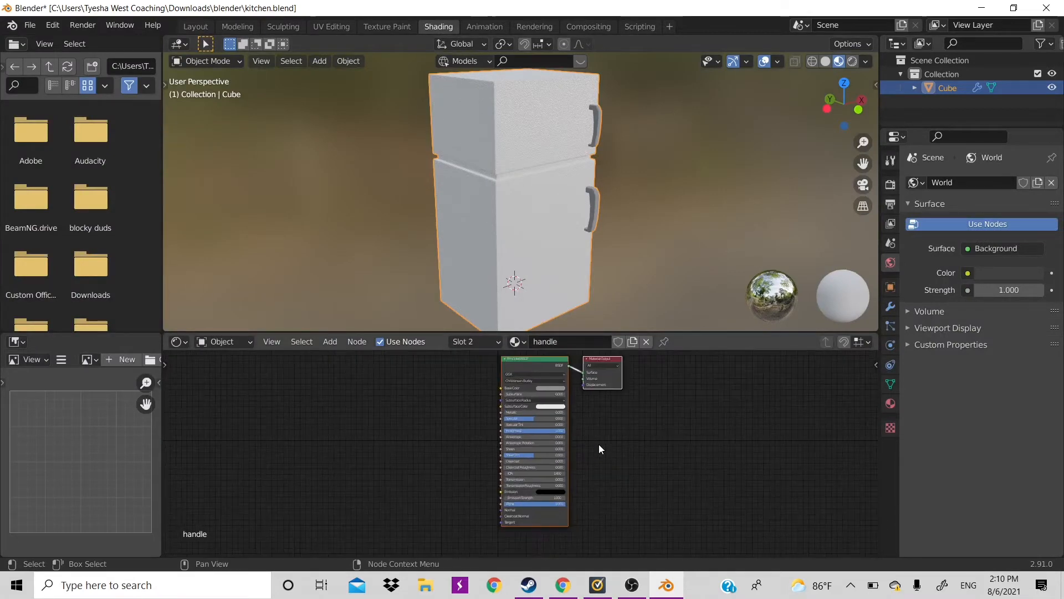
click(518, 342)
click(540, 363)
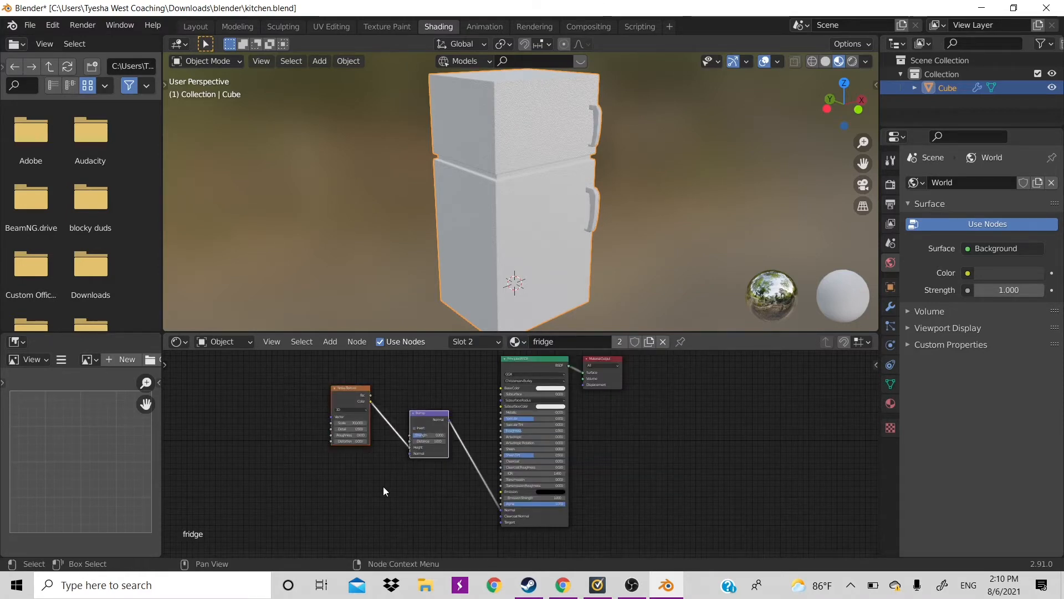
click(516, 342)
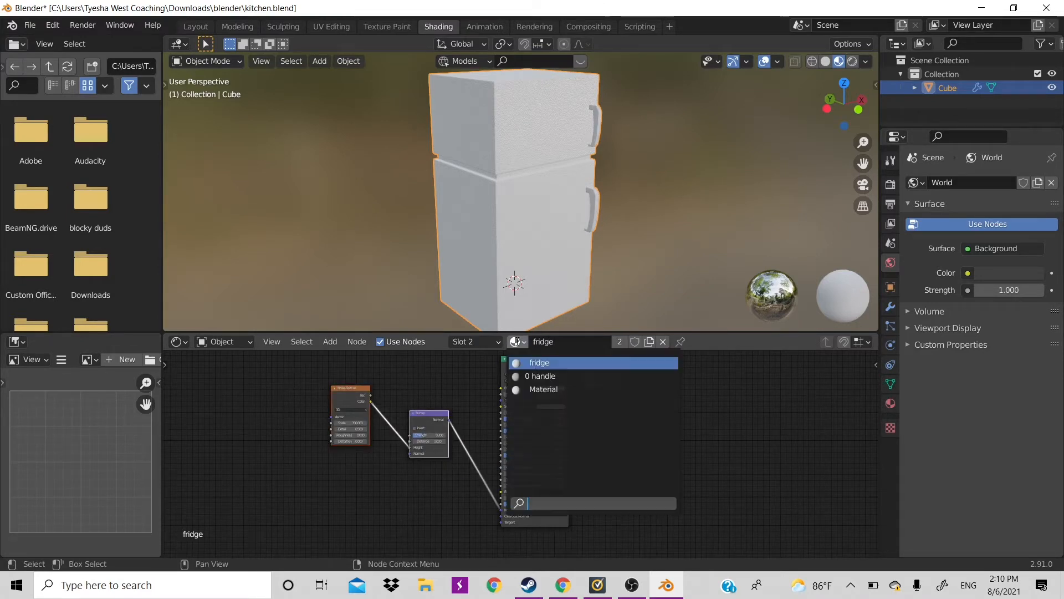
click(539, 375)
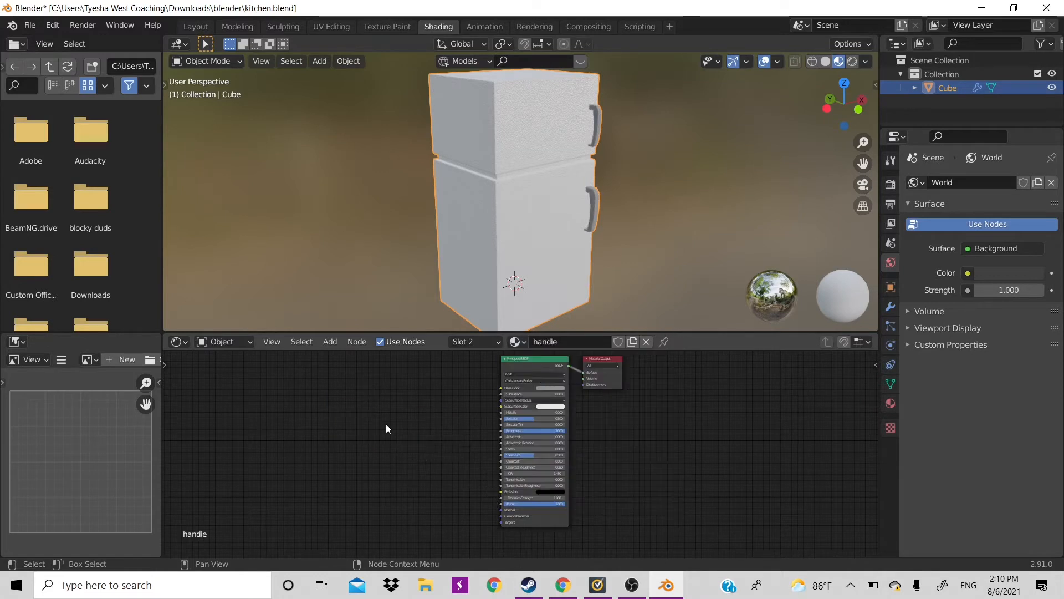
key(ctrl+v)
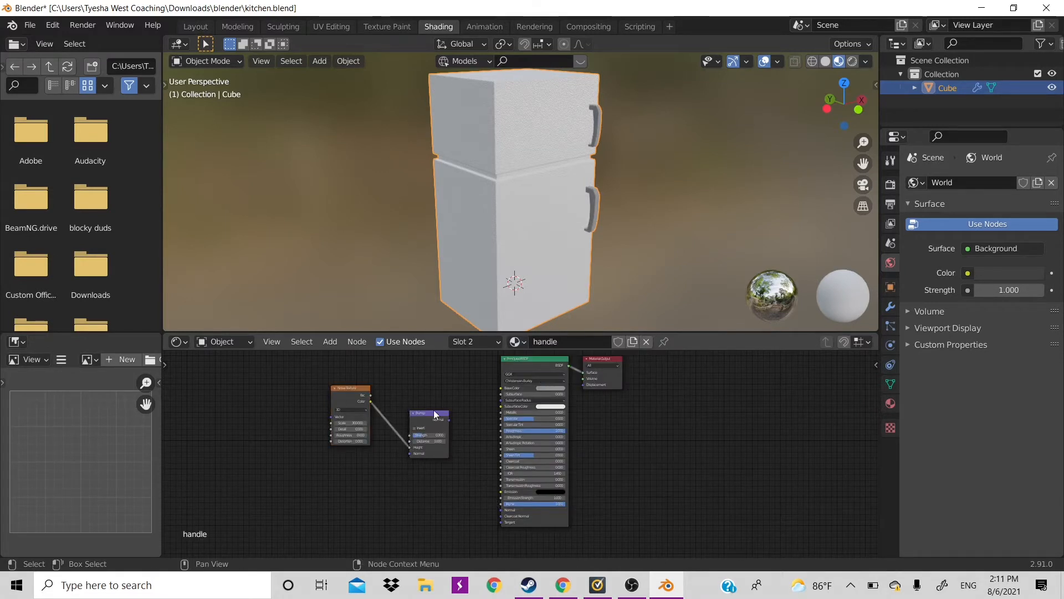
Connect the Bump node's Normal output to the Principled BSDF's Normal input and inspect the handle up close.
drag(449, 420, 483, 484)
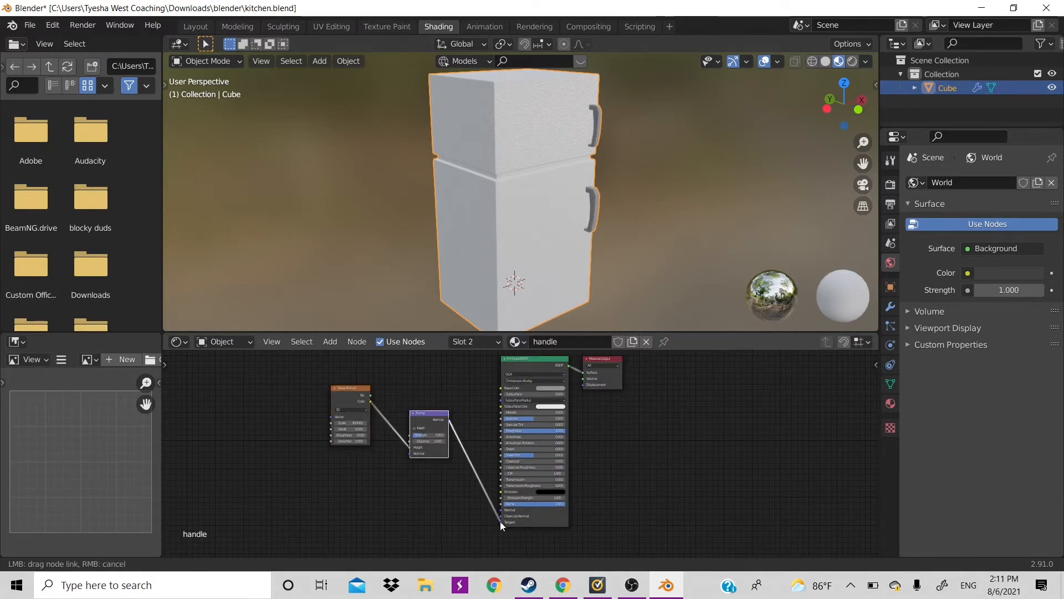
drag(500, 521, 500, 510)
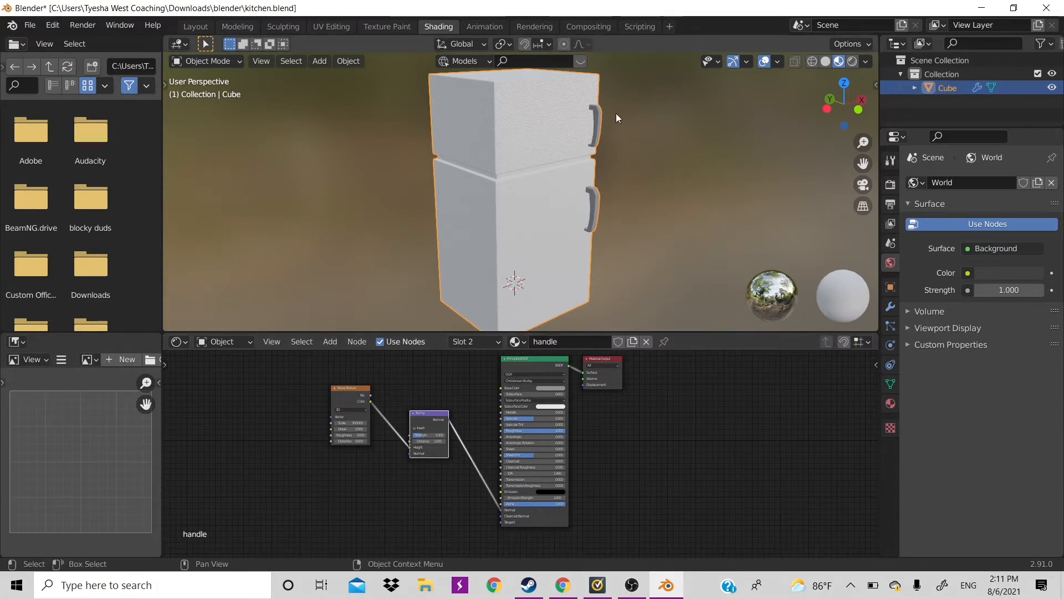
scroll(616, 113, up, 6)
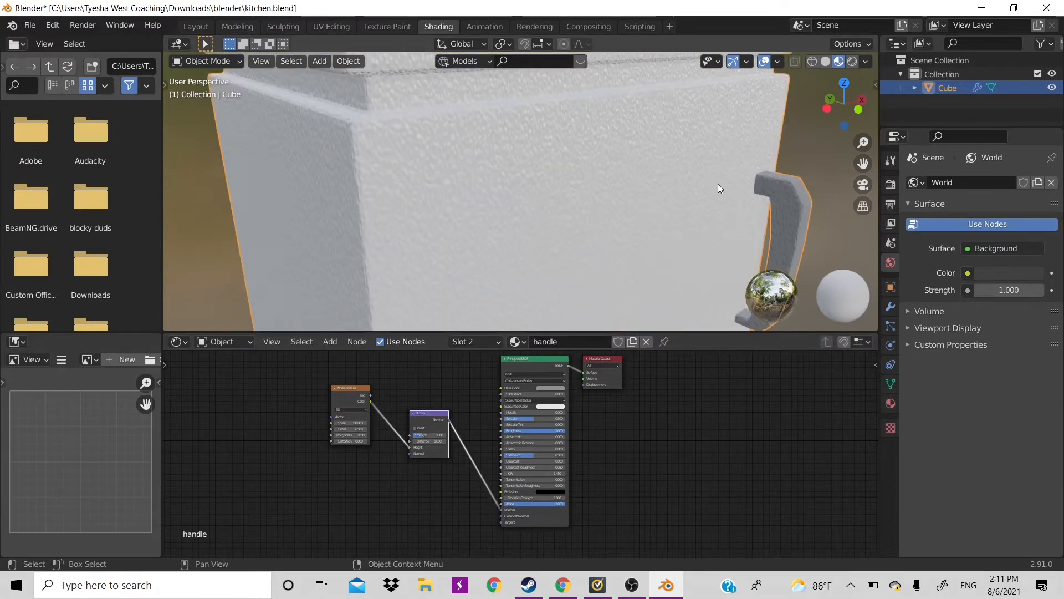
shift+middle_drag(654, 182, 504, 154)
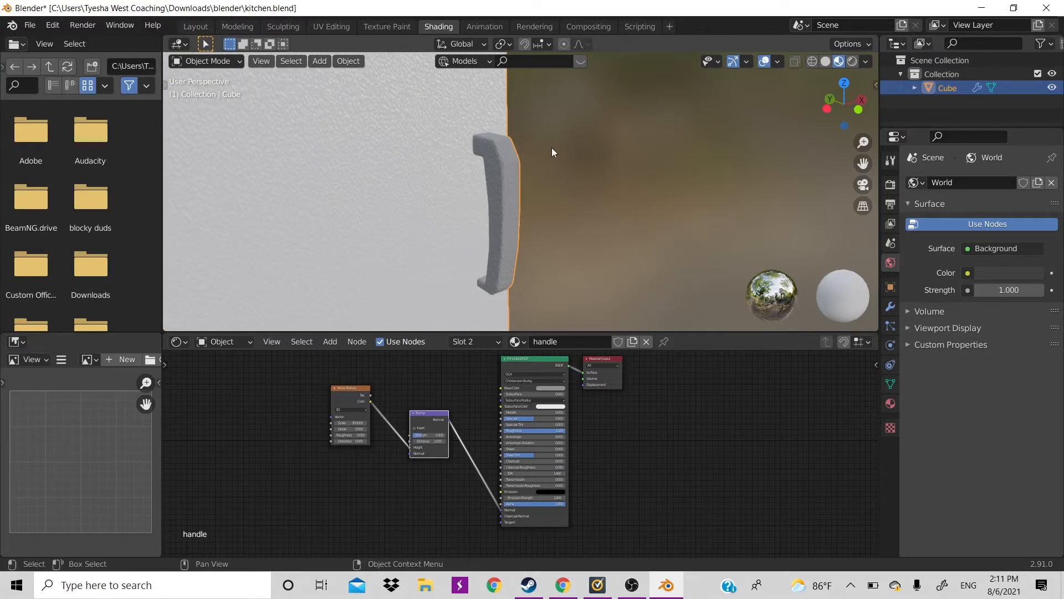
scroll(552, 148, up, 2)
scroll(552, 148, up, 3)
shift+middle_drag(601, 149, 628, 134)
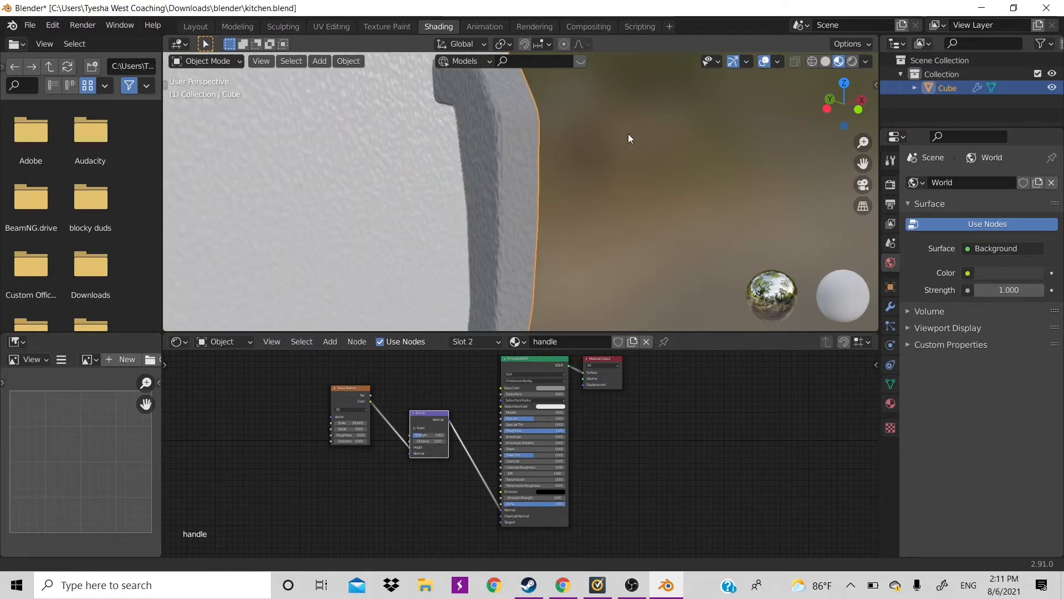
Set the handle material's Noise Texture Scale to 500 and check the handle's finer bumps.
click(357, 423)
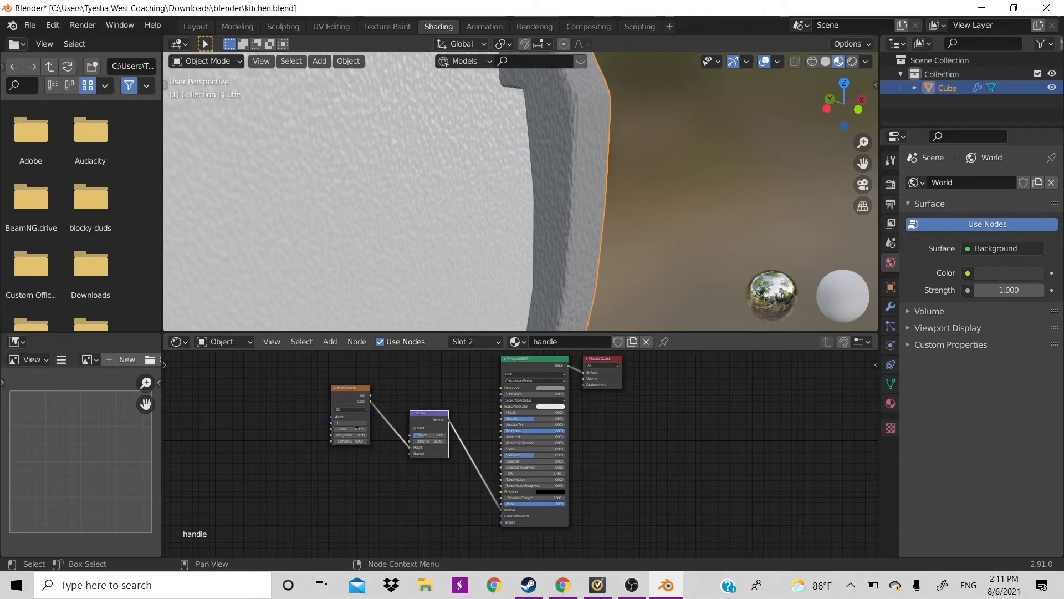
text(500)
key(Return)
scroll(577, 275, down, 8)
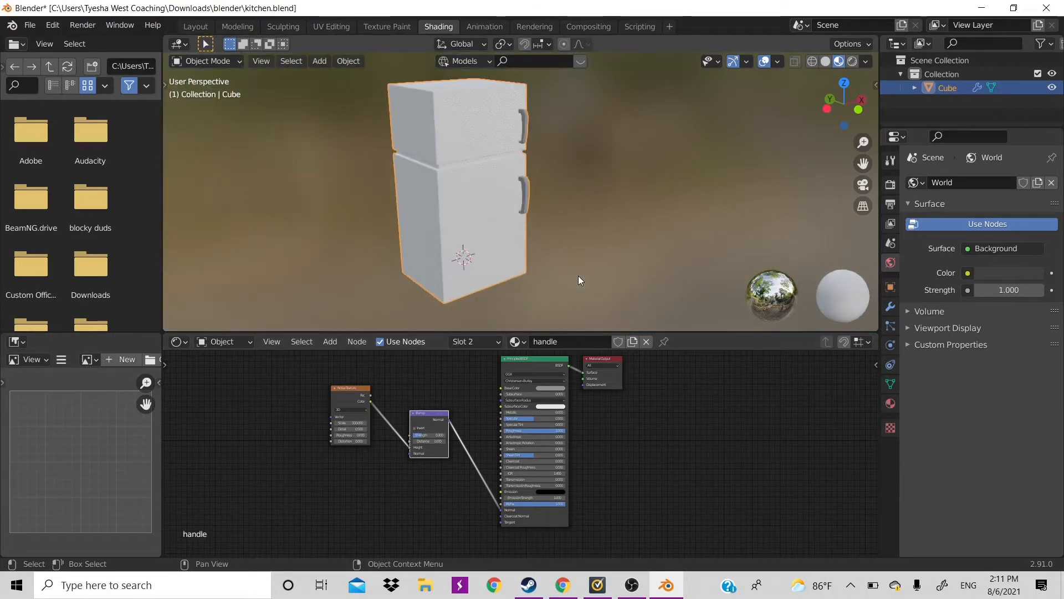
scroll(578, 275, up, 8)
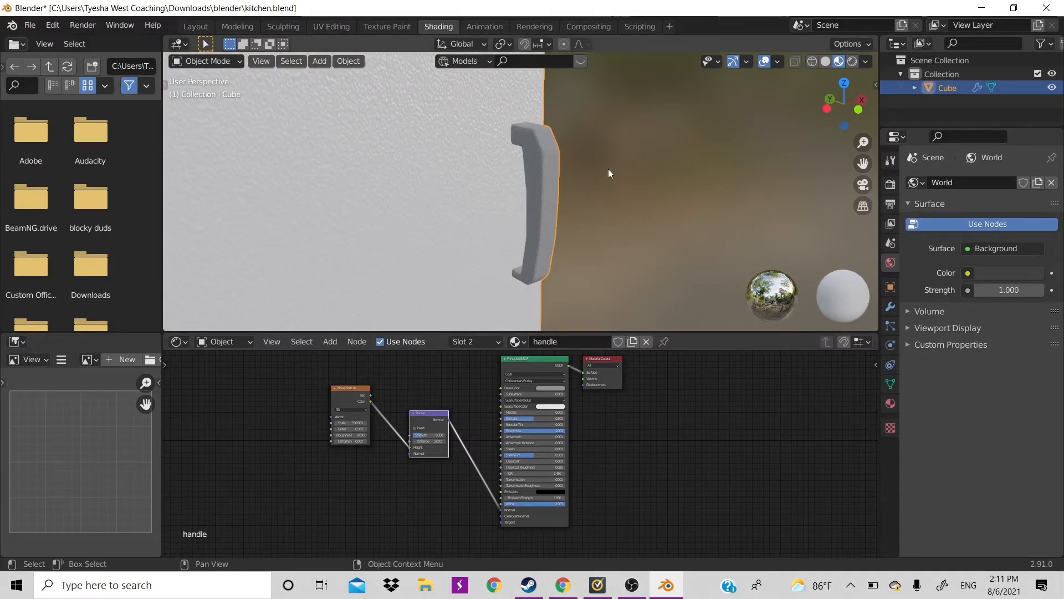
scroll(608, 168, up, 6)
scroll(608, 169, down, 9)
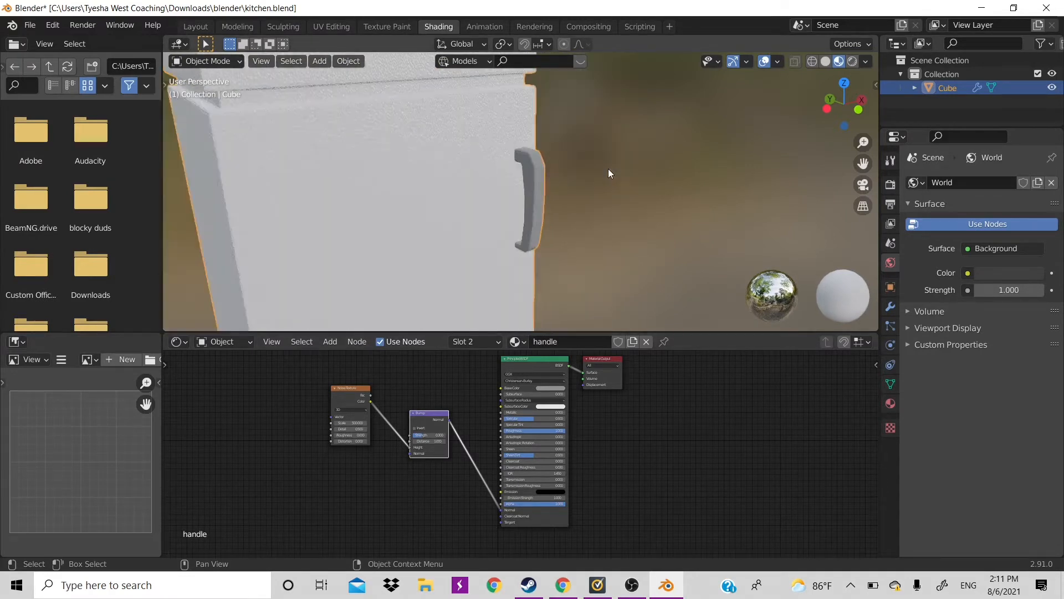
Reduce the Strength of the handle material's Bump node and check the handle's surface up close.
scroll(667, 131, up, 2)
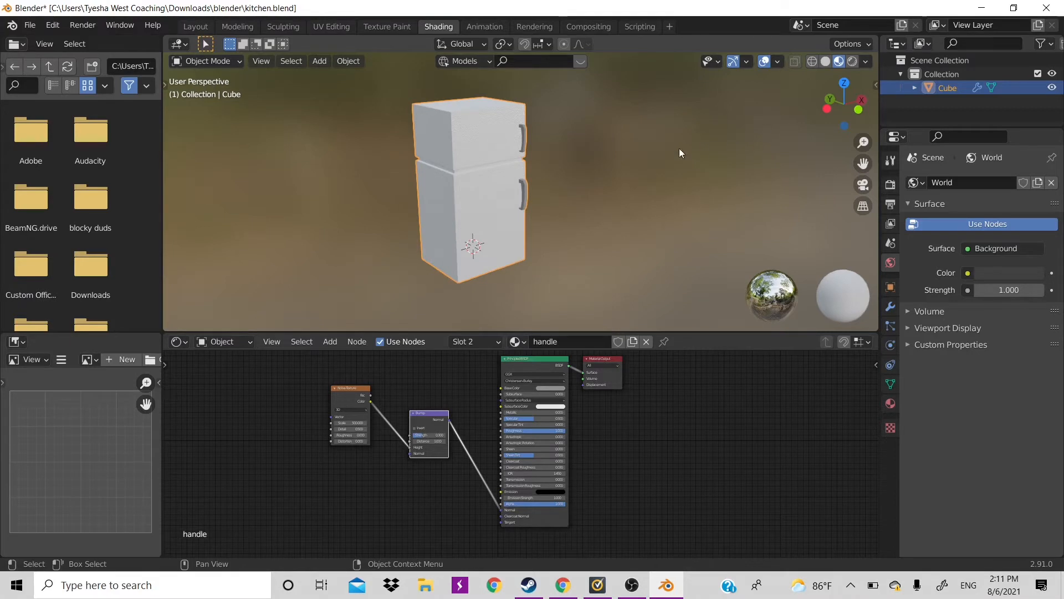
click(431, 437)
text(0)
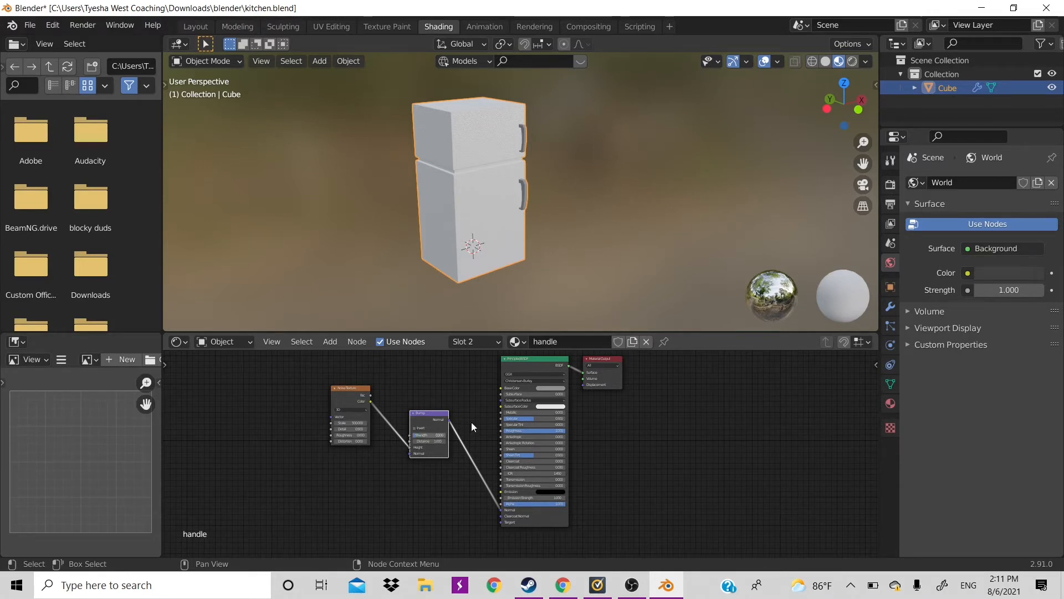
key(Return)
scroll(536, 210, up, 8)
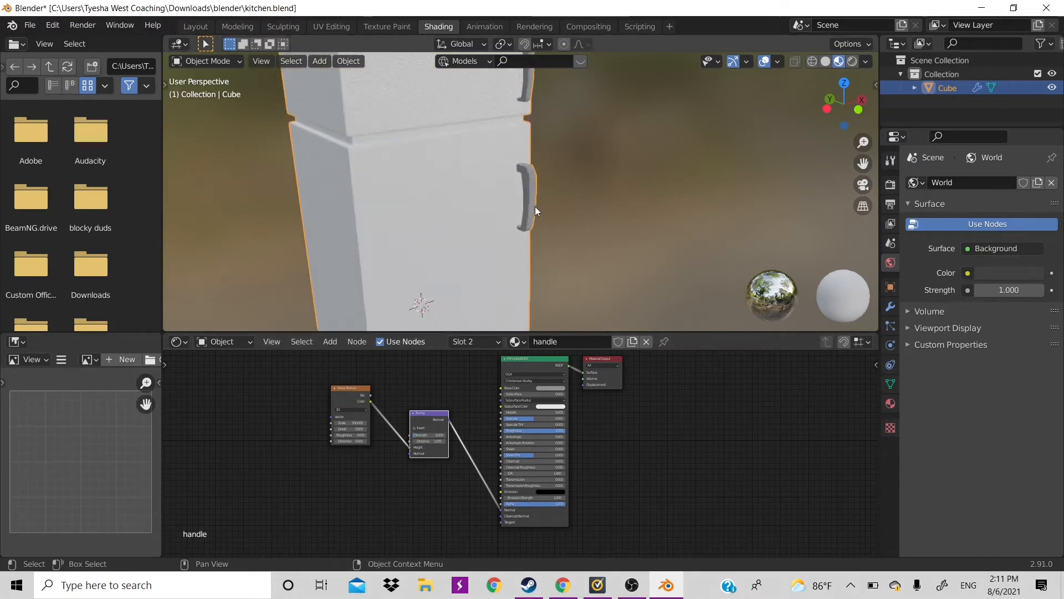
scroll(534, 206, up, 6)
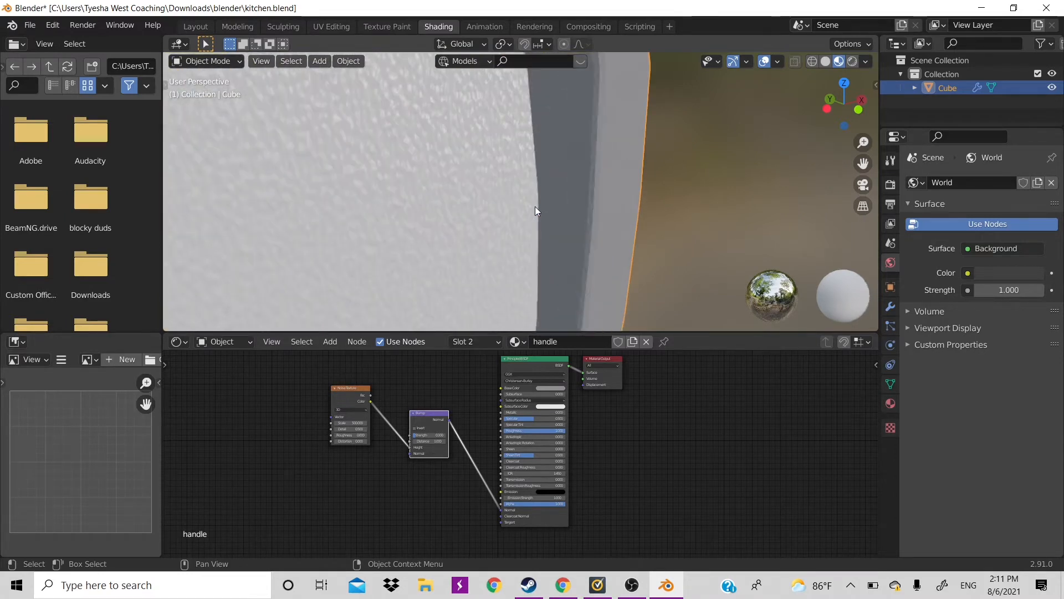
click(431, 435)
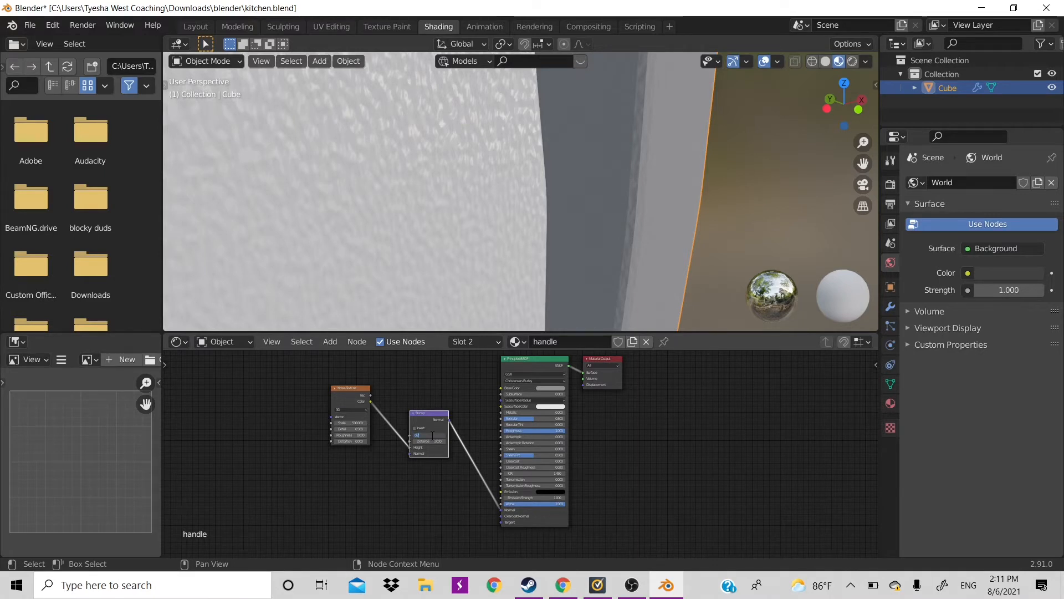
key(Return)
scroll(623, 188, down, 6)
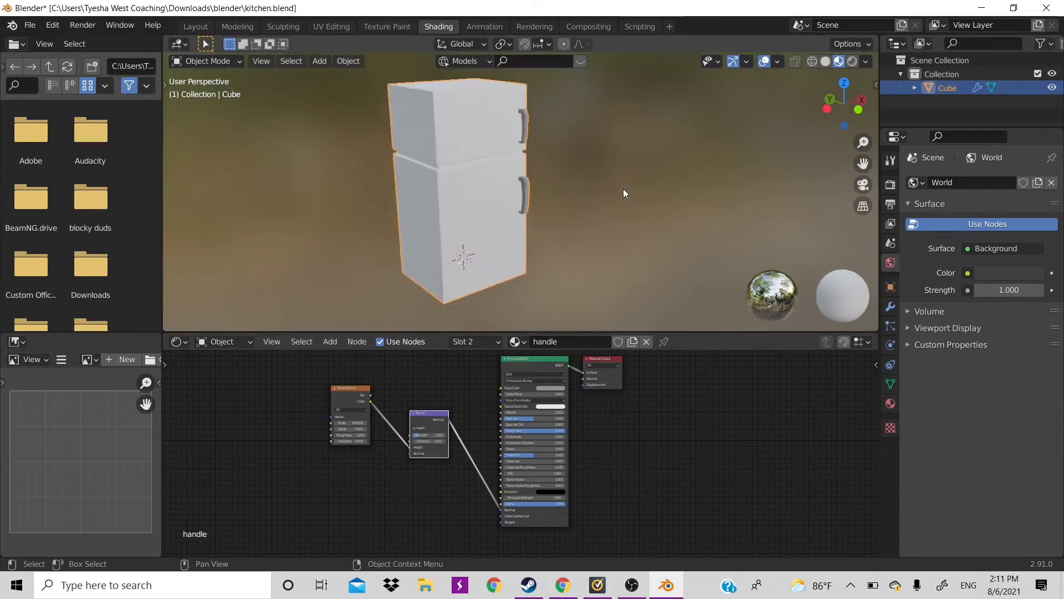
scroll(624, 191, up, 8)
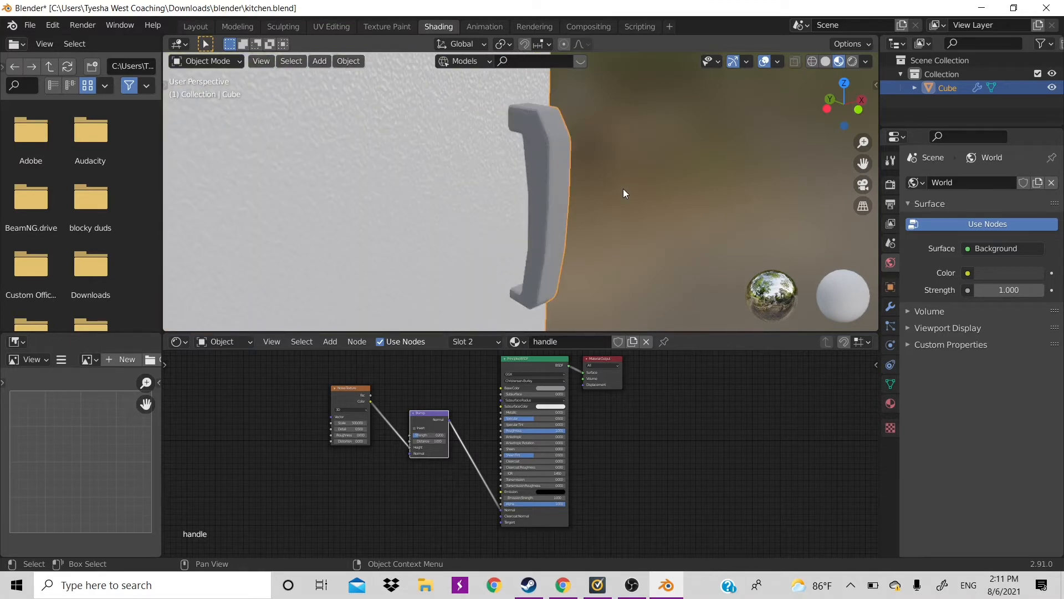
scroll(623, 189, down, 7)
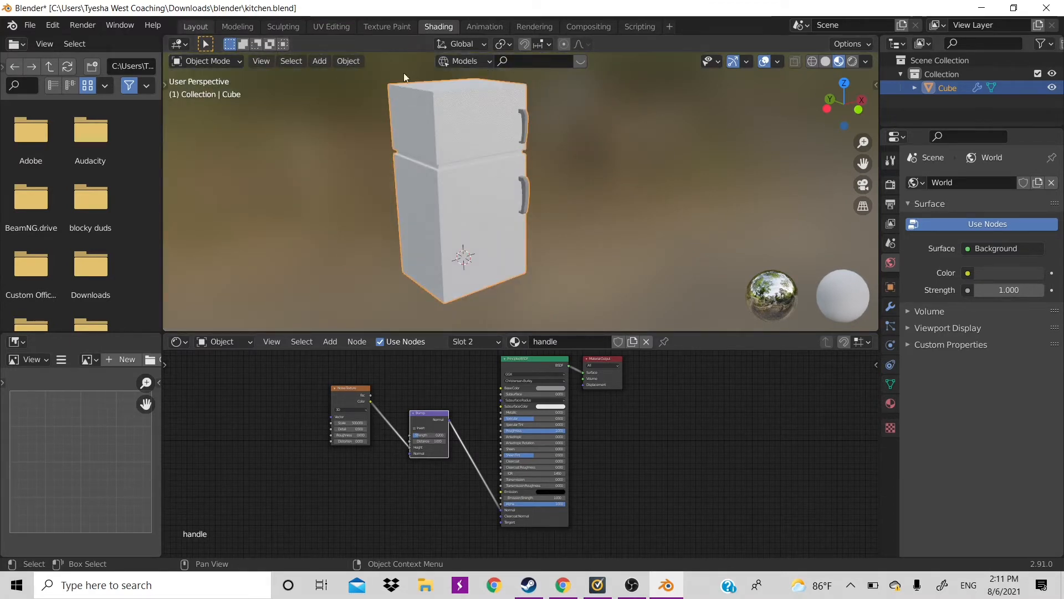
Return to the Layout workspace and save the kitchen.blend file.
click(196, 26)
scroll(464, 247, down, 8)
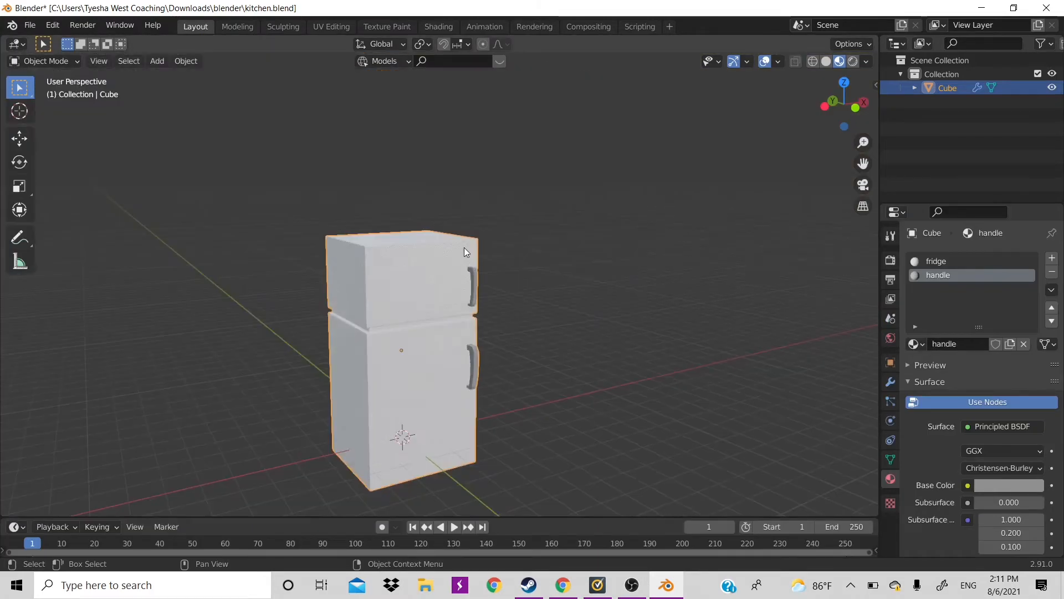
right_click(464, 247)
key(ctrl+s)
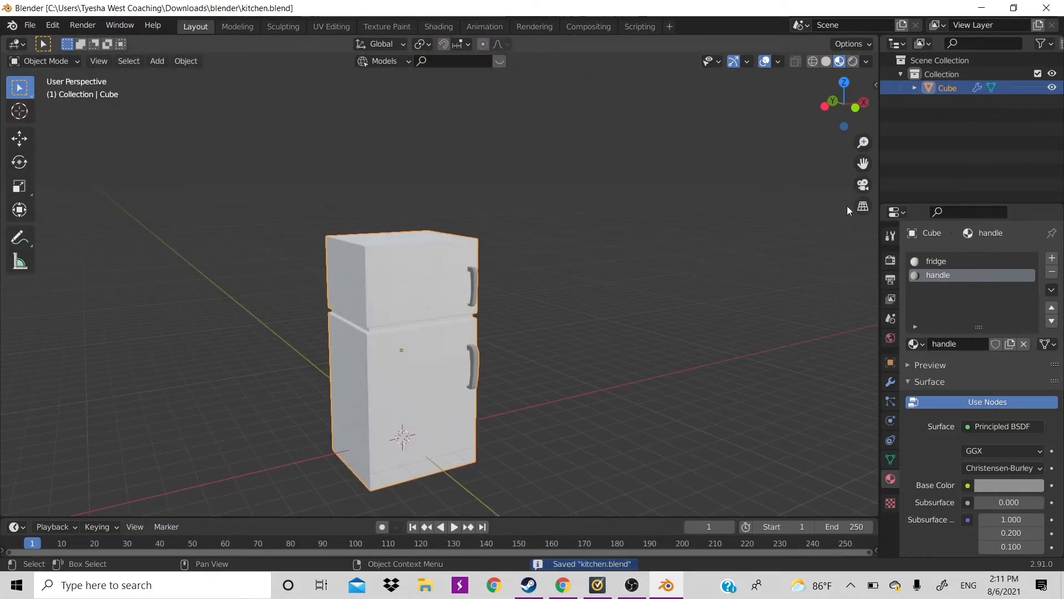
Rename the refrigerator's Cube object to Fridge.
double_click(941, 89)
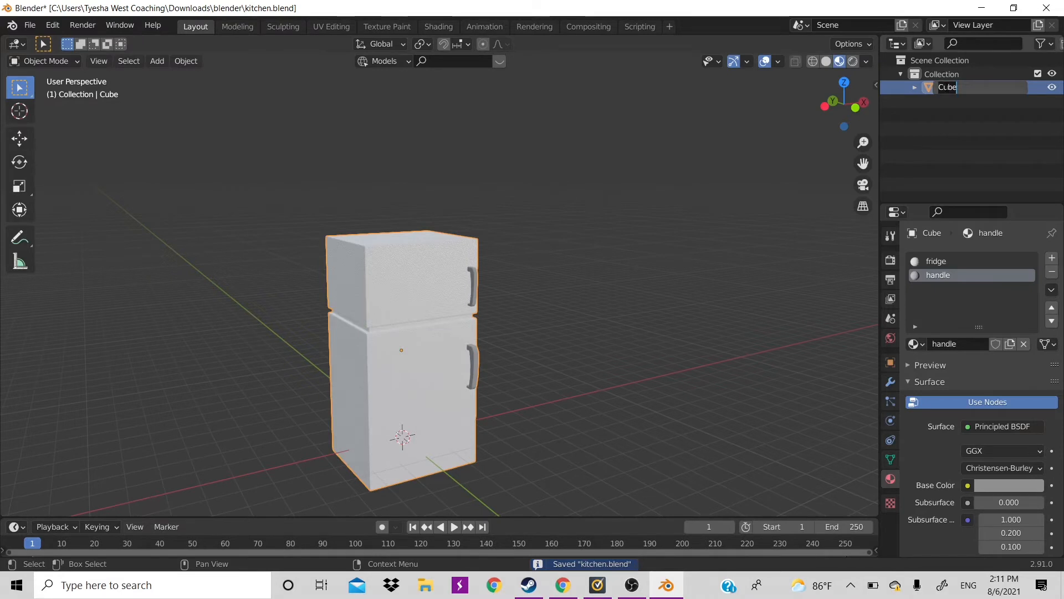
text(F)
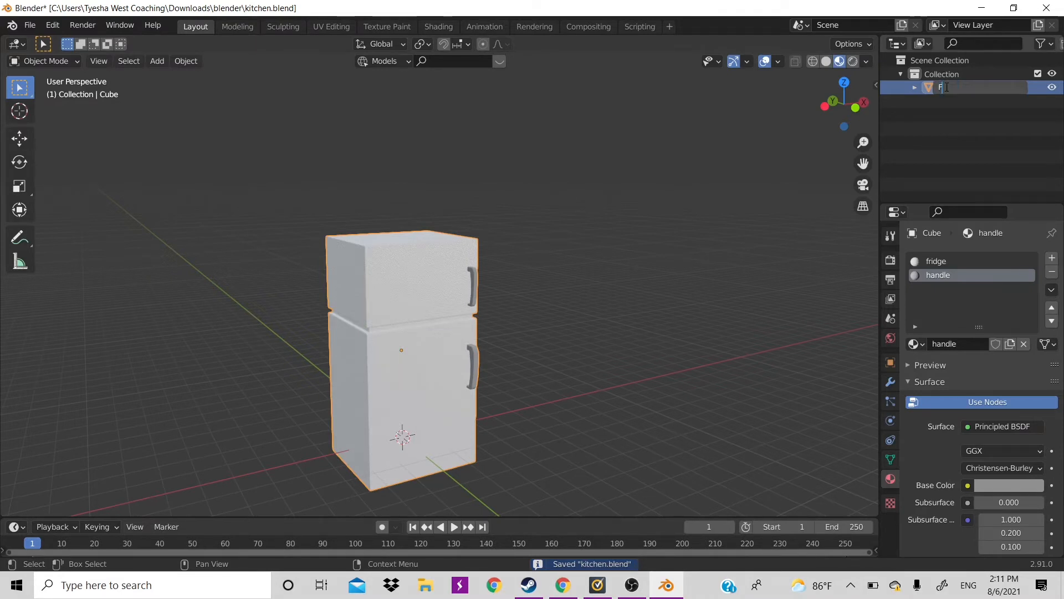
text(ridg)
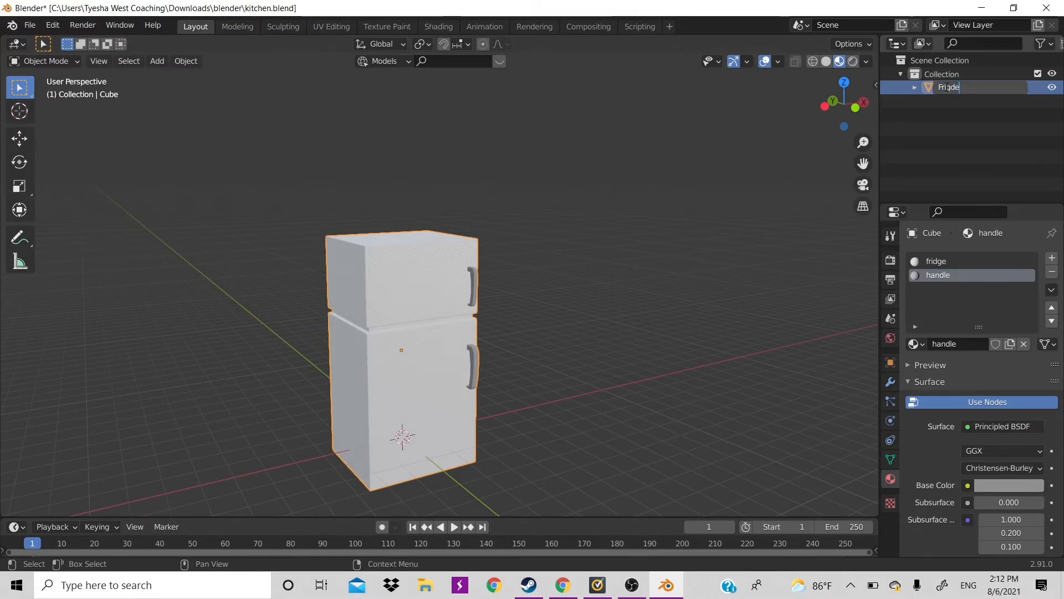
text(e)
key(Return)
double_click(948, 87)
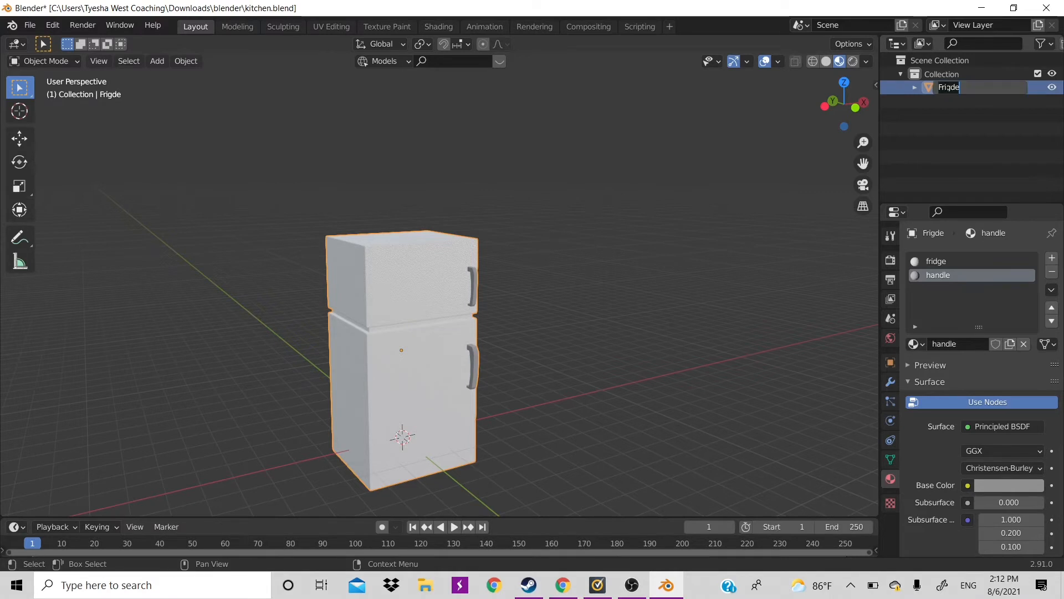
key(BackSpace)
key(BackSpace)
key(BackSpace)
text(dge)
key(Return)
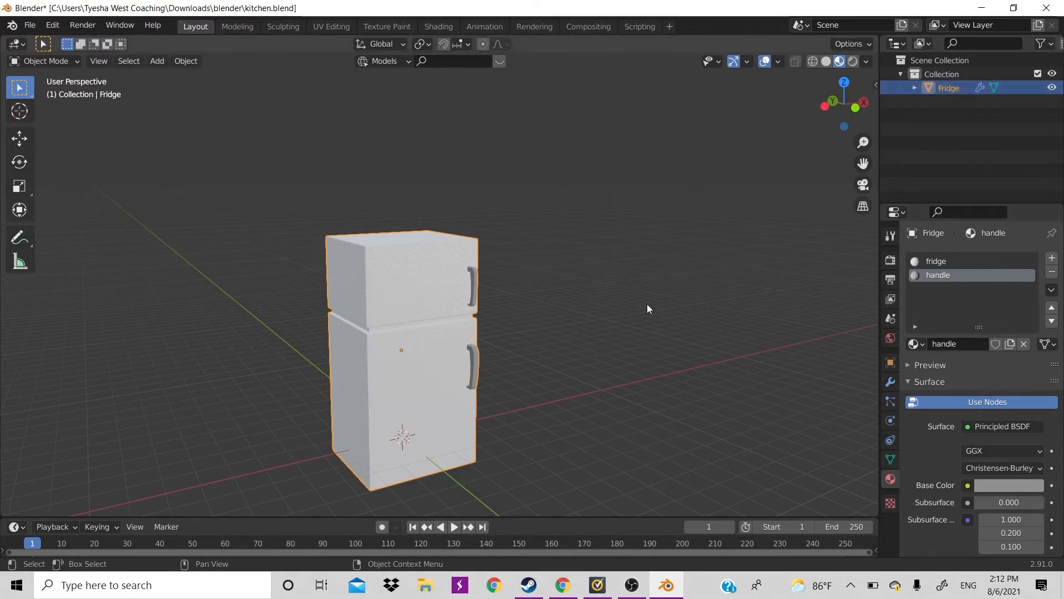
Rename the collection that holds the fridge to "kitchen assets".
double_click(943, 73)
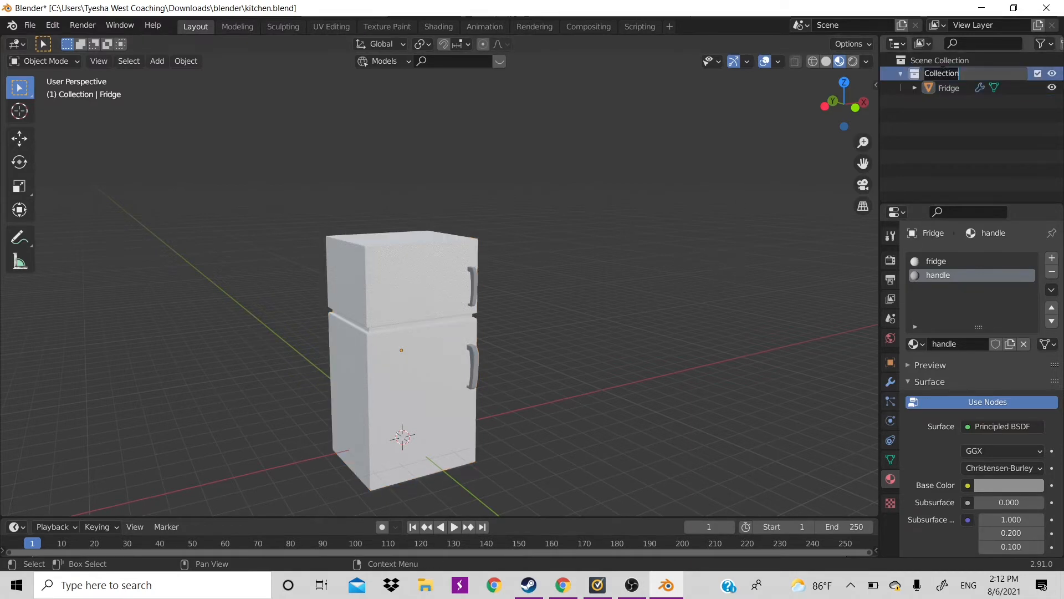
text(kitc)
key(BackSpace)
key(BackSpace)
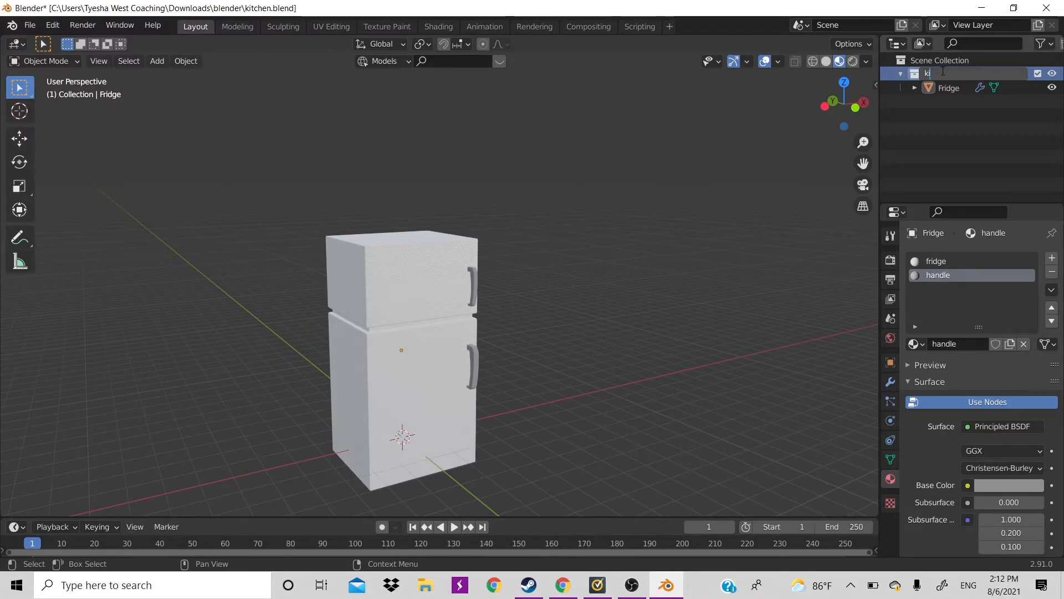
text(tchen assets)
key(Return)
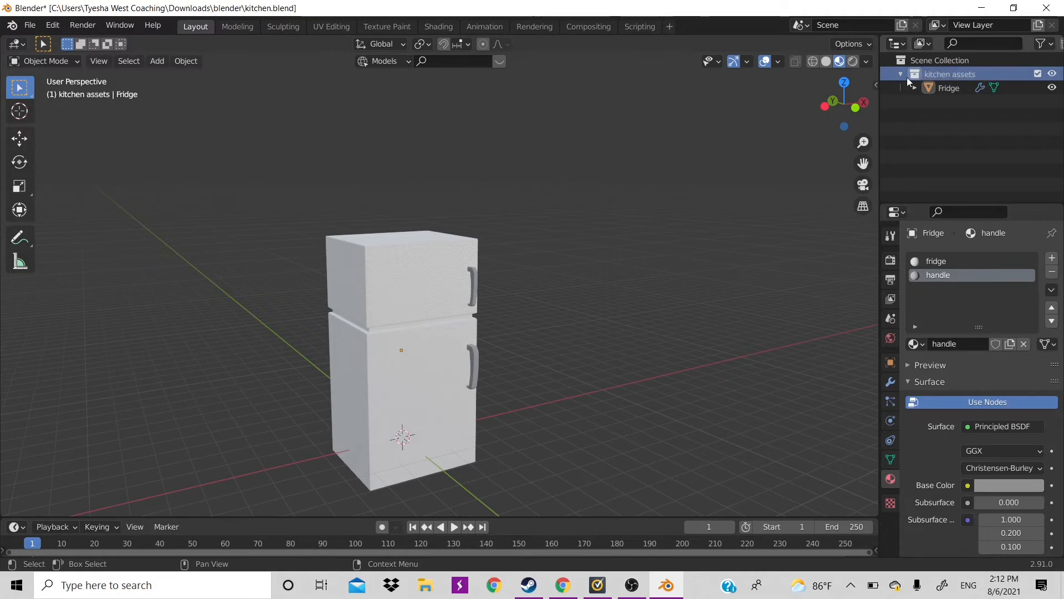
Add a new collection and place it directly under the Scene Collection, beside kitchen assets.
click(929, 90)
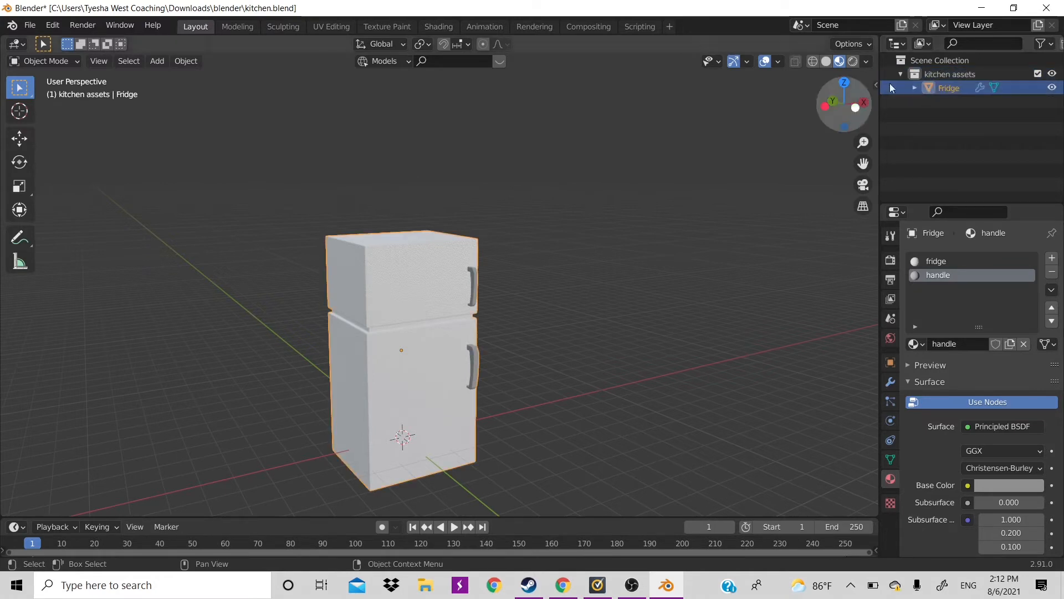
click(930, 74)
scroll(567, 258, down, 3)
scroll(516, 341, up, 2)
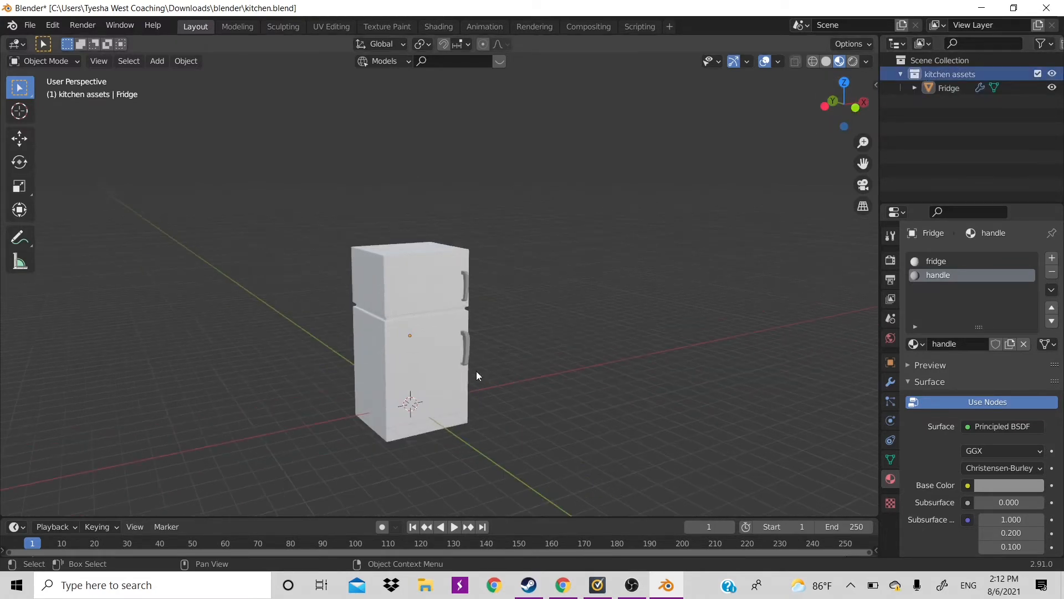
scroll(458, 387, down, 4)
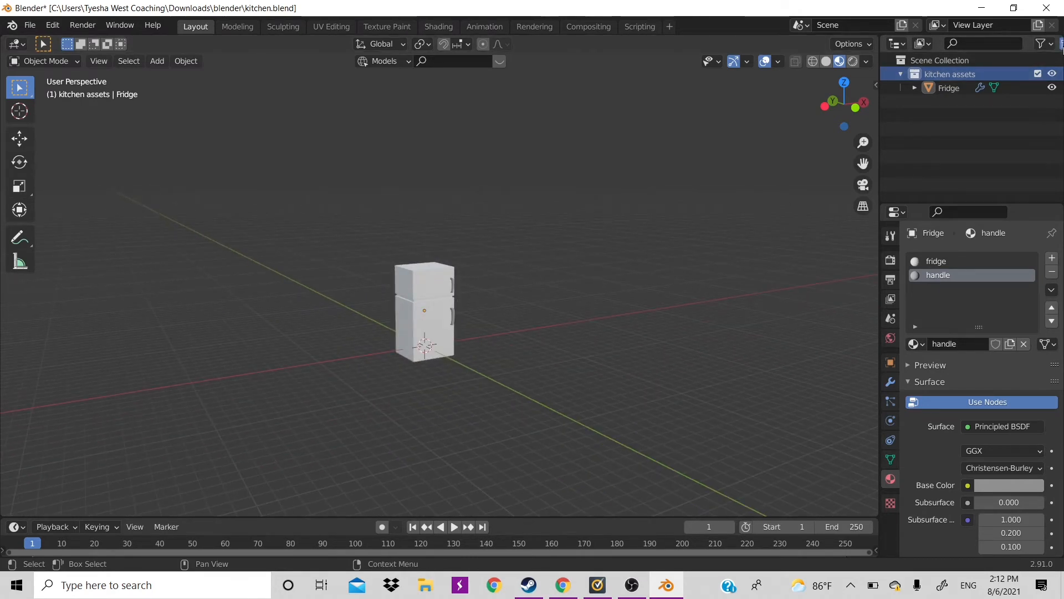
click(1060, 43)
drag(969, 89, 926, 60)
Rename the new empty collection to "kitchenStruct".
double_click(943, 102)
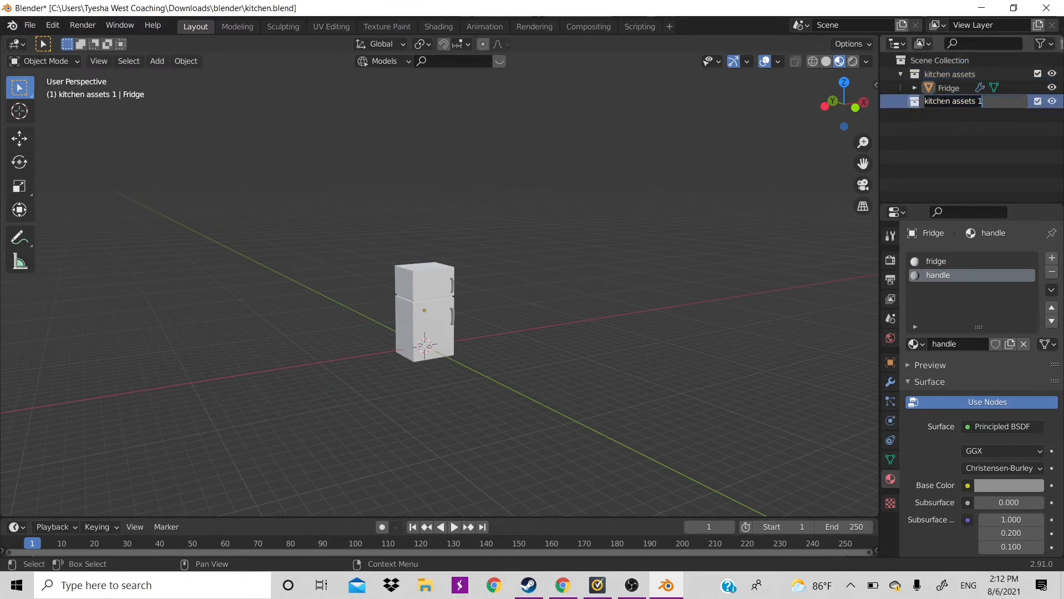
text(kitc)
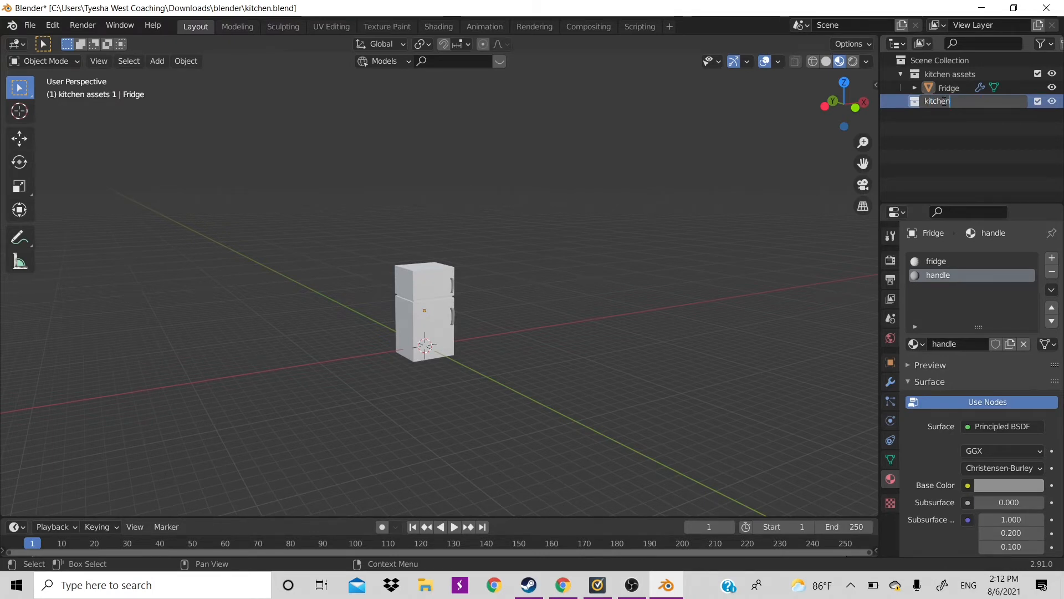
text(henStruct)
key(Return)
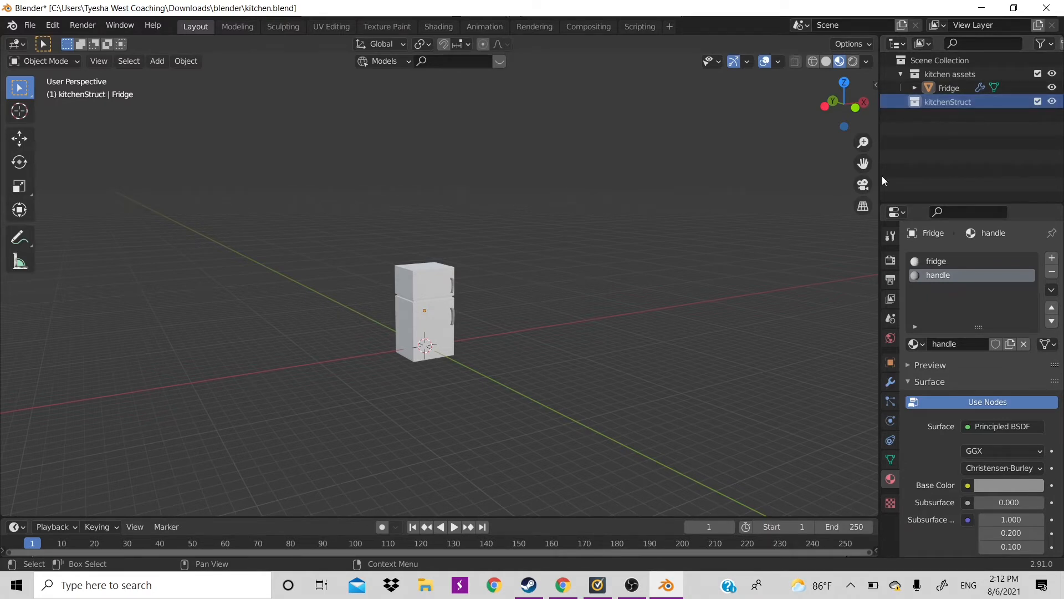
Switch to OBS to check the running recording, and return to Blender.
click(632, 587)
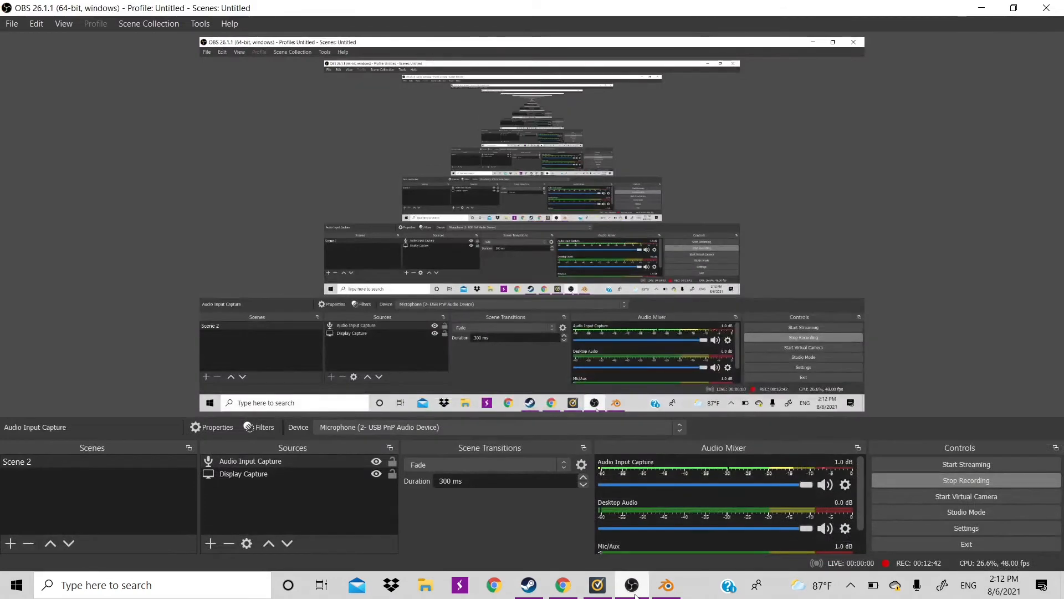
mouse_move(667, 587)
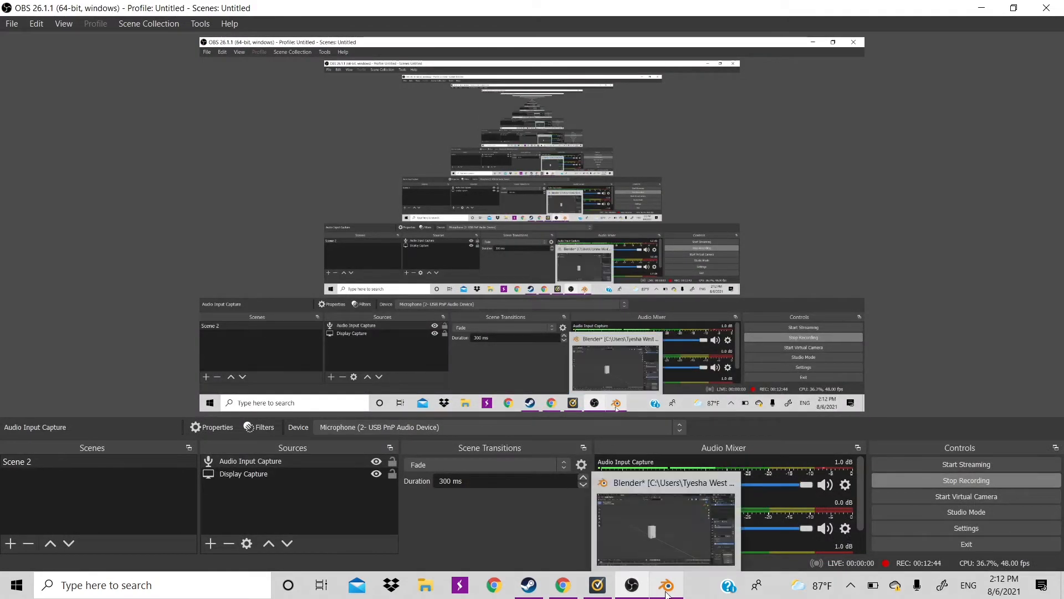
click(646, 490)
Add a plane mesh to the kitchenStruct collection and scale it up into a large floor around the fridge.
scroll(445, 303, up, 5)
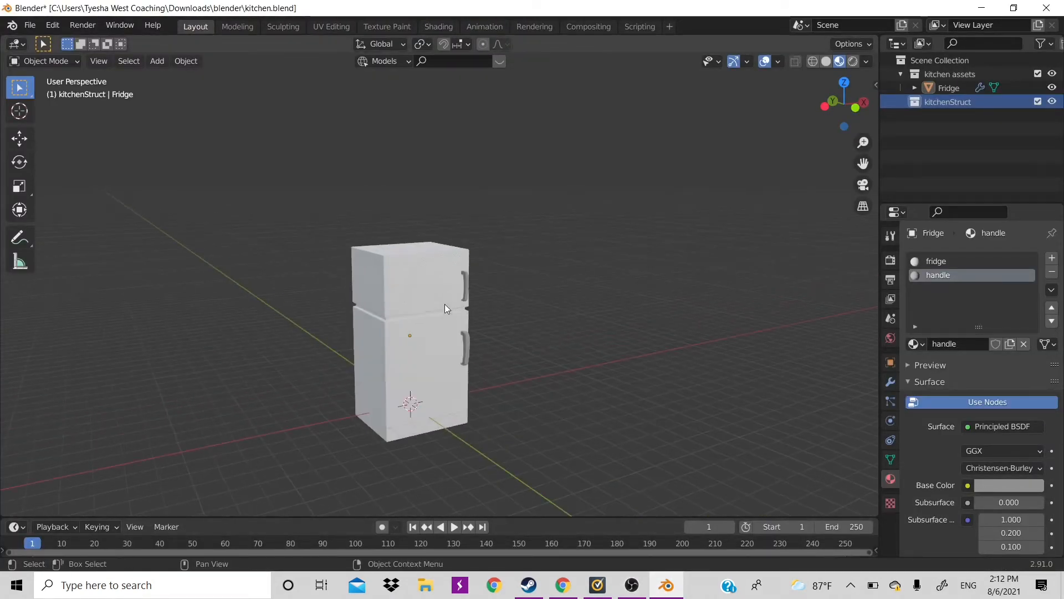
scroll(466, 328, down, 3)
scroll(466, 331, down, 2)
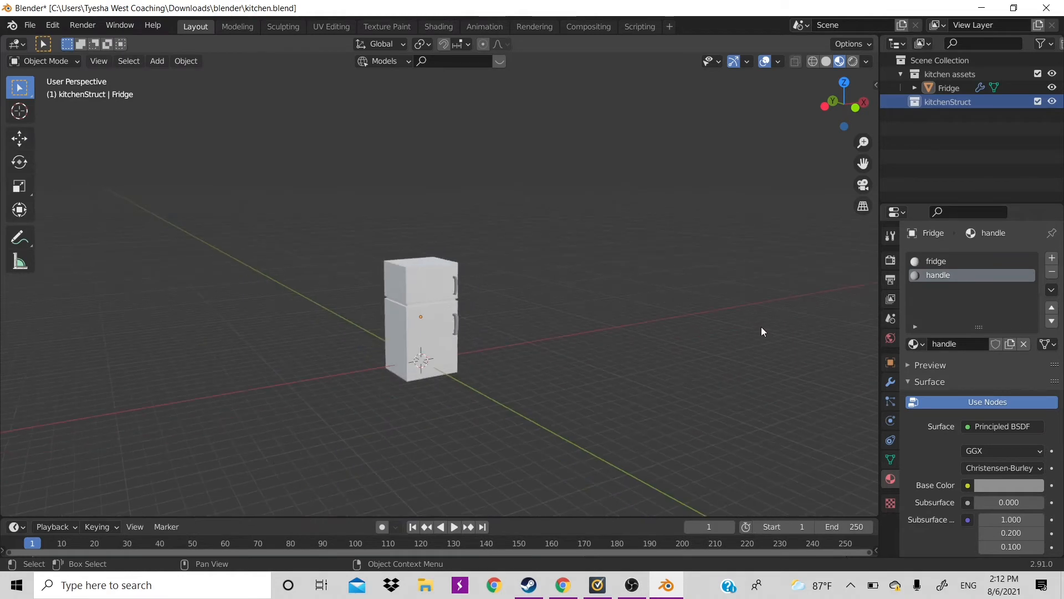
key(shift+a)
mouse_move(591, 291)
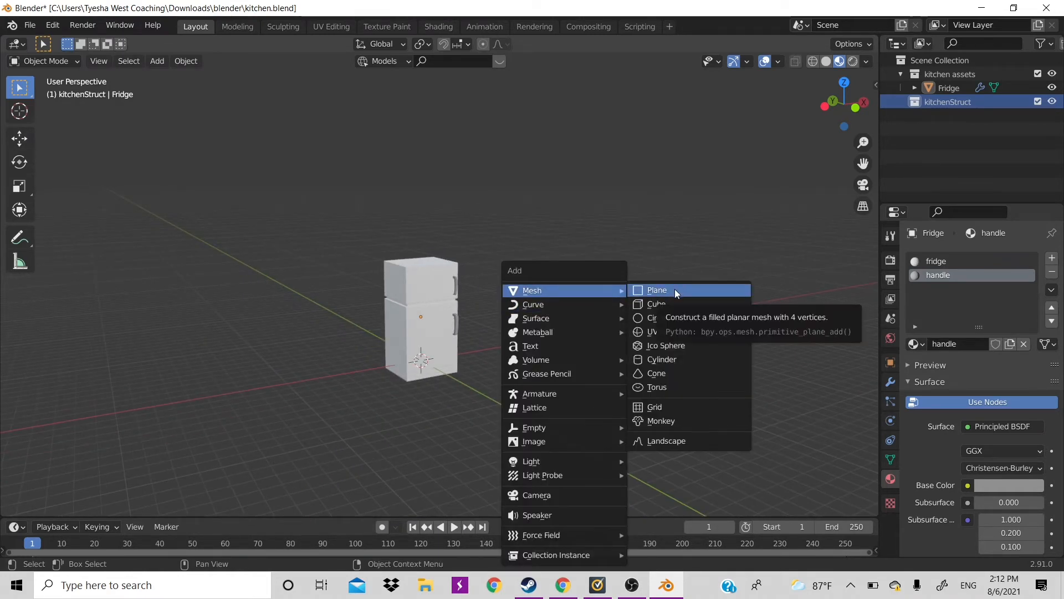
click(674, 288)
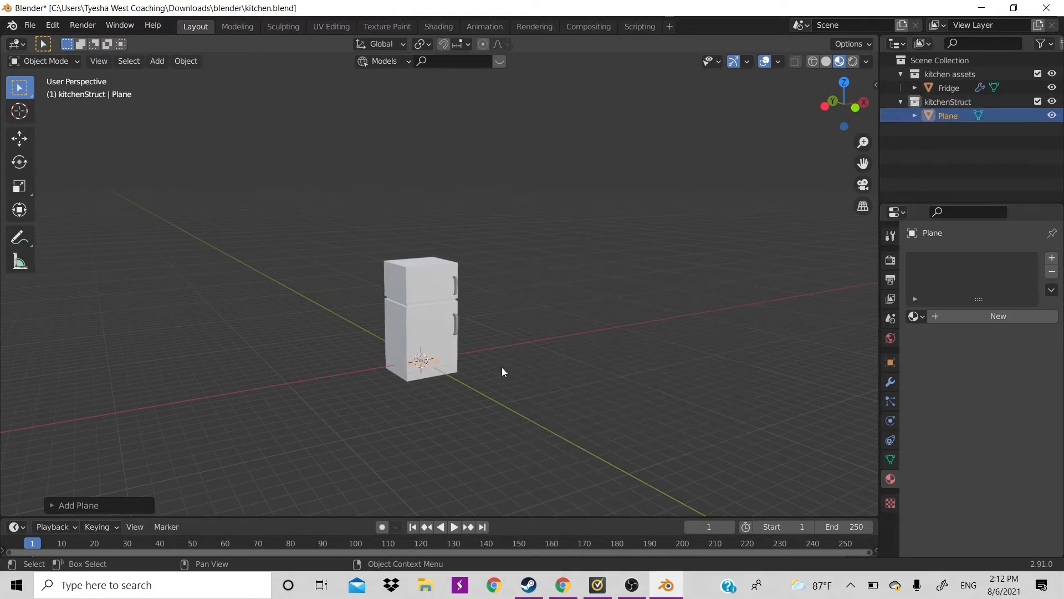
key(s)
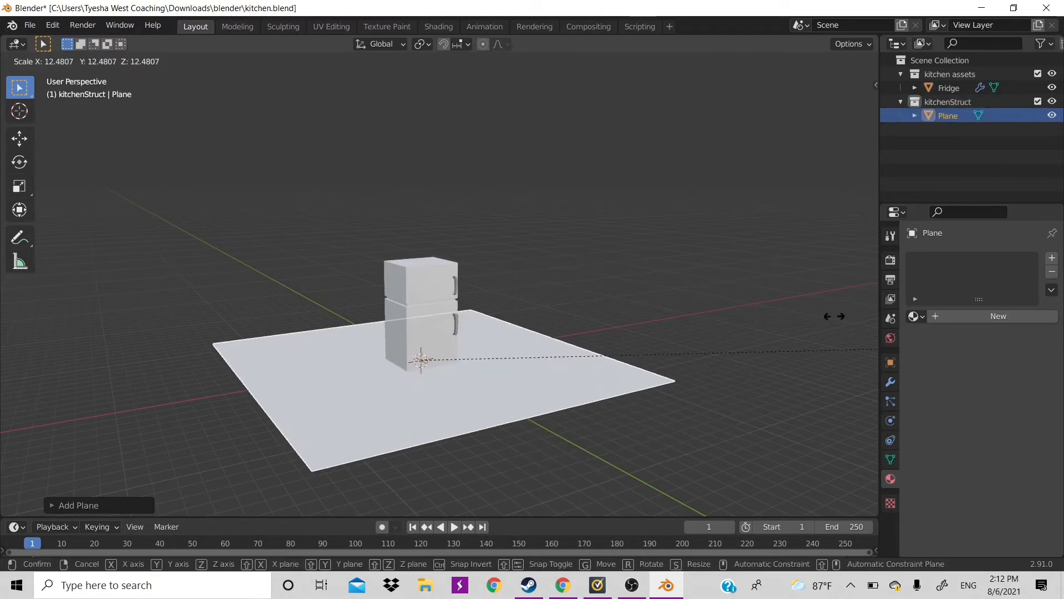
click(390, 288)
Move the floor plane vertically along the global Z axis to adjust its height against the fridge's base.
key(g)
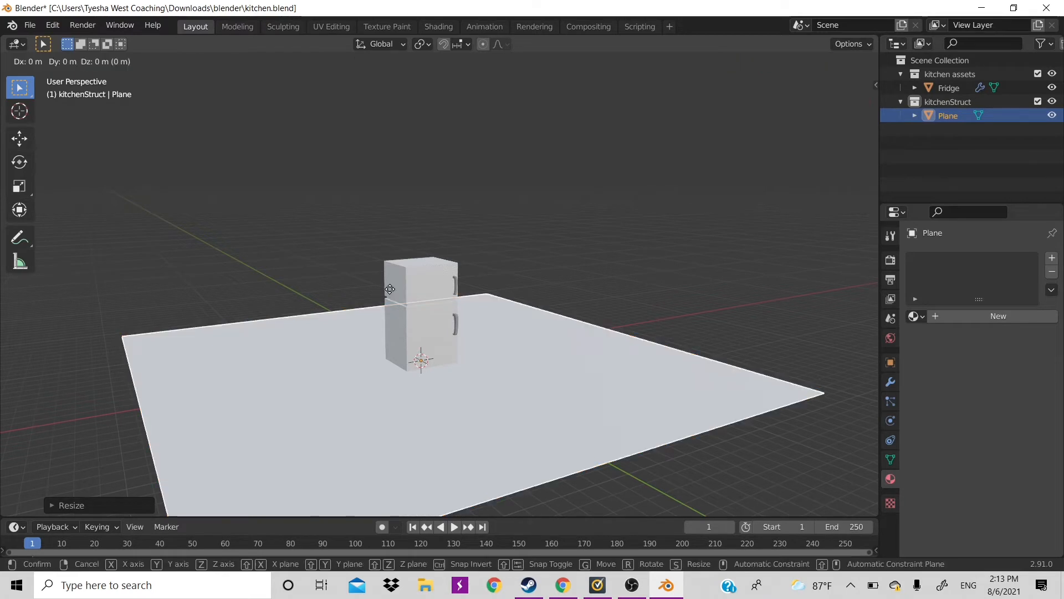
key(z)
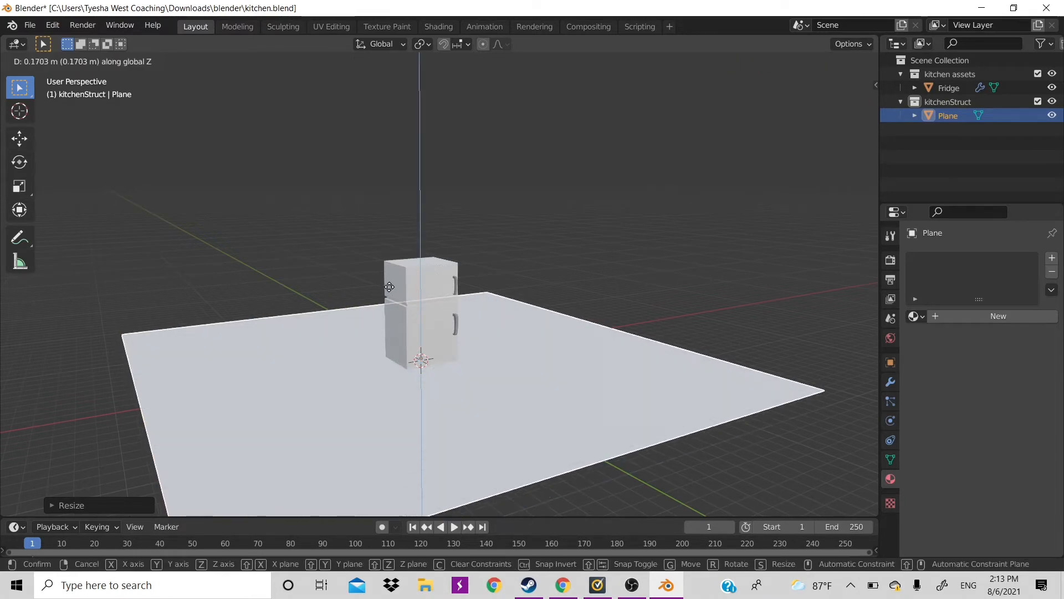
Raise the floor plane about 0.17 m along Z, and lift the fridge along Z until it stands on the plane.
click(390, 287)
click(428, 317)
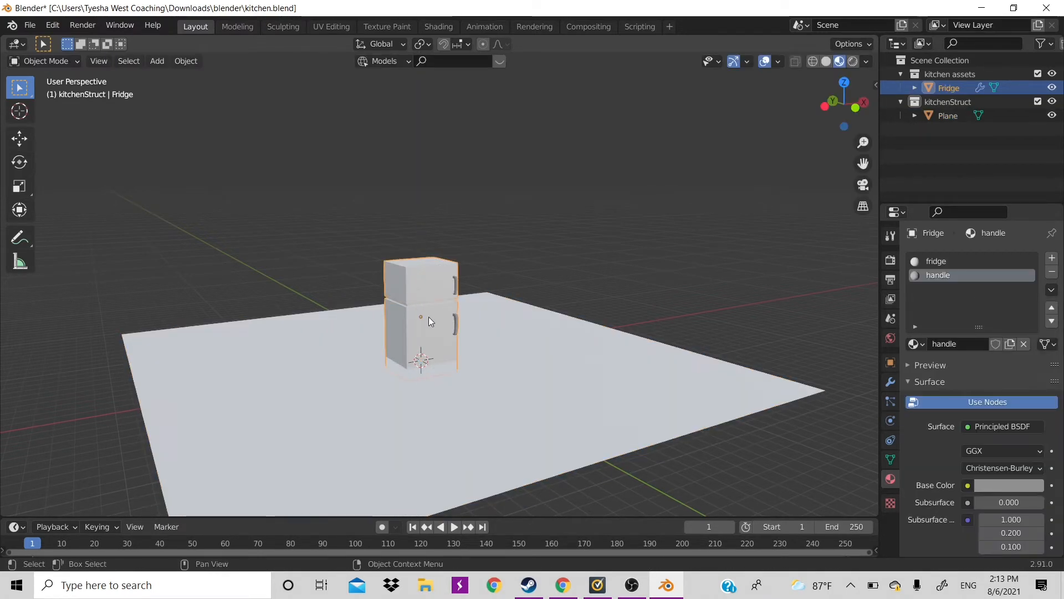
key(g)
key(z)
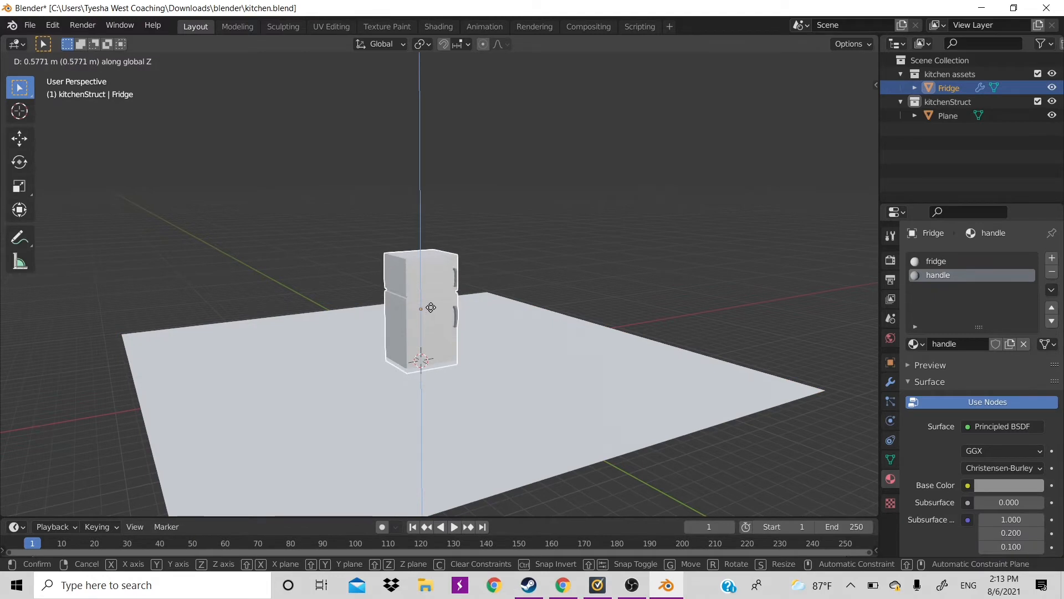
click(431, 304)
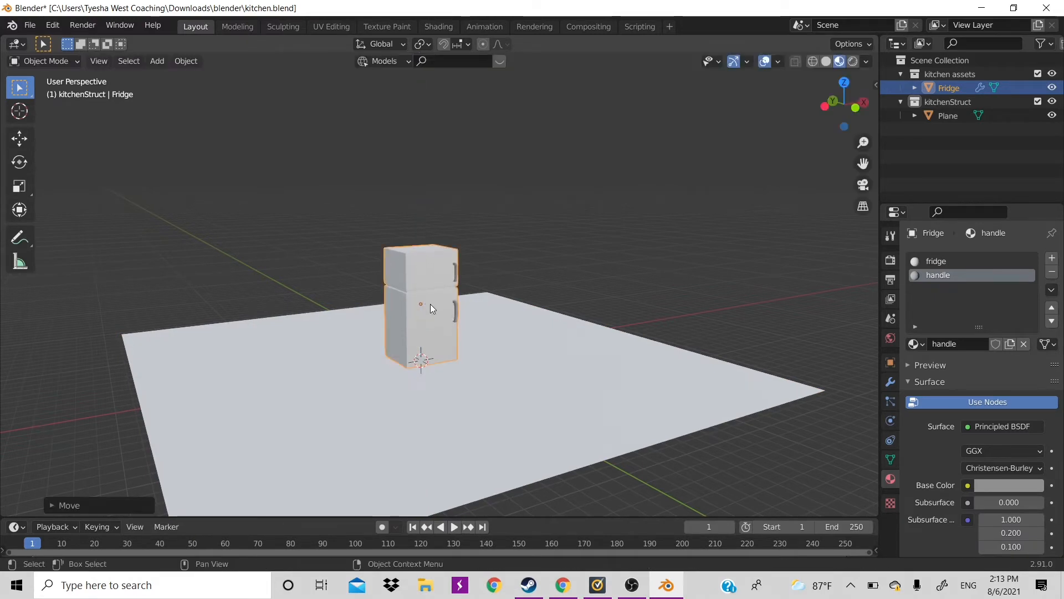
Lower the floor plane about 0.13 m along the Z axis.
click(562, 425)
key(g)
key(z)
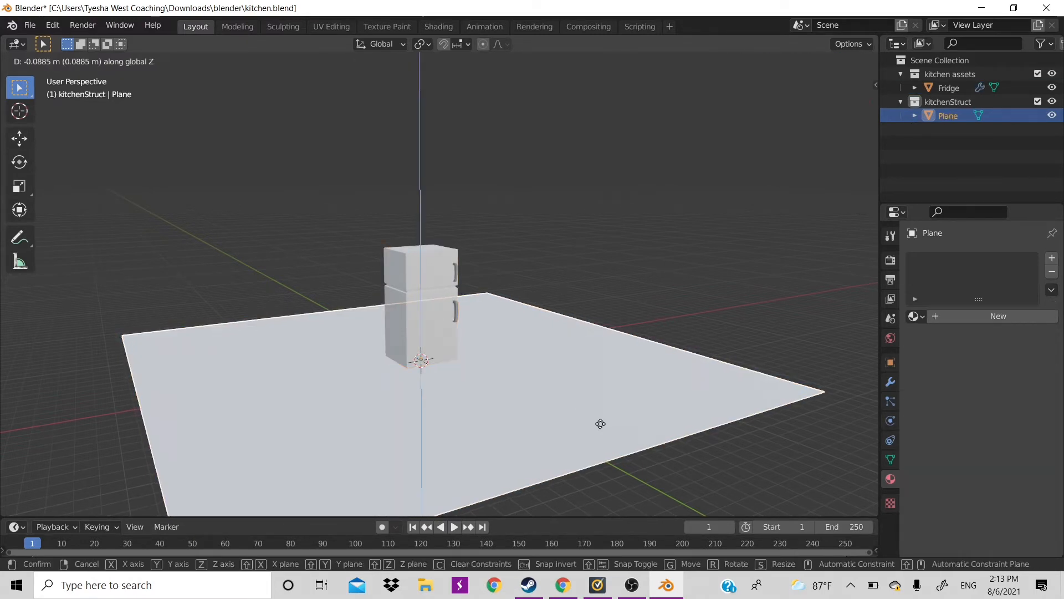
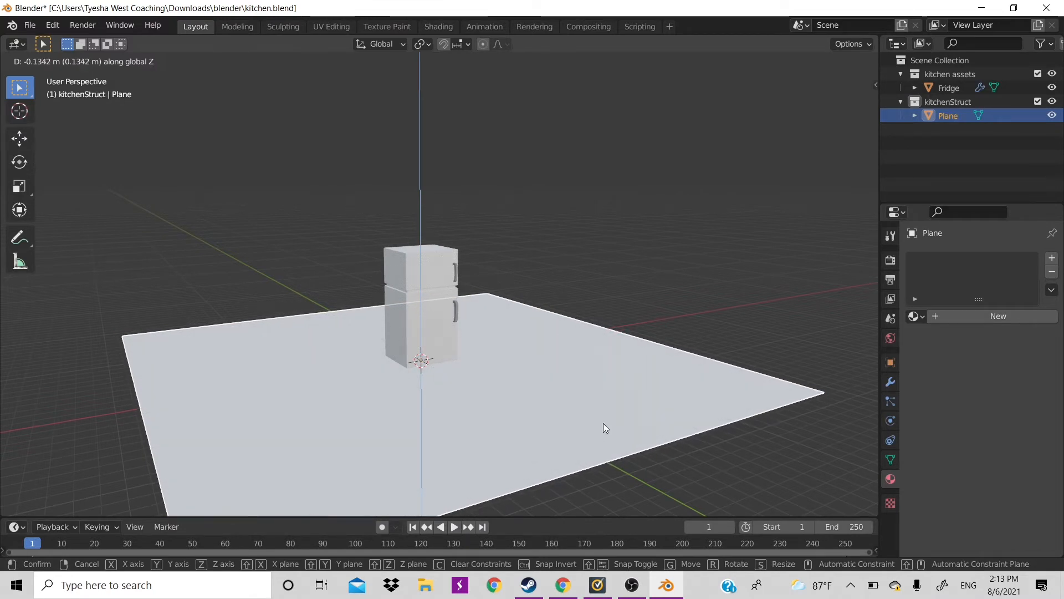
click(603, 423)
Lower the fridge about 0.13 m along Z so its base meets the floor plane.
click(415, 332)
scroll(509, 333, up, 3)
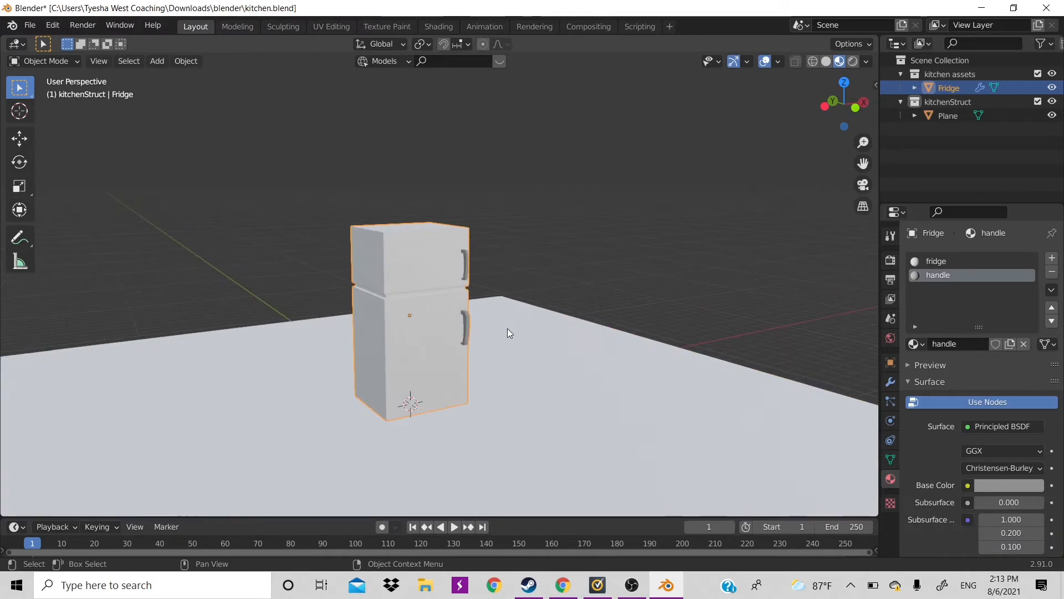
key(g)
key(z)
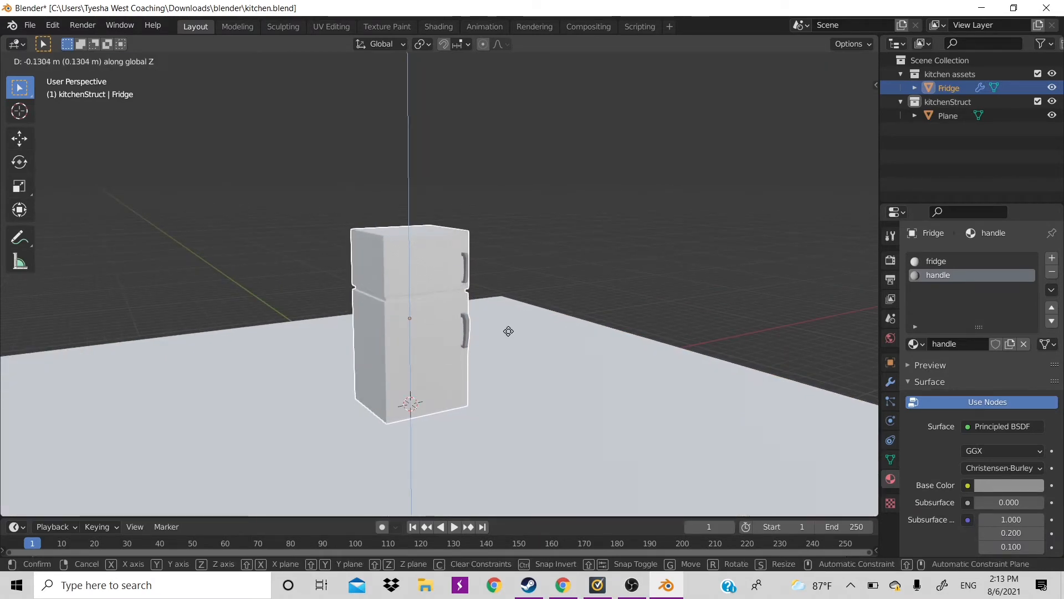
click(508, 331)
scroll(551, 311, down, 3)
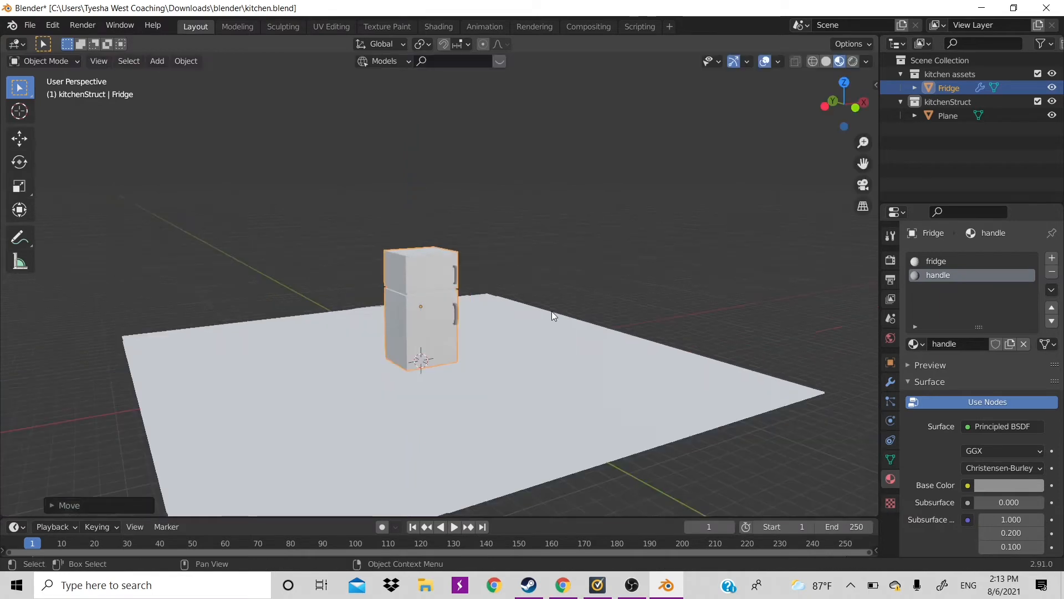
Slide the floor plane in the negative X direction until the fridge stands nearer its far corner.
click(519, 395)
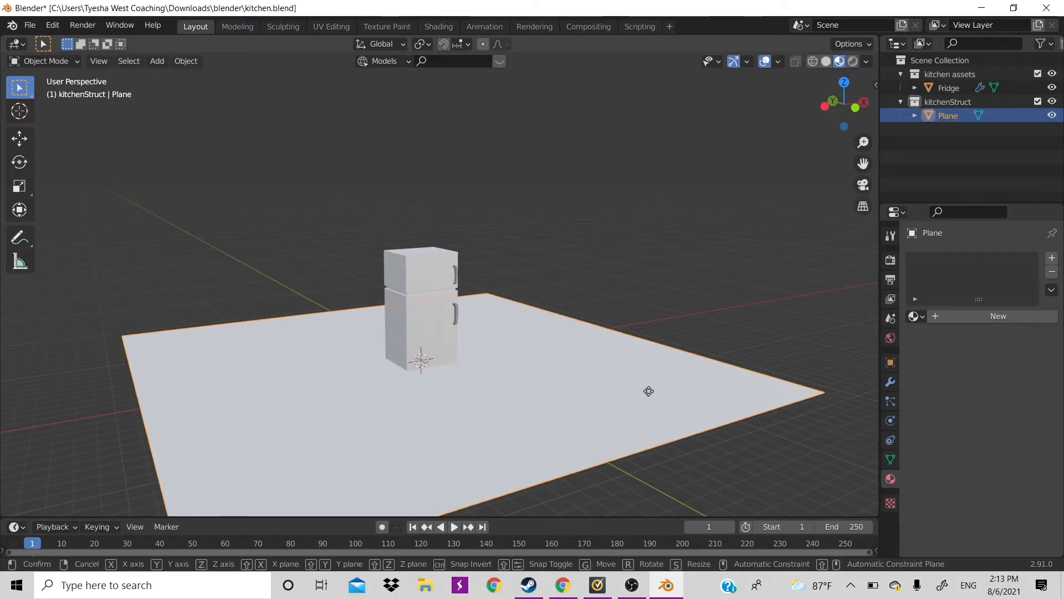
key(g)
key(x)
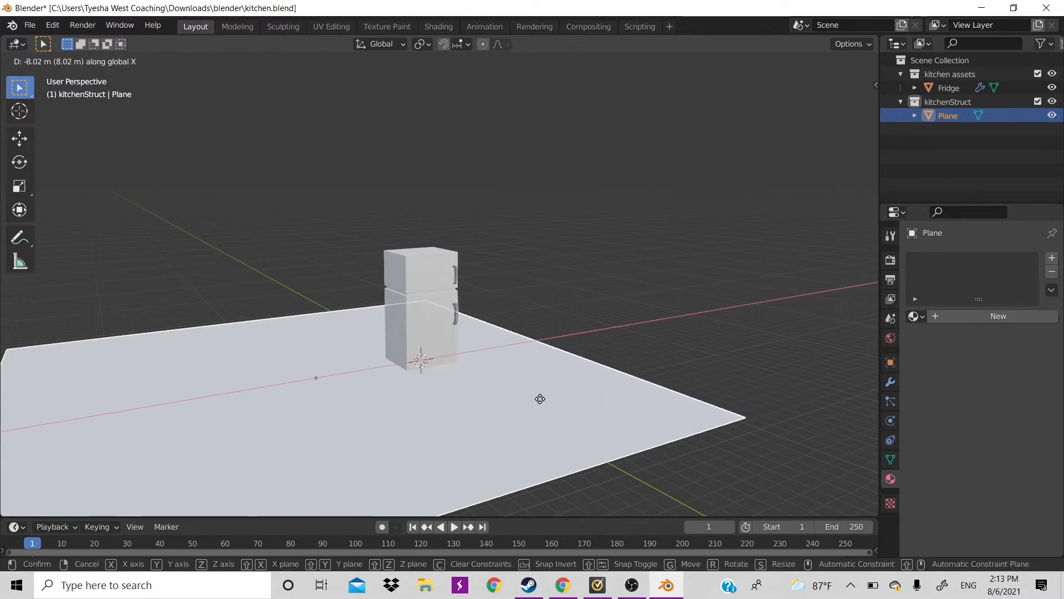
click(521, 397)
Scale the floor plane along the Y axis only, to about 0.81.
key(s)
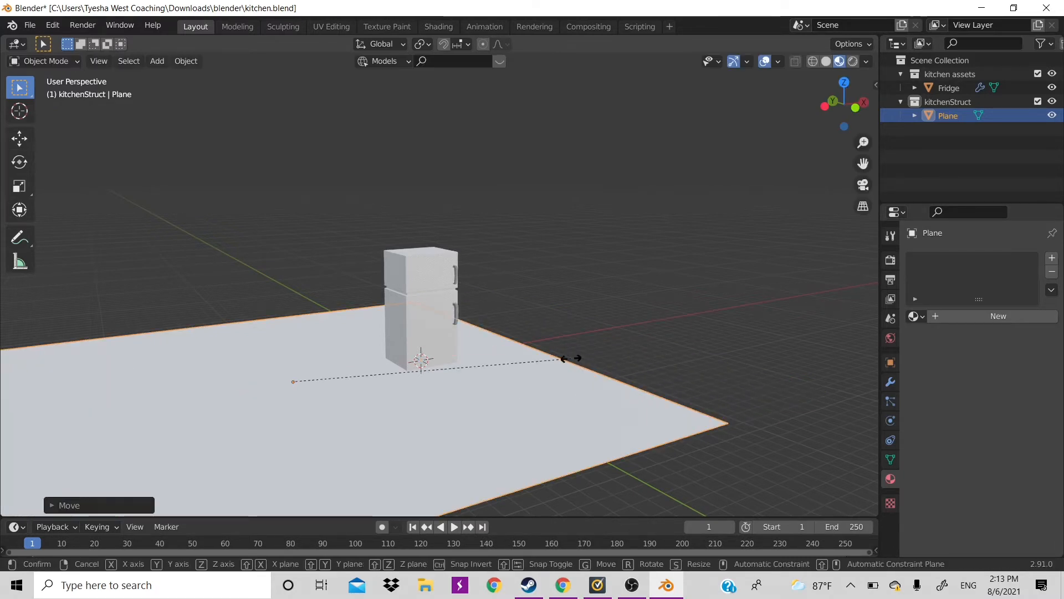
key(x)
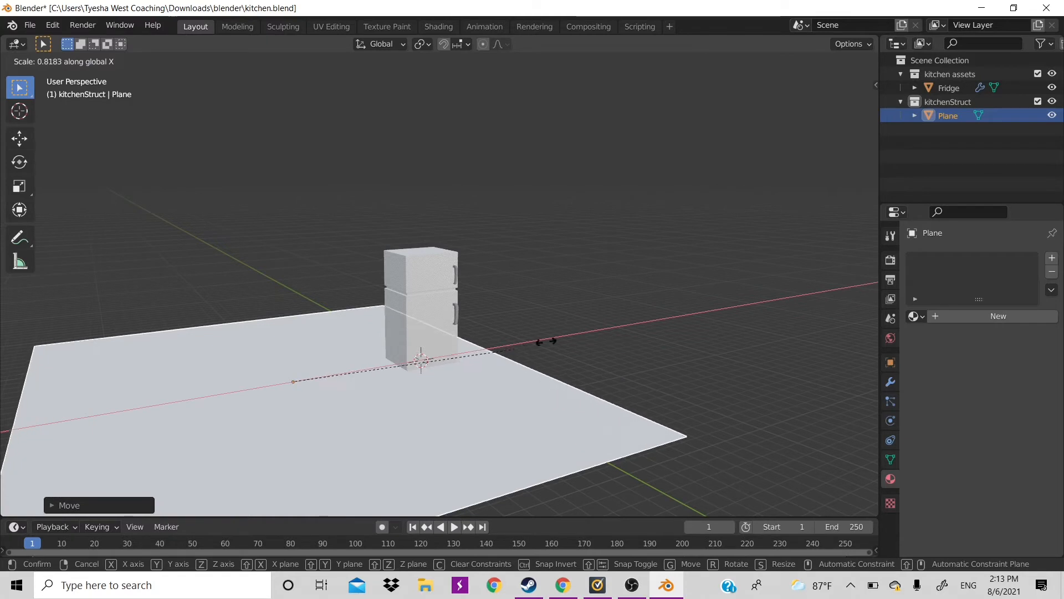
key(y)
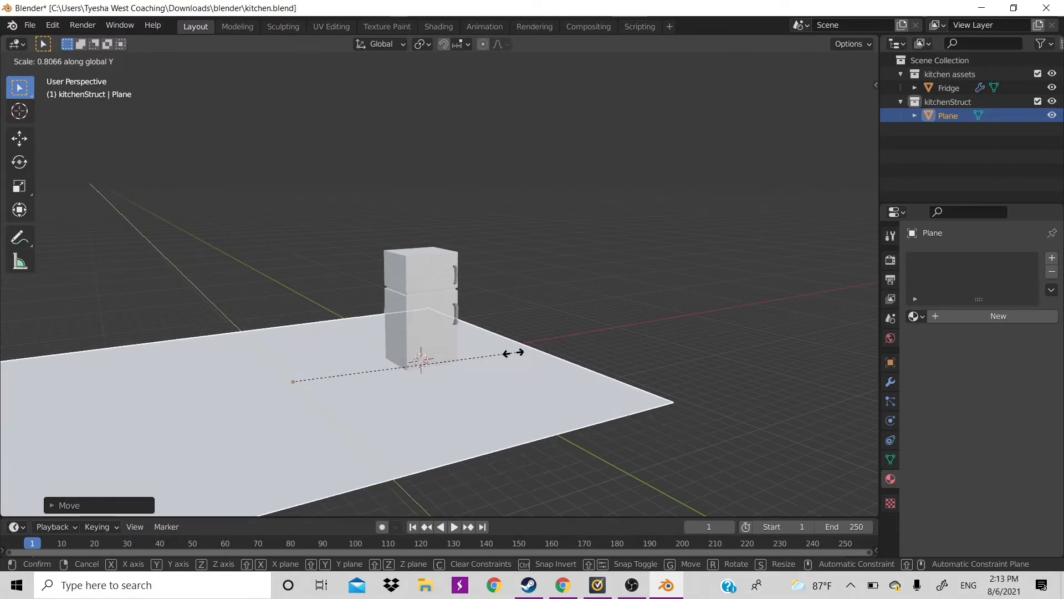
click(517, 357)
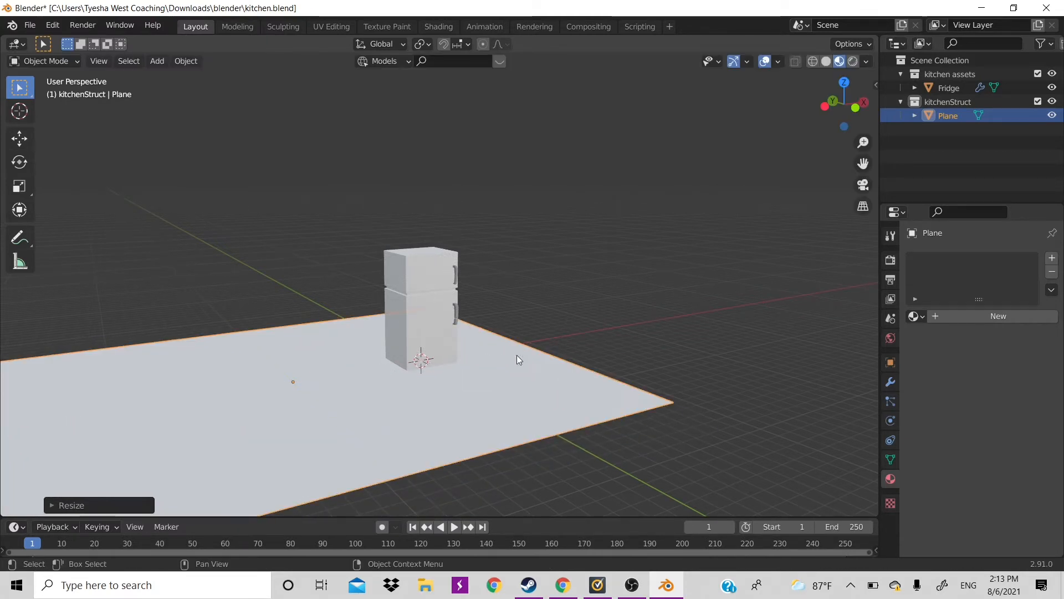
Move the floor plane and the fridge together in the positive X direction, bringing the plane's centre closer to the world origin.
scroll(541, 376, down, 3)
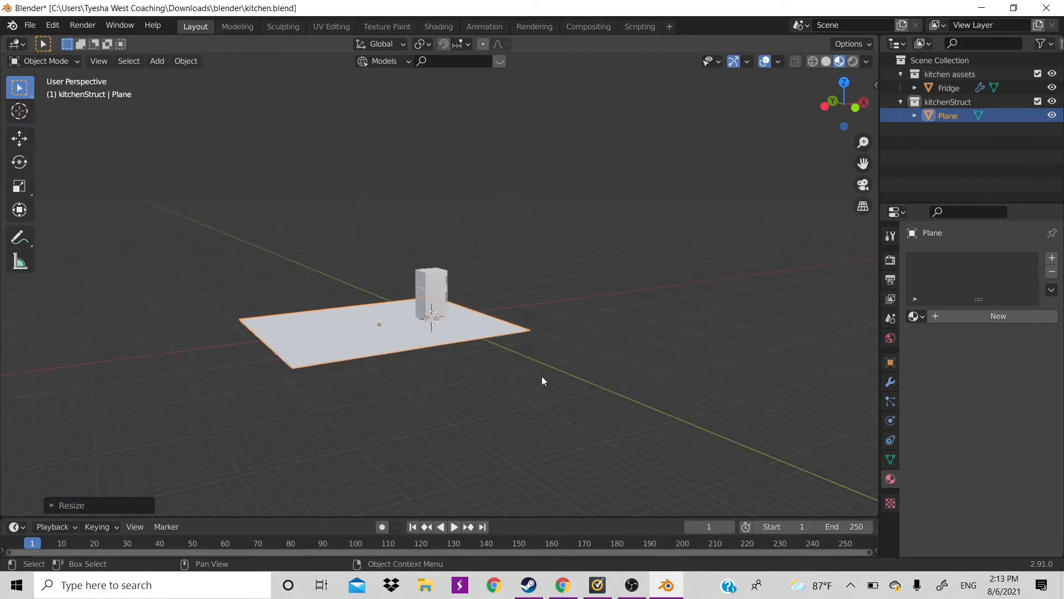
scroll(542, 378, up, 2)
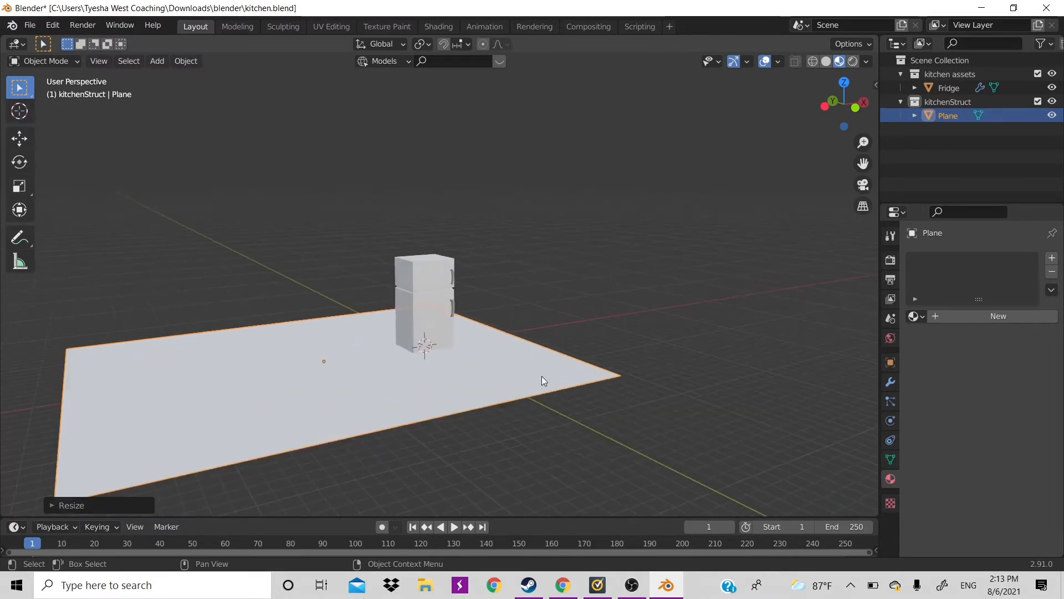
shift+click(444, 288)
key(g)
key(x)
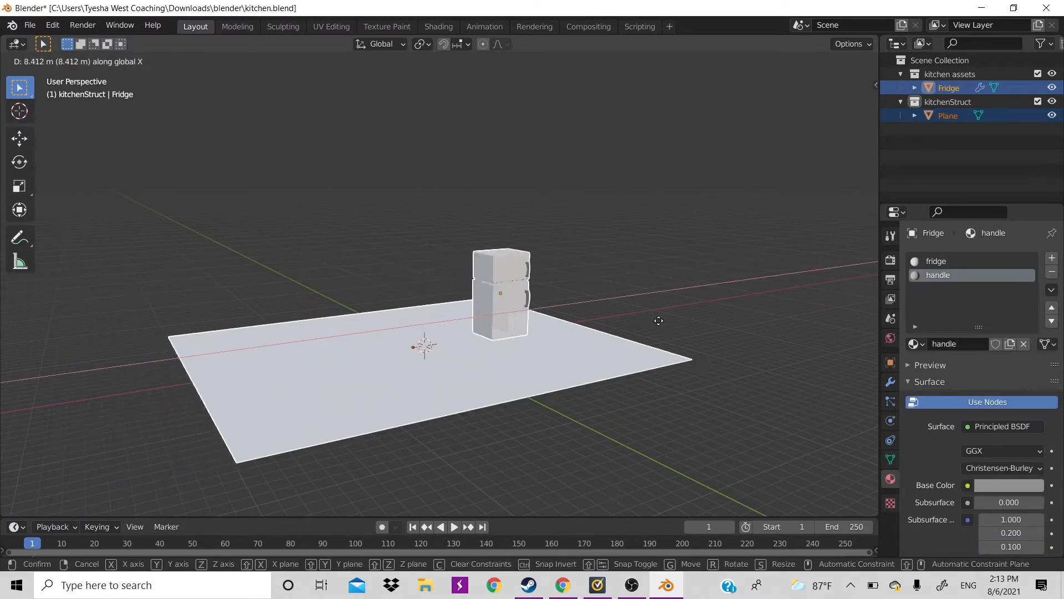
click(620, 323)
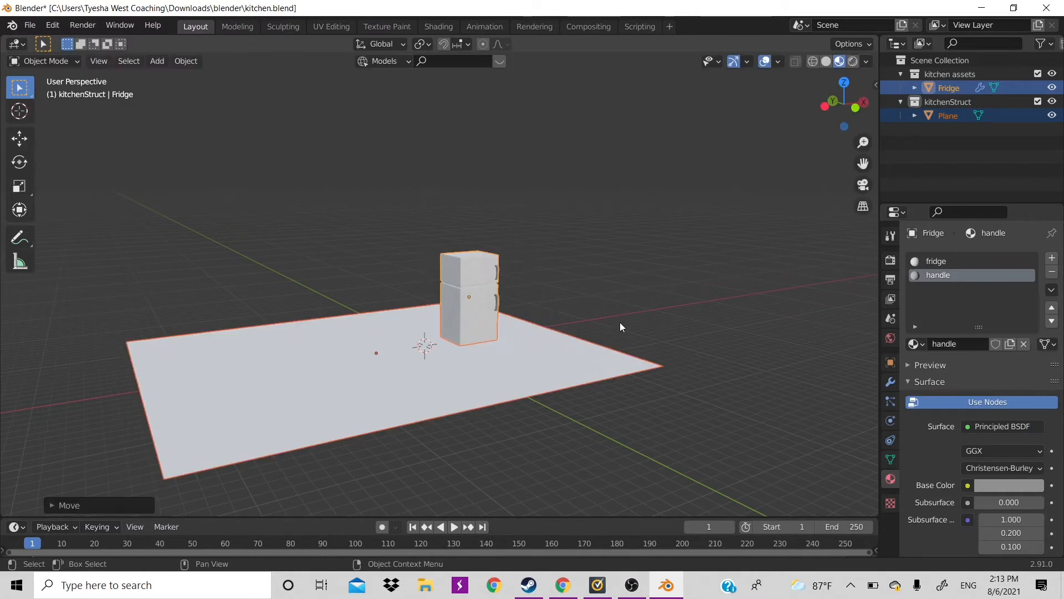
Move only the fridge in the positive X direction, and push it along Y toward the floor's back edge.
click(546, 375)
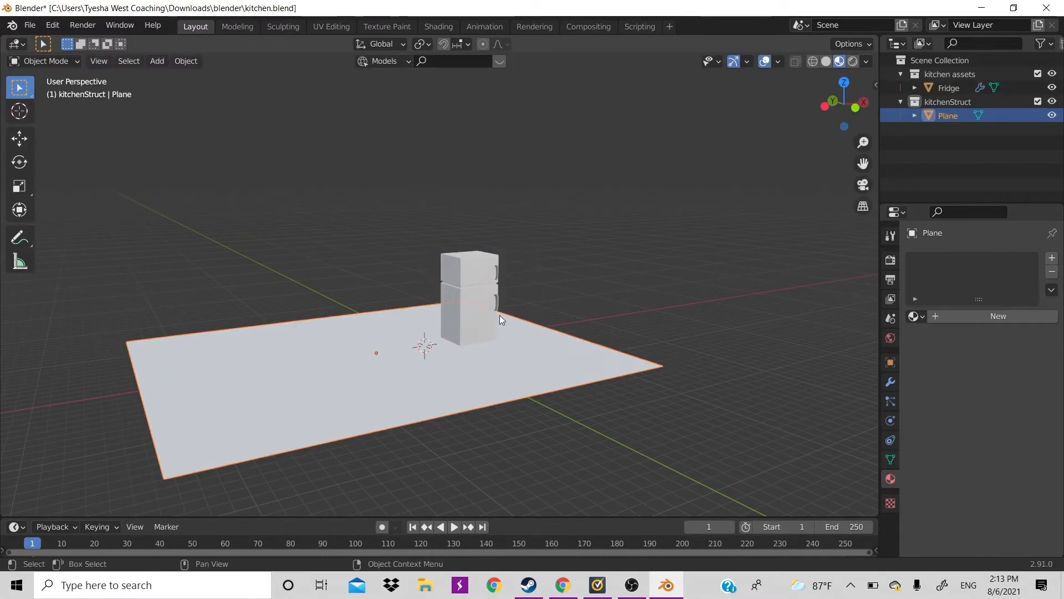
click(483, 312)
key(g)
key(x)
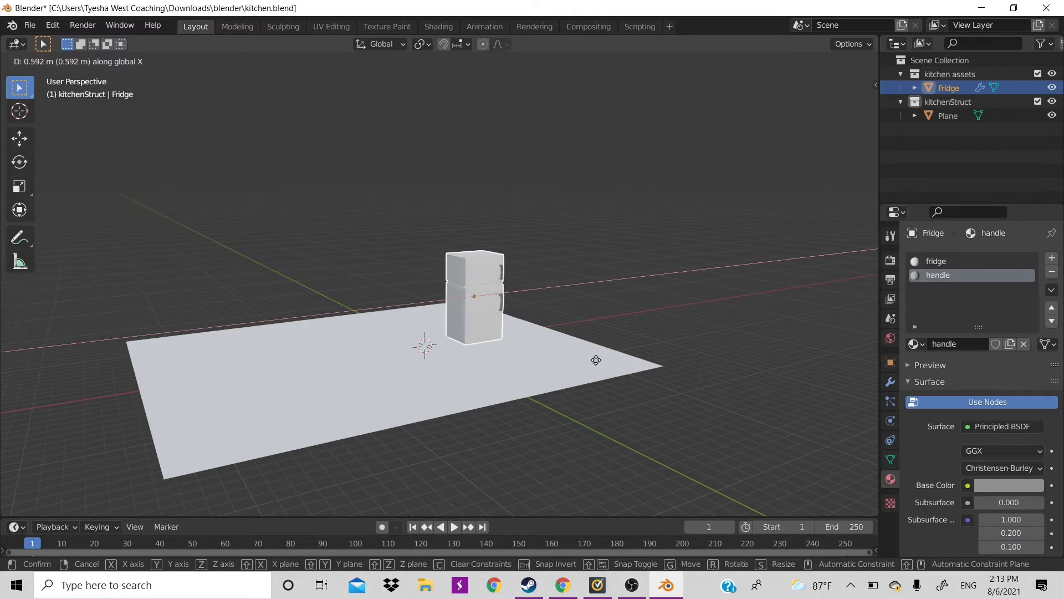
click(601, 361)
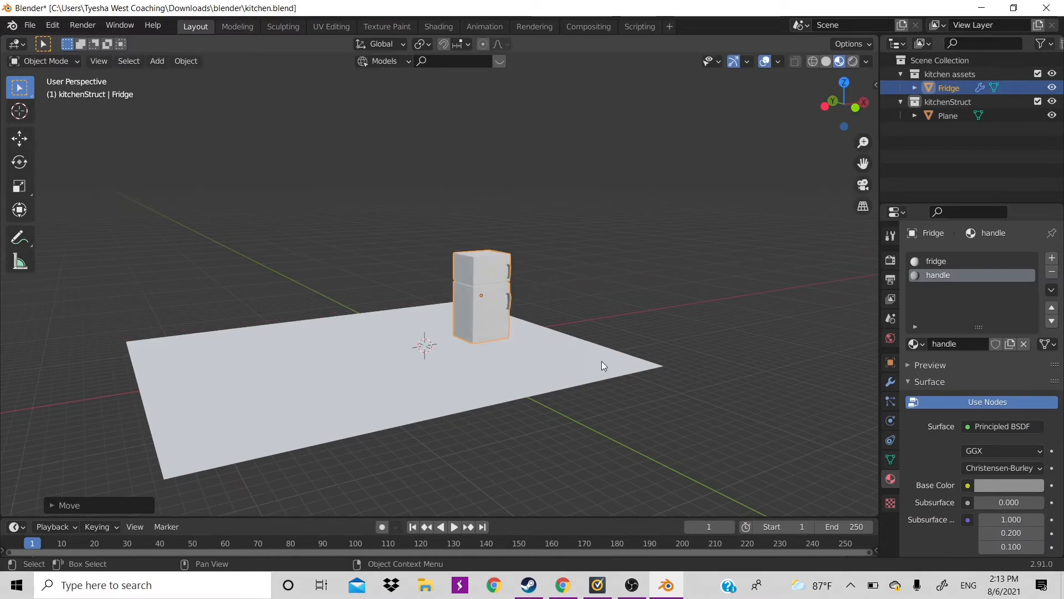
key(g)
key(y)
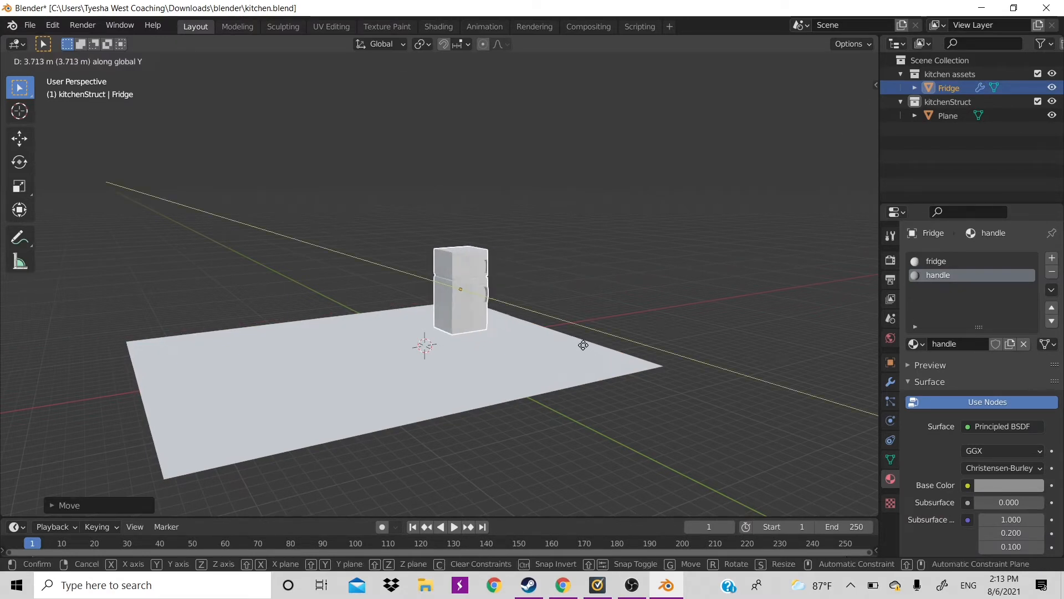
click(573, 336)
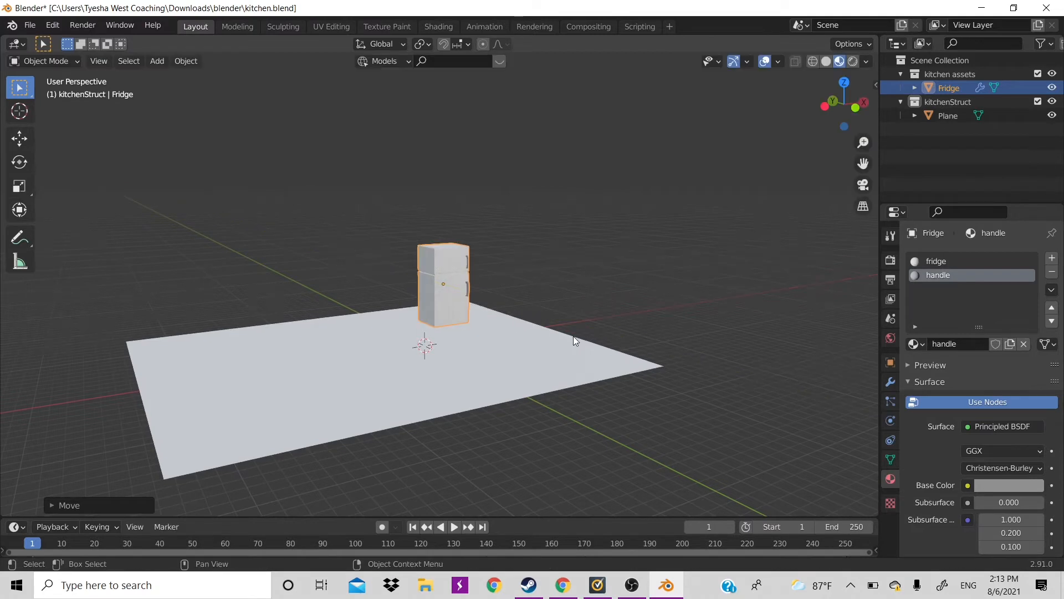
Nudge the fridge further along positive X so it stands close to the floor plane's back corner.
scroll(574, 337, up, 2)
scroll(573, 336, up, 3)
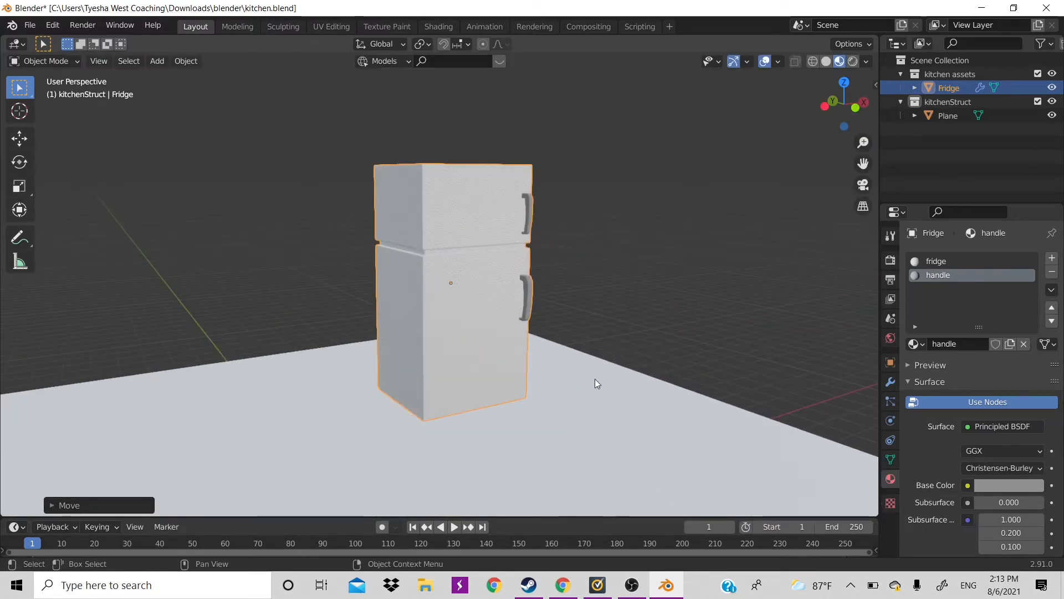
key(g)
key(x)
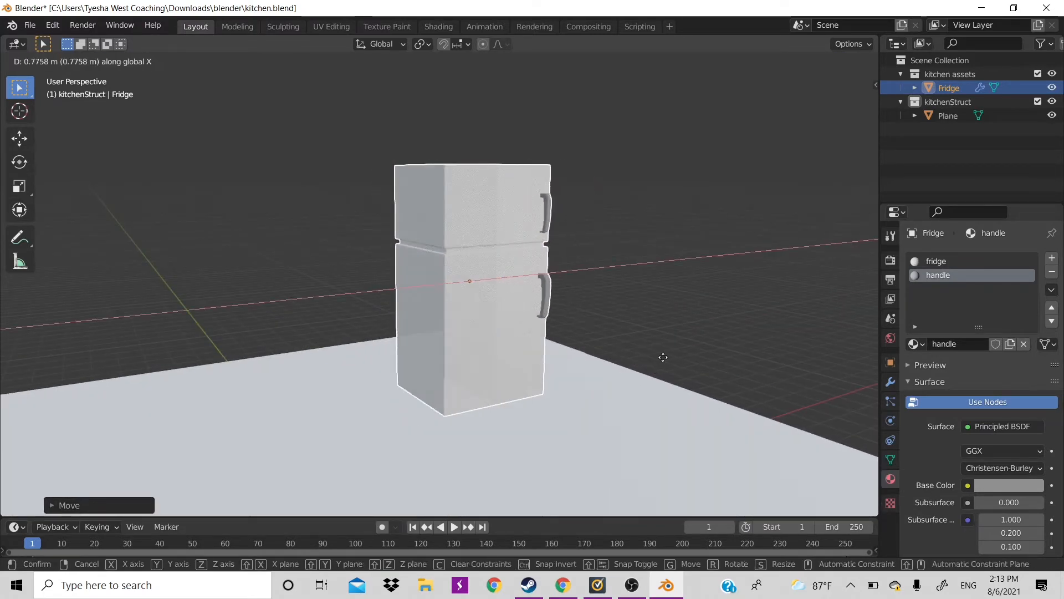
click(671, 358)
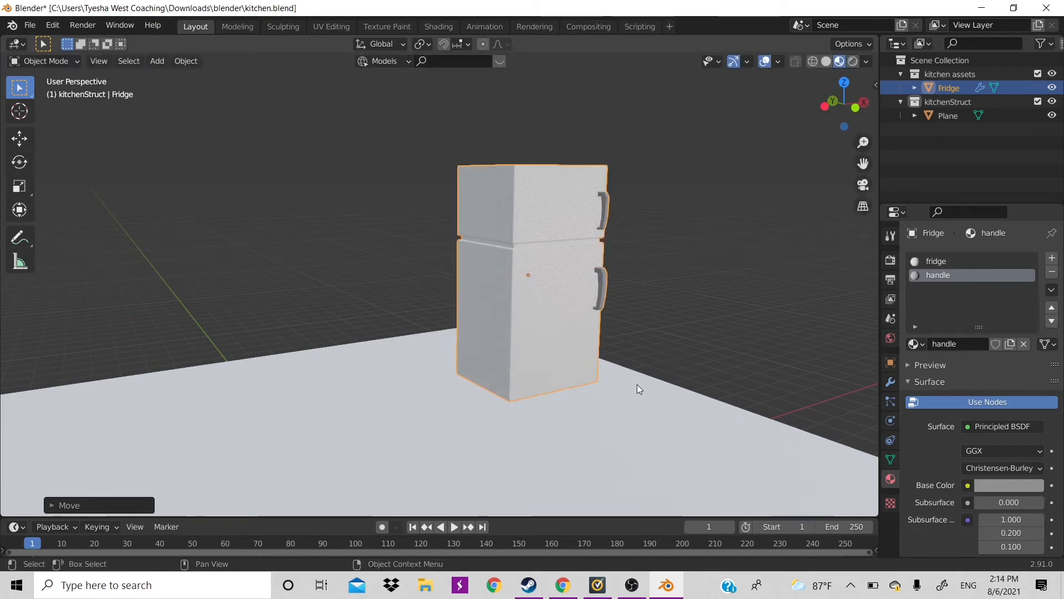
Add a new material to the floor plane.
scroll(637, 384, down, 6)
click(501, 325)
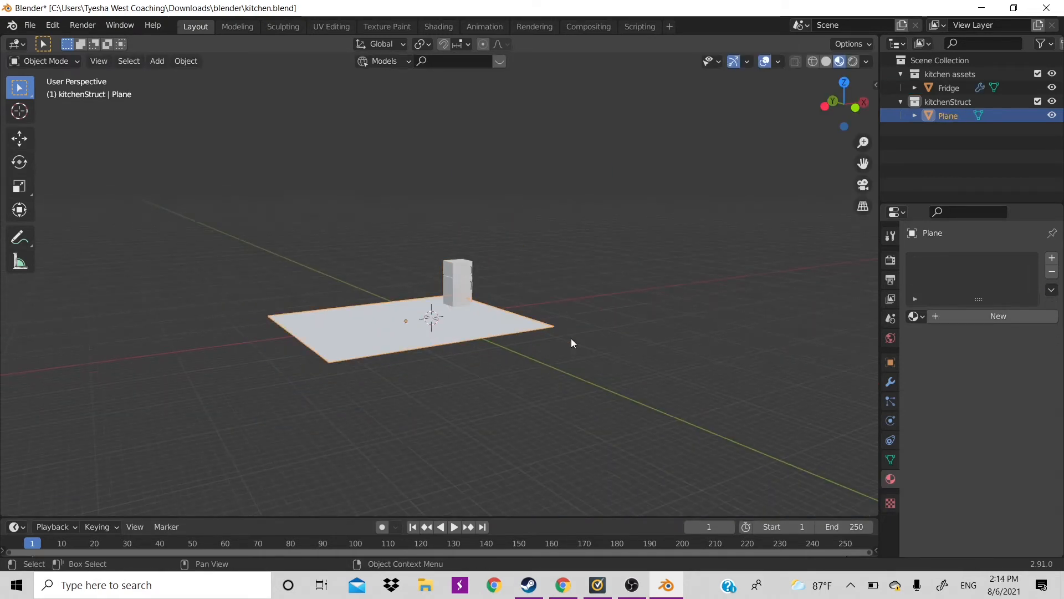
scroll(571, 338, up, 3)
click(996, 315)
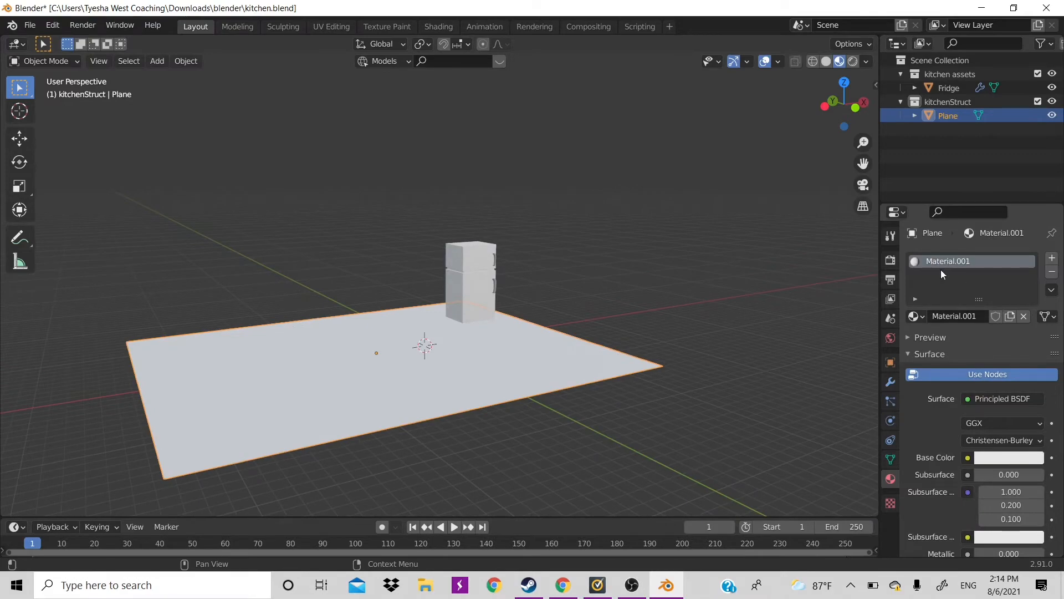
Switch to Chrome, search the web for "textures" in a new tab, and open the Textures.com site.
click(563, 585)
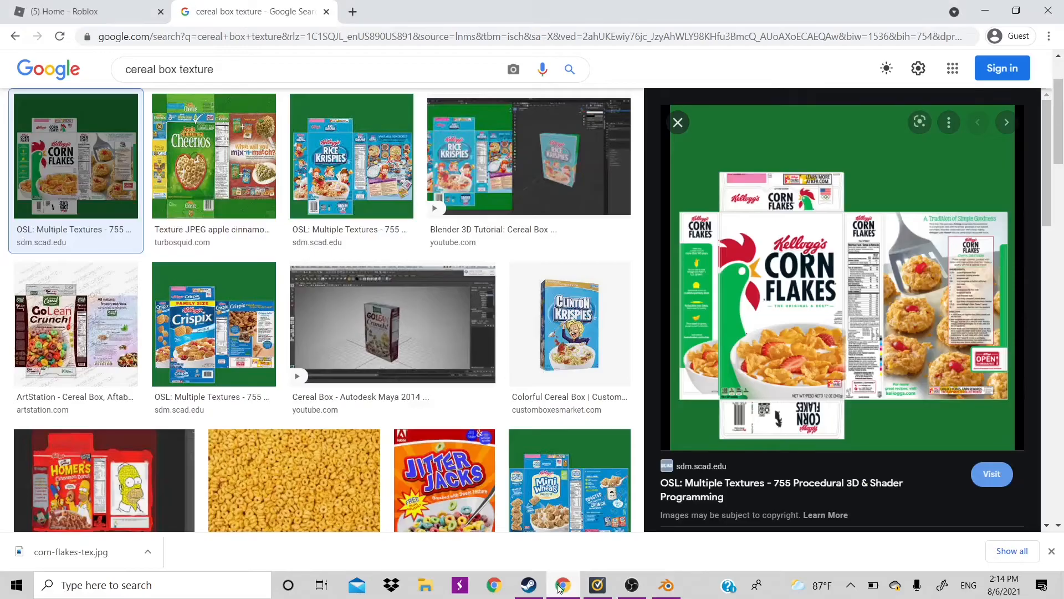
click(352, 11)
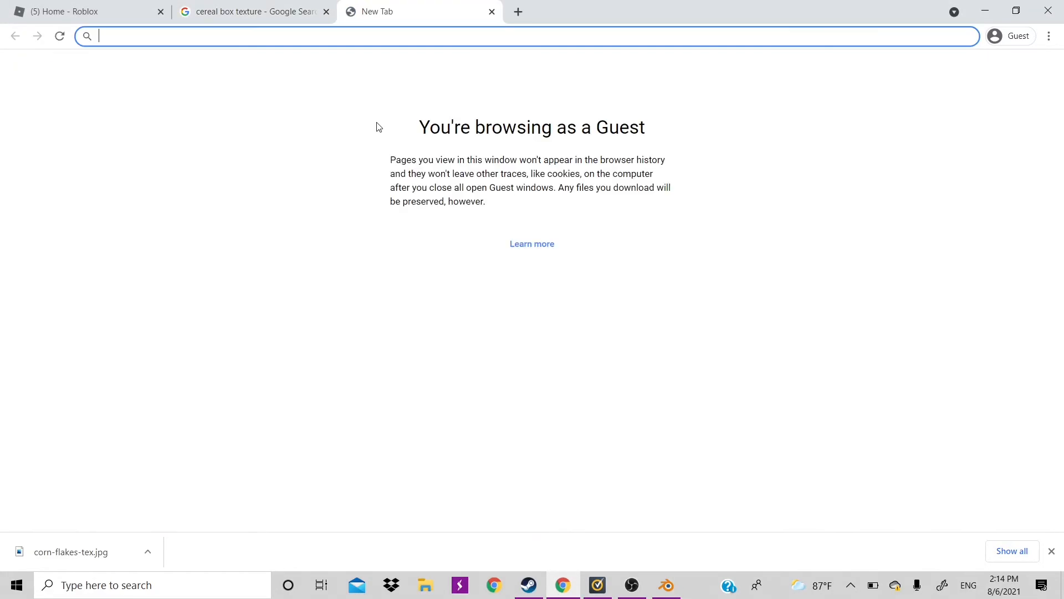
text(textures)
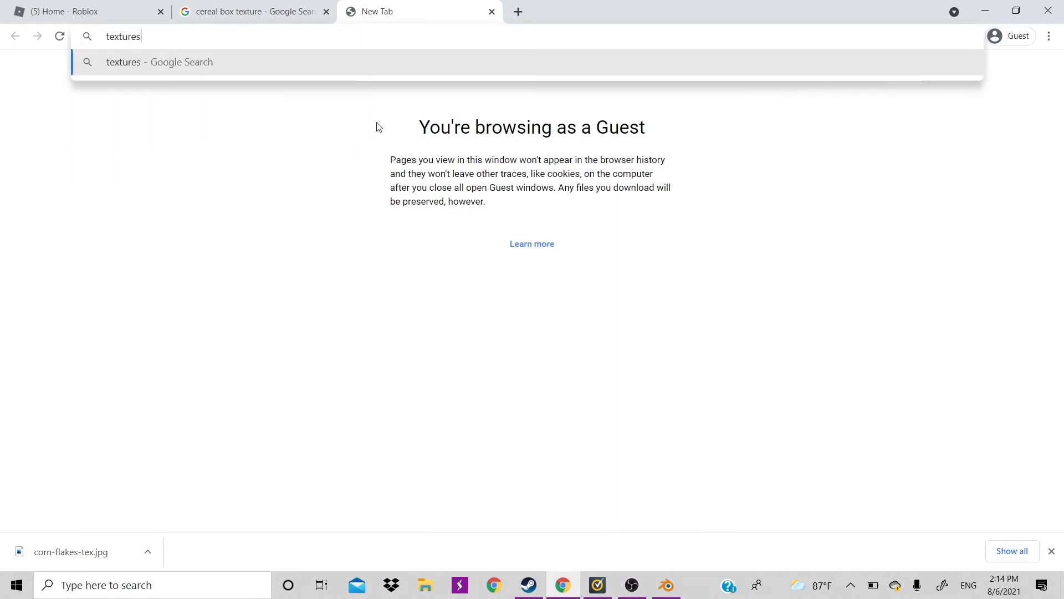
key(Return)
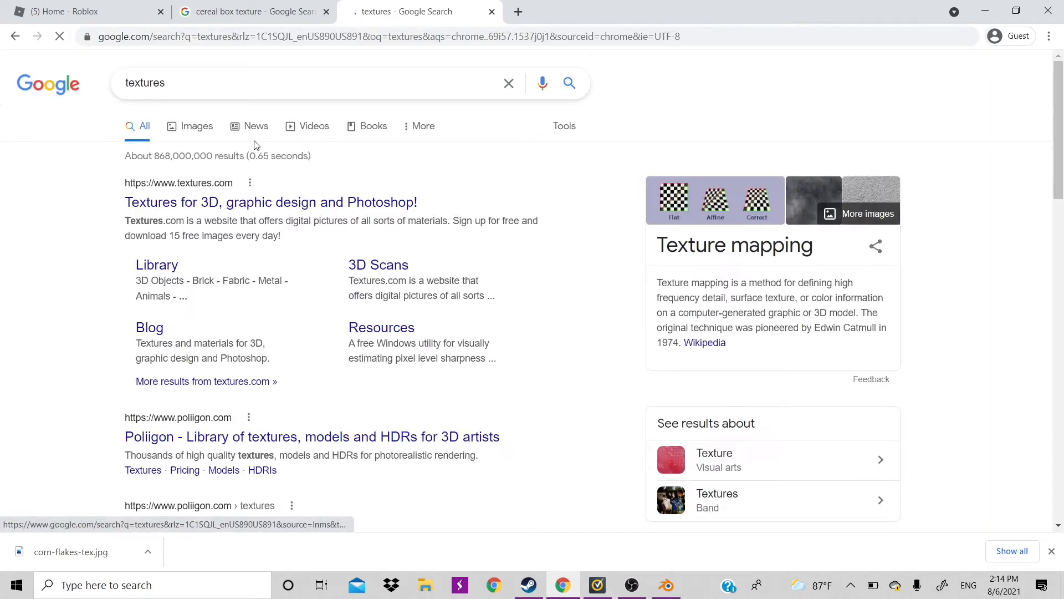
click(246, 200)
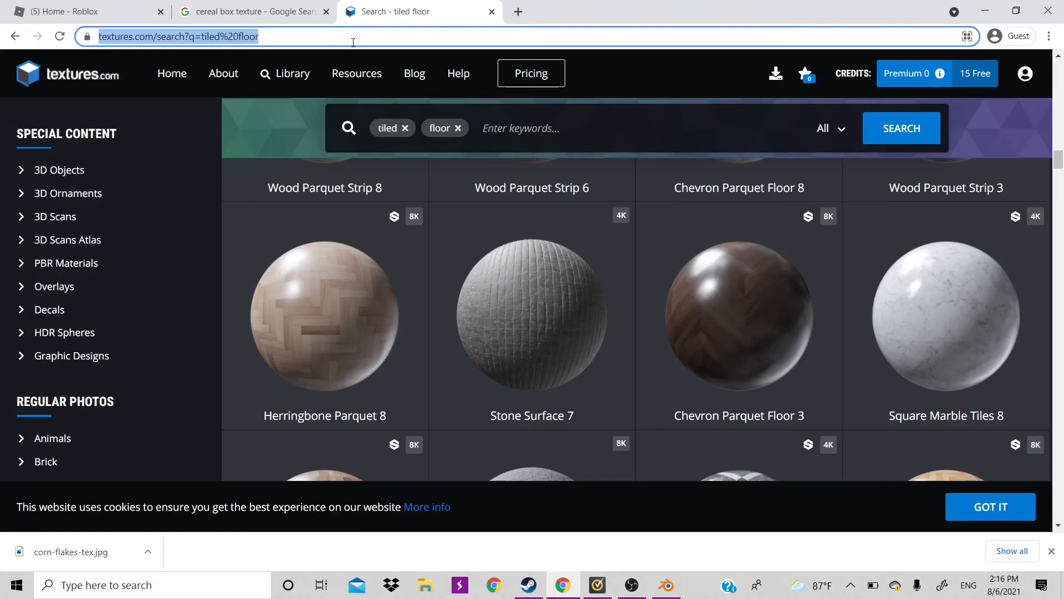
Search the web for "marble floor texture".
click(352, 36)
text(marble )
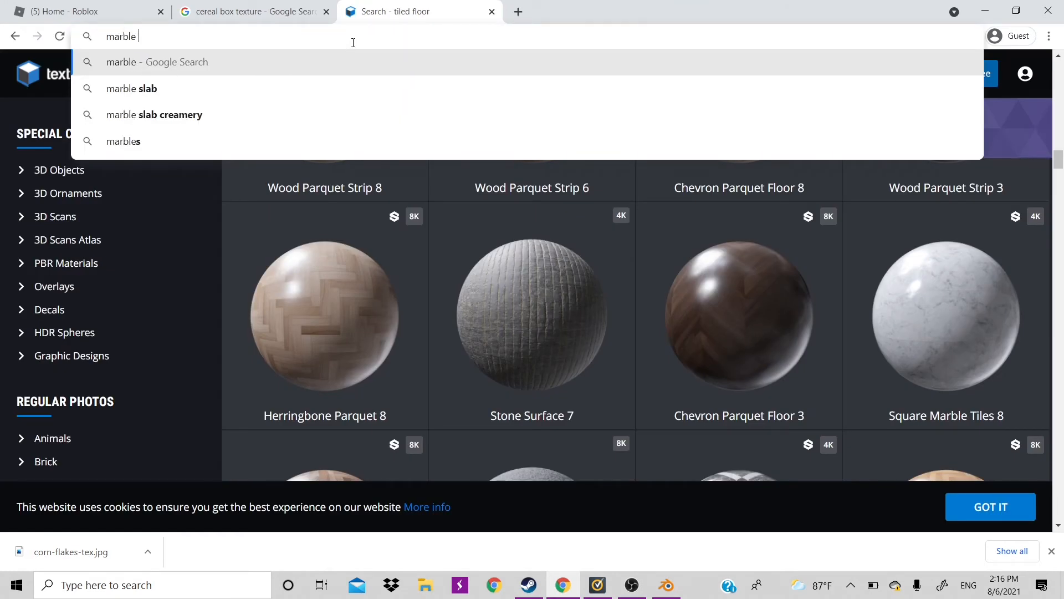
text(flo)
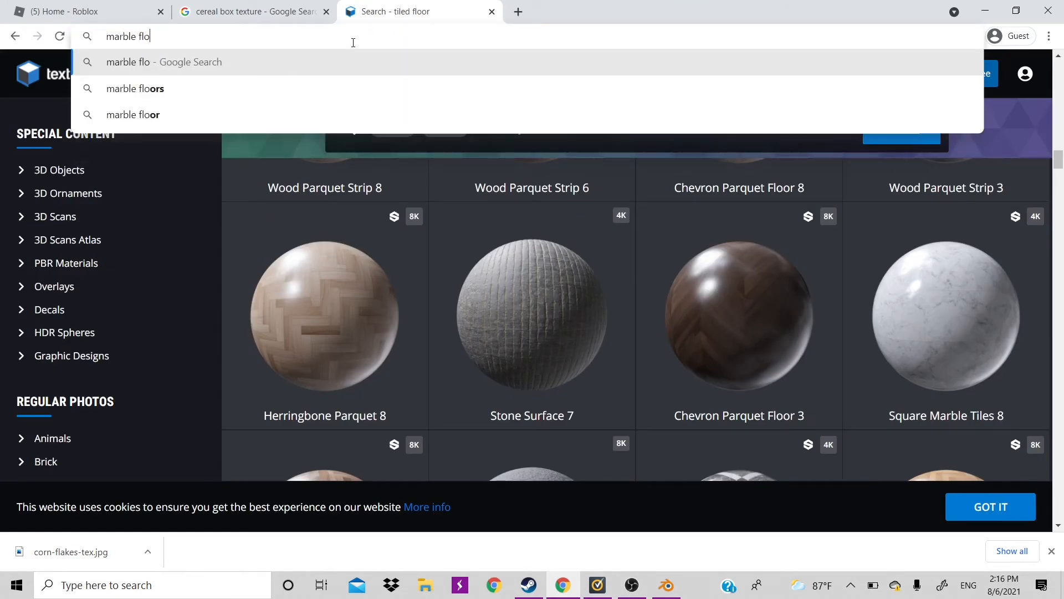
text(or t)
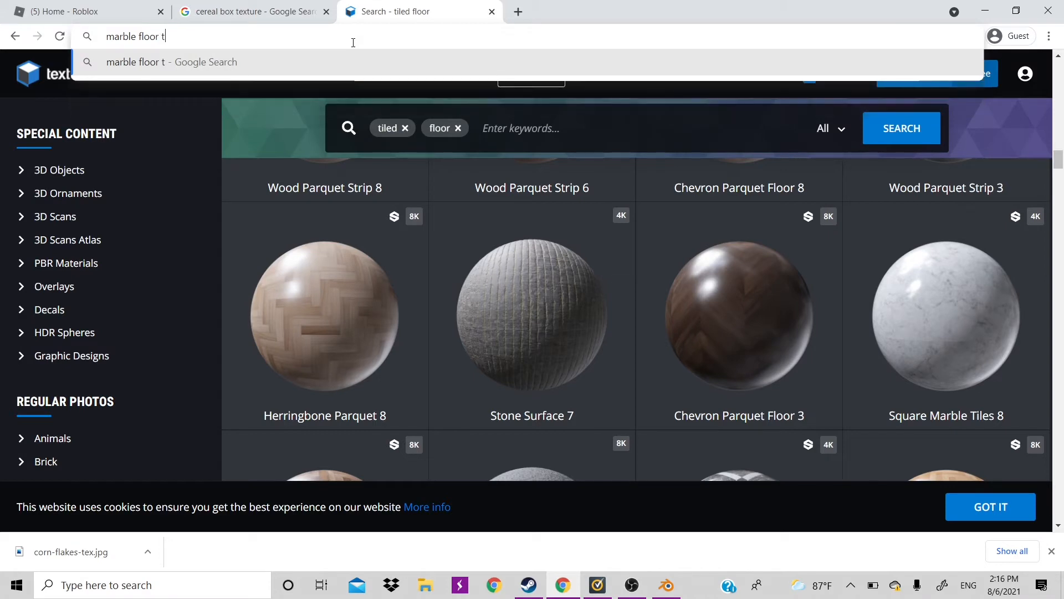
text(exture)
key(Return)
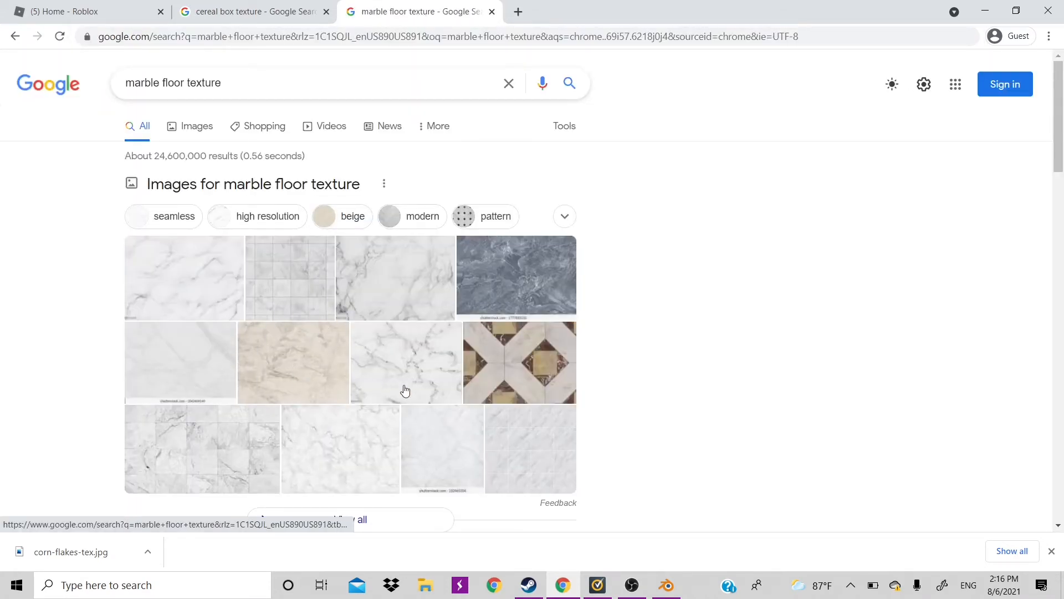
Open the white marble tile image with grid lines from Pinterest and save it to Downloads as marbleTile.
click(305, 276)
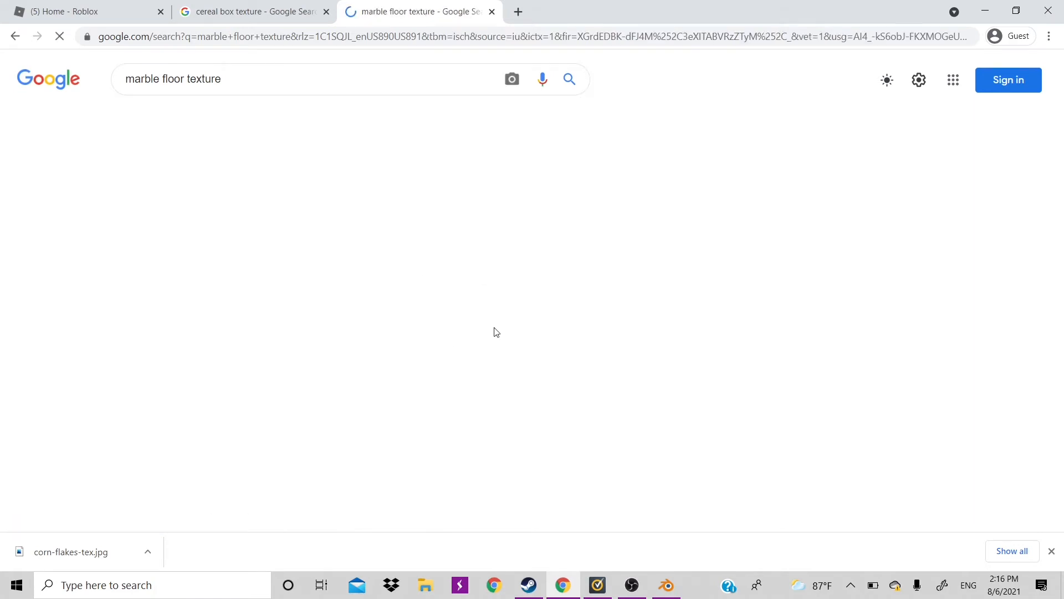
scroll(559, 332, down, 7)
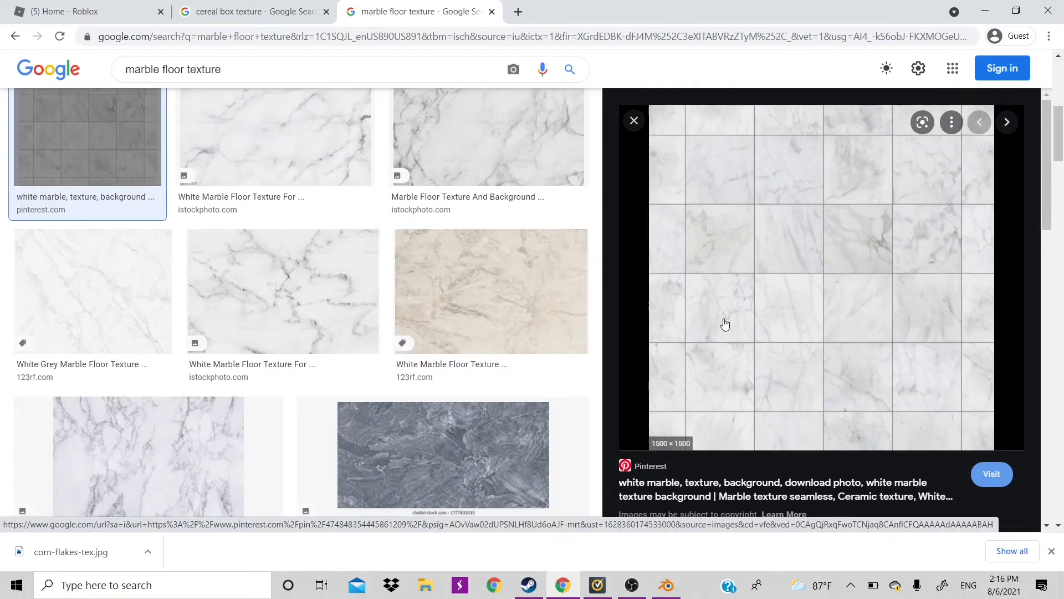
right_click(724, 320)
click(831, 464)
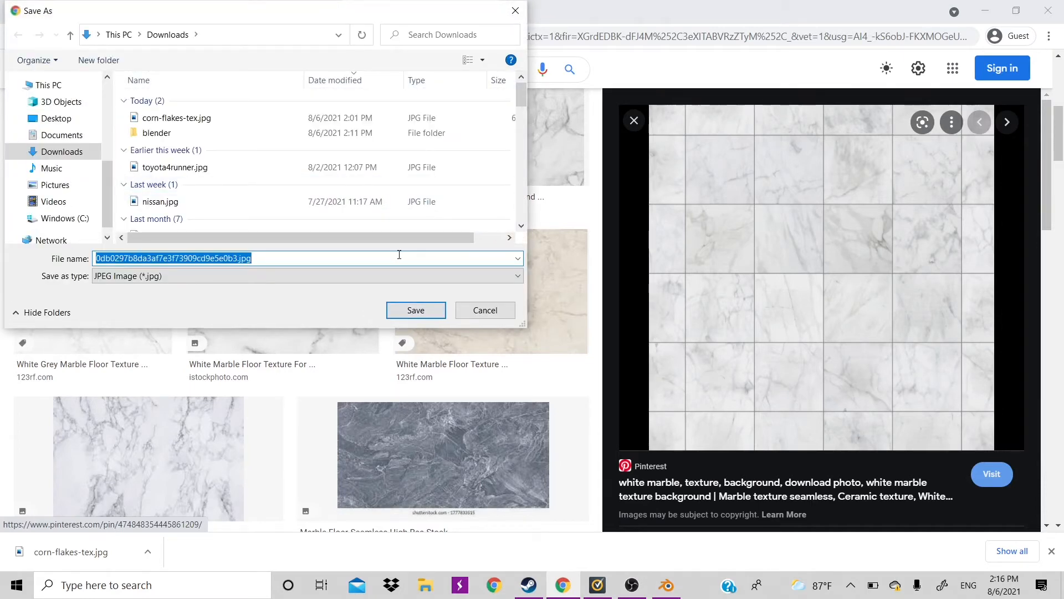
text(marbleTile)
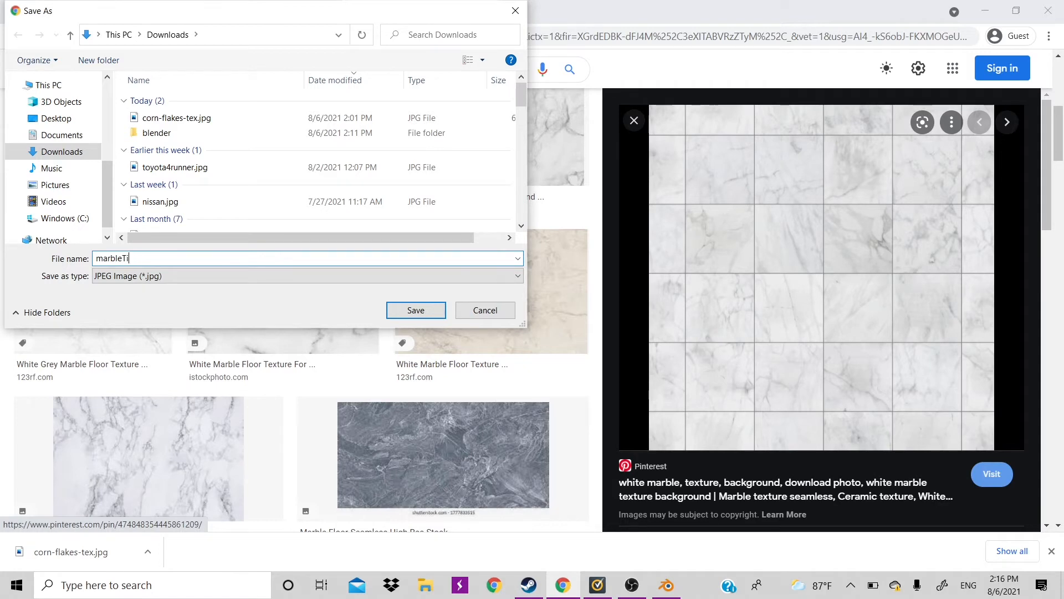
click(420, 317)
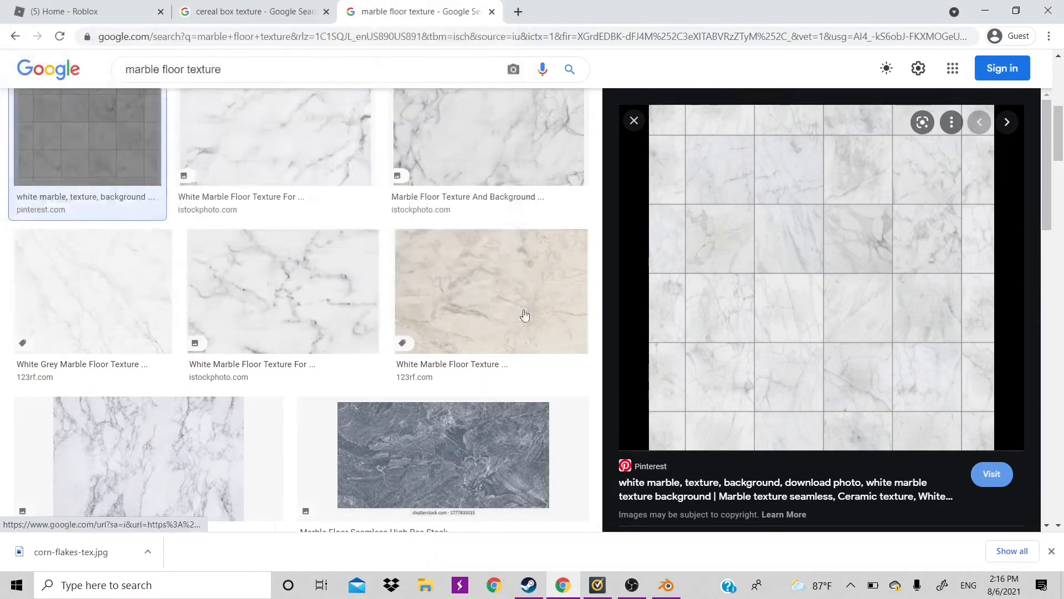
Switch to Blender's Shading workspace and add an Image Texture node beside the floor material's Principled BSDF.
click(660, 584)
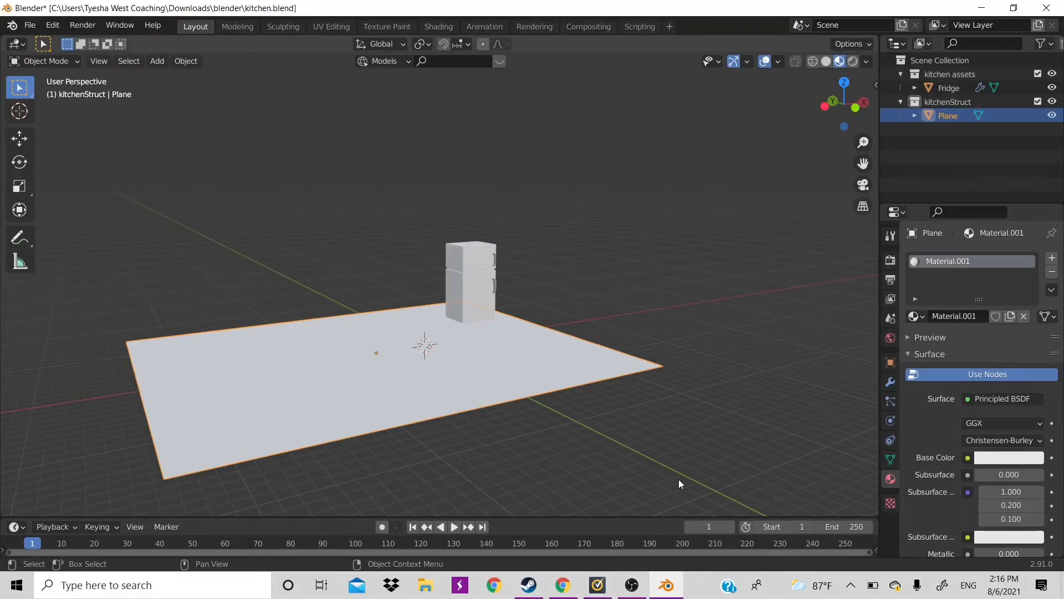
click(451, 25)
key(shift+a)
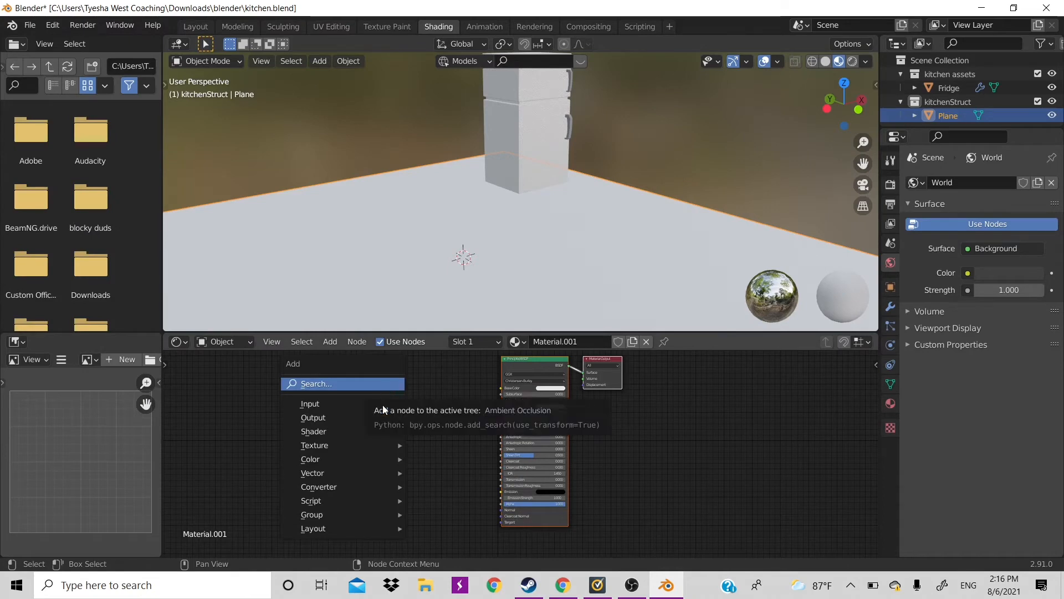
mouse_move(364, 445)
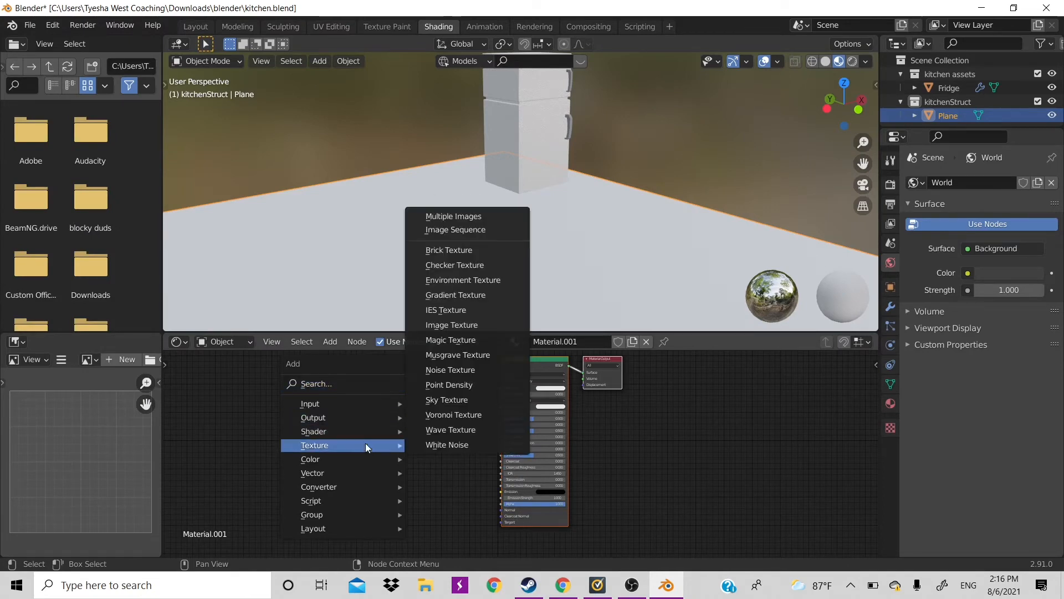
click(453, 330)
click(415, 401)
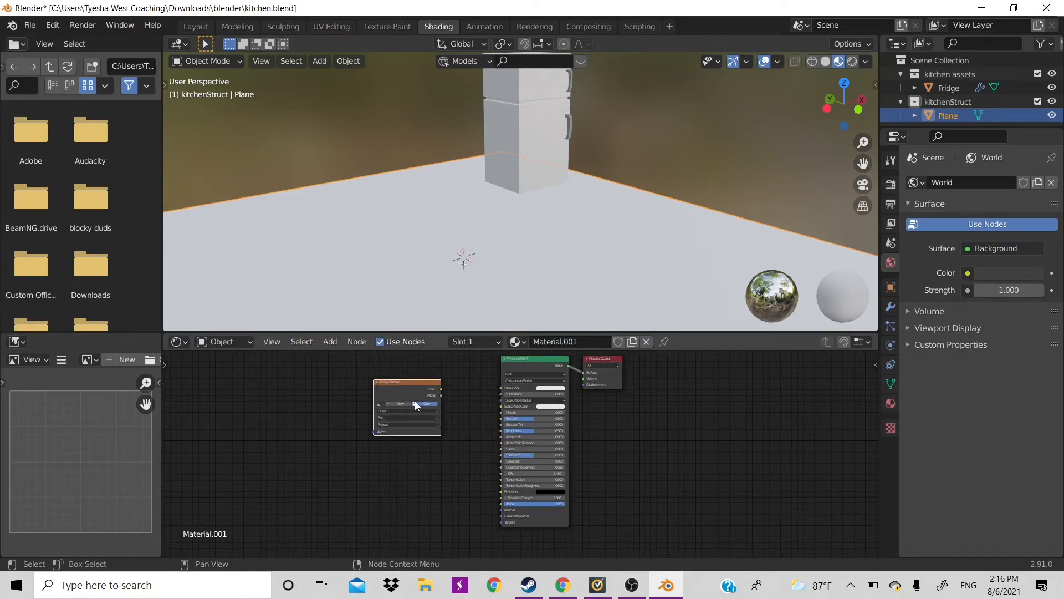
Load marbleTile.jpg from Downloads into the Image Texture node and link its Color output to the Principled BSDF's Base Color.
click(415, 403)
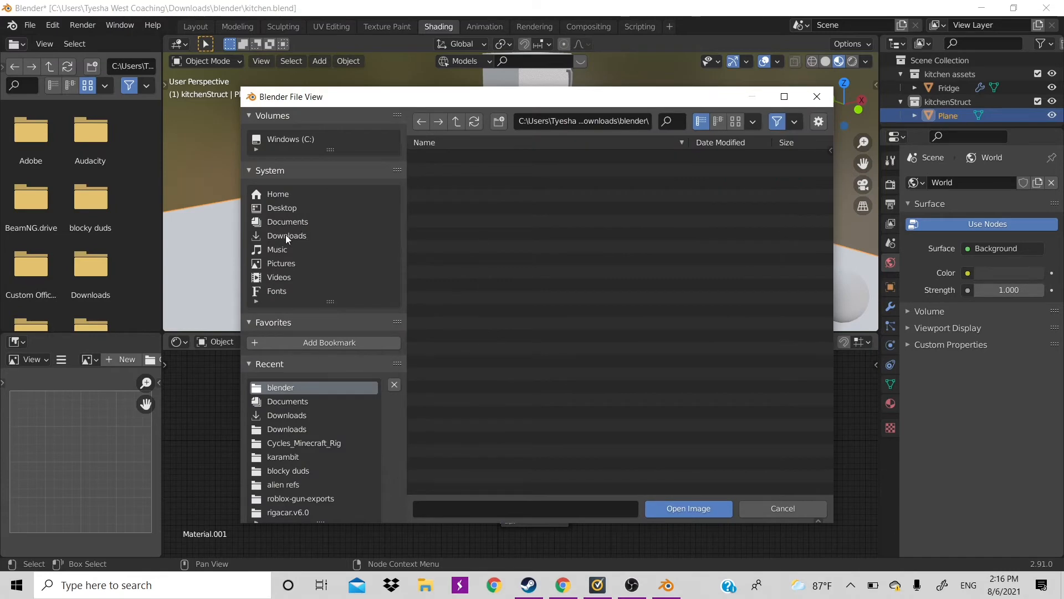
click(285, 236)
scroll(607, 271, down, 10)
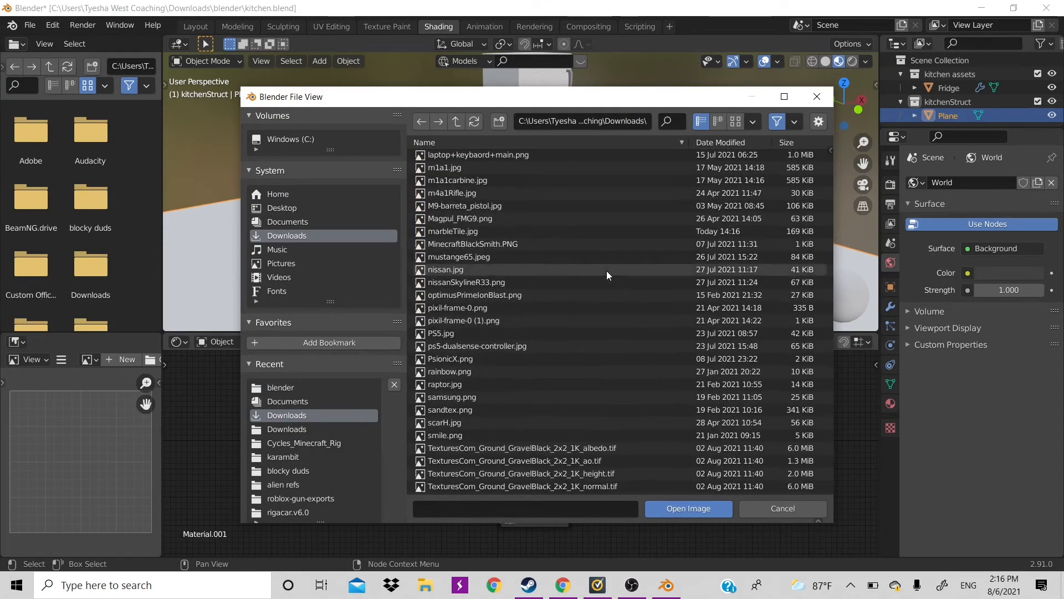
scroll(607, 272, down, 5)
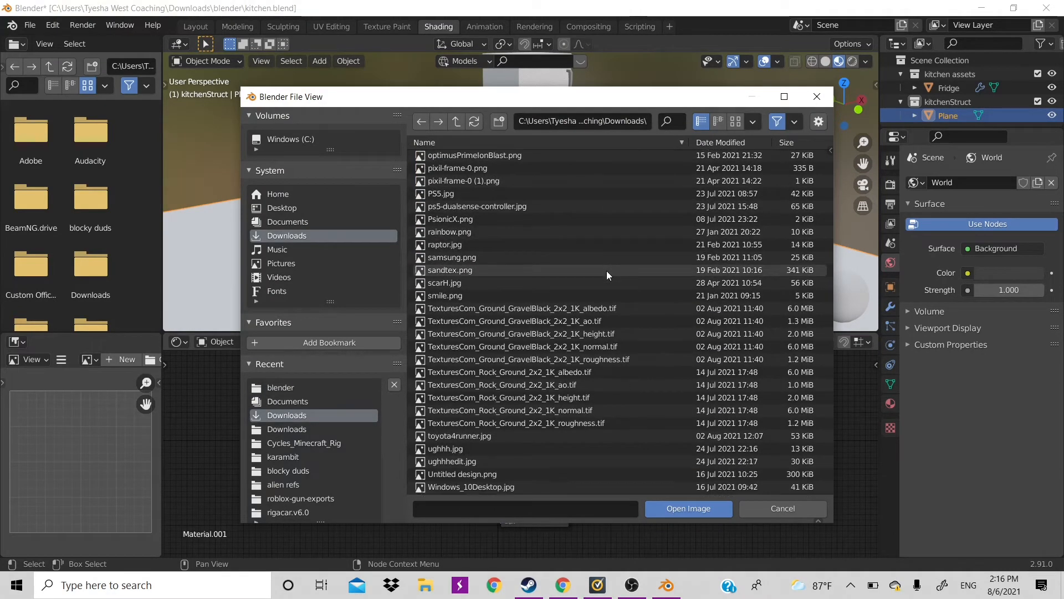
scroll(607, 271, up, 4)
scroll(606, 270, up, 6)
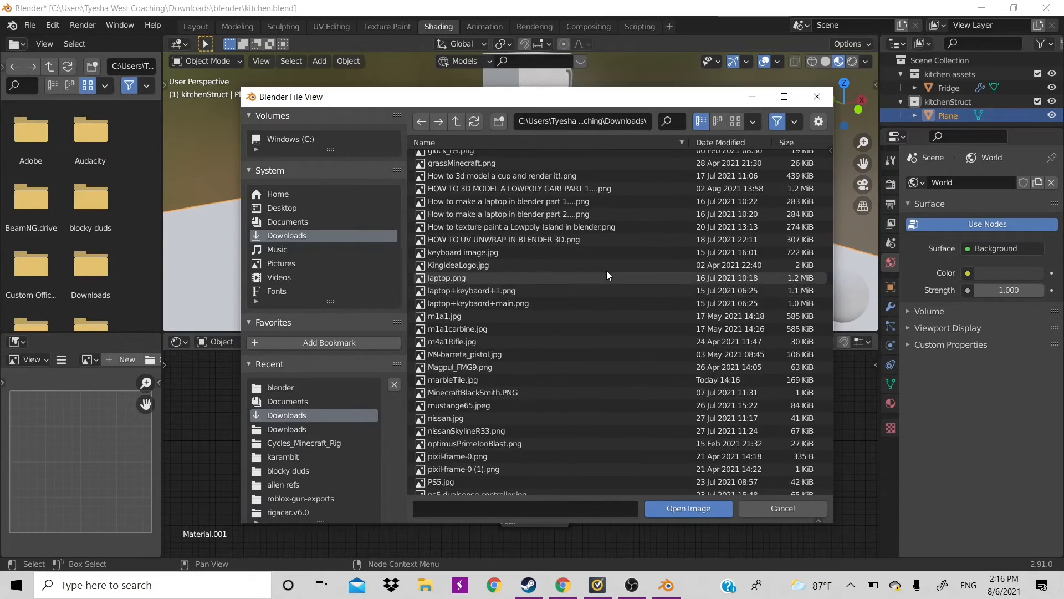
click(506, 379)
click(679, 510)
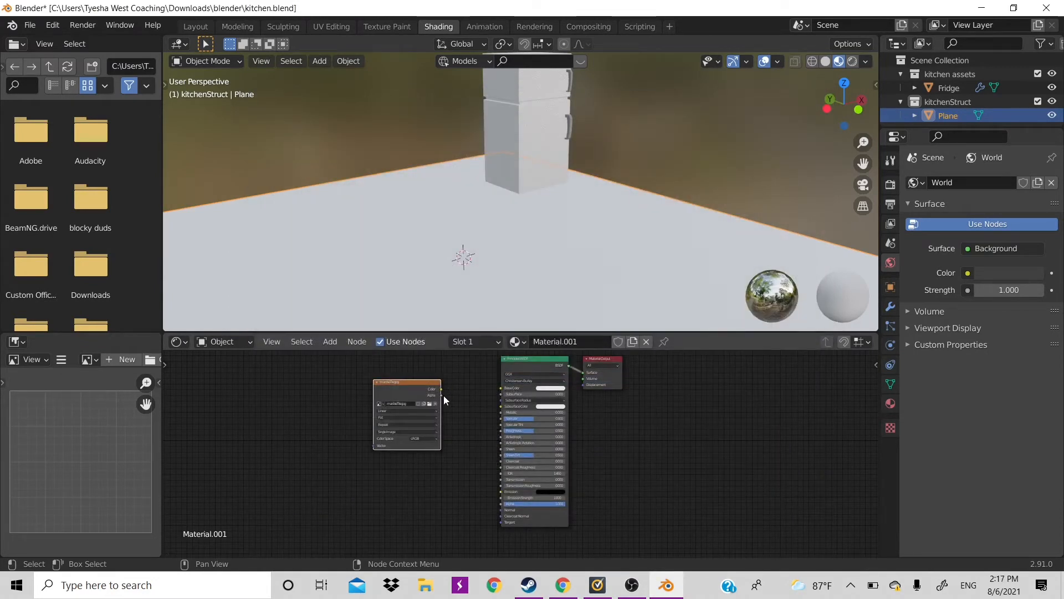
click(444, 391)
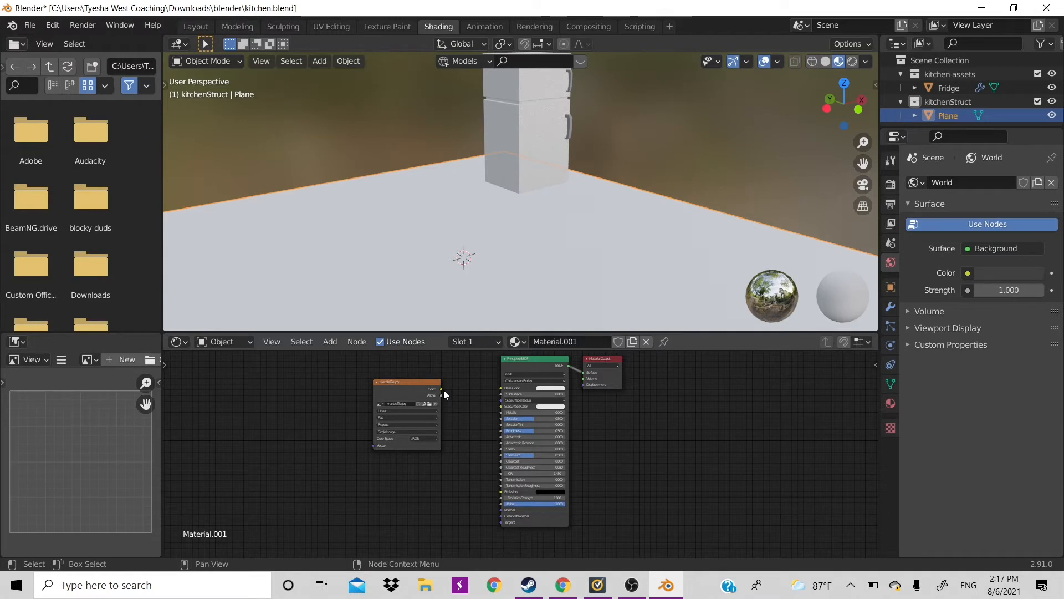
drag(440, 390, 501, 388)
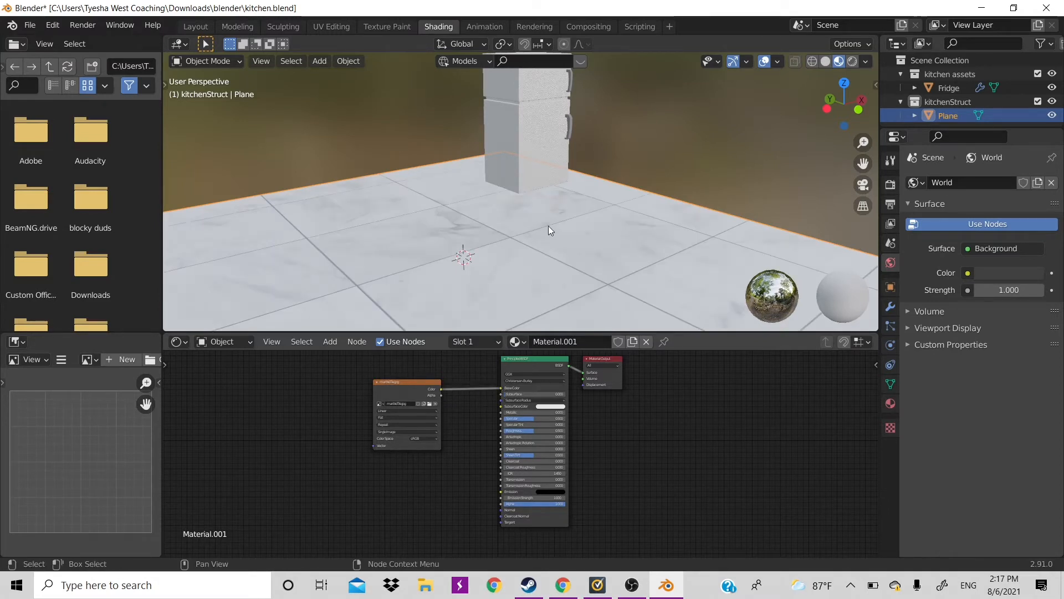
Deselect the floor plane and examine its marble tile texture around the fridge from near and far.
scroll(560, 204, down, 6)
click(643, 262)
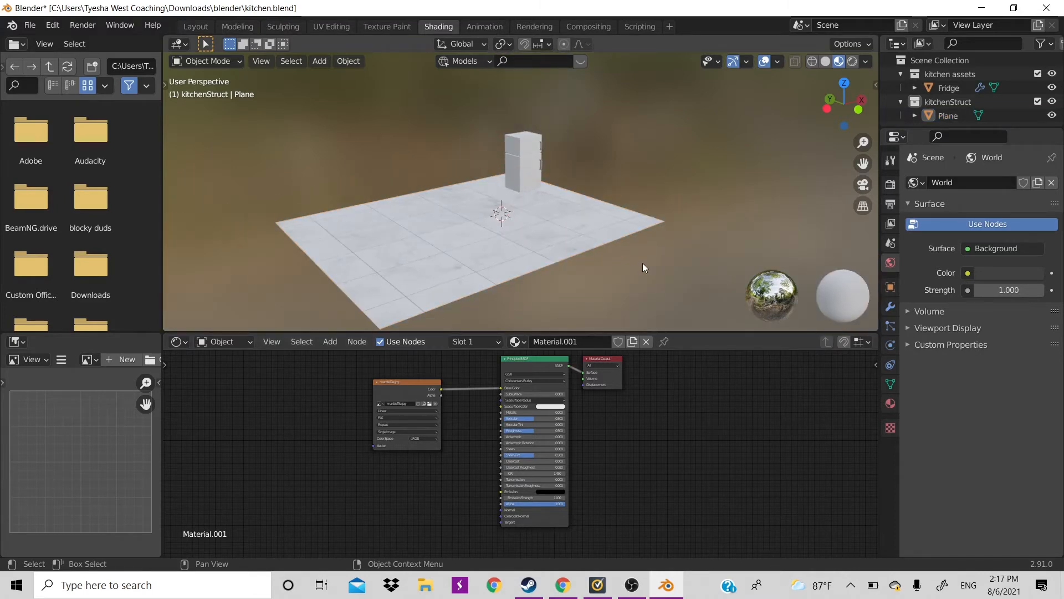
scroll(643, 263, up, 6)
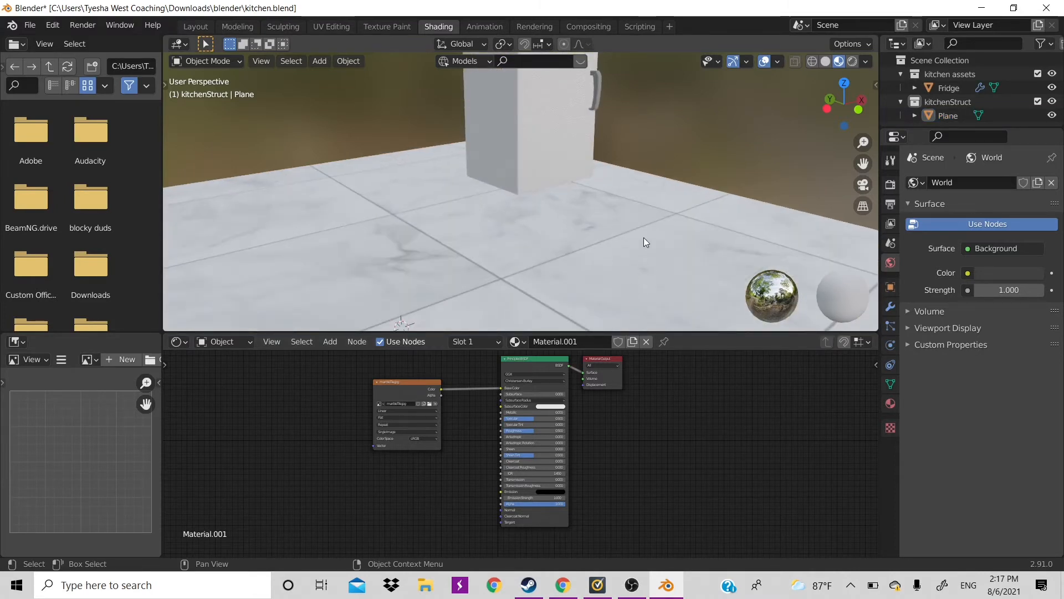
scroll(640, 247, down, 6)
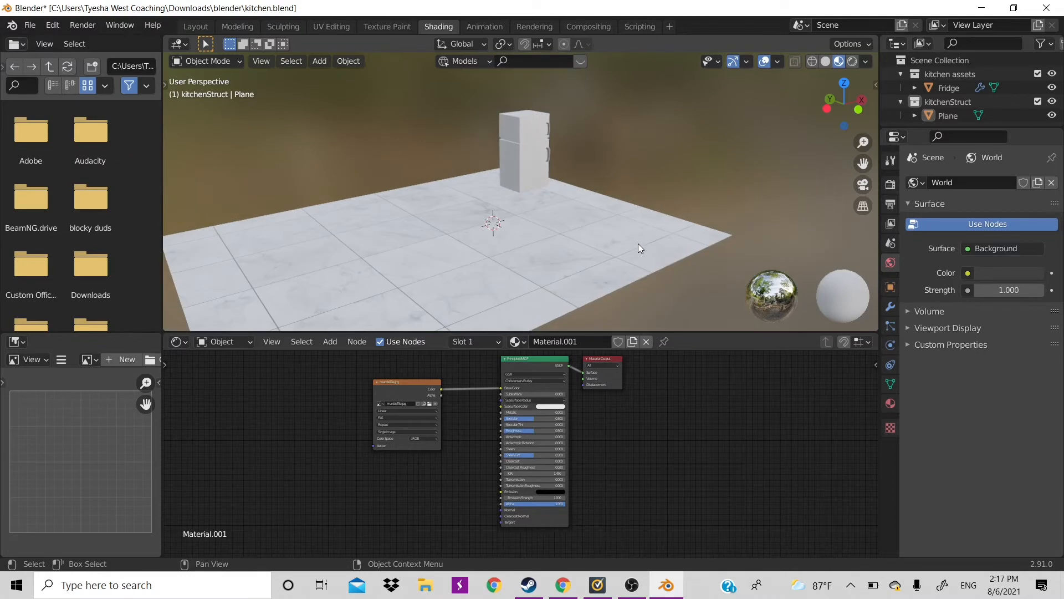
scroll(640, 248, up, 5)
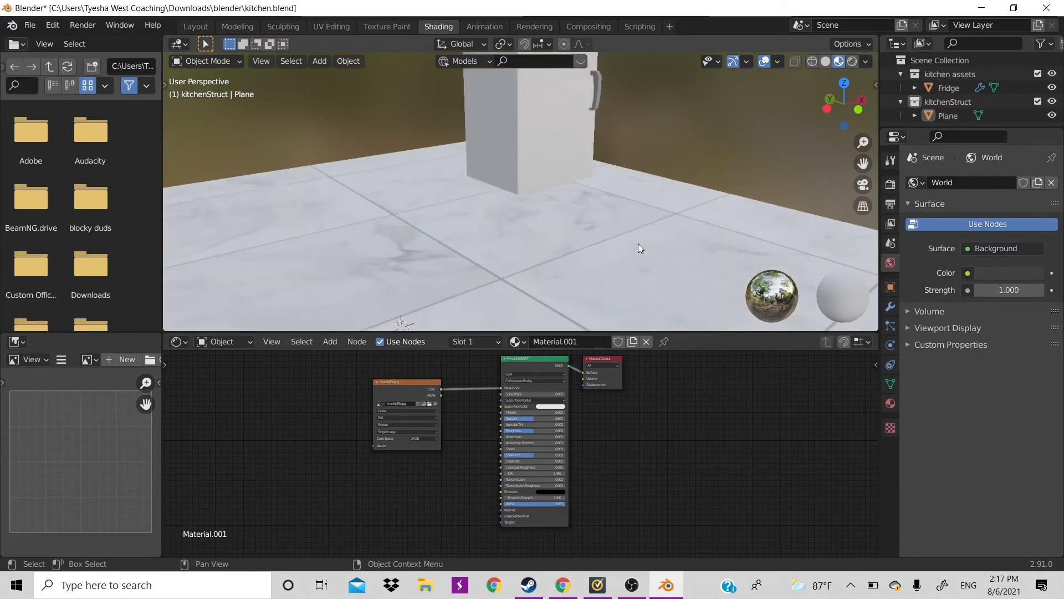
scroll(638, 244, down, 6)
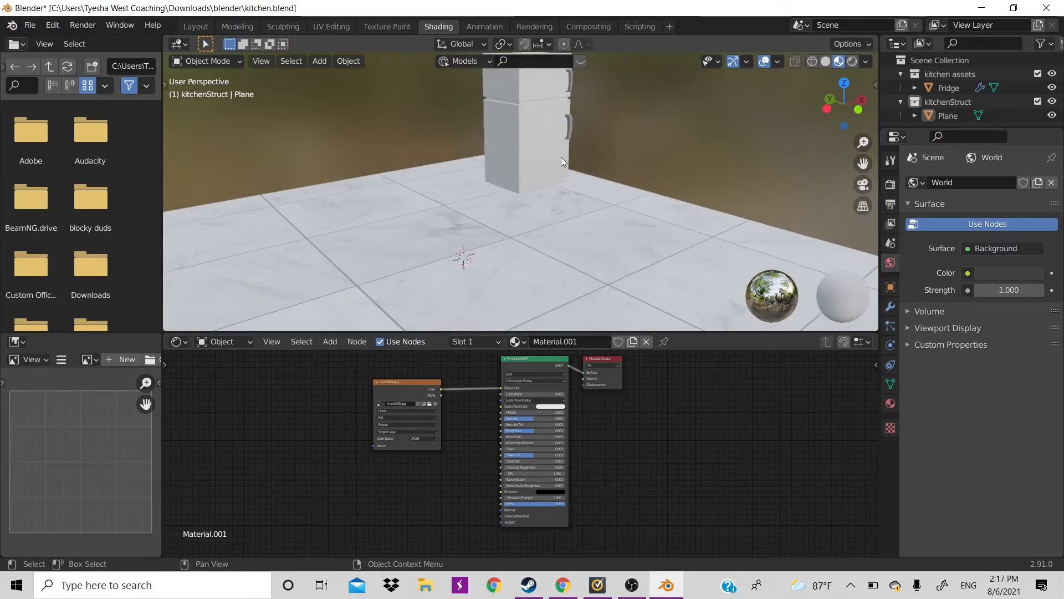
scroll(561, 157, down, 2)
scroll(561, 158, down, 2)
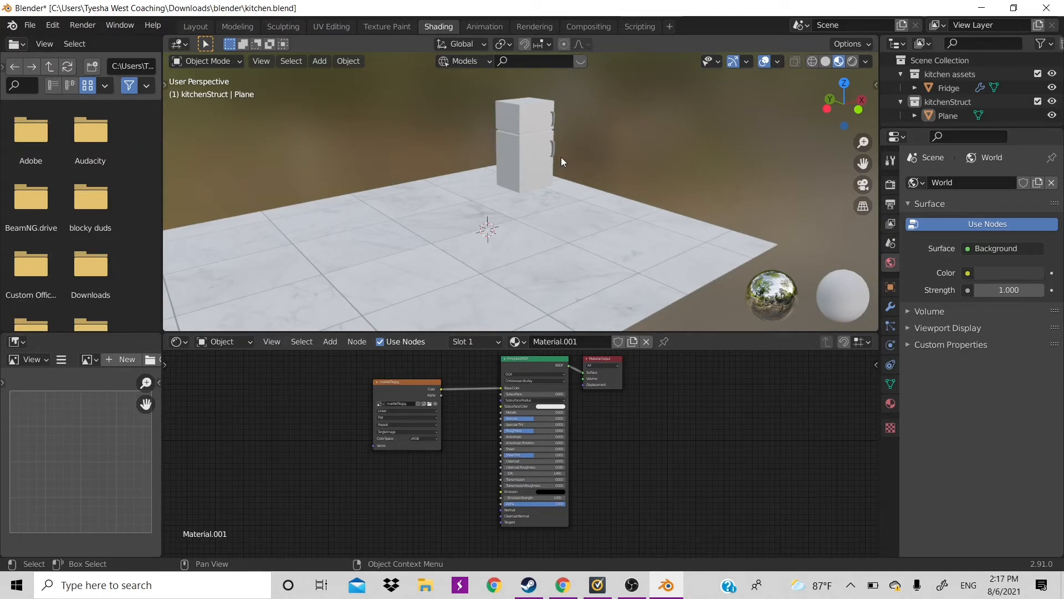
Scale the fridge up uniformly and raise it along Z so its base sits on the marble floor.
click(533, 159)
key(s)
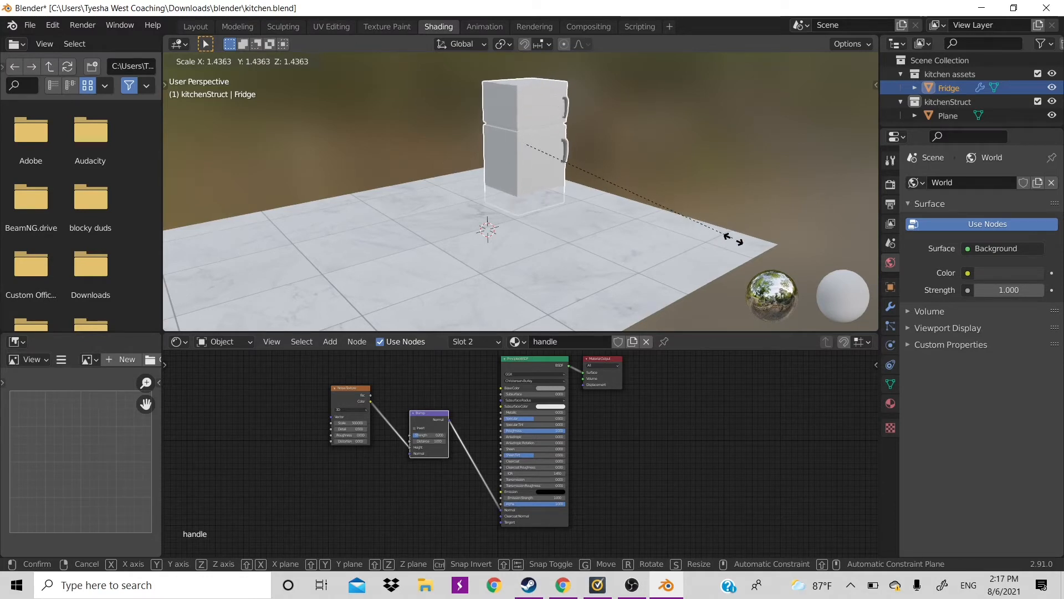
click(682, 240)
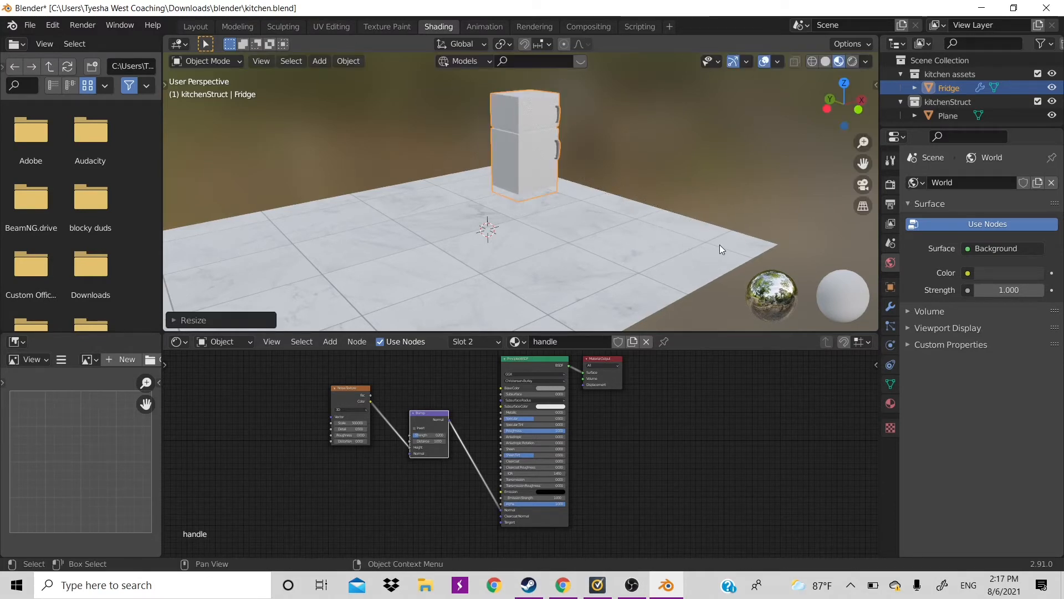
key(g)
key(z)
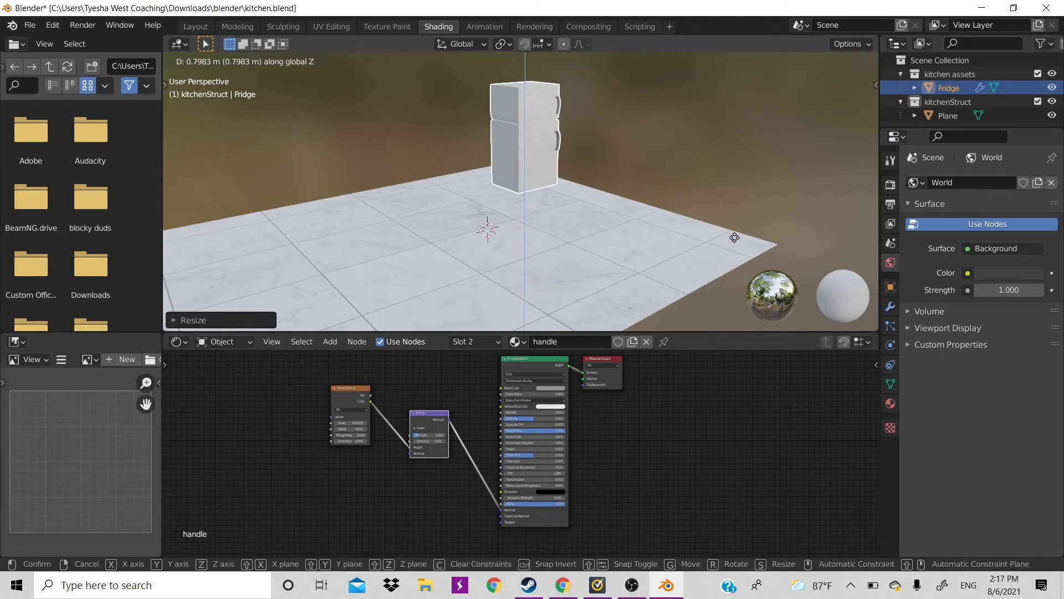
click(735, 239)
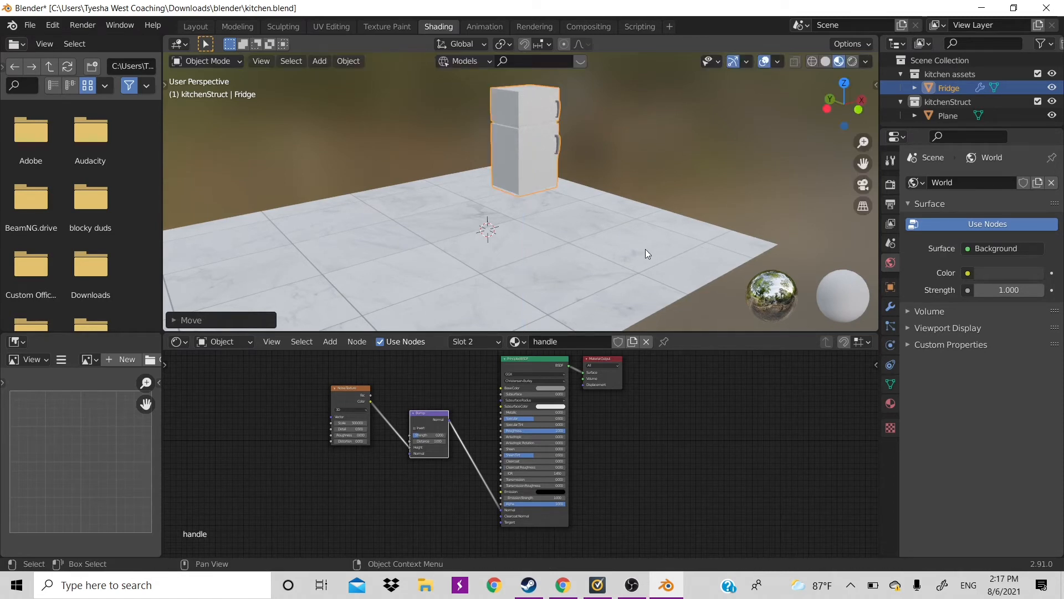
Try scaling the floor plane down uniformly to about 0.46 of its size, and undo the resize.
click(645, 249)
key(s)
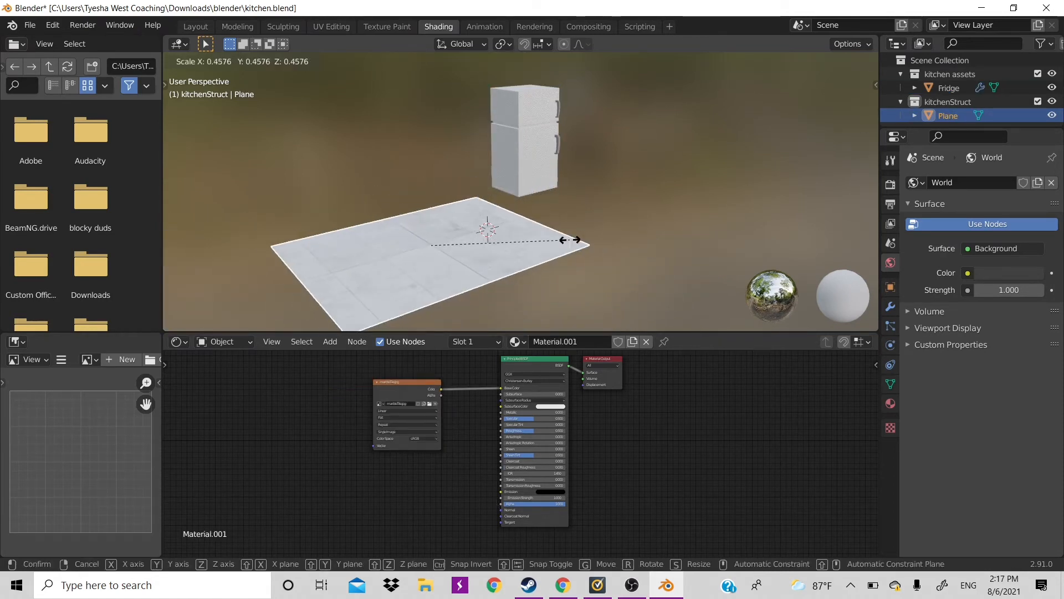
click(571, 242)
key(ctrl+z)
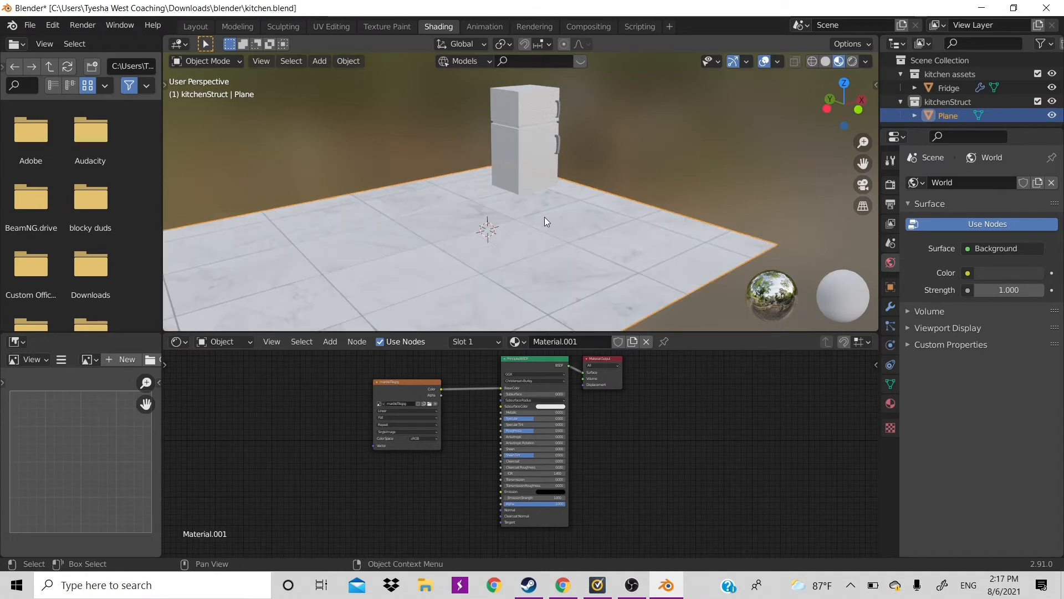
Shrink the floor plane uniformly to a small rectangle in front of the fridge.
key(s)
key(x)
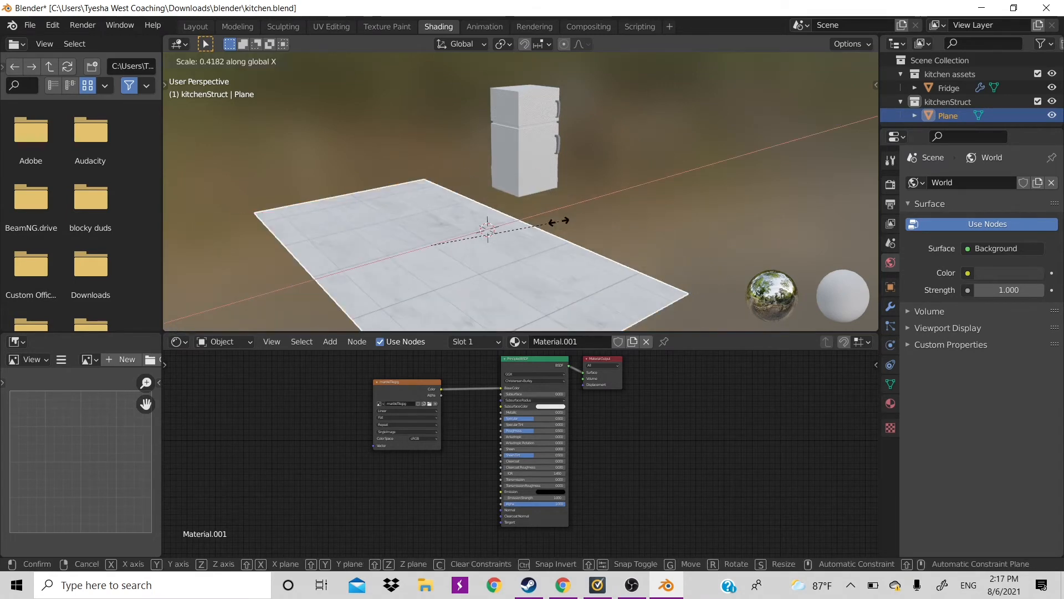
key(x)
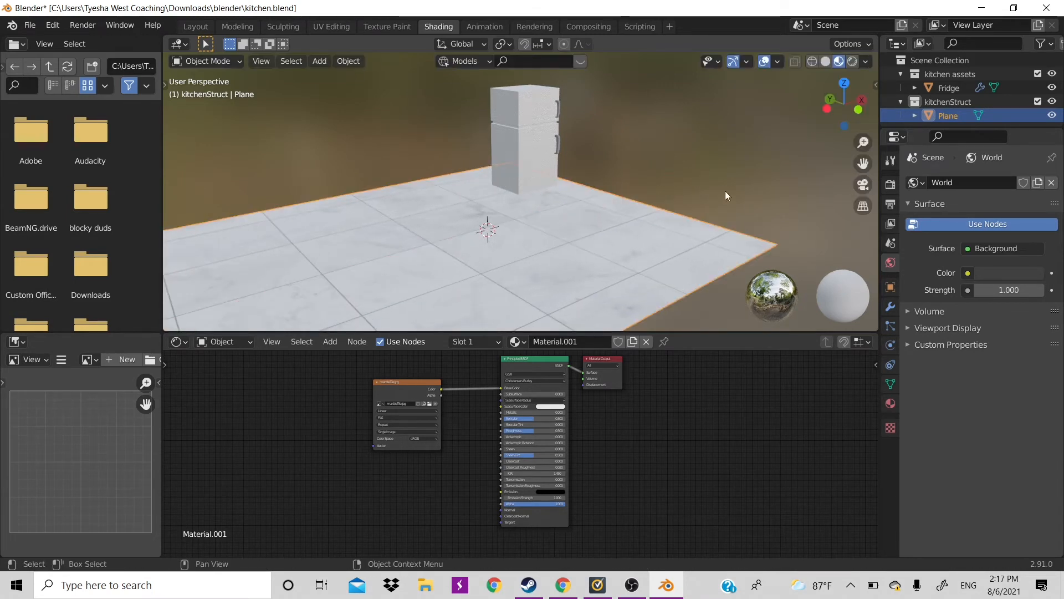
click(580, 222)
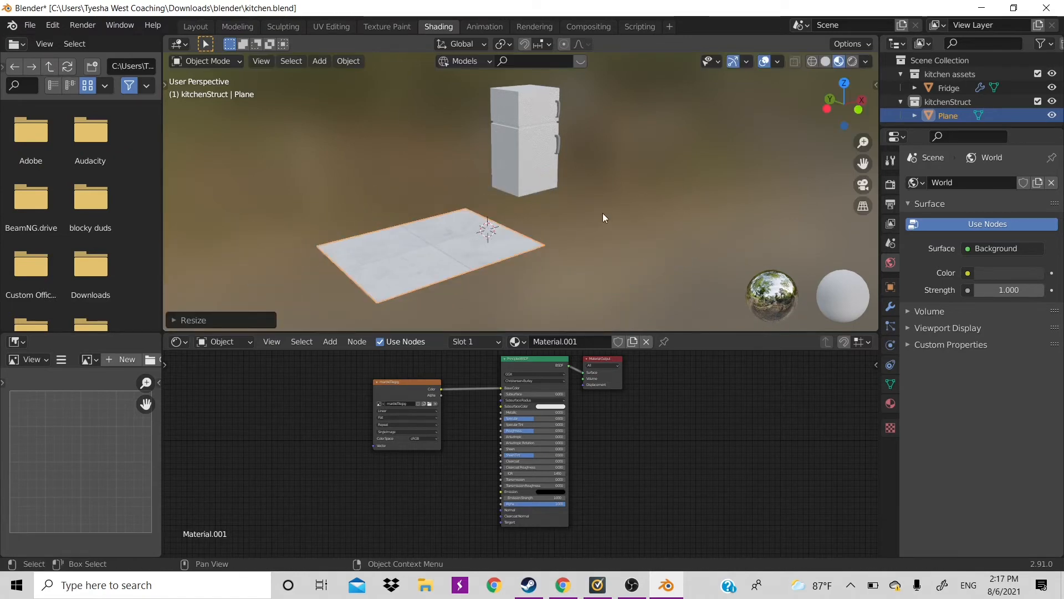
Move the floor plane along the X axis to bring it next to the fridge.
click(674, 178)
key(g)
key(x)
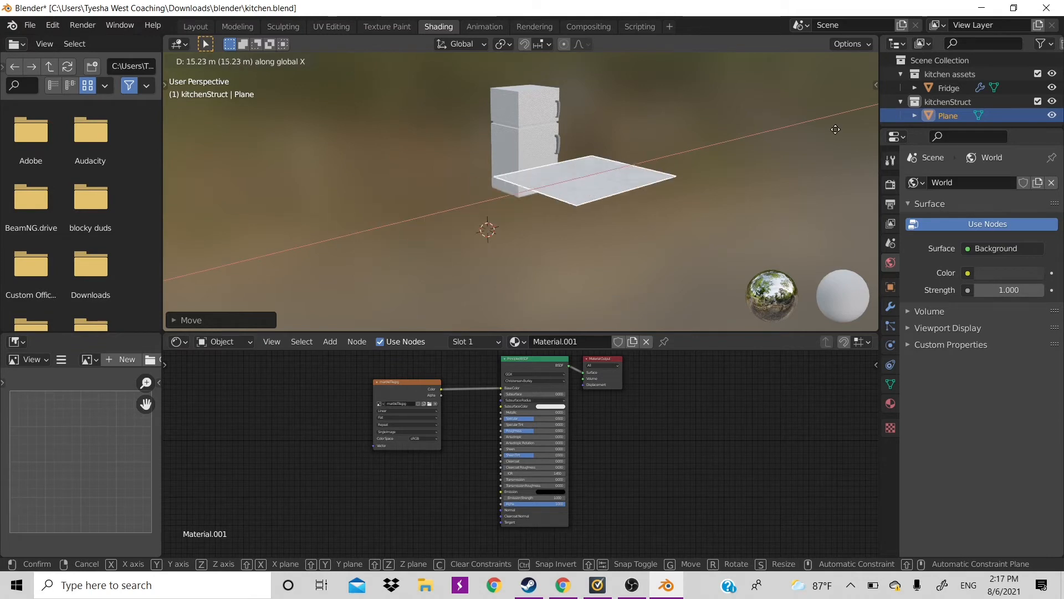
click(732, 168)
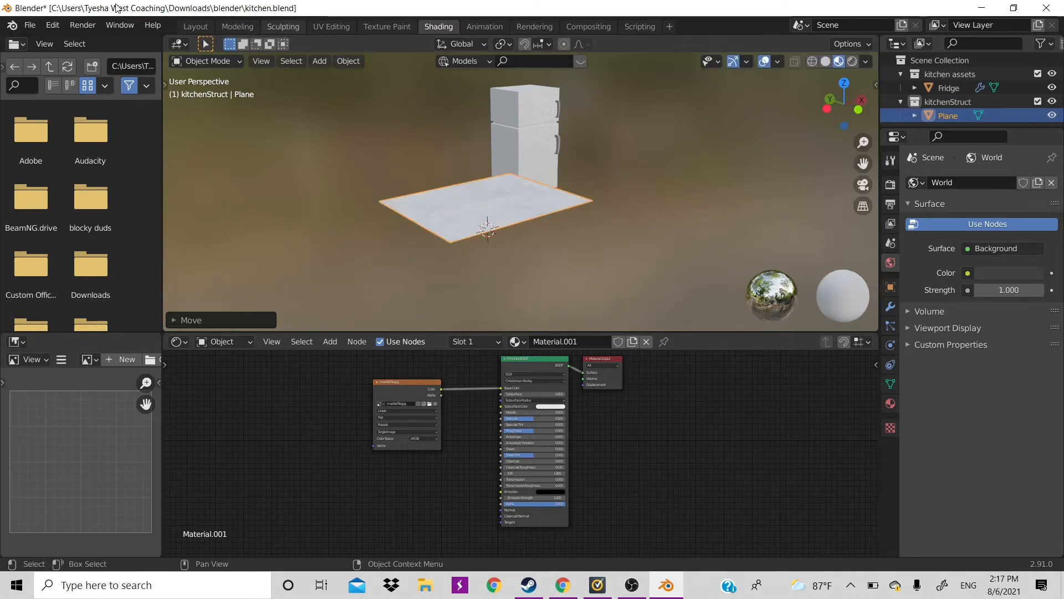
Switch to the Layout workspace and lower the floor plane about 2.17 m along Z, below the fridge.
click(195, 27)
scroll(549, 360, up, 5)
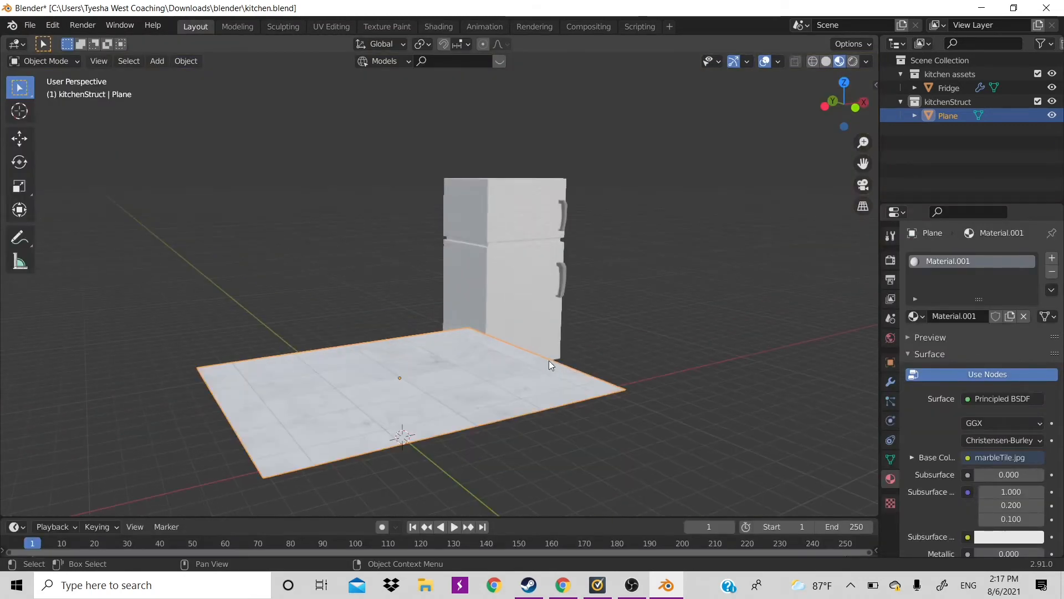
drag(845, 103, 853, 106)
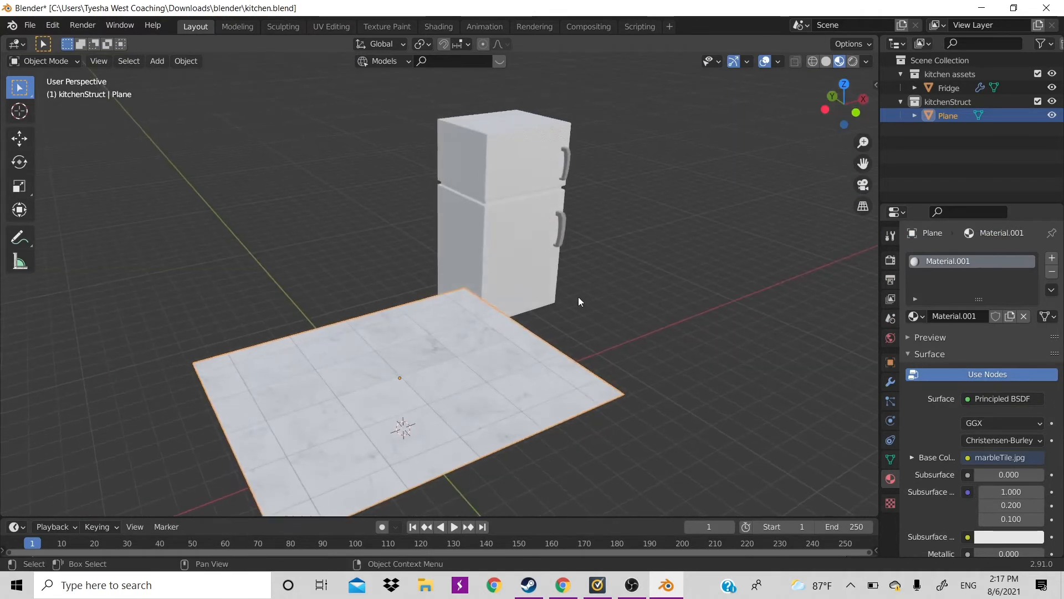
key(g)
key(z)
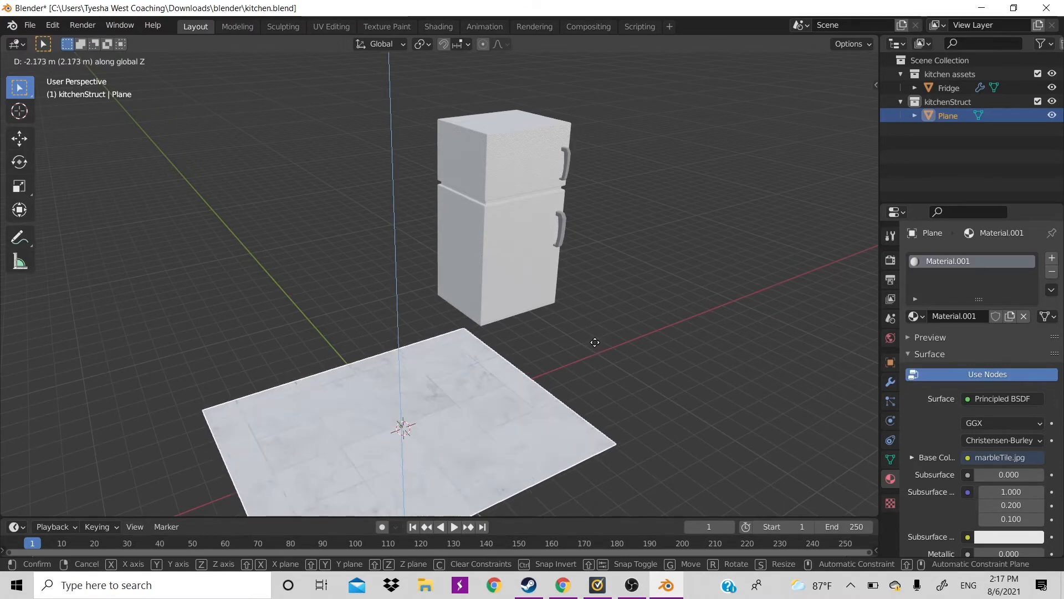
click(595, 342)
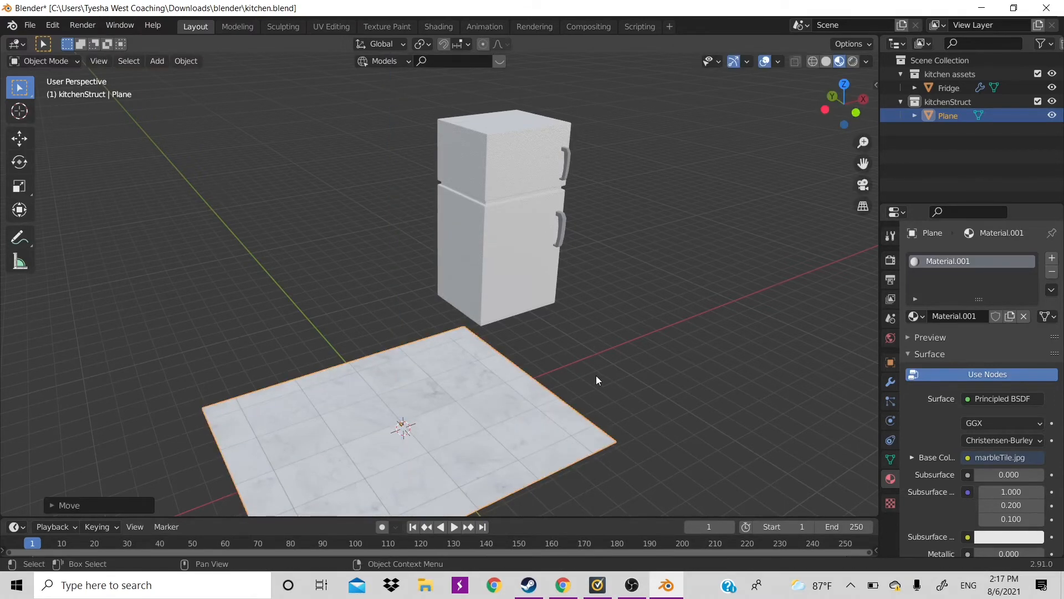
In top view, move the floor plane about 5.95 m in X and 4.2 m in Y so its corner lies under the fridge.
key(KP_7)
key(g)
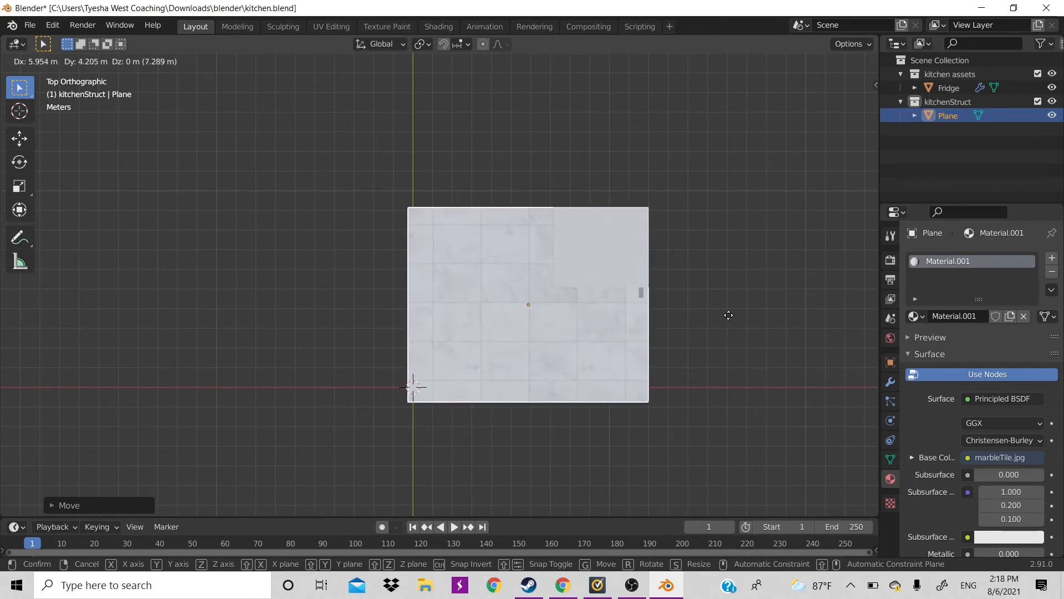
click(729, 315)
Adjust the fridge's height along Z until its base rests level with the floor plane.
mouse_move(837, 107)
mouse_down()
mouse_move(823, 143)
mouse_move(868, 140)
mouse_move(876, 126)
mouse_move(832, 111)
mouse_move(834, 124)
mouse_up()
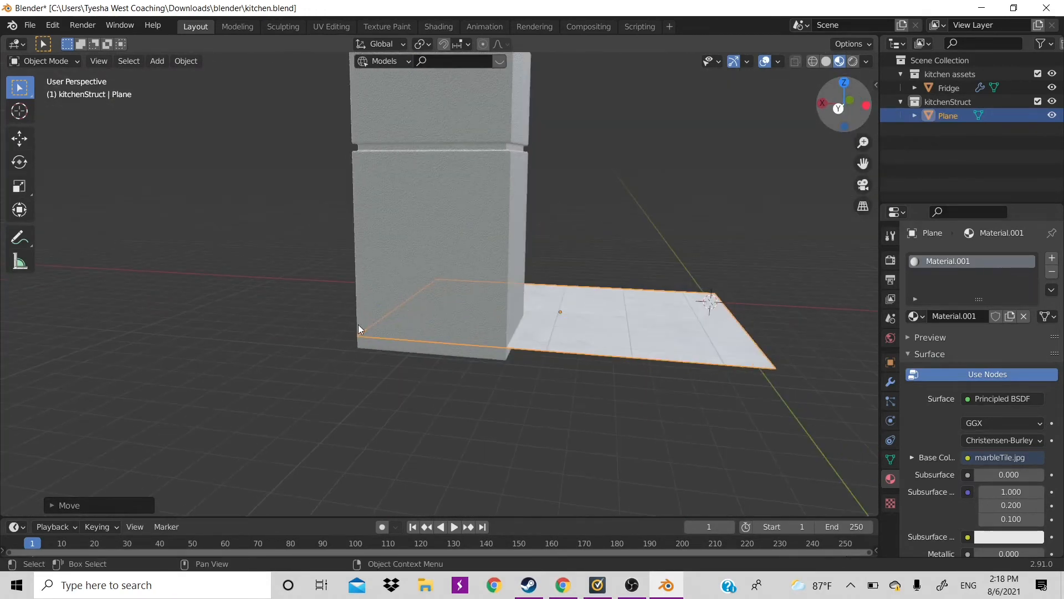
click(423, 302)
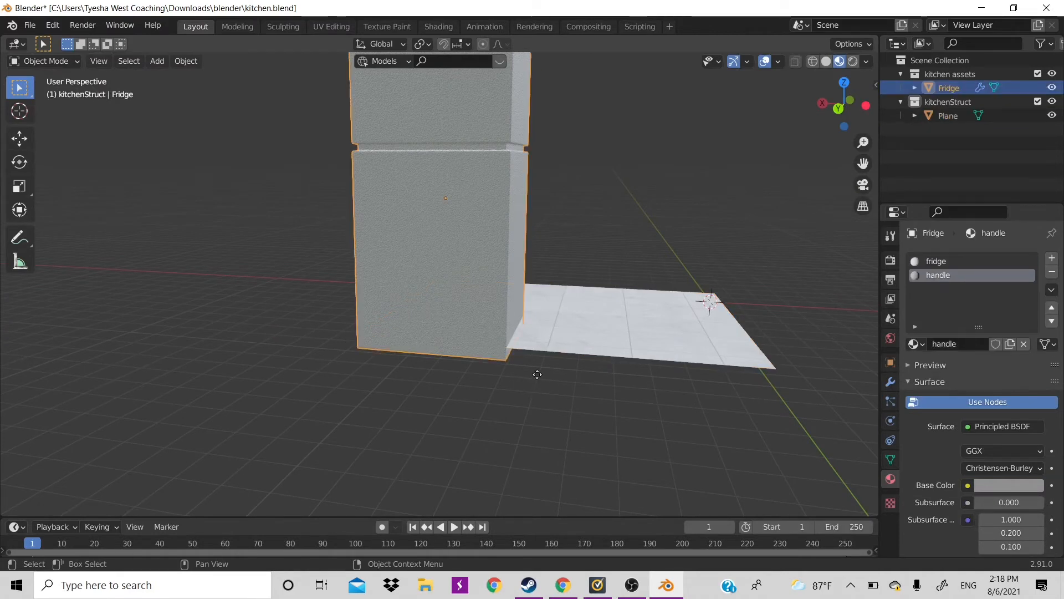
key(g)
key(z)
click(541, 427)
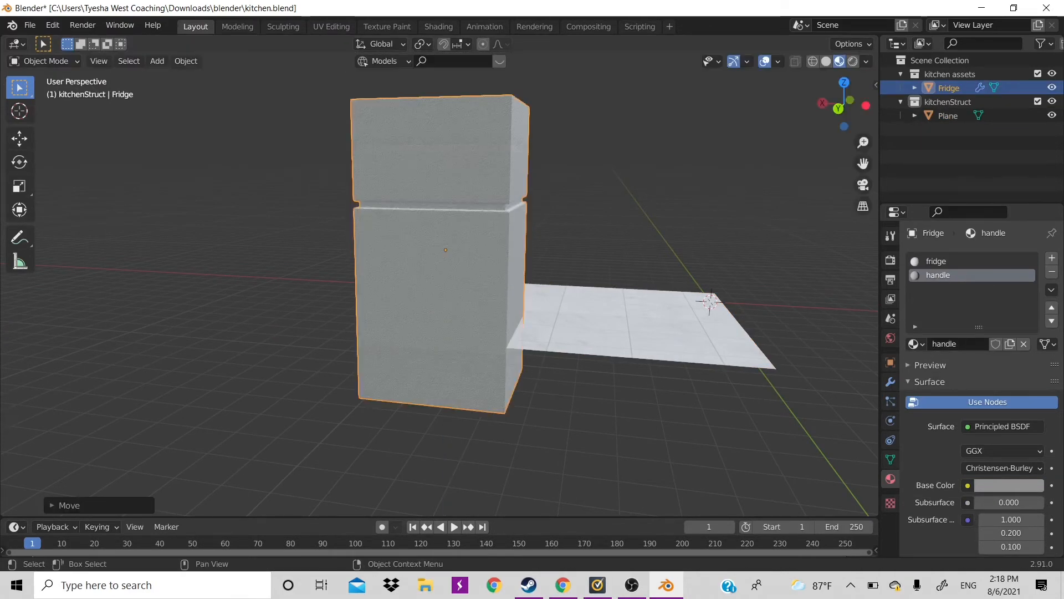
key(g)
key(z)
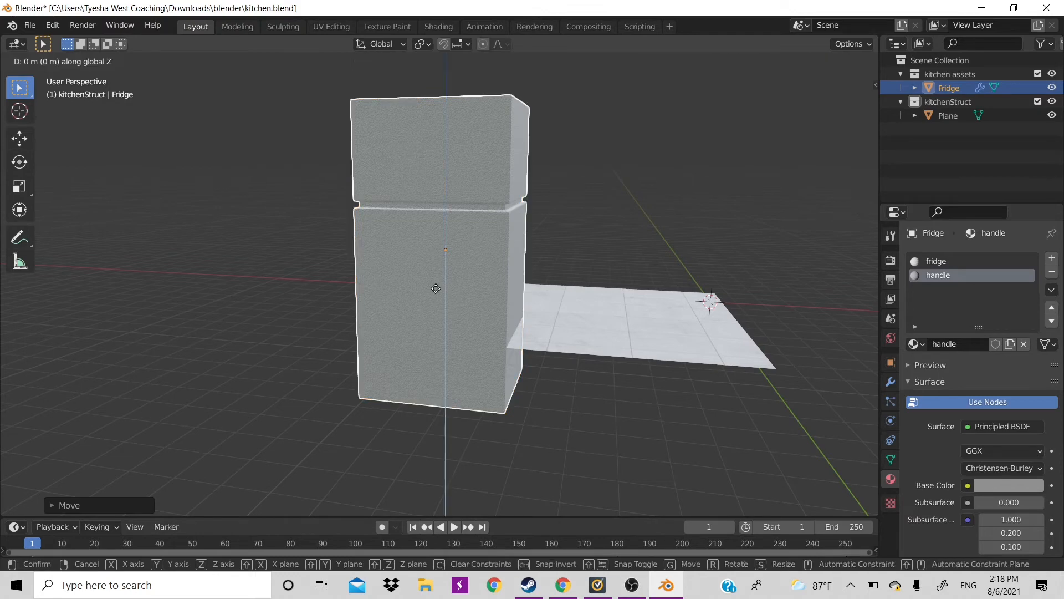
click(431, 227)
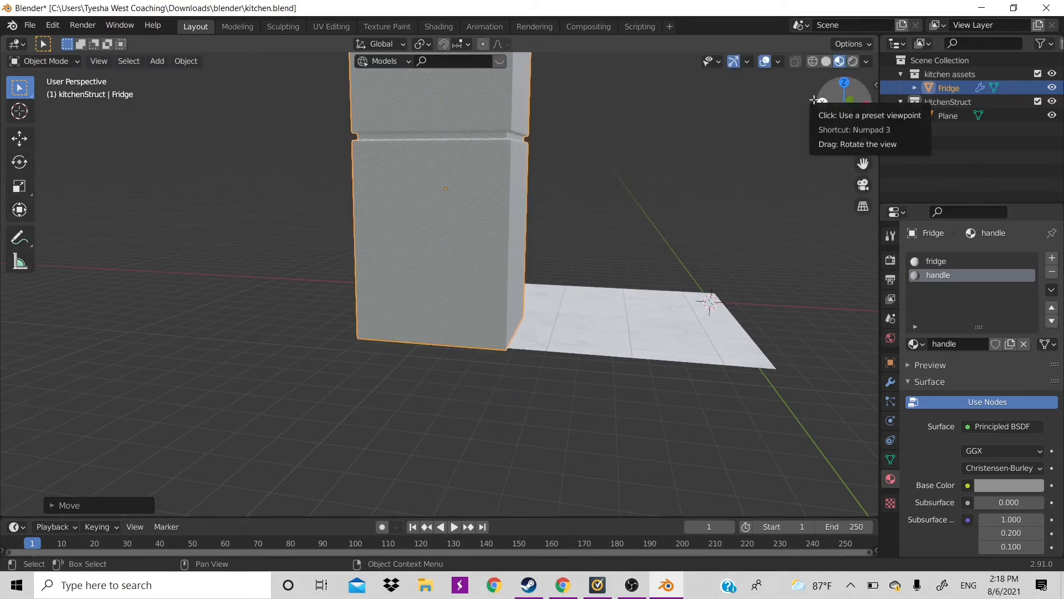
Add an Array modifier to the floor plane with a relative X offset factor of -1.
drag(811, 97, 632, 138)
scroll(530, 315, down, 3)
click(513, 355)
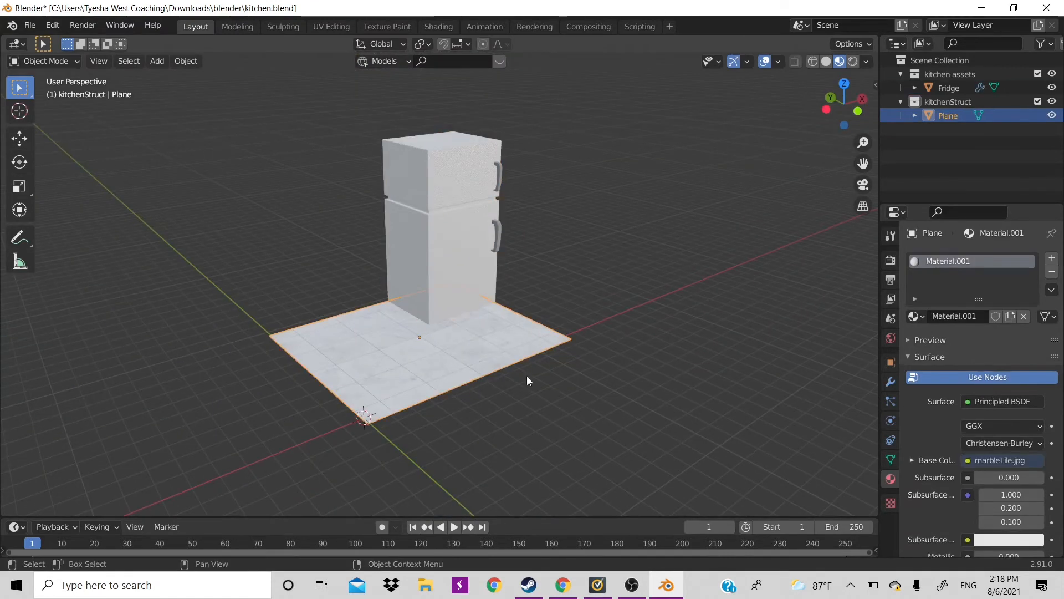
click(890, 382)
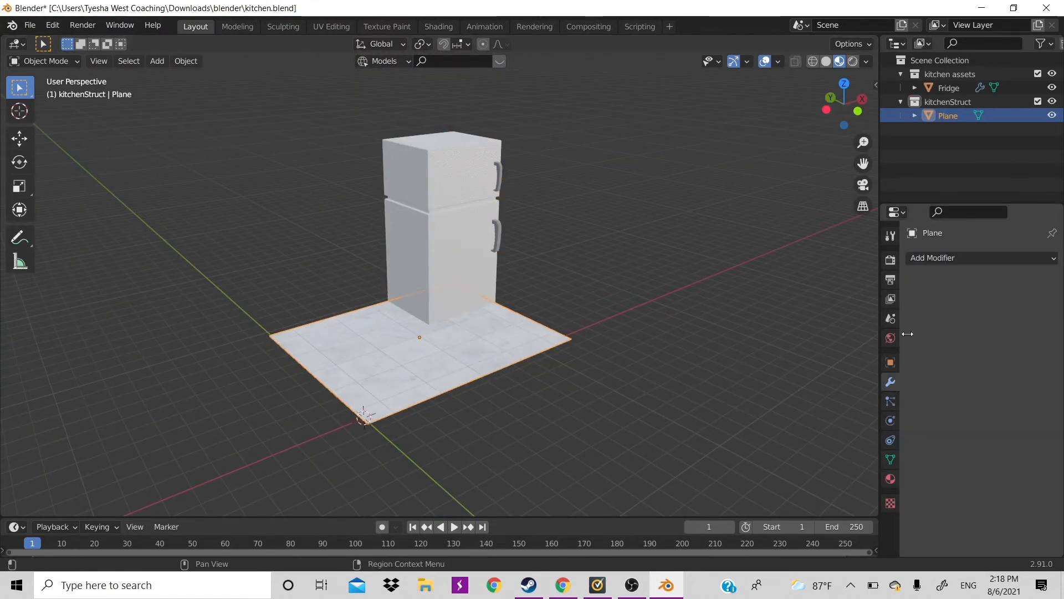
click(952, 257)
click(770, 295)
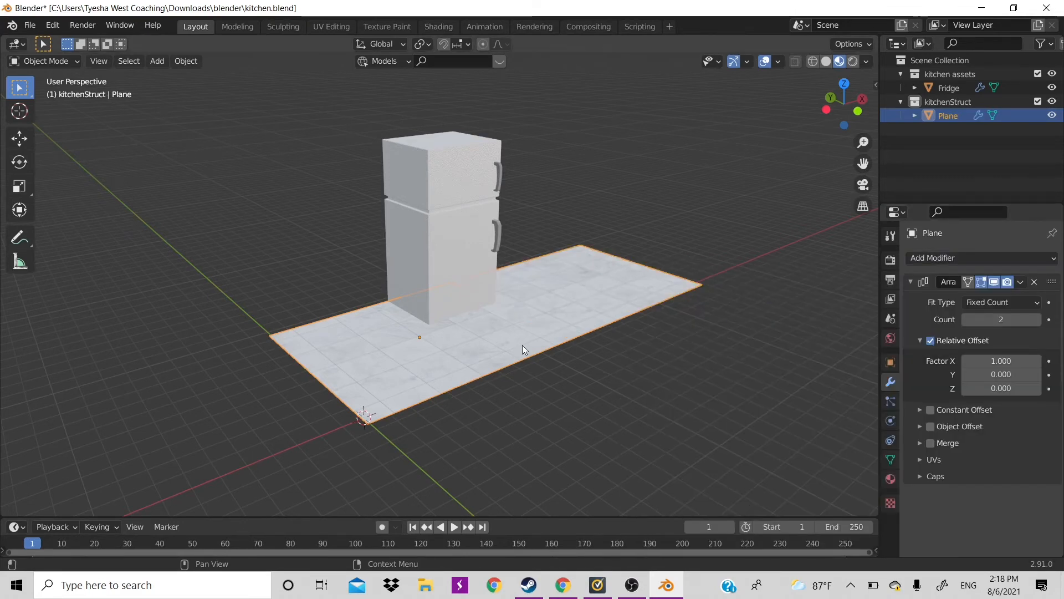
click(1002, 362)
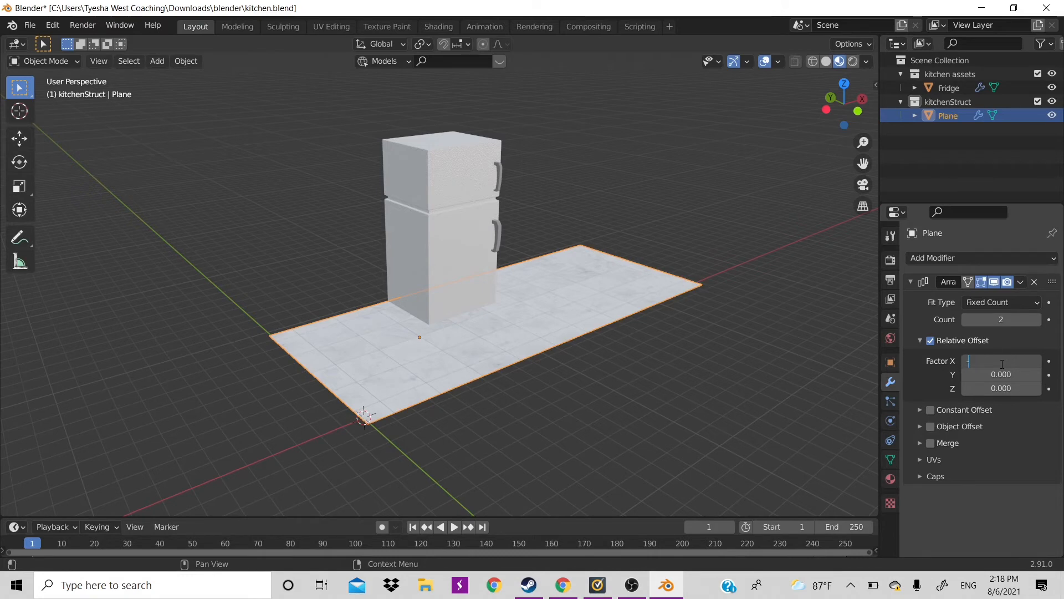
text(-1)
key(Return)
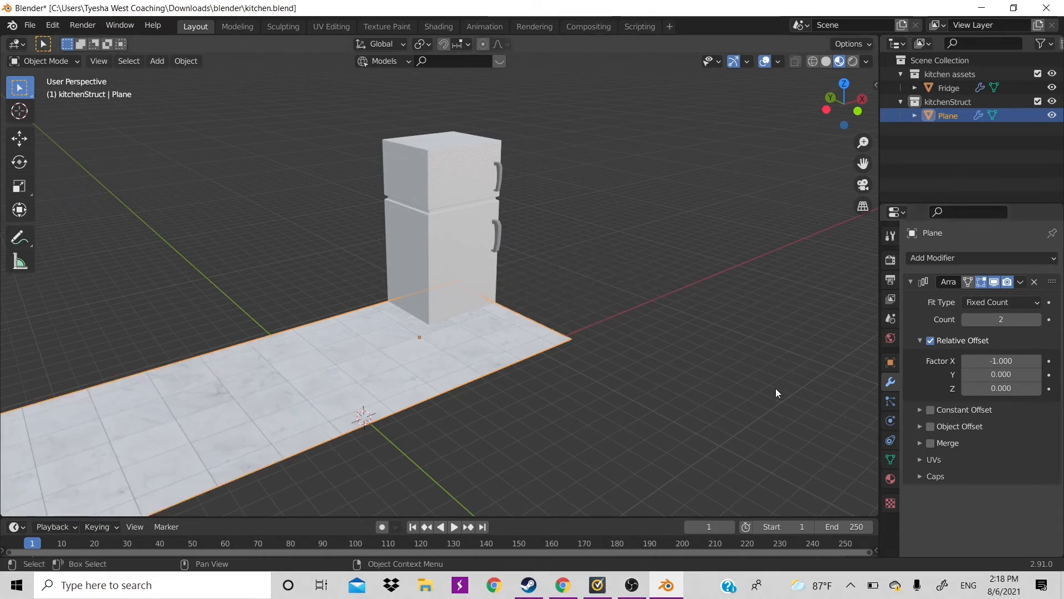
Set the floor plane's Array count to 4 to extend the row of tiles.
scroll(577, 364, down, 3)
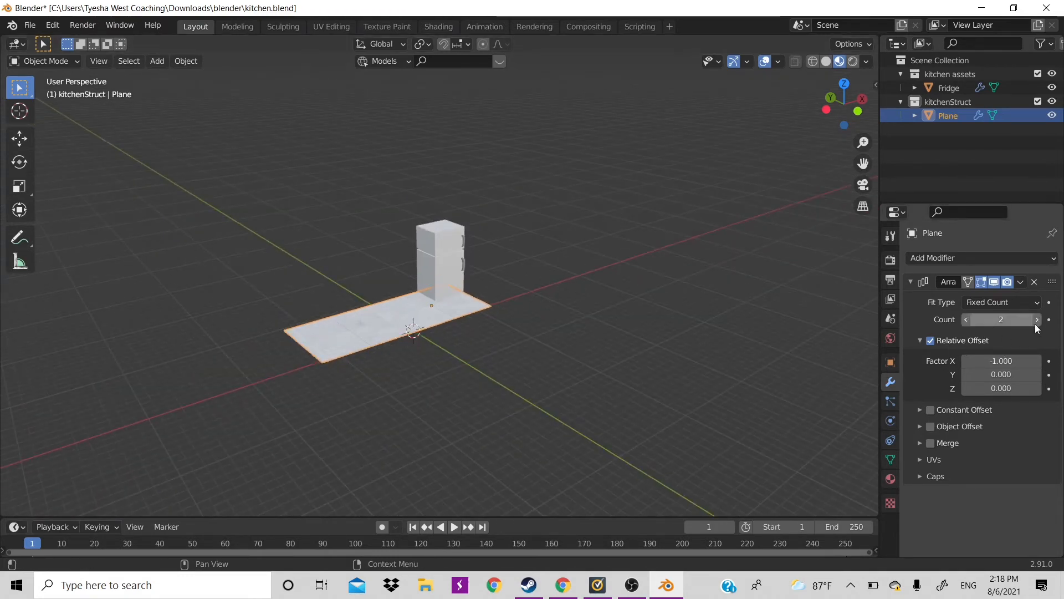
mouse_move(997, 319)
mouse_down()
mouse_move(1012, 319)
mouse_move(998, 320)
mouse_up()
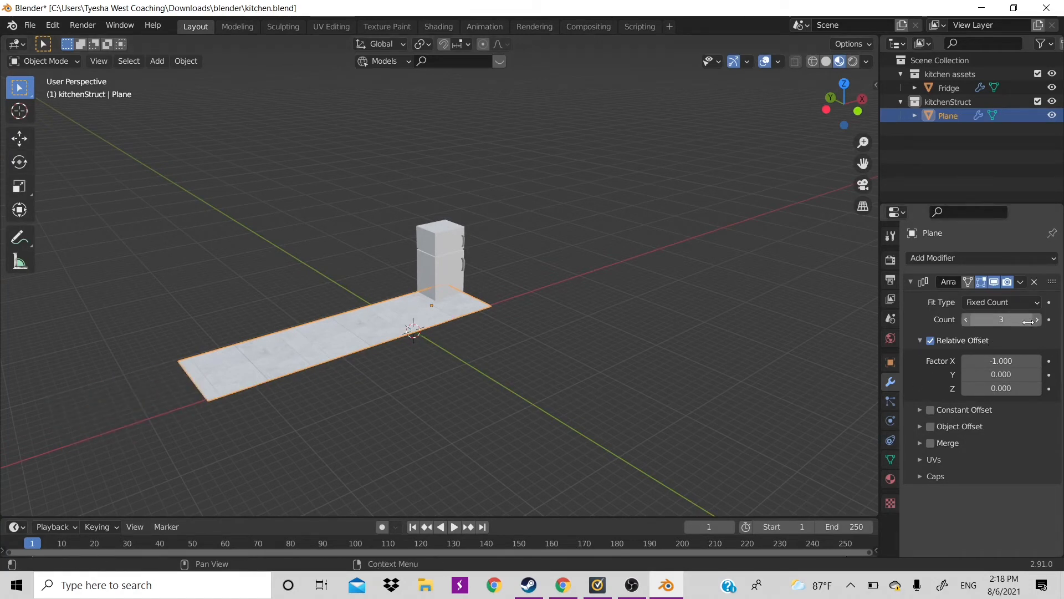
click(1002, 320)
text(4)
key(Return)
Add a second Array modifier to the floor plane and set its relative X offset factor to 0.
scroll(399, 357, up, 3)
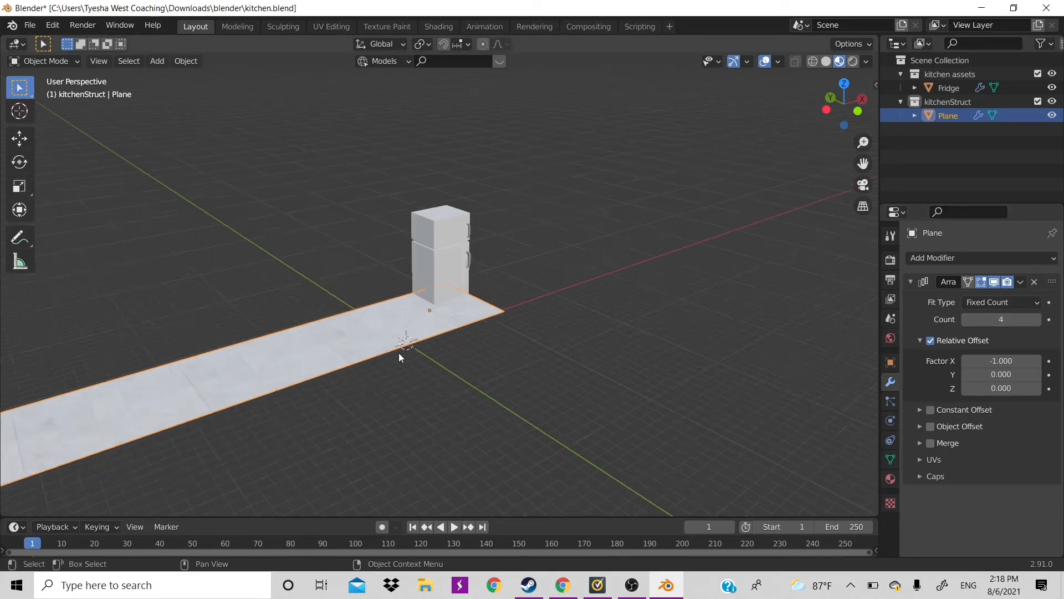
click(937, 258)
click(801, 295)
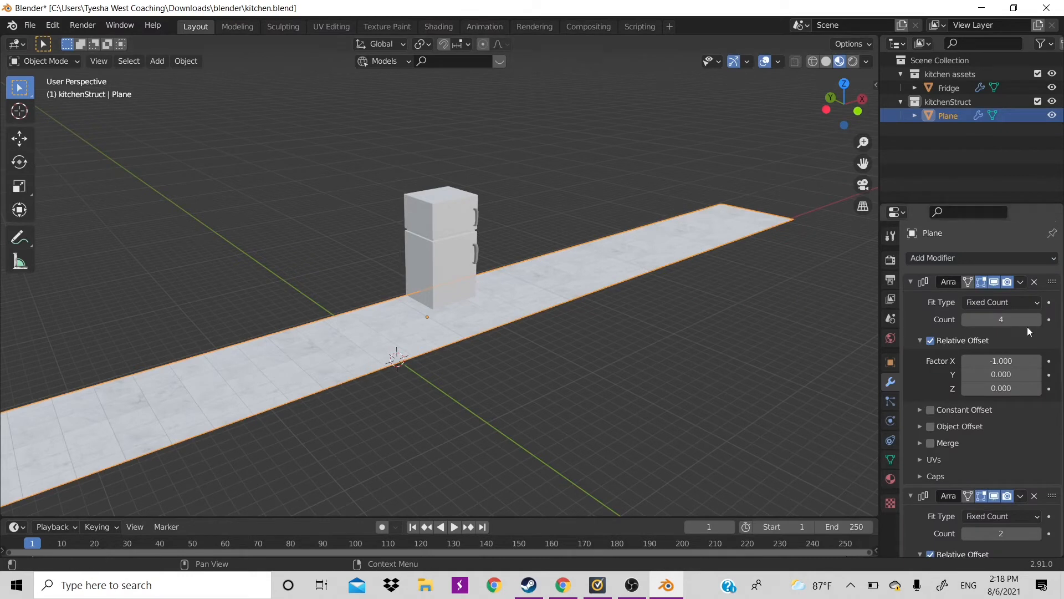
scroll(1010, 341, down, 5)
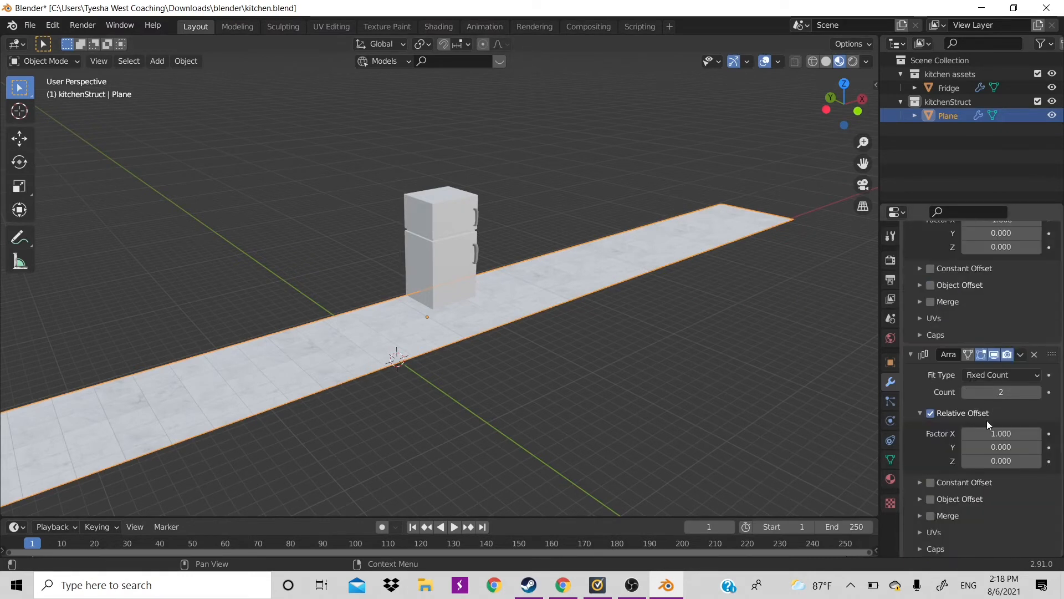
click(993, 433)
text(0)
key(Return)
Set the second Array's relative Y offset factor to -1 so the floor extends in front of the fridge.
click(992, 447)
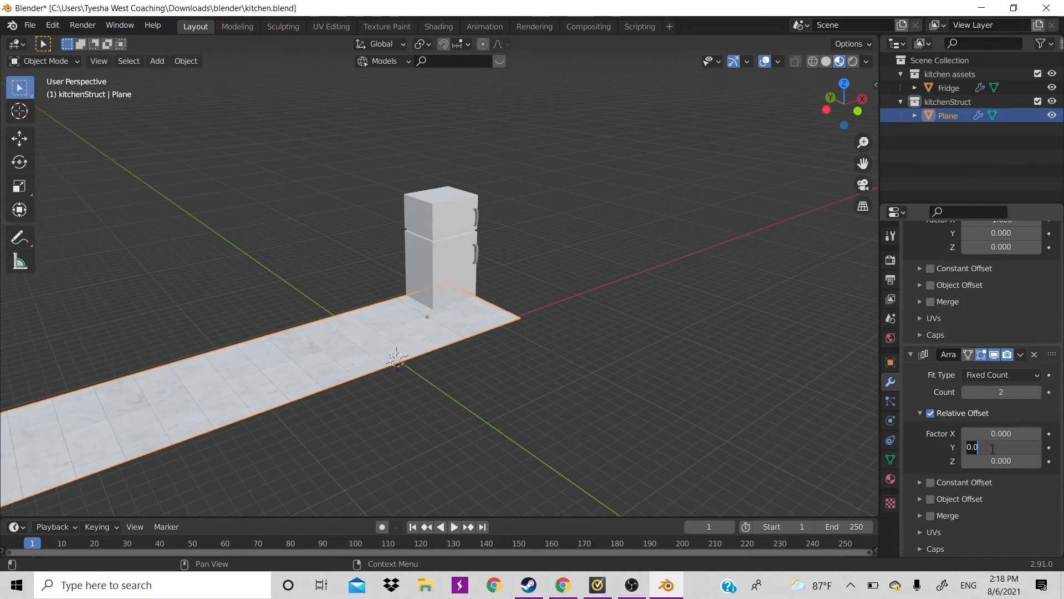
text(1)
key(Return)
click(992, 447)
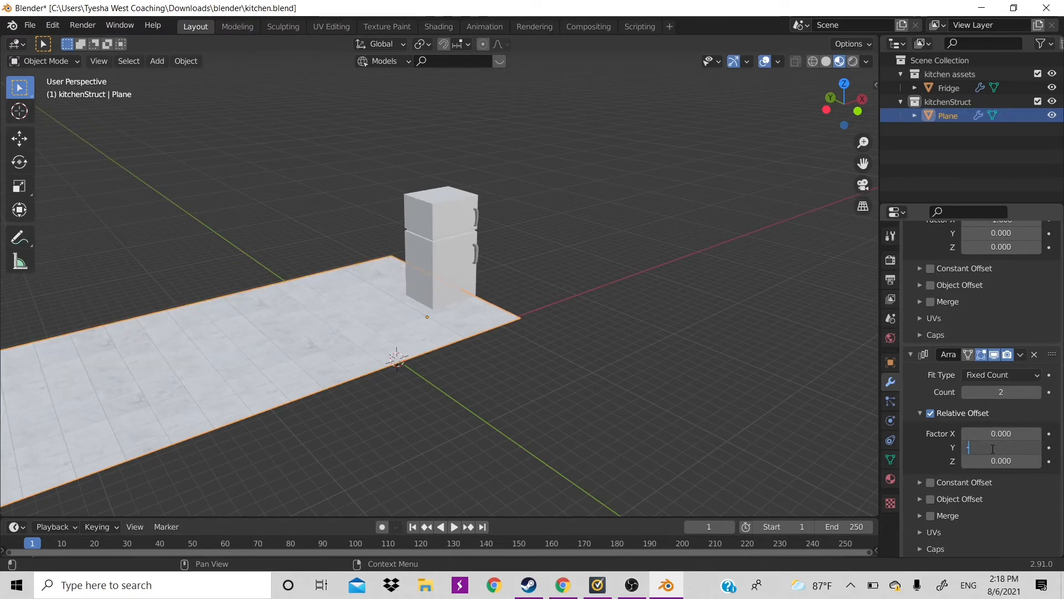
text(-1)
key(Return)
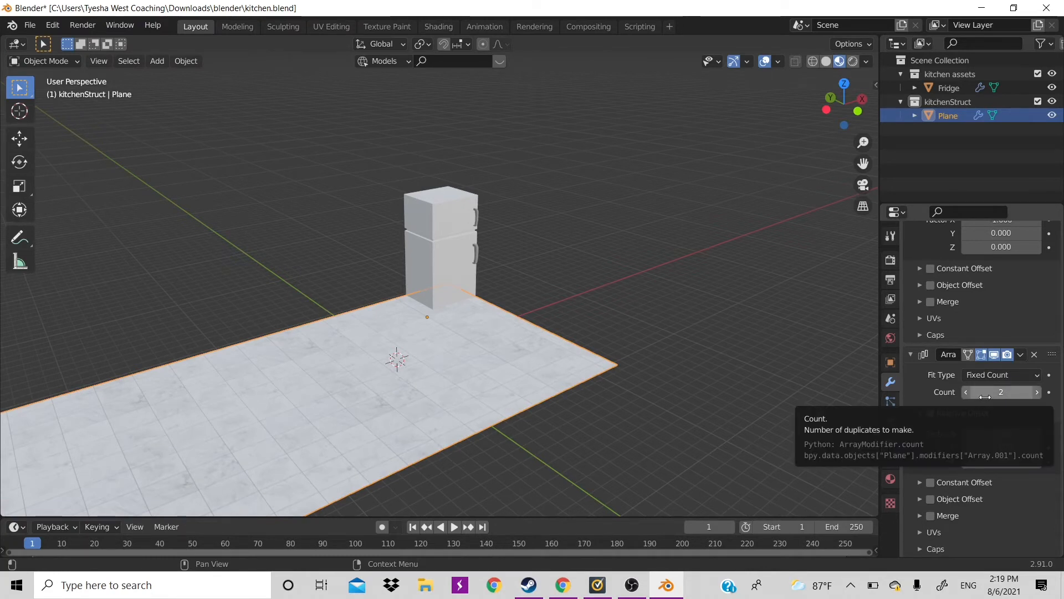
Set the second Array's count to 3, deselect the floor plane and save kitchen.blend.
click(1036, 392)
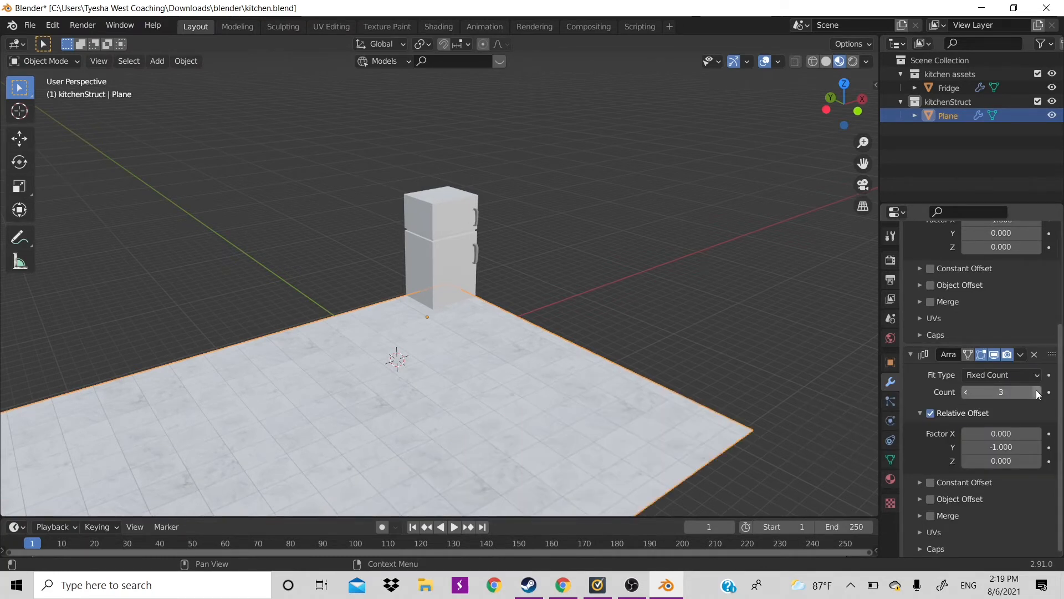
scroll(638, 448, down, 4)
click(619, 315)
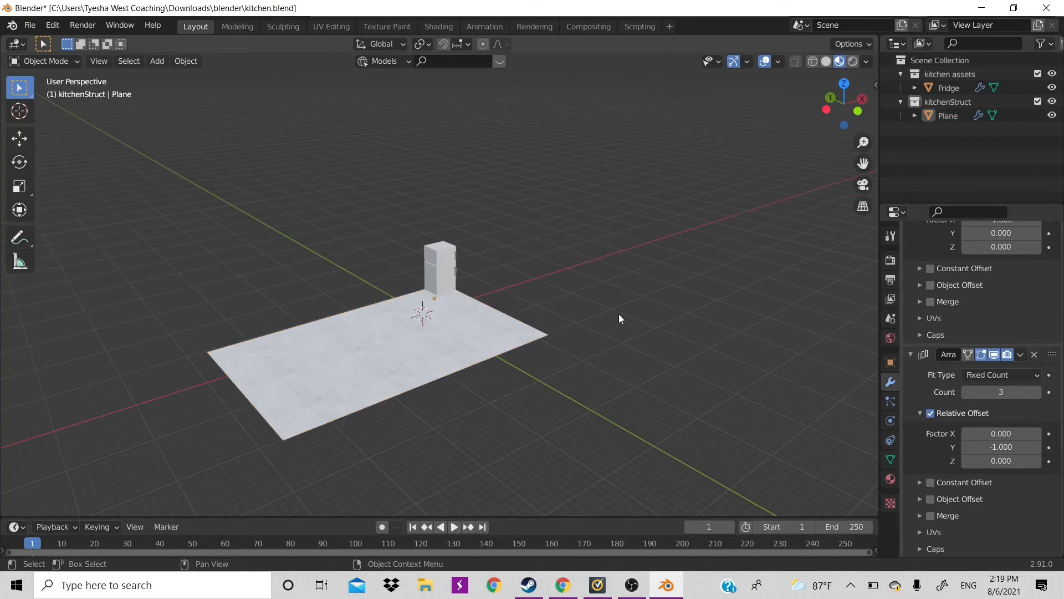
scroll(618, 315, up, 6)
scroll(619, 314, up, 3)
scroll(619, 314, down, 6)
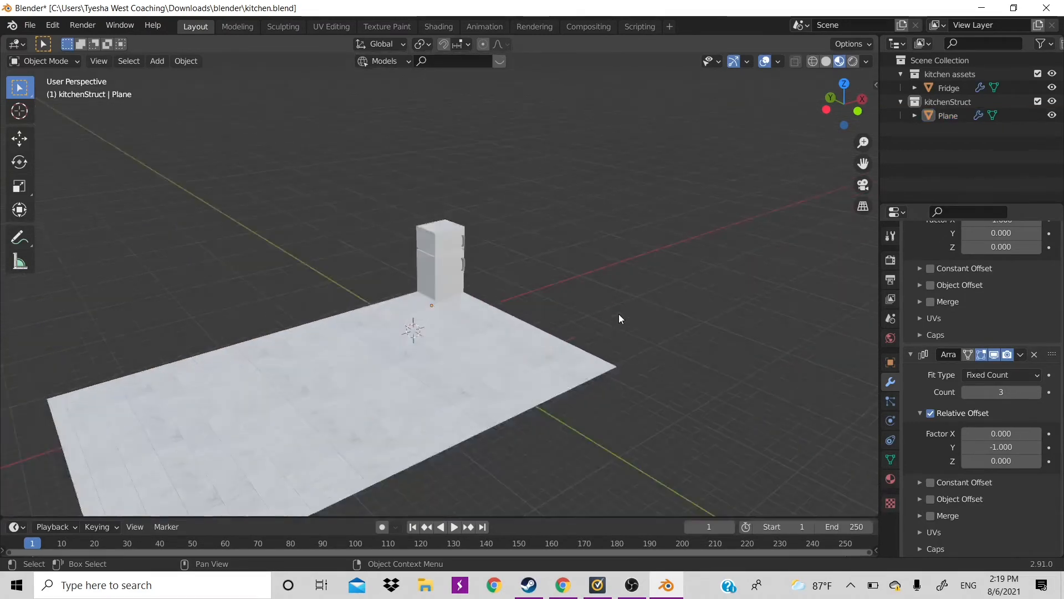
key(ctrl+s)
Rename the plane in the kitchenStruct collection to "floor" and deselect it.
scroll(526, 352, up, 3)
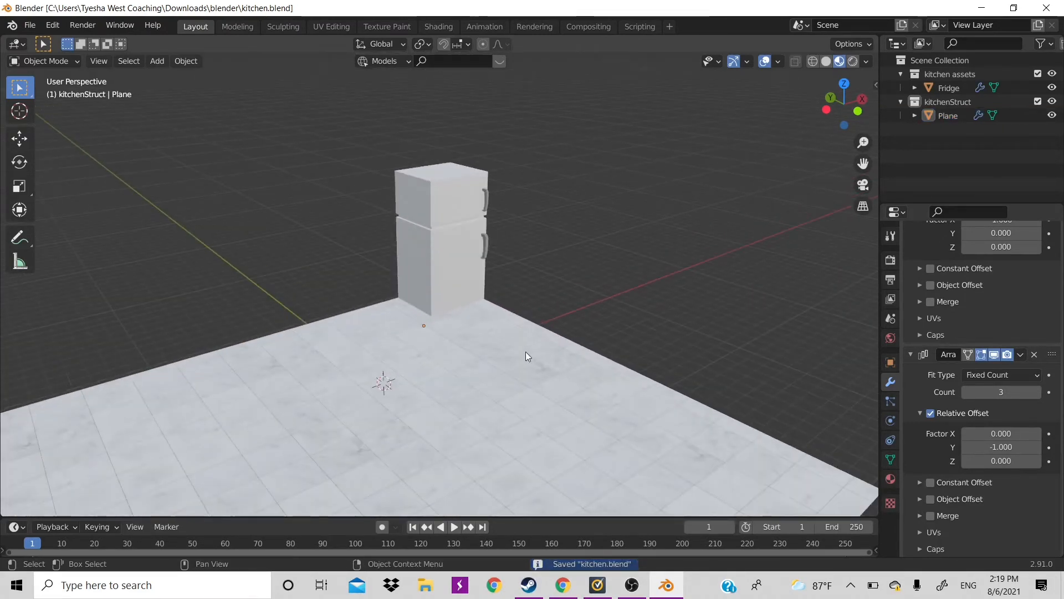
scroll(526, 351, up, 4)
scroll(497, 377, down, 5)
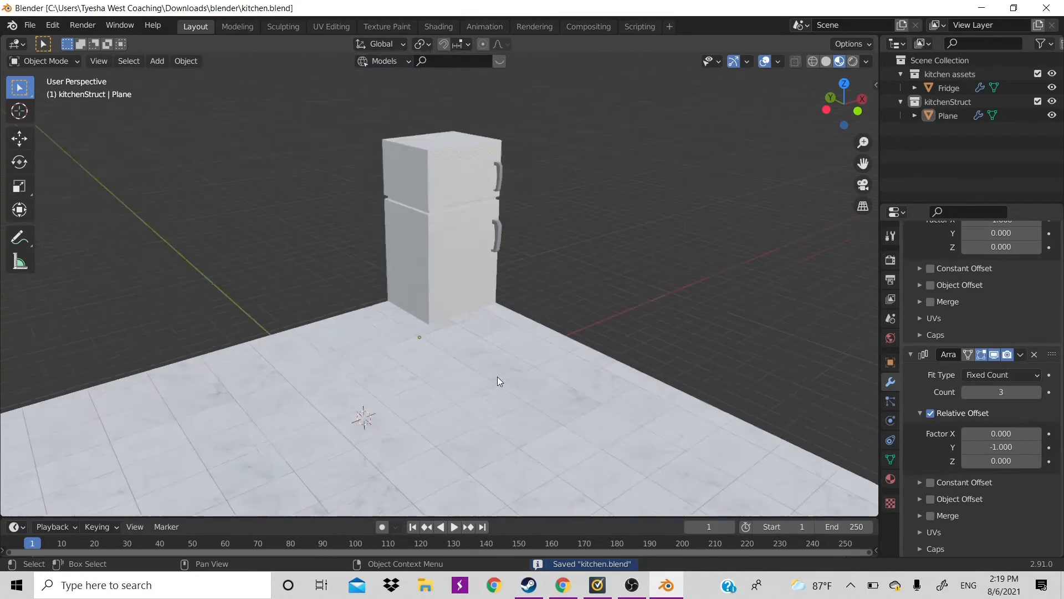
scroll(451, 290, down, 3)
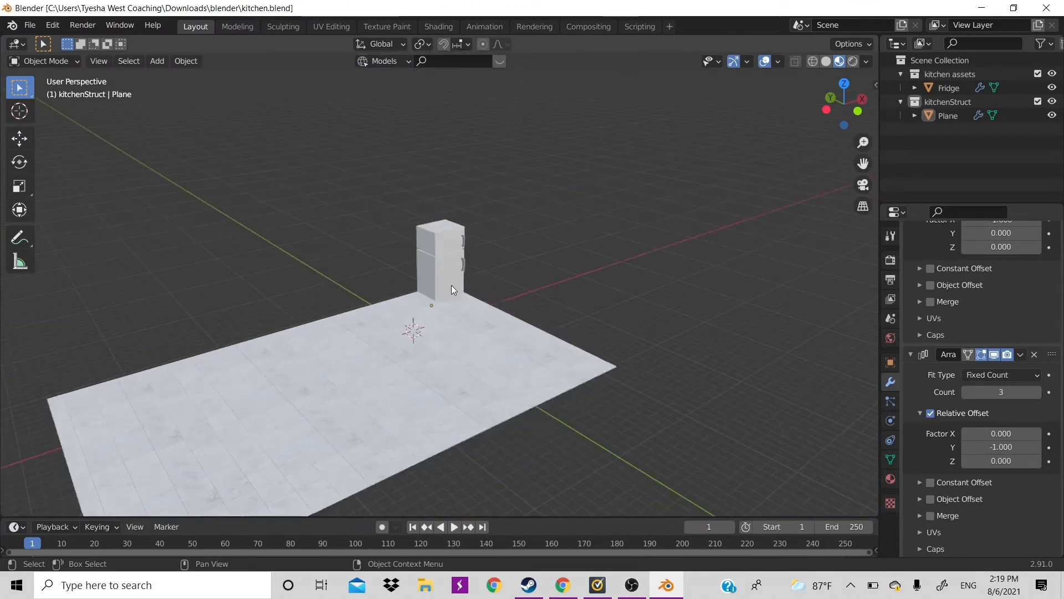
scroll(452, 289, up, 5)
scroll(452, 288, down, 5)
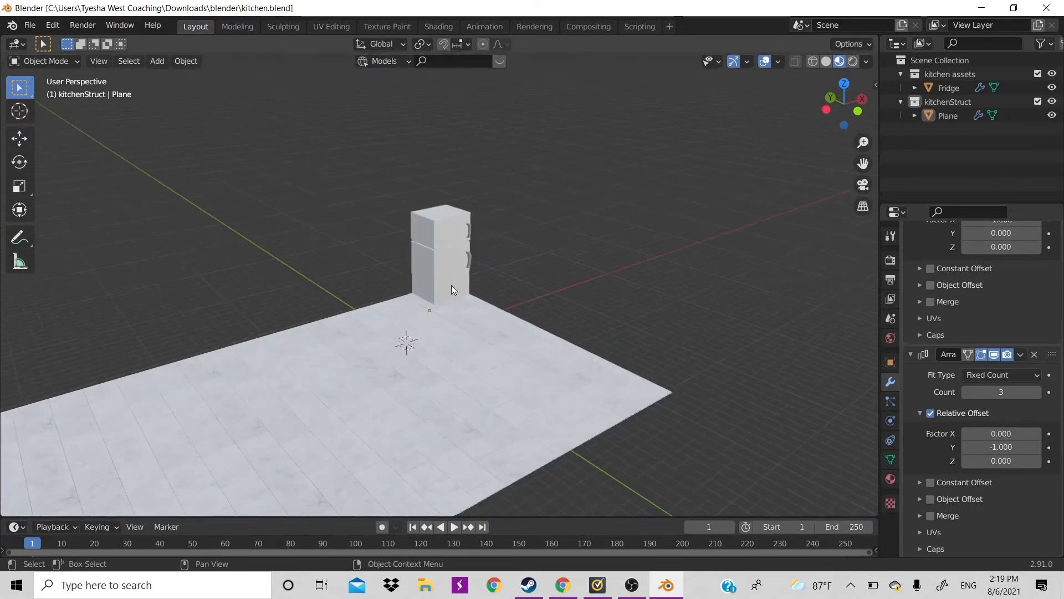
double_click(948, 117)
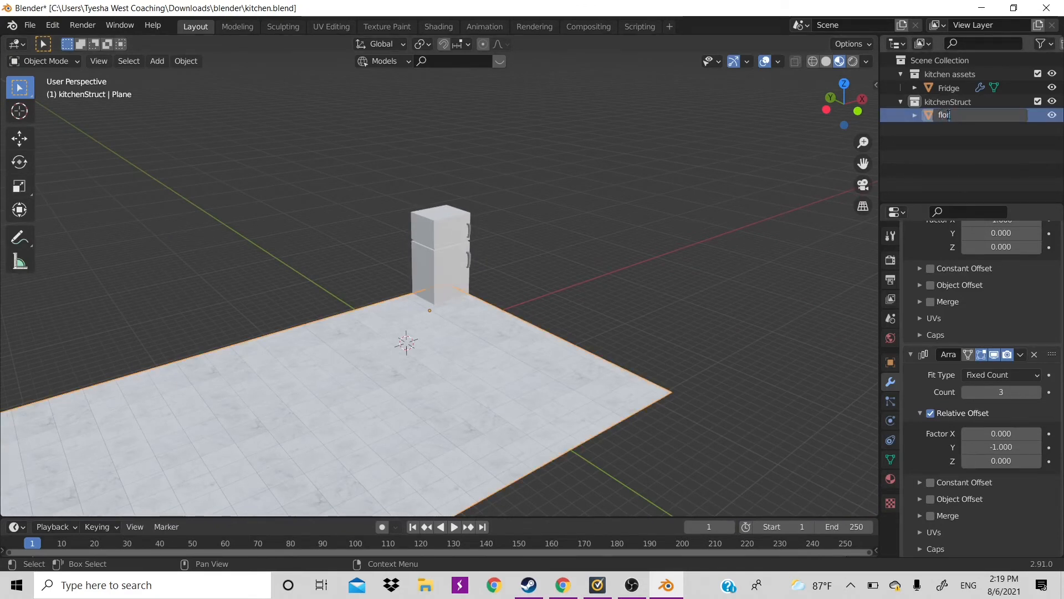
text(floor)
key(Return)
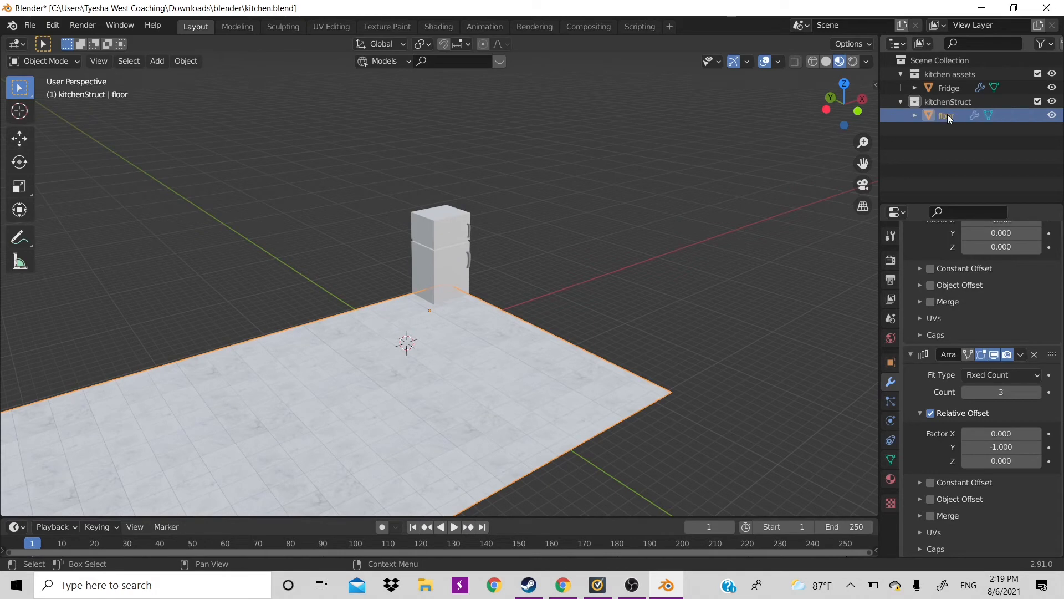
click(600, 297)
scroll(600, 297, up, 2)
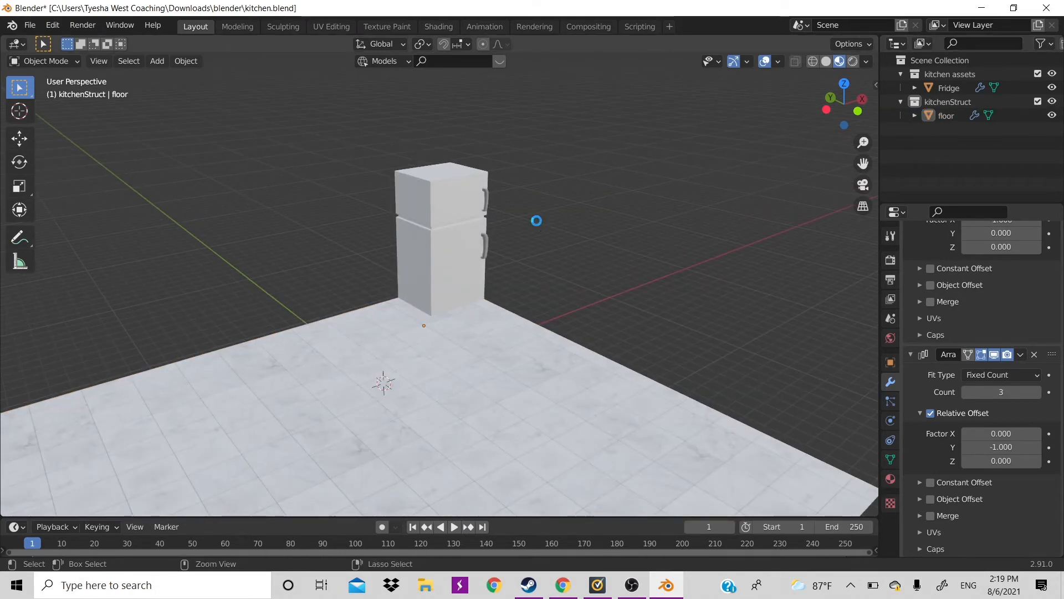
Save the kitchen.blend file.
key(ctrl+s)
click(632, 585)
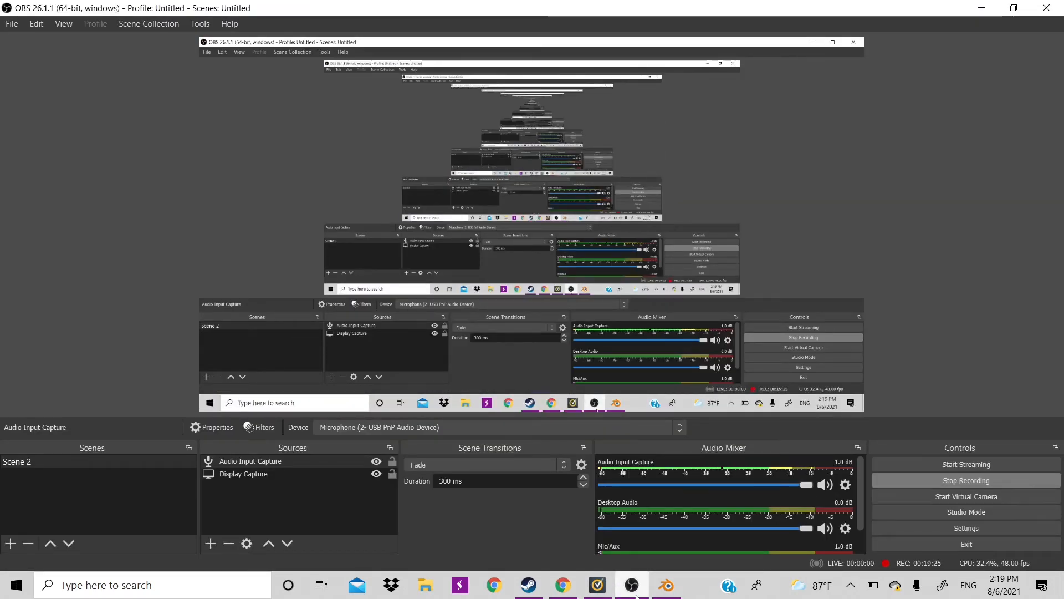
click(666, 585)
scroll(537, 321, down, 5)
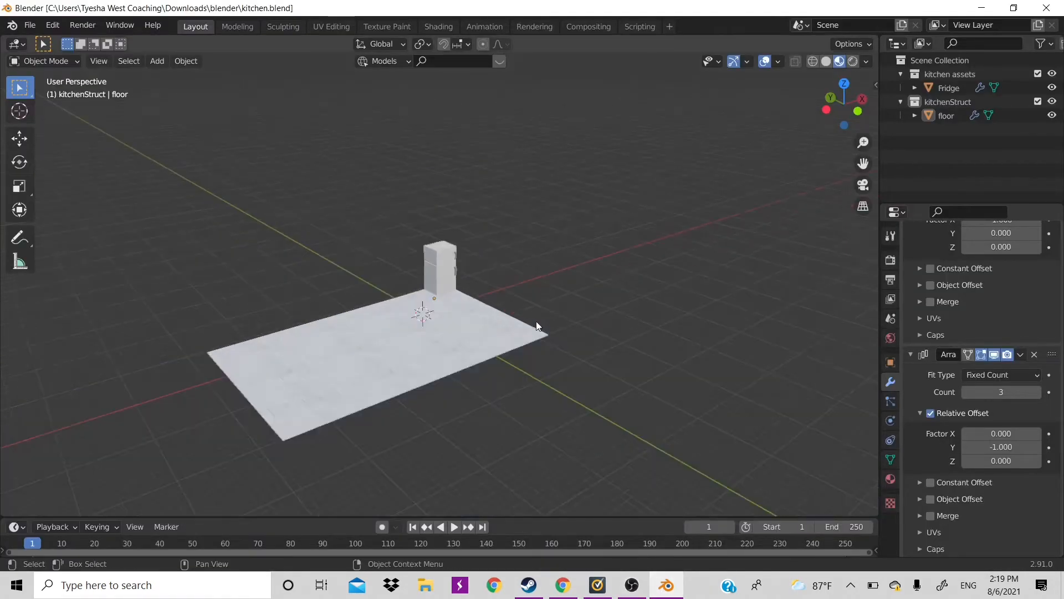
scroll(536, 321, up, 4)
scroll(536, 321, up, 1)
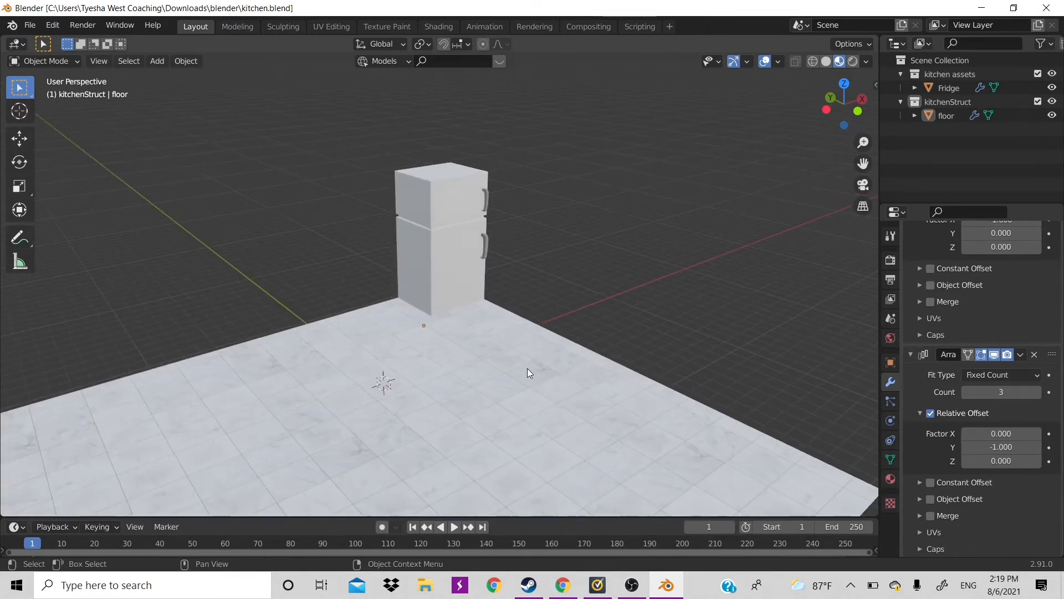
Add a cube mesh in front of the fridge and raise it along Z above the floor.
key(shift+a)
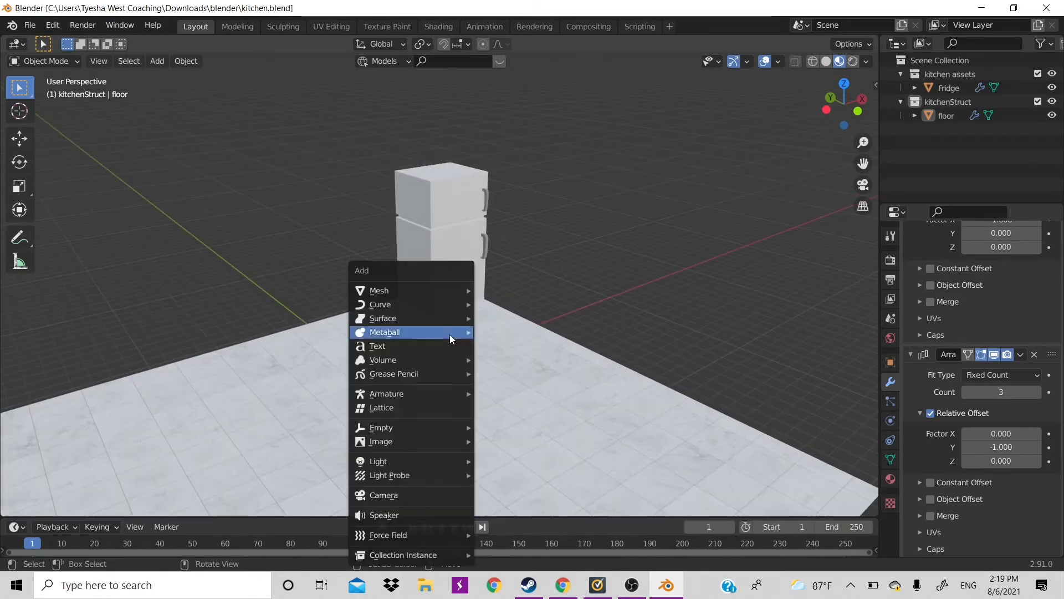
mouse_move(449, 289)
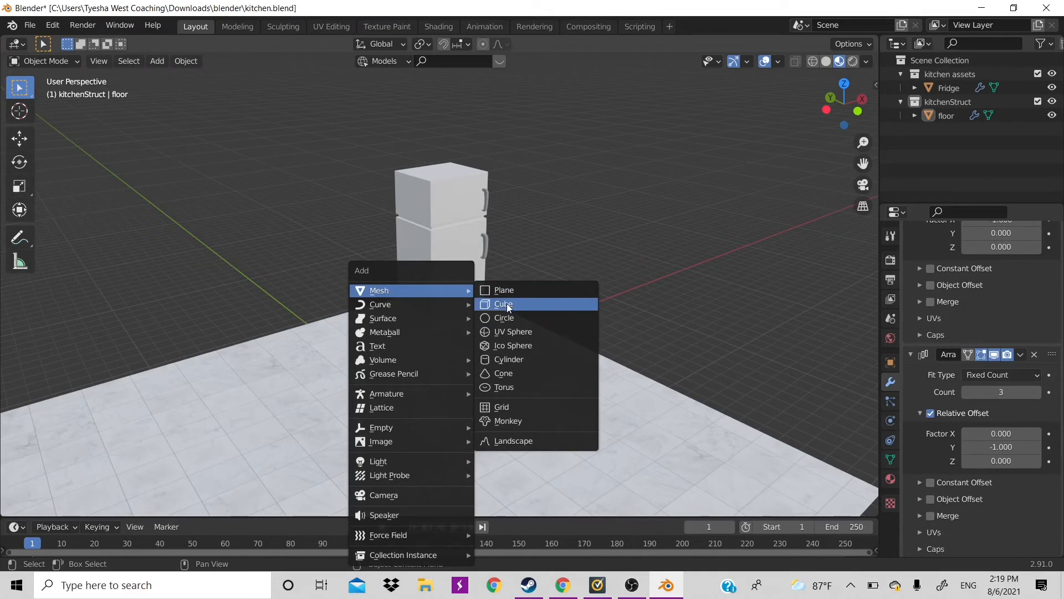
click(507, 303)
key(g)
key(z)
click(347, 373)
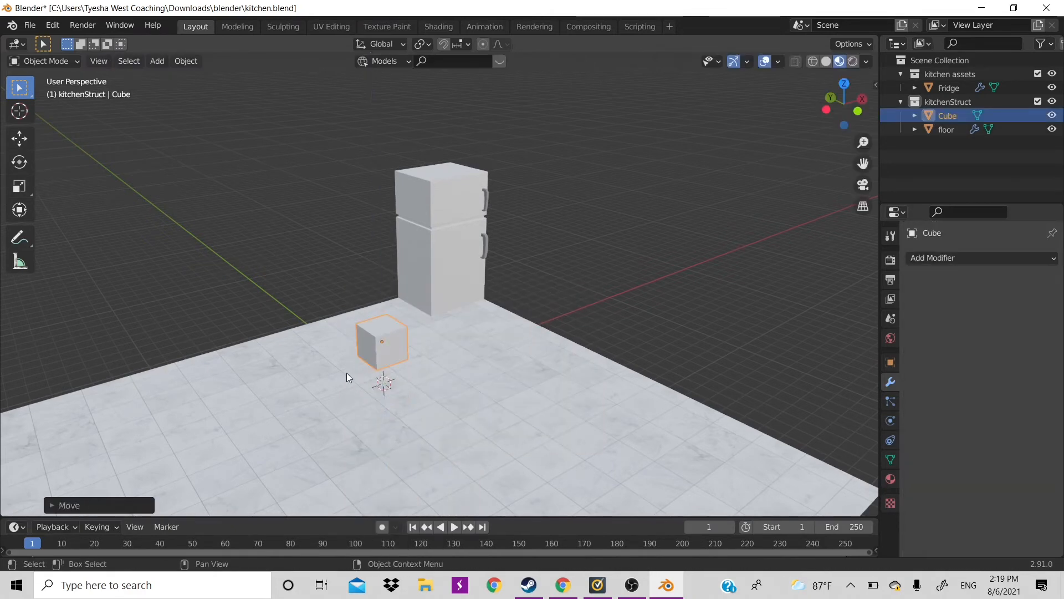
Enter Edit Mode on the cube and scale its mesh slightly taller along Z.
scroll(347, 372, up, 5)
middle_drag(497, 377, 547, 329)
key(Tab)
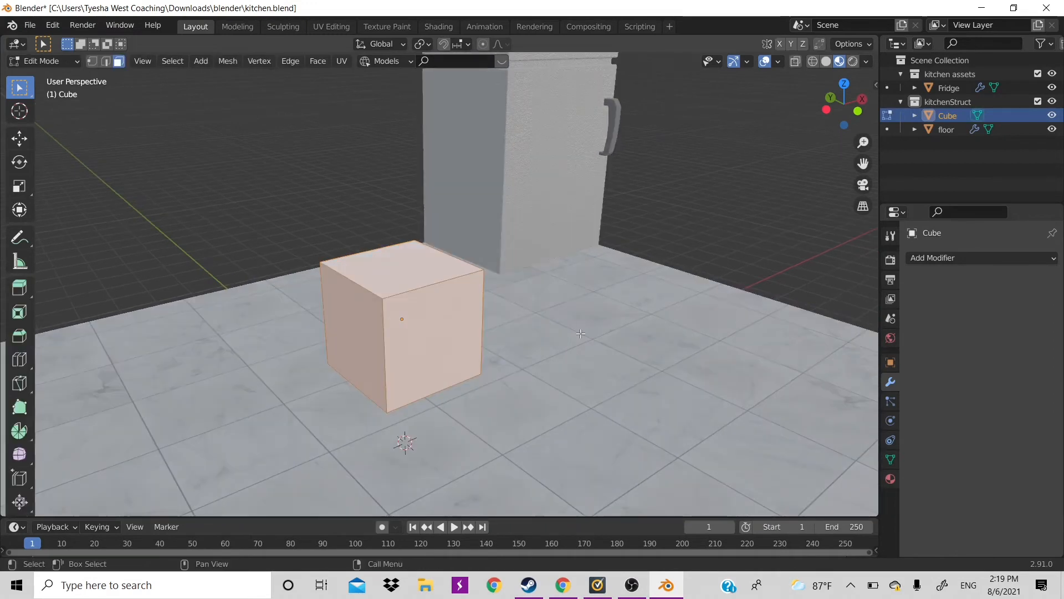
key(s)
key(z)
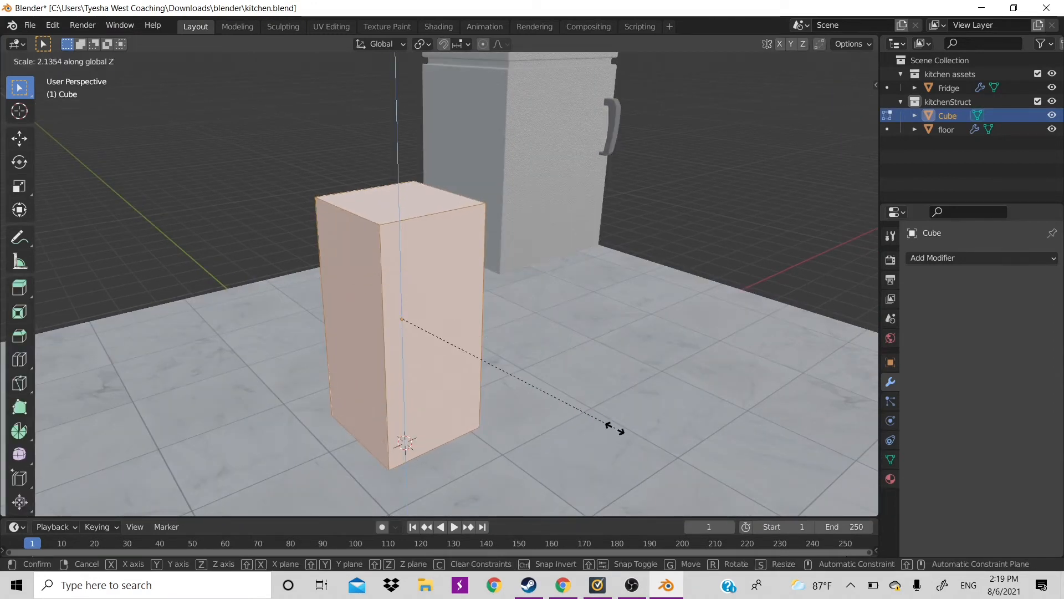
click(519, 389)
key(s)
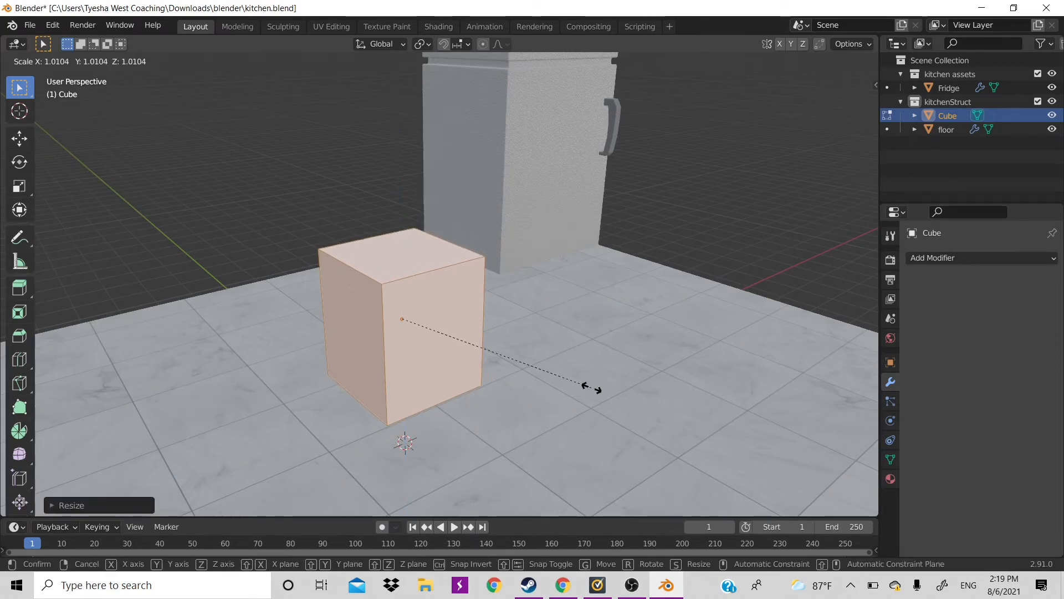
key(y)
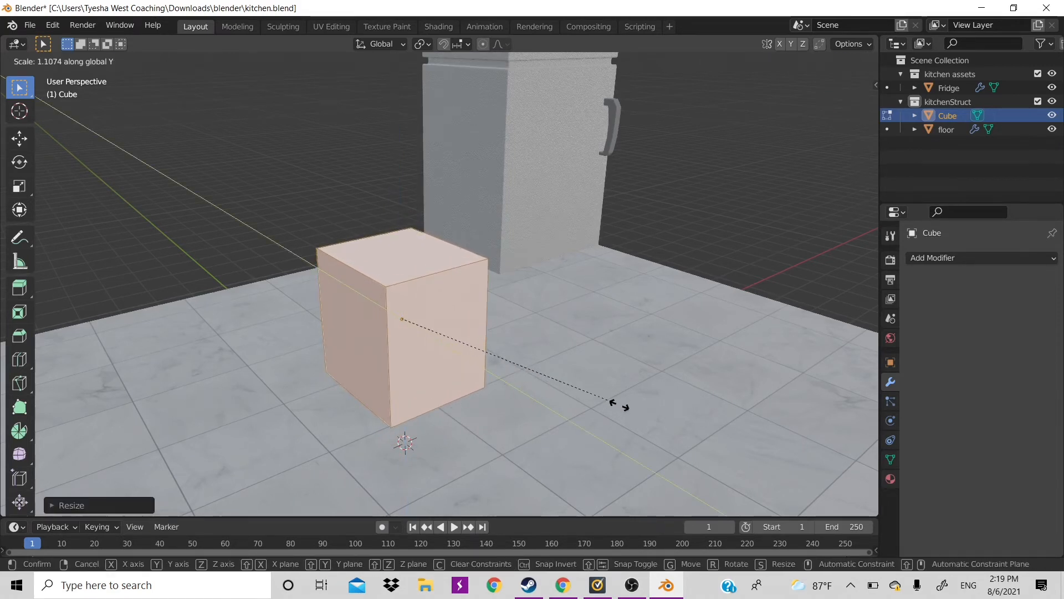
key(Escape)
Scale the cube's mesh down along X into a thin, cereal-box-shaped block.
key(s)
key(x)
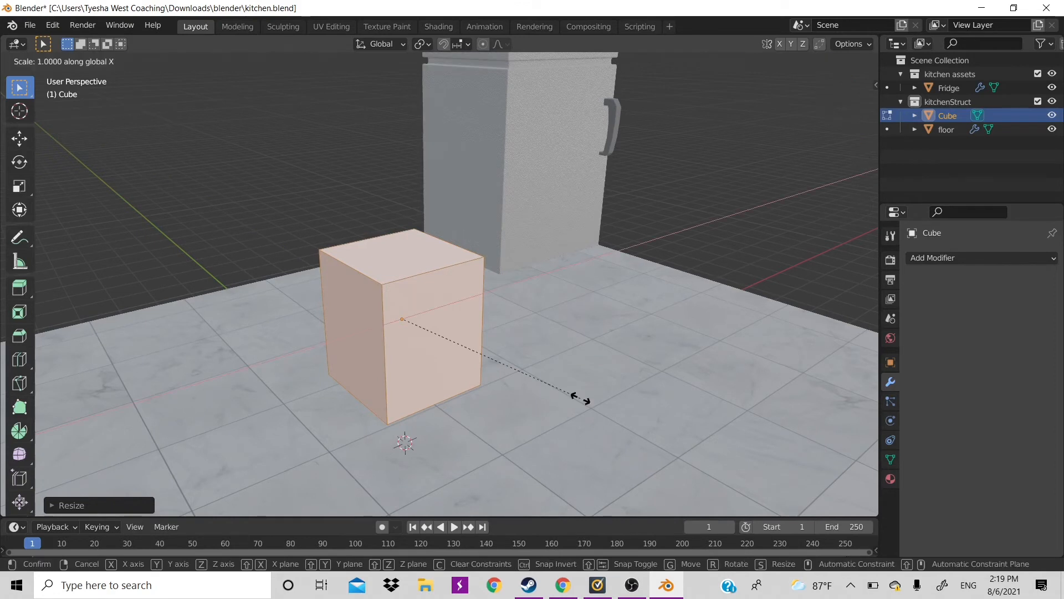
click(444, 356)
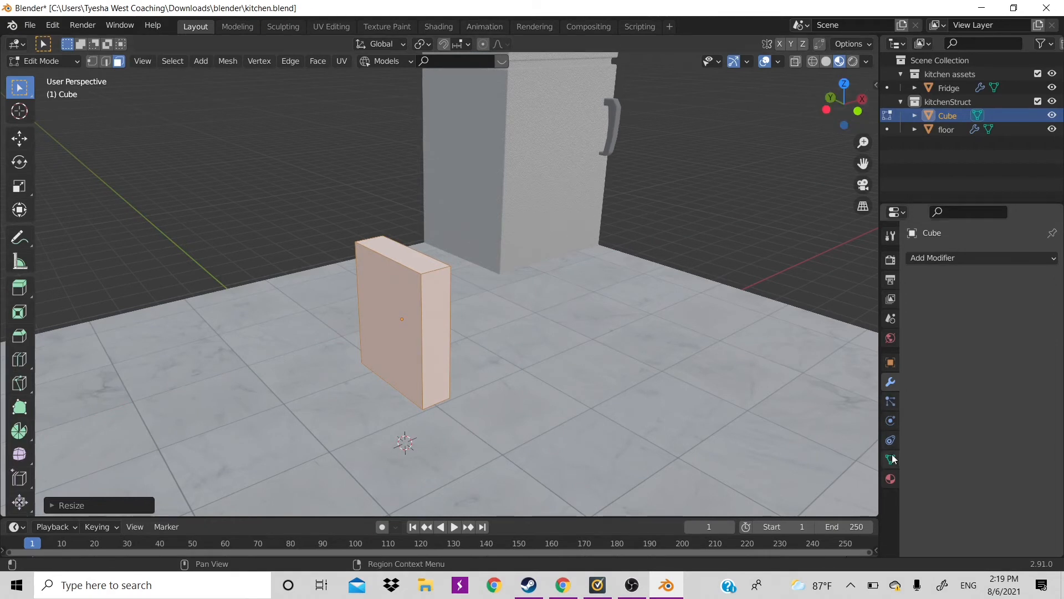
Create a new material on the cube and name it "cornFlakes".
click(891, 478)
click(981, 315)
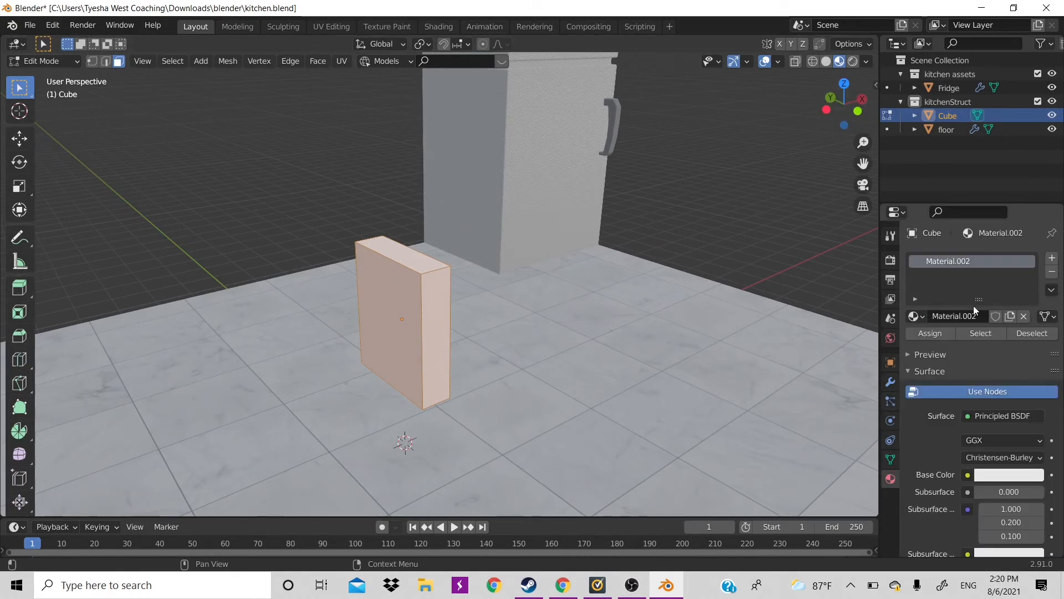
click(960, 261)
text(com)
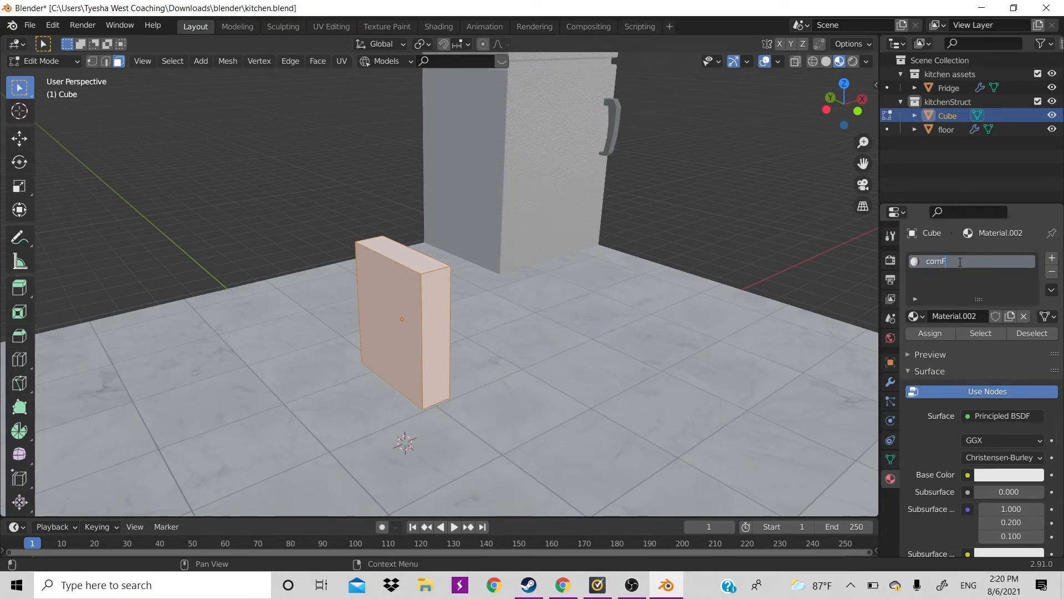
text(Flakes)
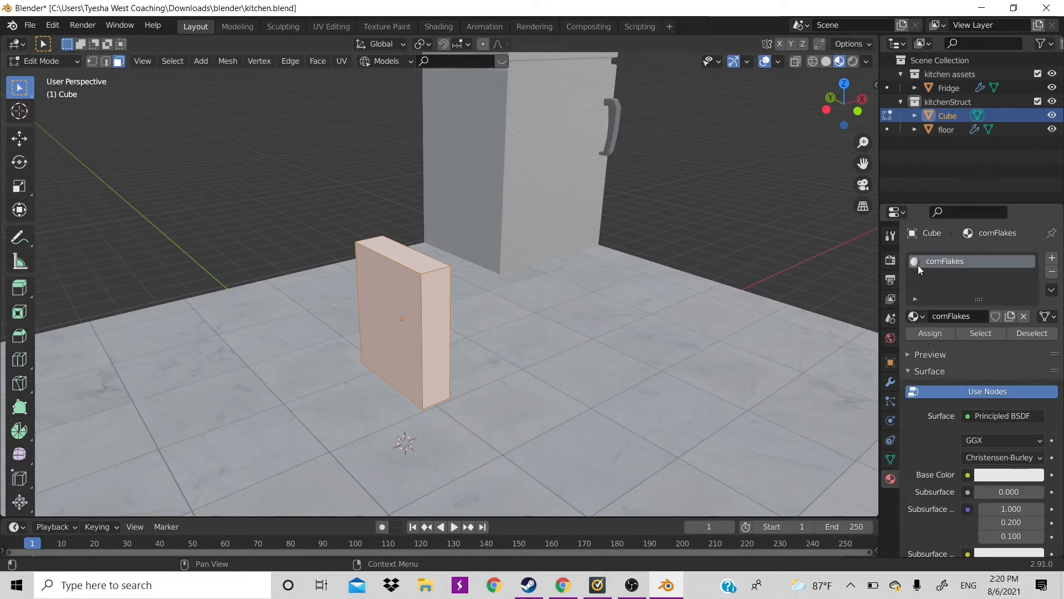
Switch to the Shading workspace and add an Image Texture node beside the cornFlakes material's Principled BSDF.
click(446, 28)
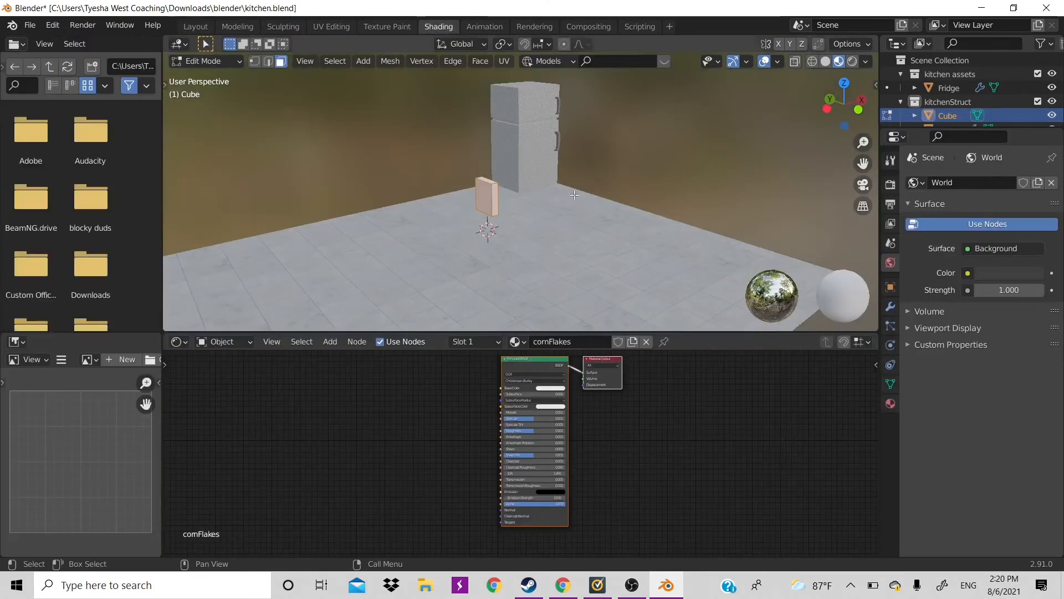
scroll(524, 487, up, 1)
key(shift+a)
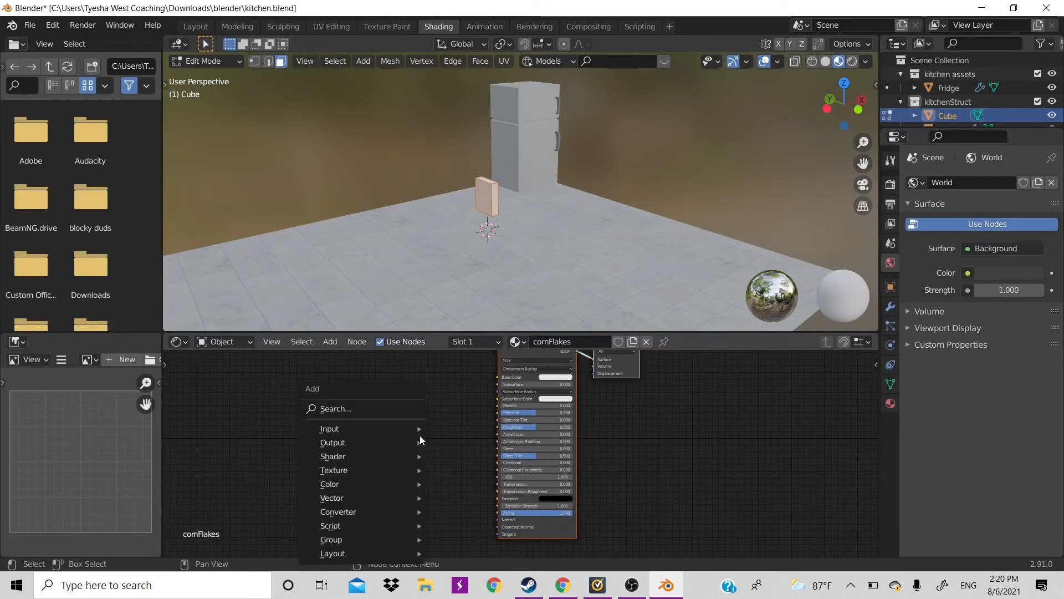
mouse_move(421, 432)
mouse_move(397, 465)
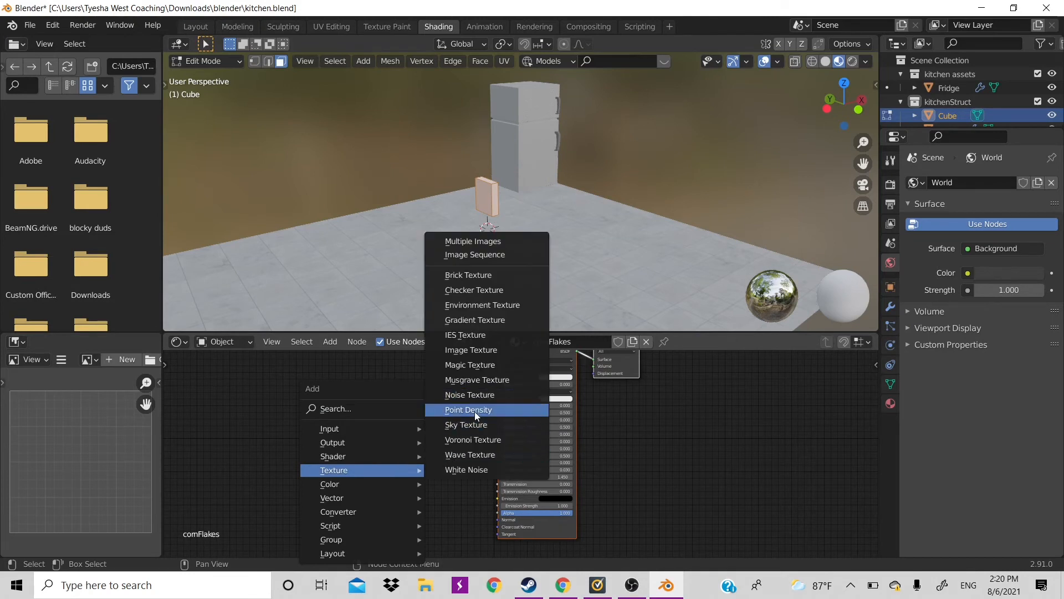
click(472, 349)
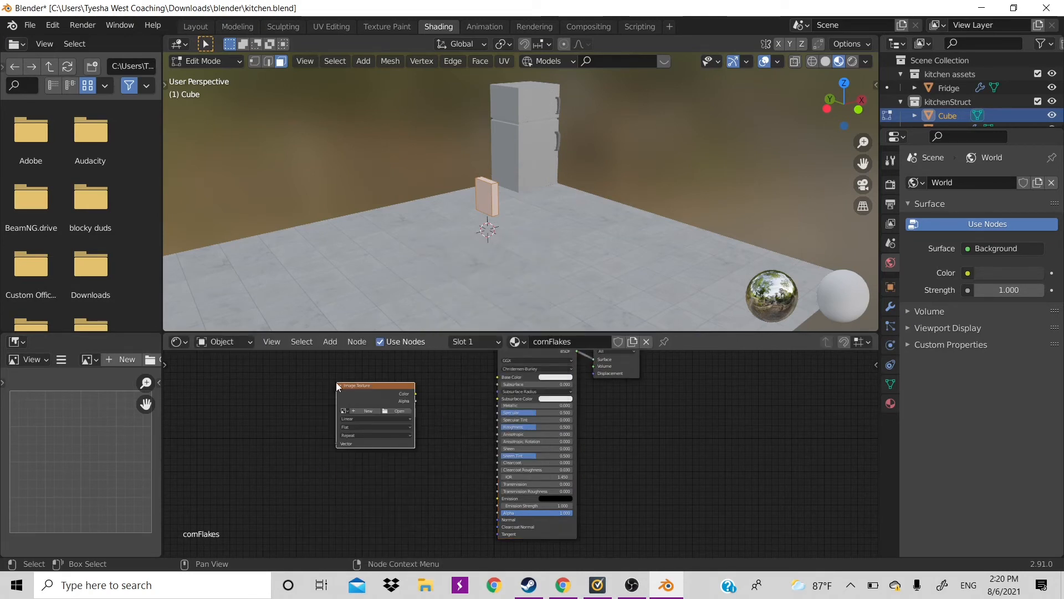
click(289, 365)
scroll(487, 472, up, 1)
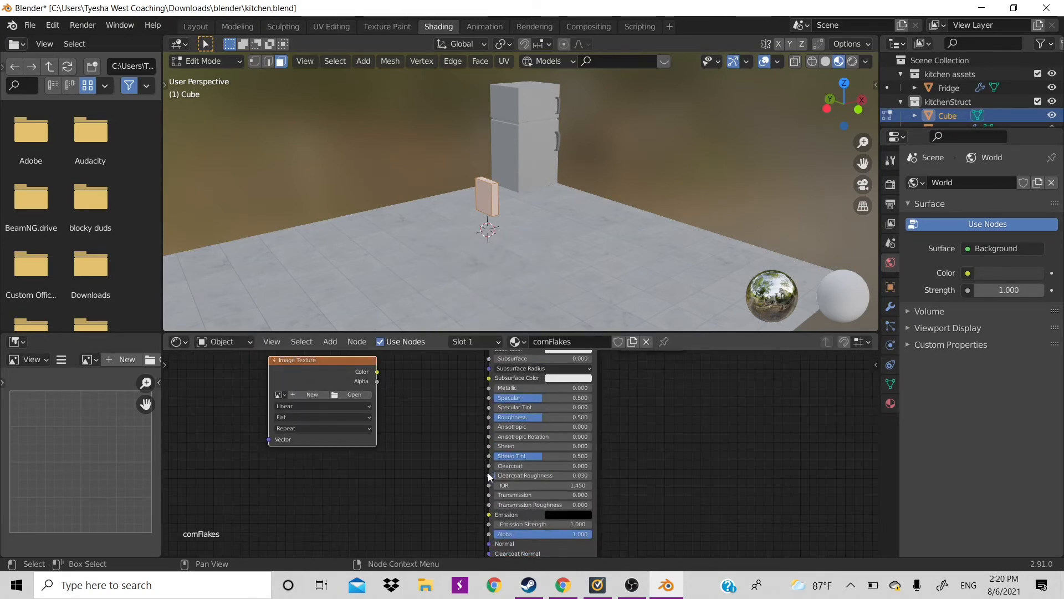
Load corn-flakes-tex.jpg from the Downloads folder into the Image Texture node.
click(353, 394)
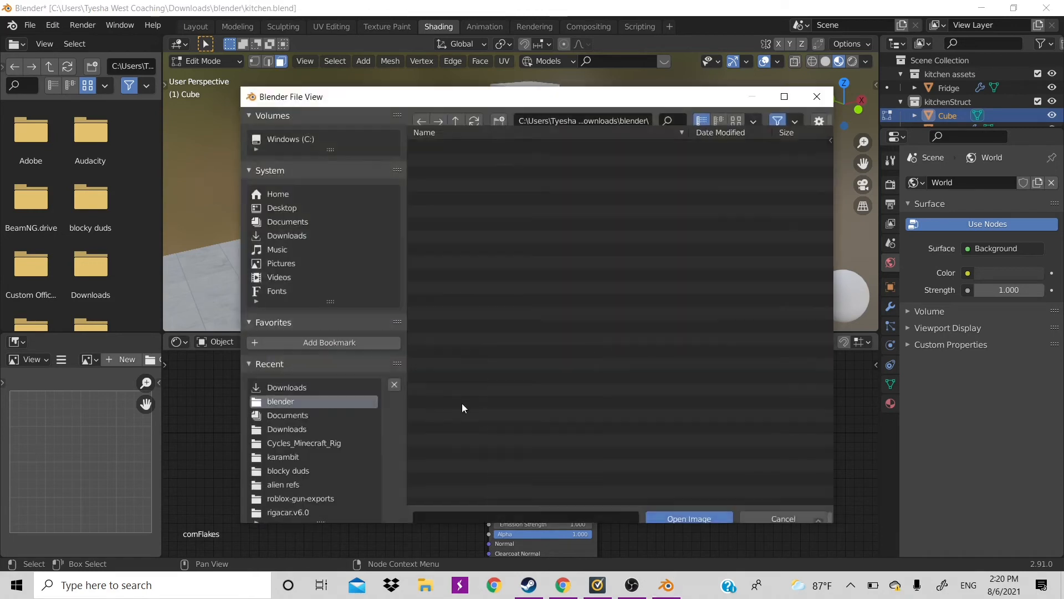
click(328, 237)
scroll(507, 361, down, 2)
scroll(508, 361, down, 8)
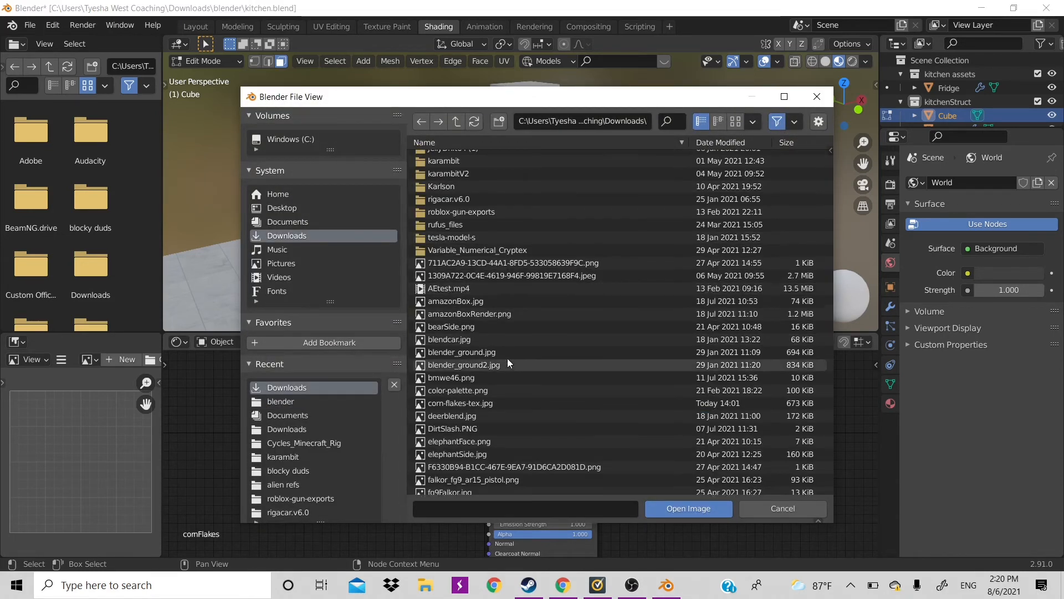
scroll(508, 359, down, 6)
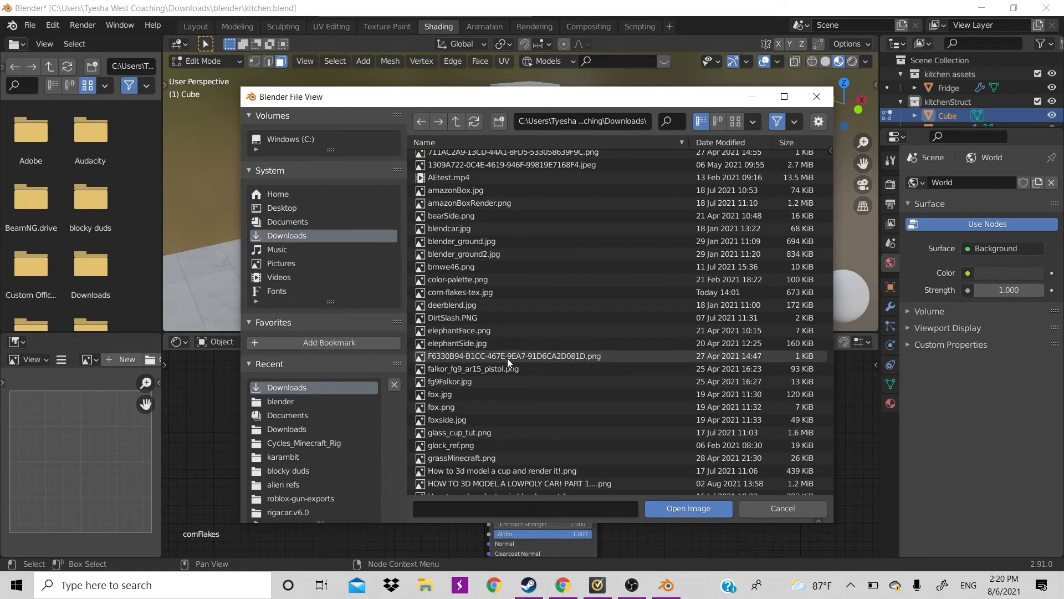
scroll(507, 359, down, 12)
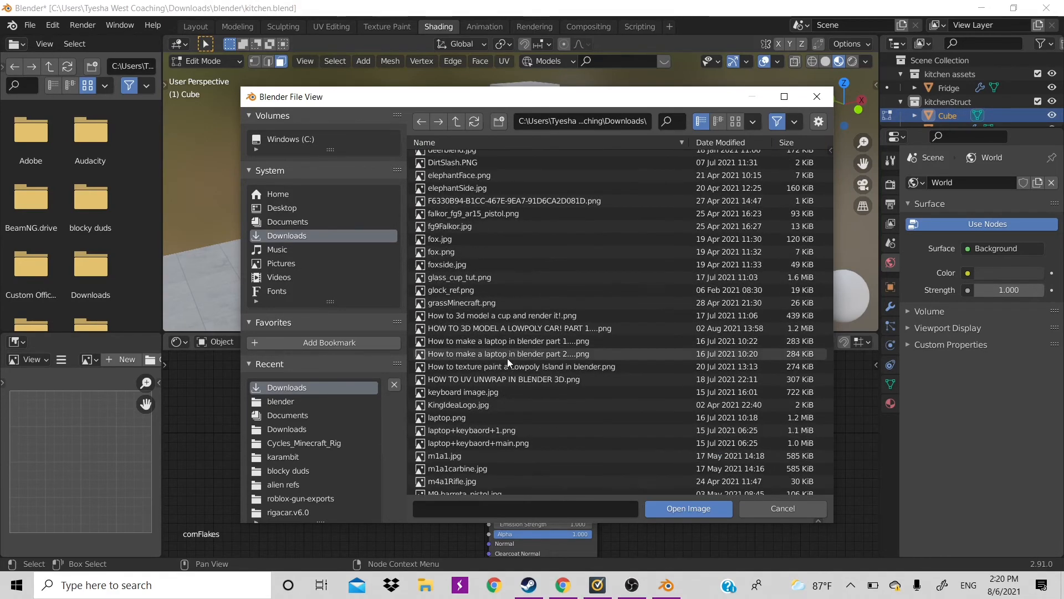
scroll(507, 358, down, 6)
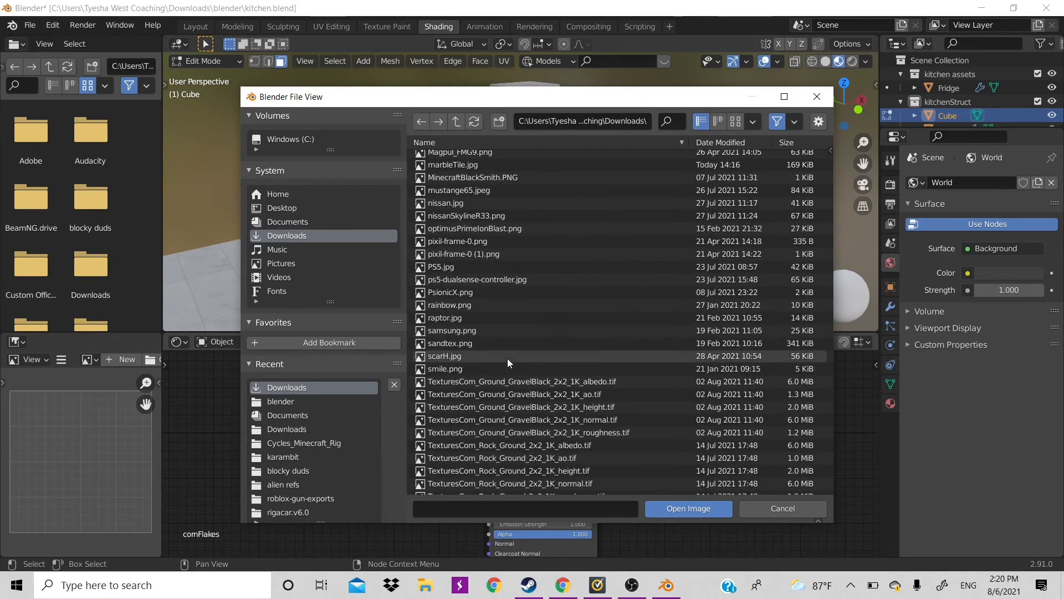
scroll(507, 359, up, 16)
scroll(507, 358, up, 6)
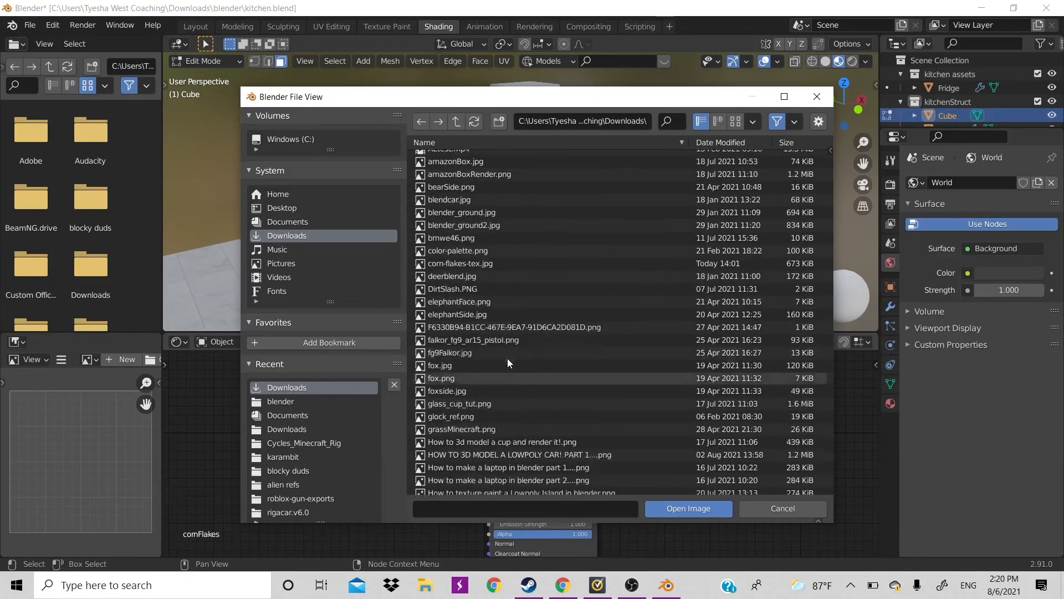
click(478, 286)
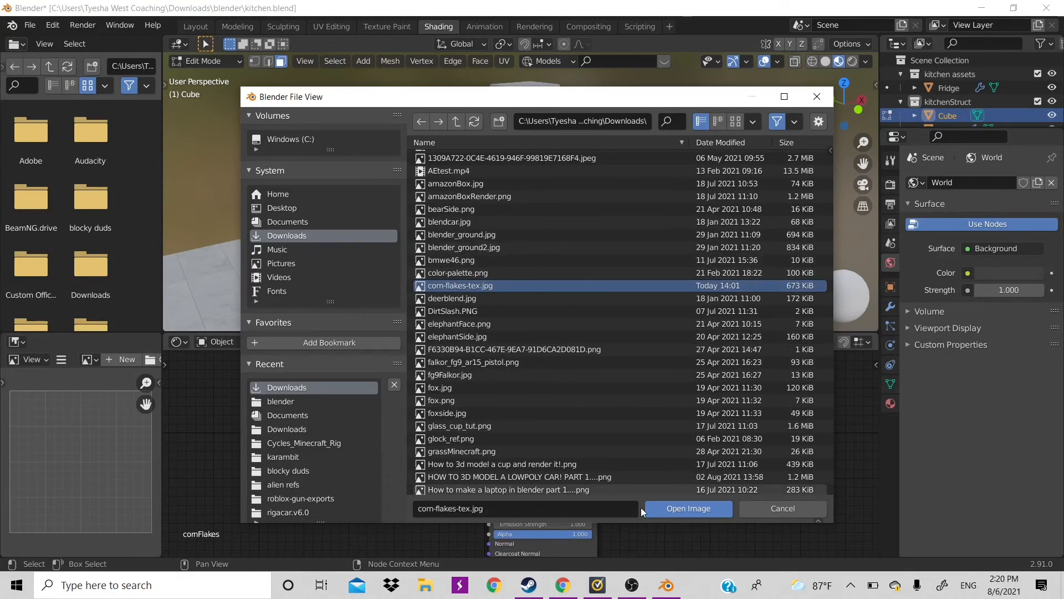
click(663, 505)
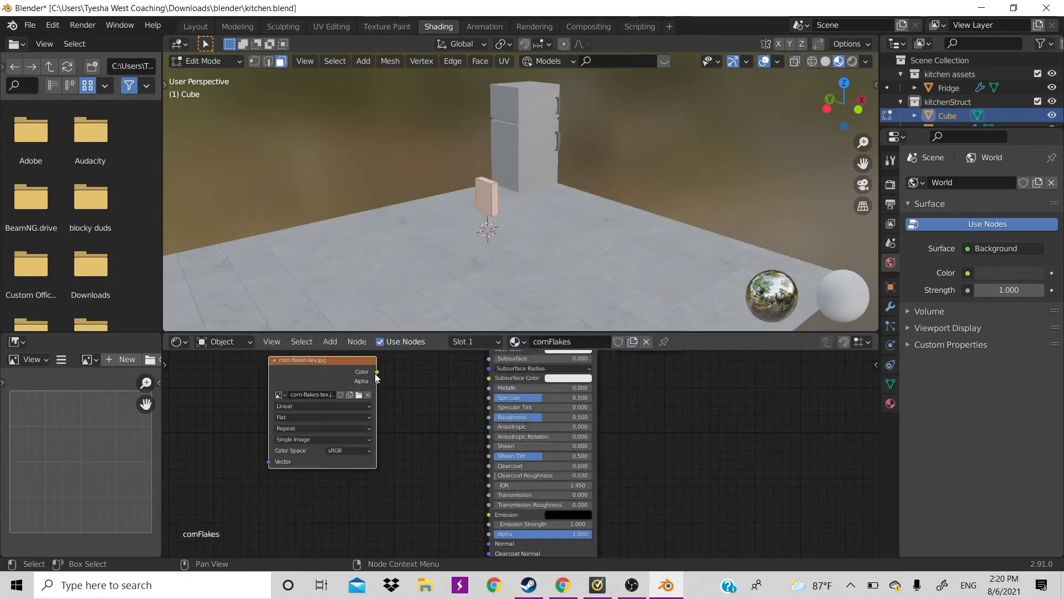
Connect the image texture's Color output to the Principled BSDF's Base Color and bring the cereal box into close view.
drag(377, 372, 462, 359)
middle_drag(461, 382, 453, 441)
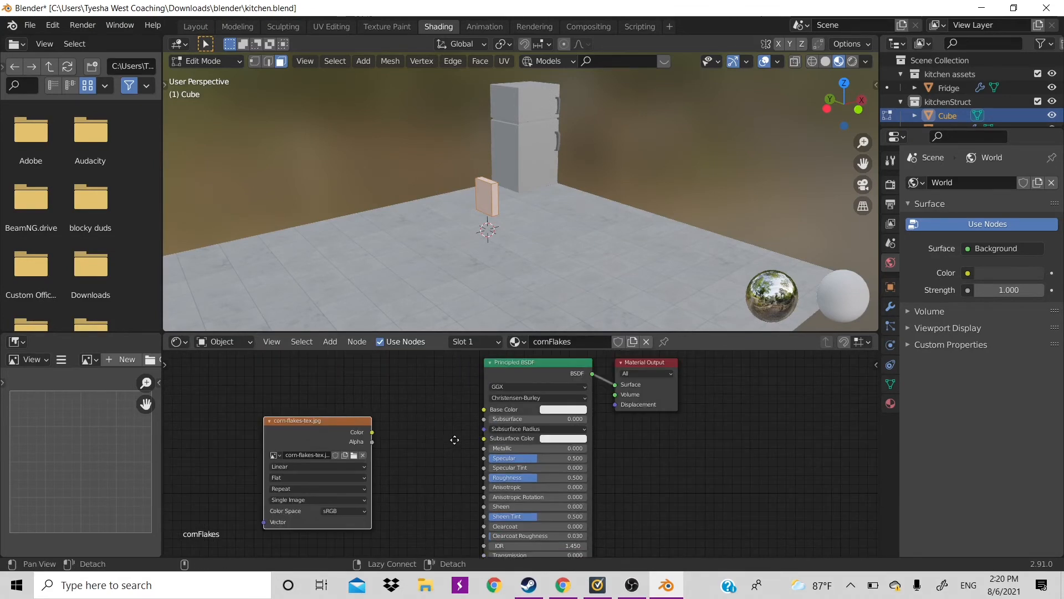
drag(372, 432, 486, 412)
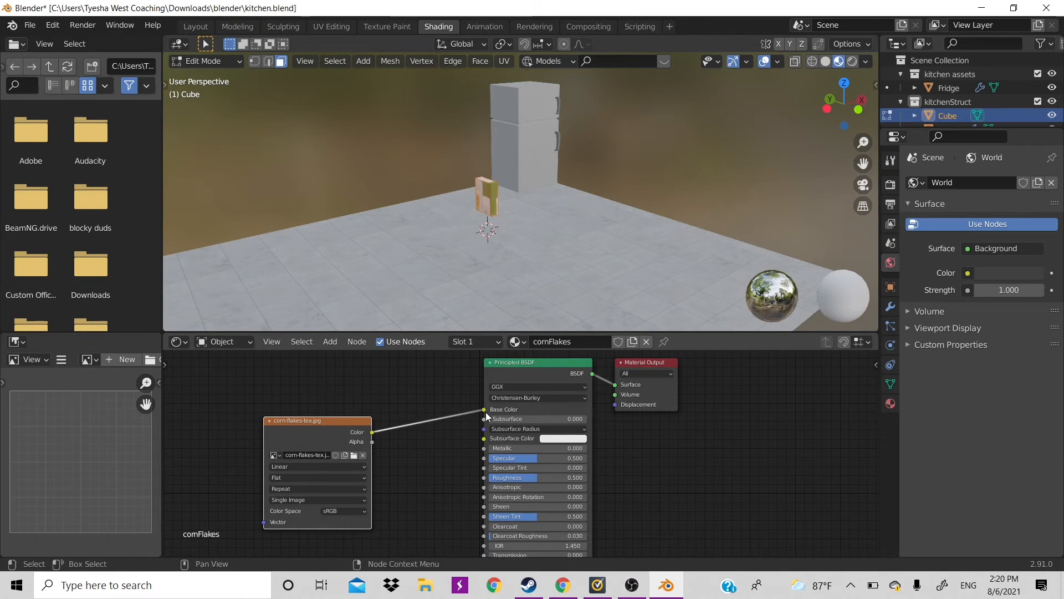
scroll(514, 143, up, 4)
scroll(514, 143, up, 3)
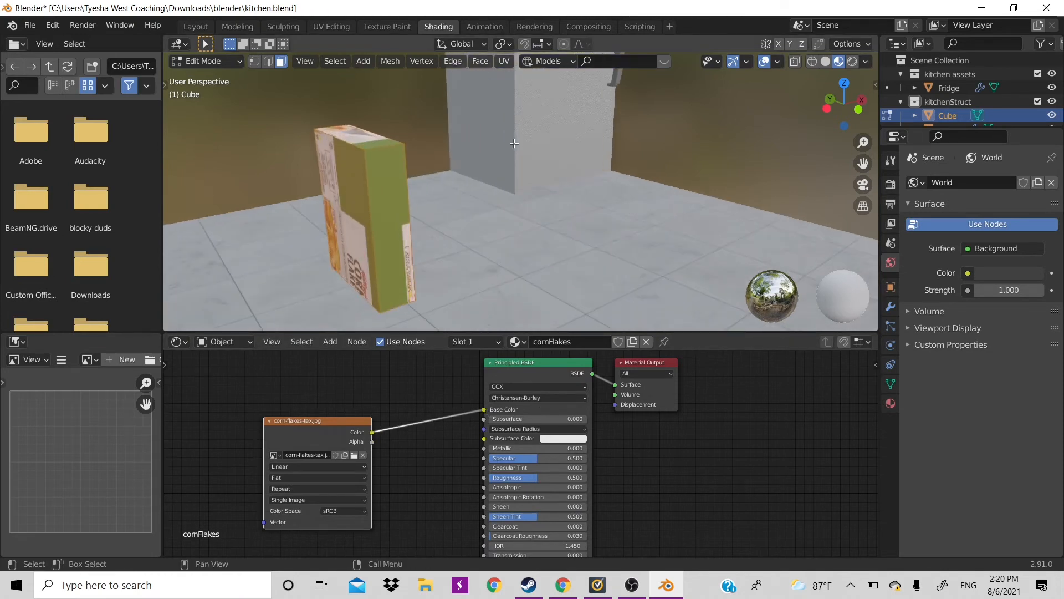
shift+middle_drag(435, 157, 534, 157)
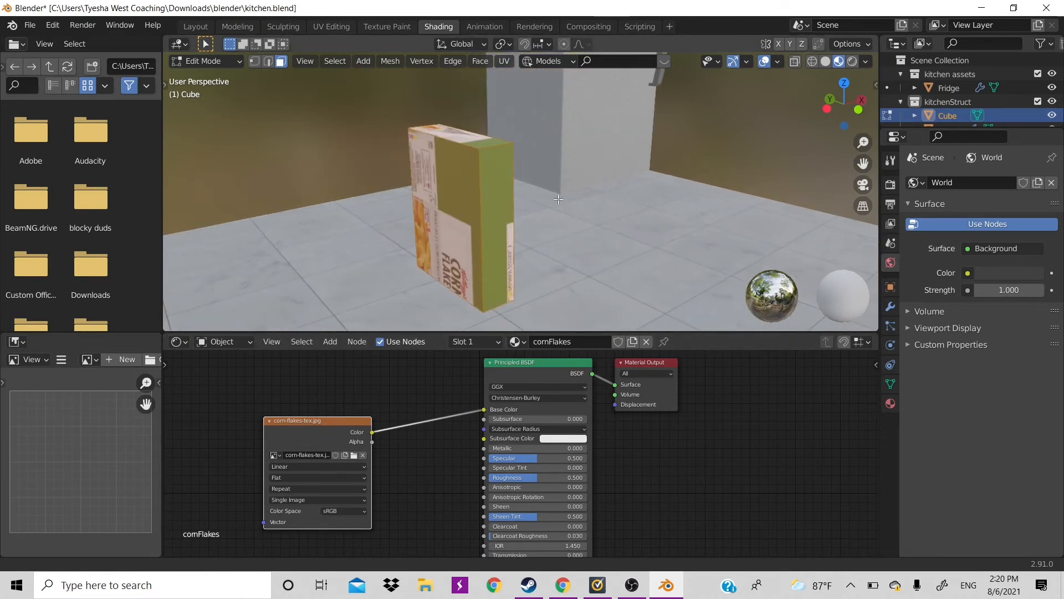
In the UV Editing workspace, stretch the cereal box slightly taller along Z and scale it down a little overall.
click(325, 25)
scroll(334, 318, down, 3)
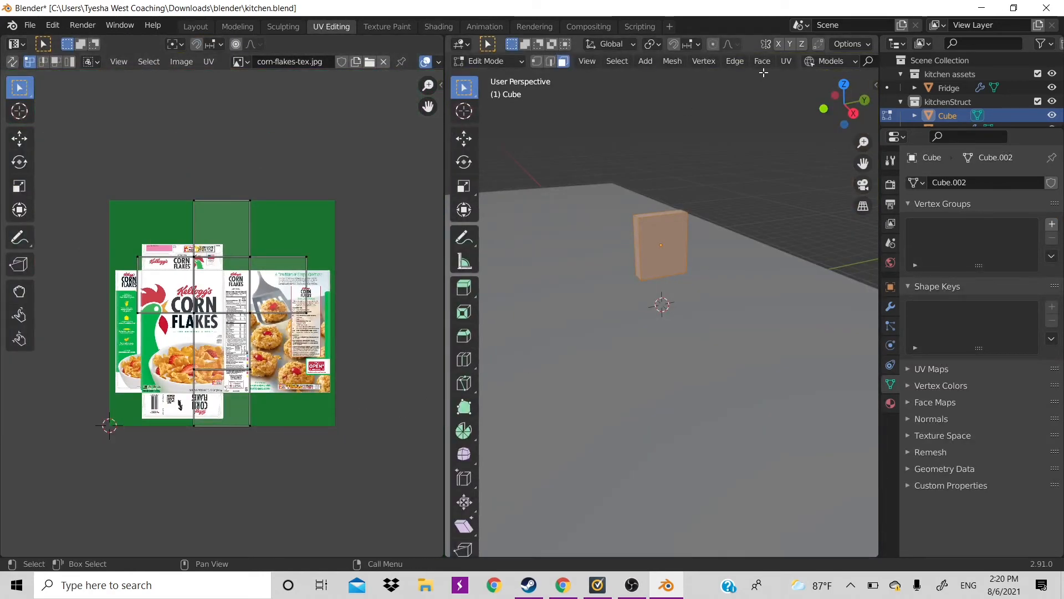
click(789, 63)
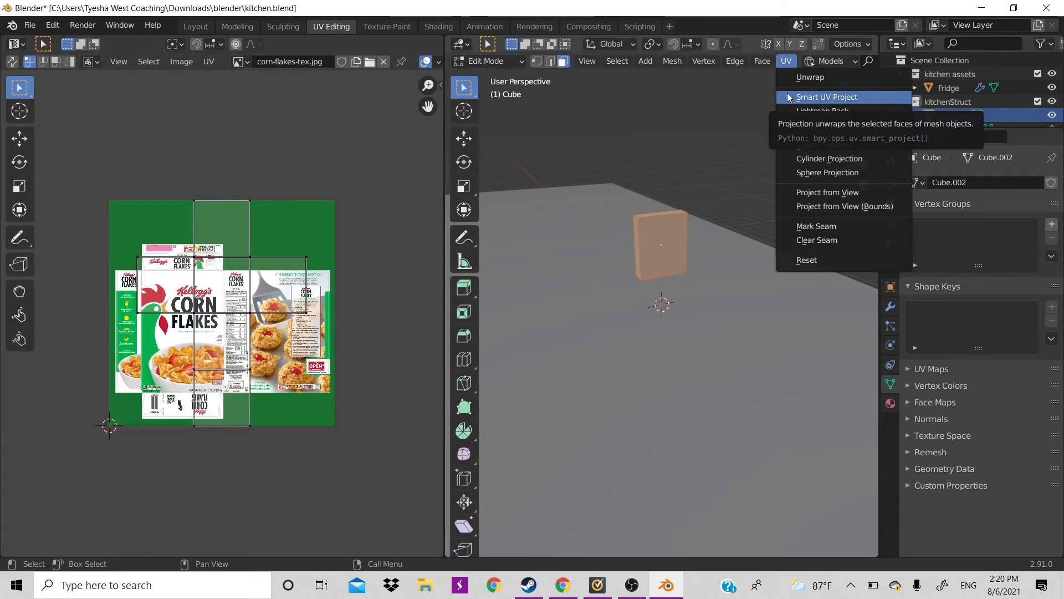
key(s)
key(z)
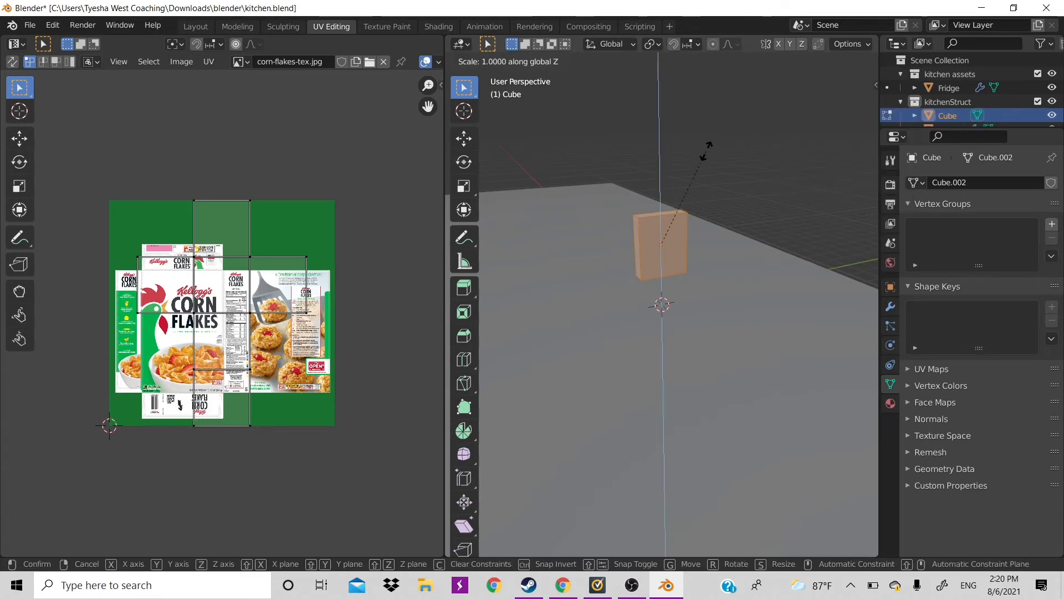
click(710, 139)
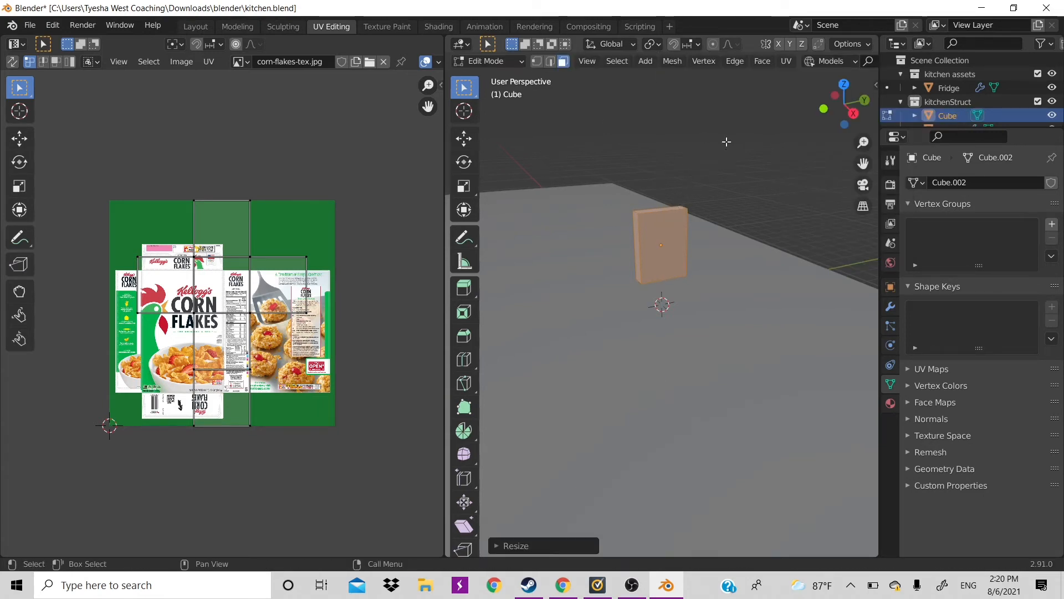
key(s)
click(733, 164)
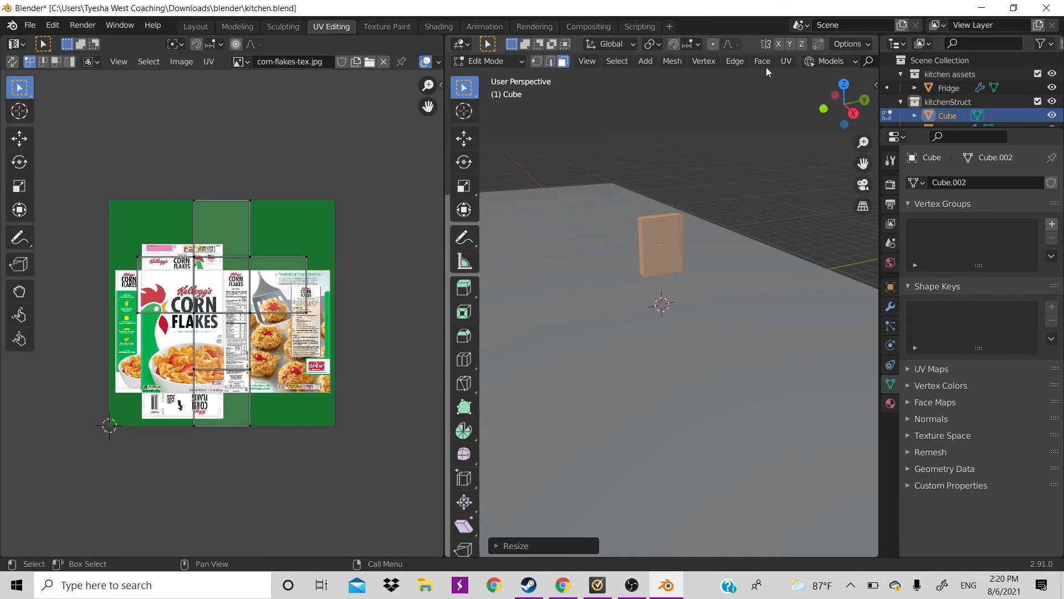
Unwrap all faces of the cereal box with Smart UV Project.
click(786, 61)
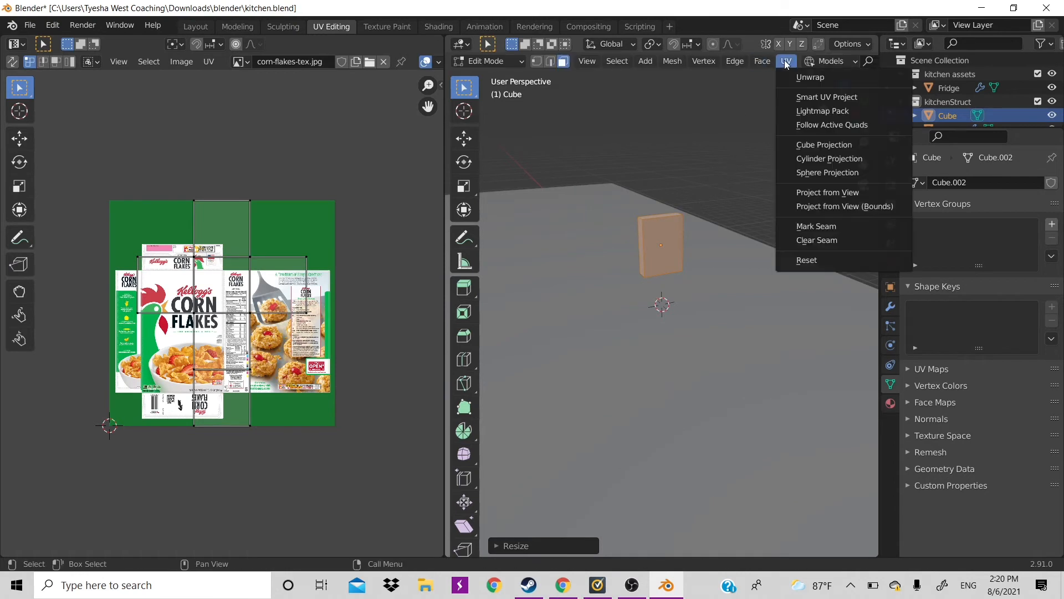
click(797, 100)
click(764, 207)
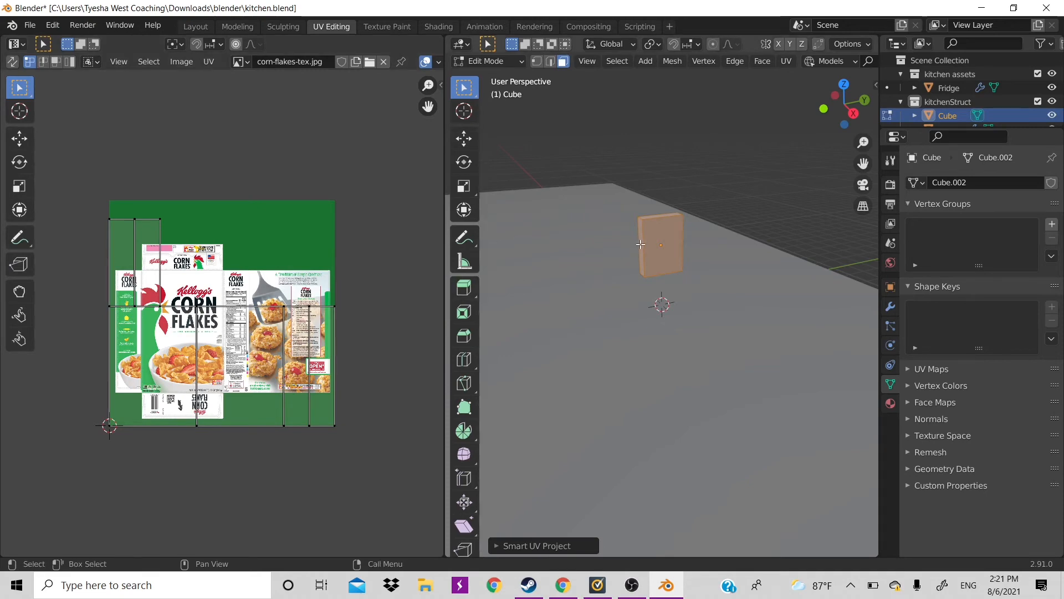
Select the box's large front face and move its UV island over the front panel of the corn flakes texture.
click(661, 244)
scroll(177, 369, up, 1)
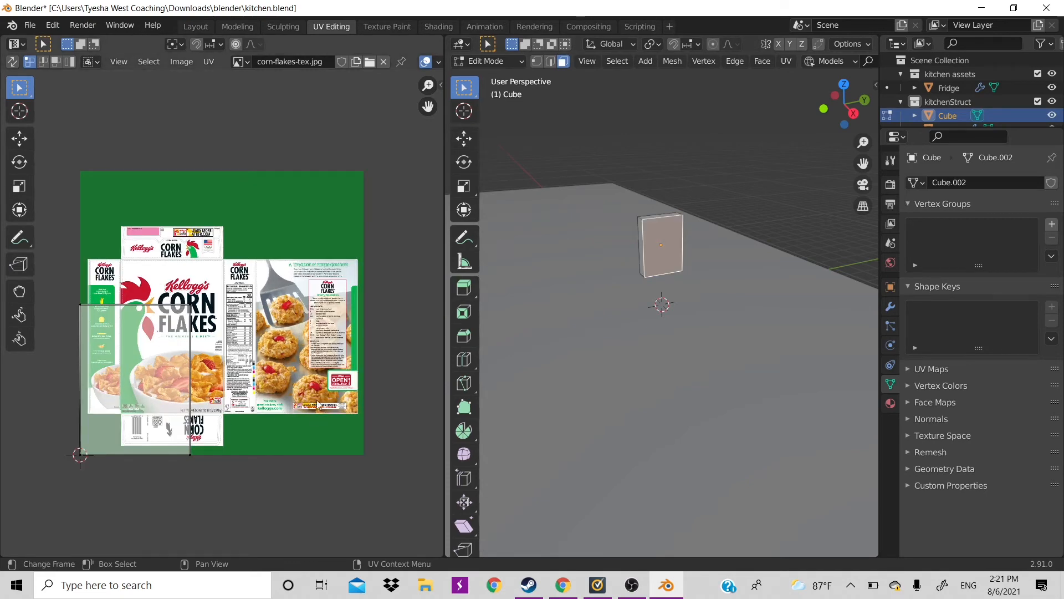
scroll(304, 333, up, 2)
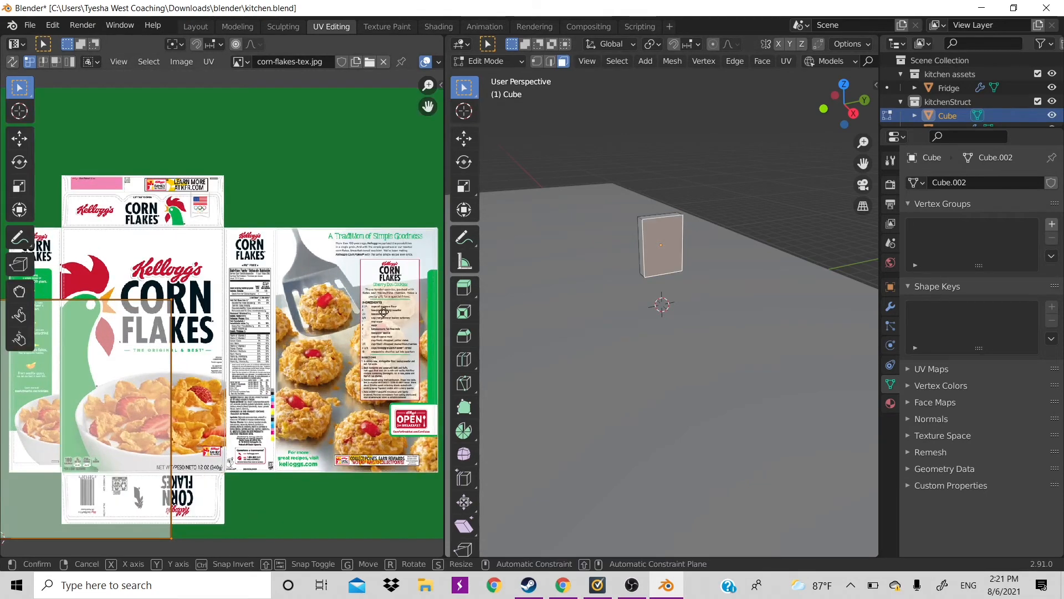
key(g)
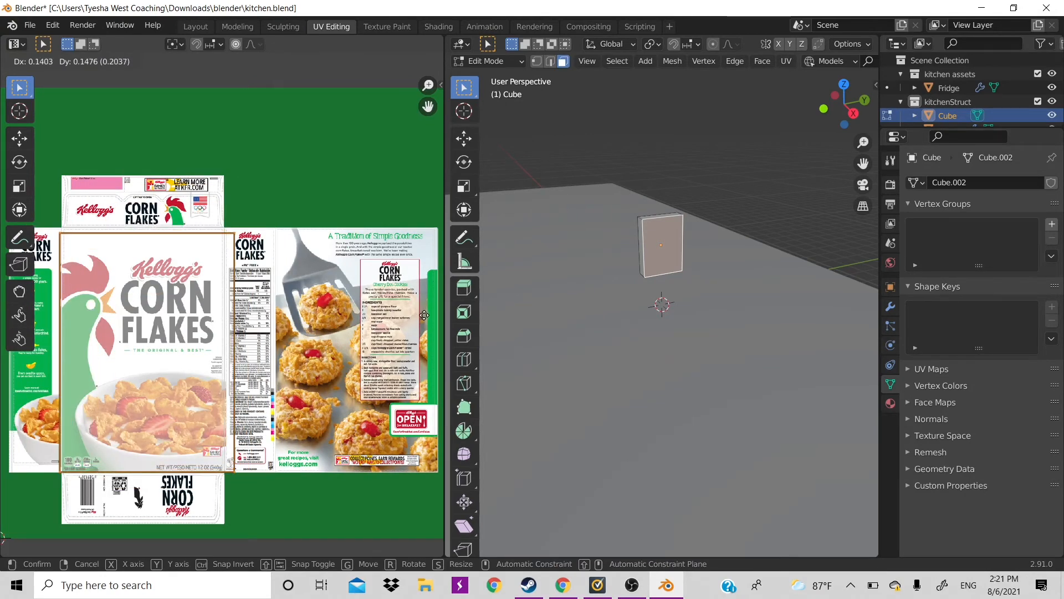
click(341, 321)
Scale and shift the front face's UV island until its upper and side edges line up with the front panel artwork.
key(s)
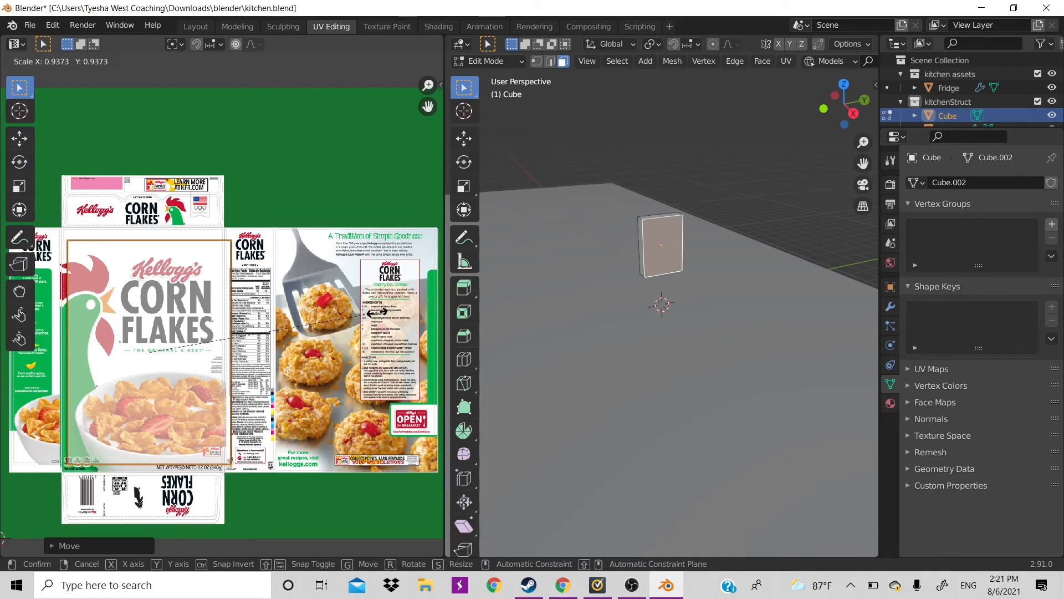
click(371, 313)
key(g)
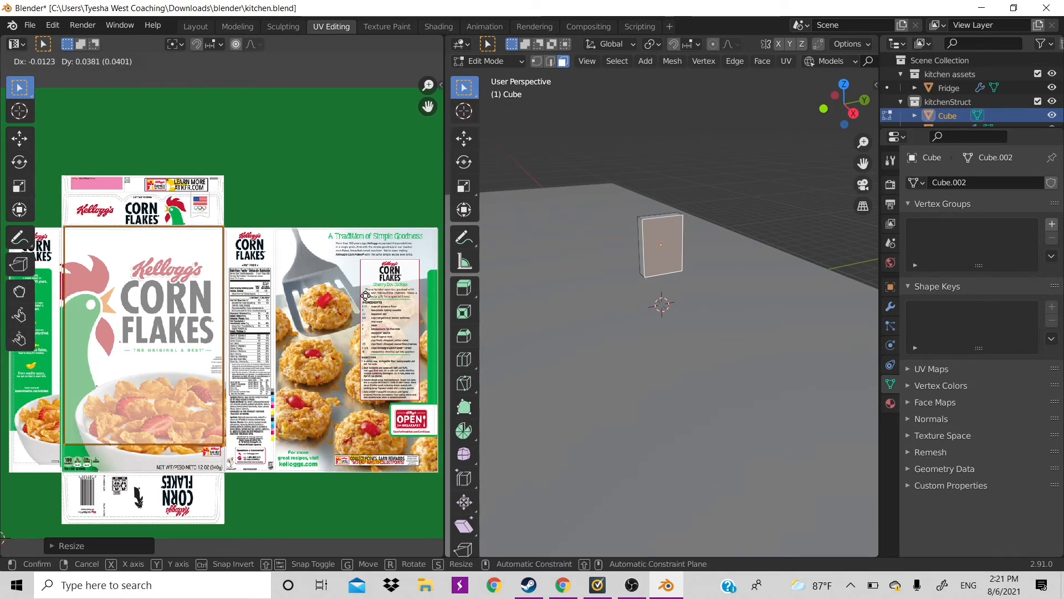
click(367, 297)
key(s)
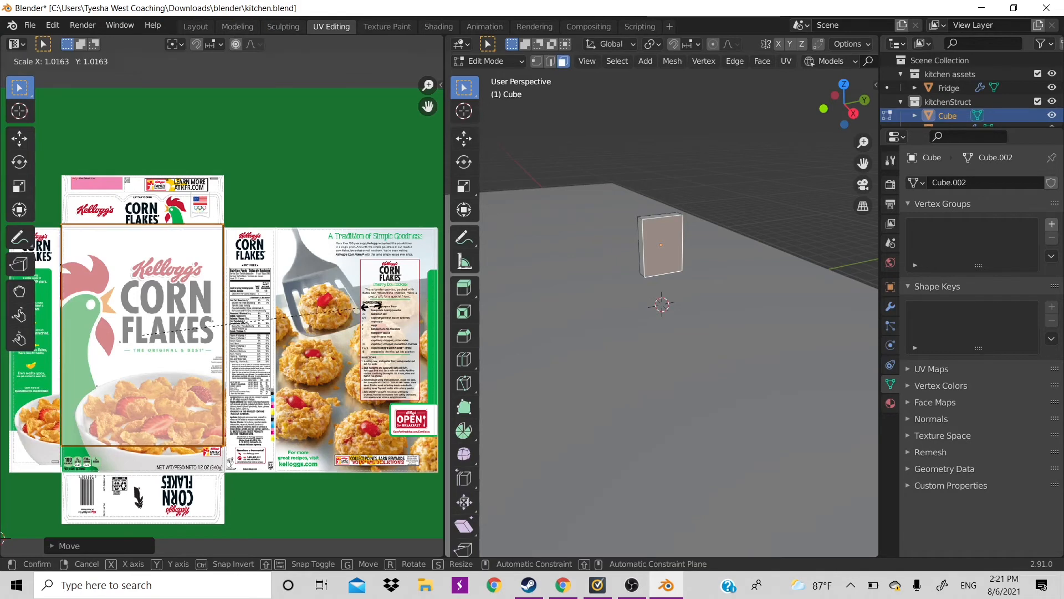
click(374, 312)
key(g)
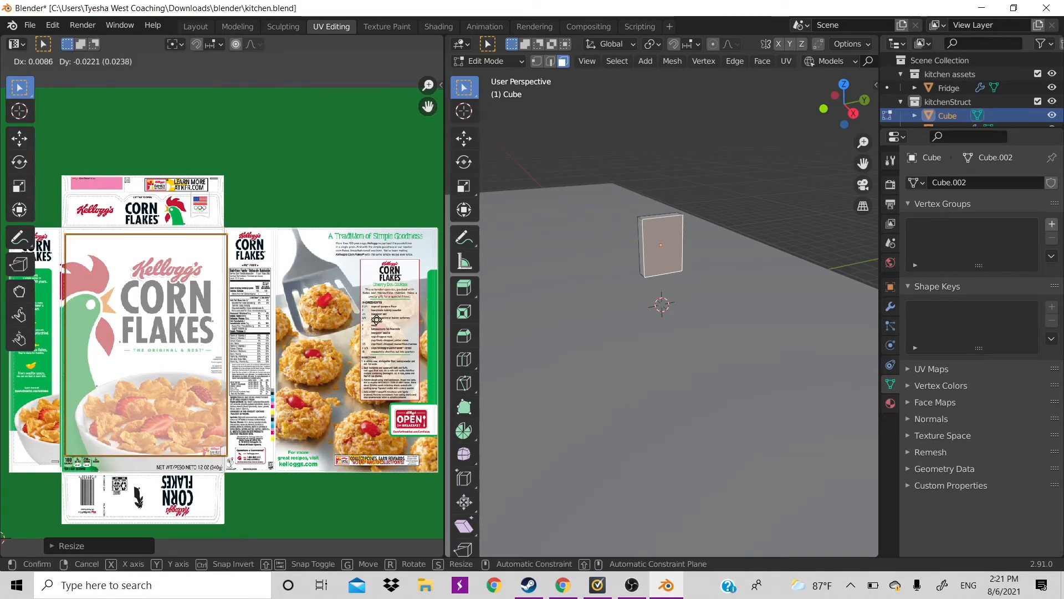
key(y)
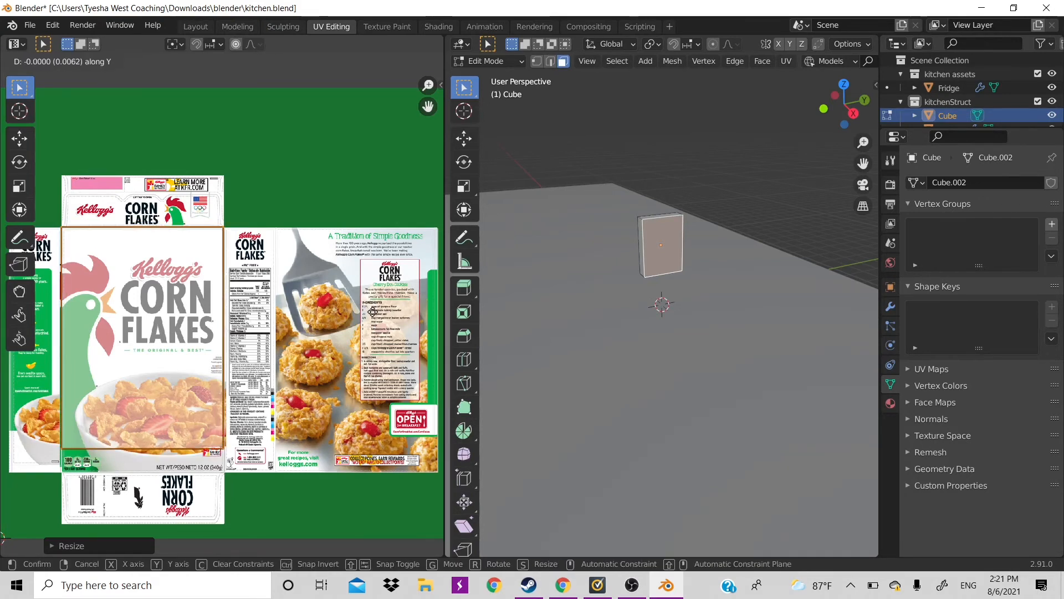
click(375, 311)
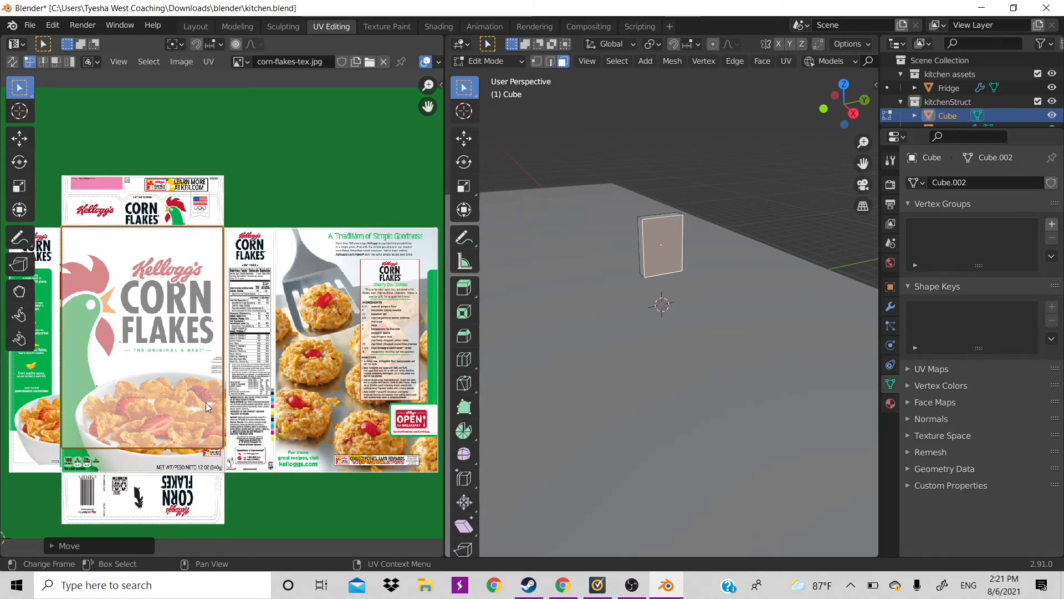
Select the lower edge of the front face's UV island and move it down along Y to the front panel's lower border.
key(2)
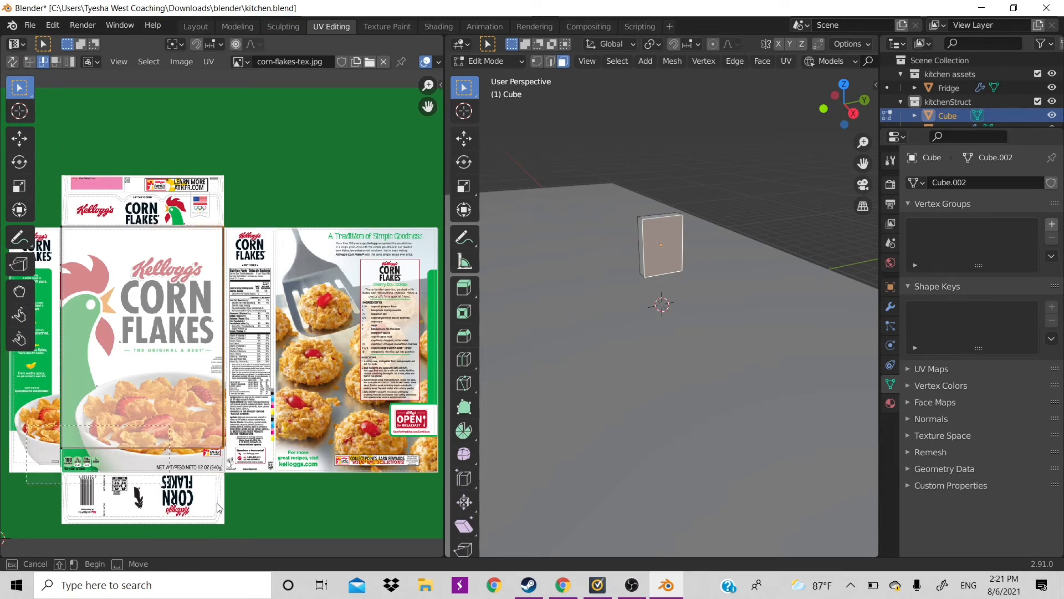
key(g)
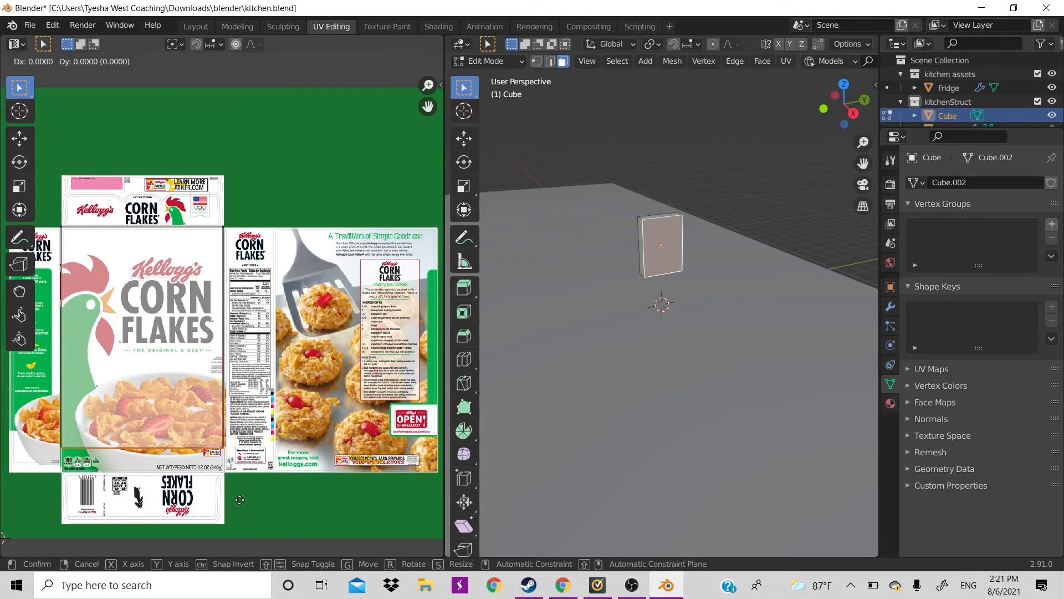
key(y)
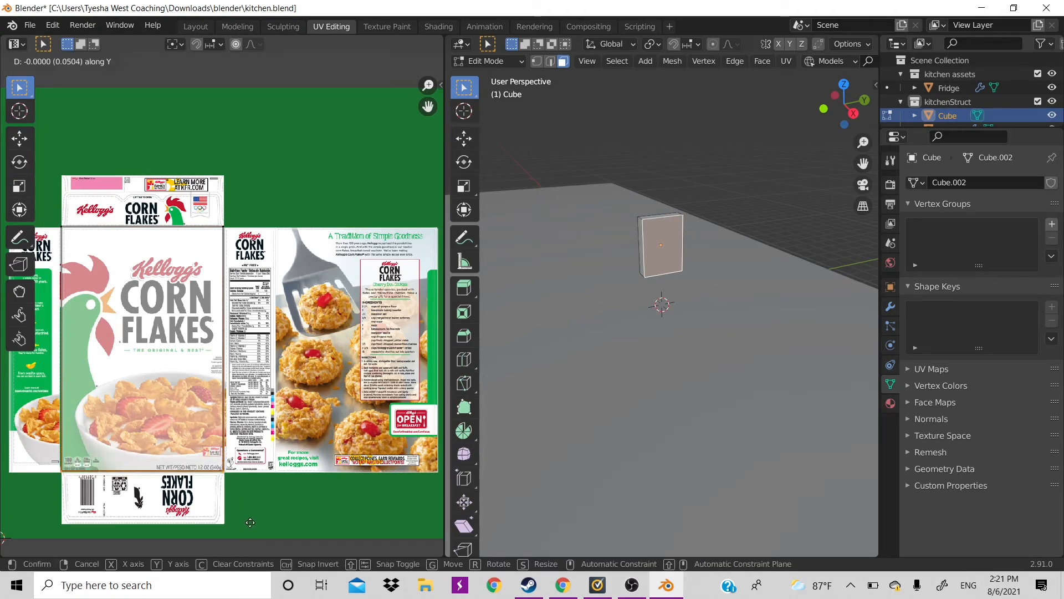
click(250, 522)
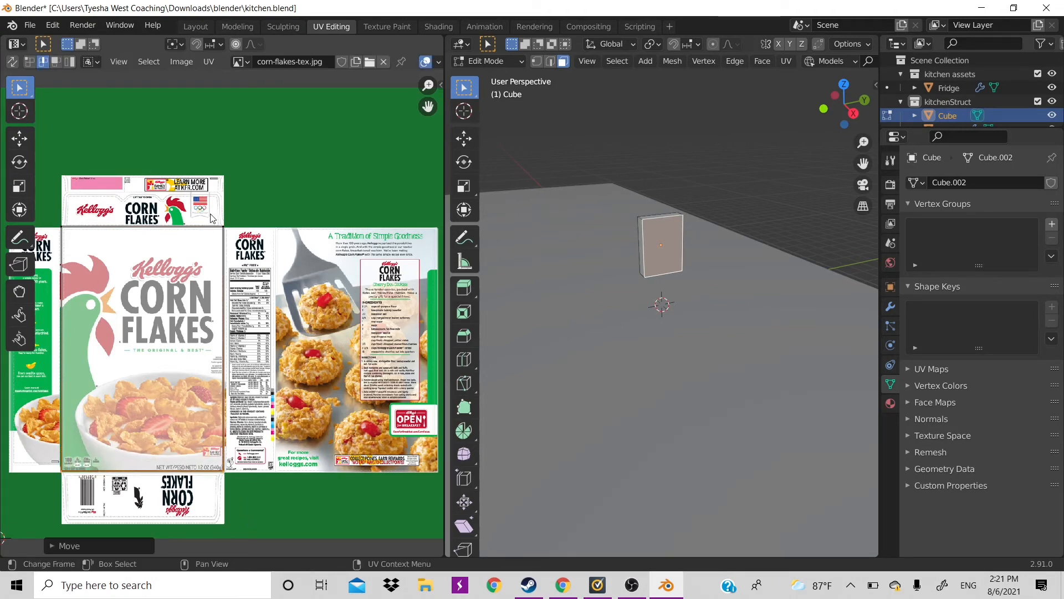
Select the island's right edge and nudge it outward along X to meet the front panel's right border.
drag(211, 214, 268, 397)
drag(259, 495, 260, 494)
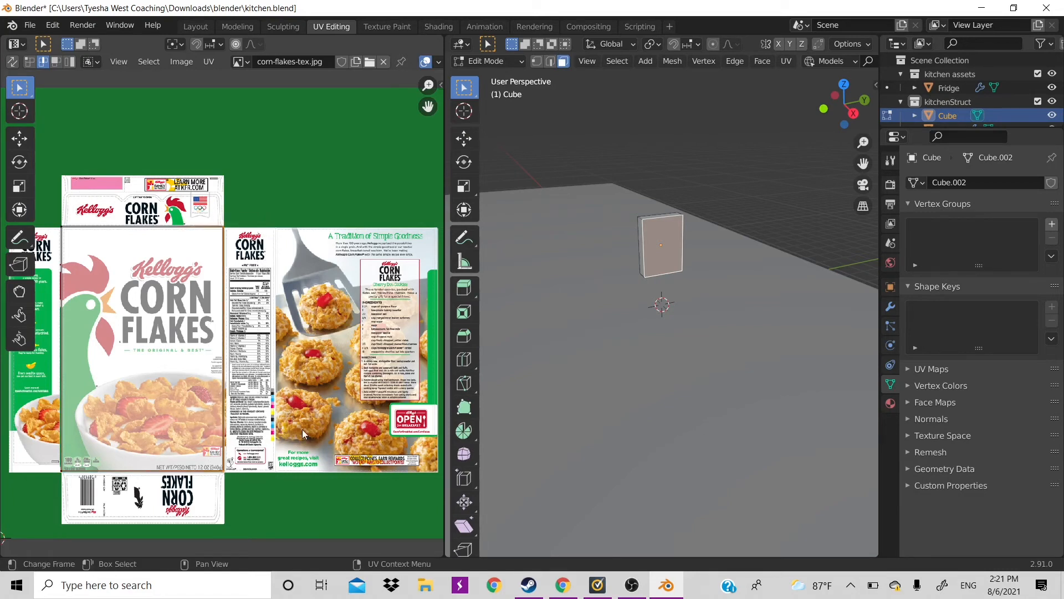
key(g)
key(x)
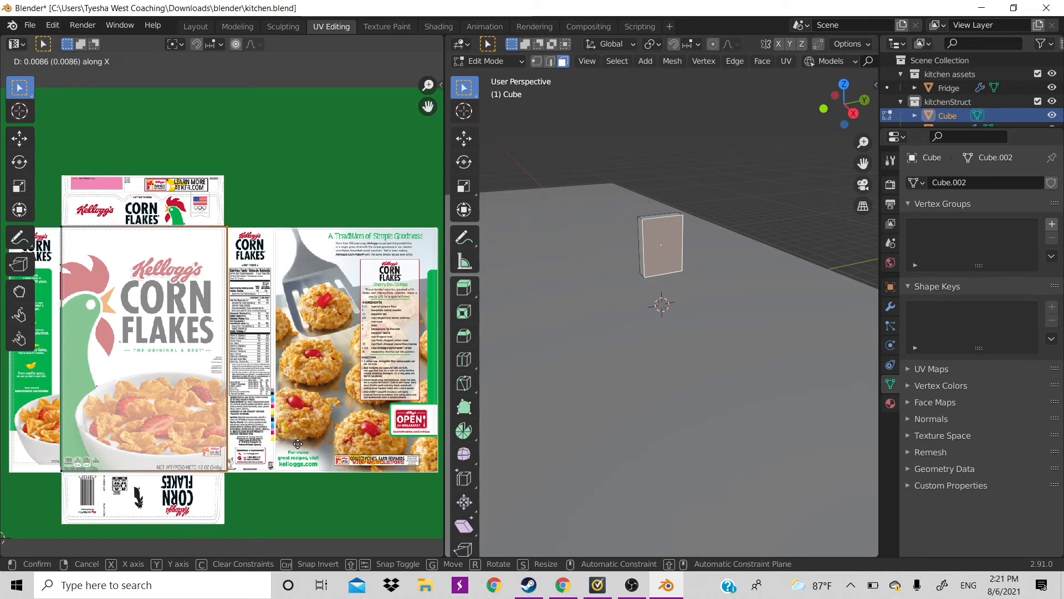
click(229, 373)
Display the 3D viewport in Material Preview shading with a closer view of the textured cereal box.
scroll(229, 373, down, 3)
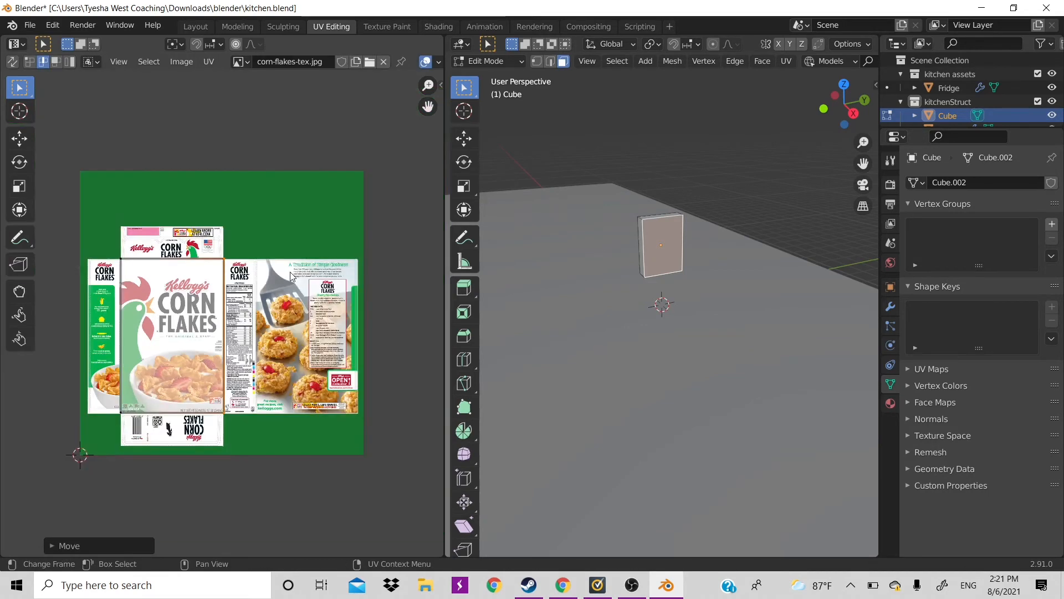
scroll(291, 271, up, 3)
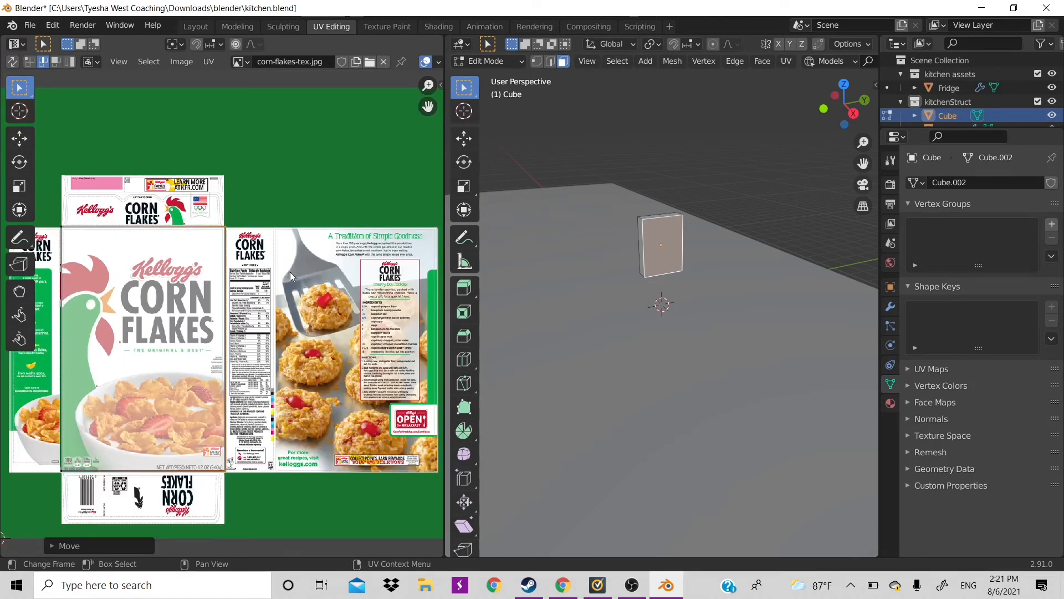
scroll(802, 65, down, 3)
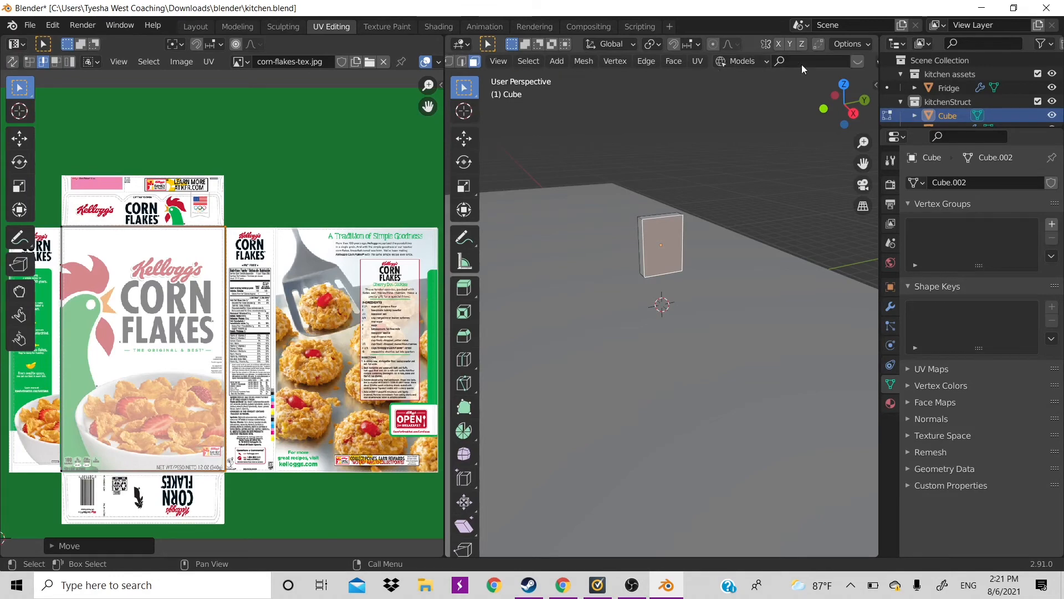
scroll(802, 64, down, 5)
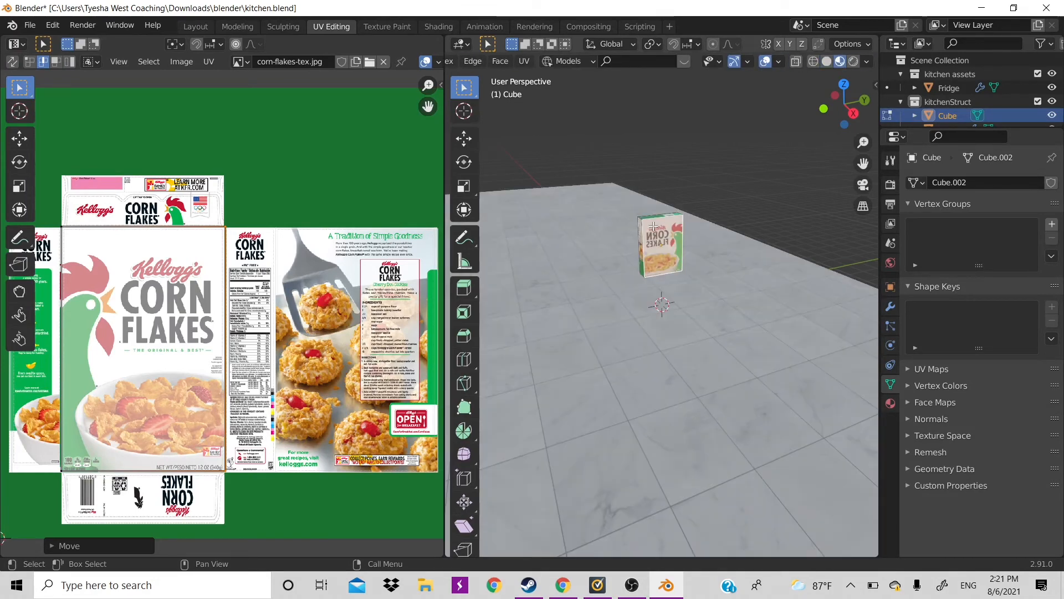
scroll(654, 226, up, 2)
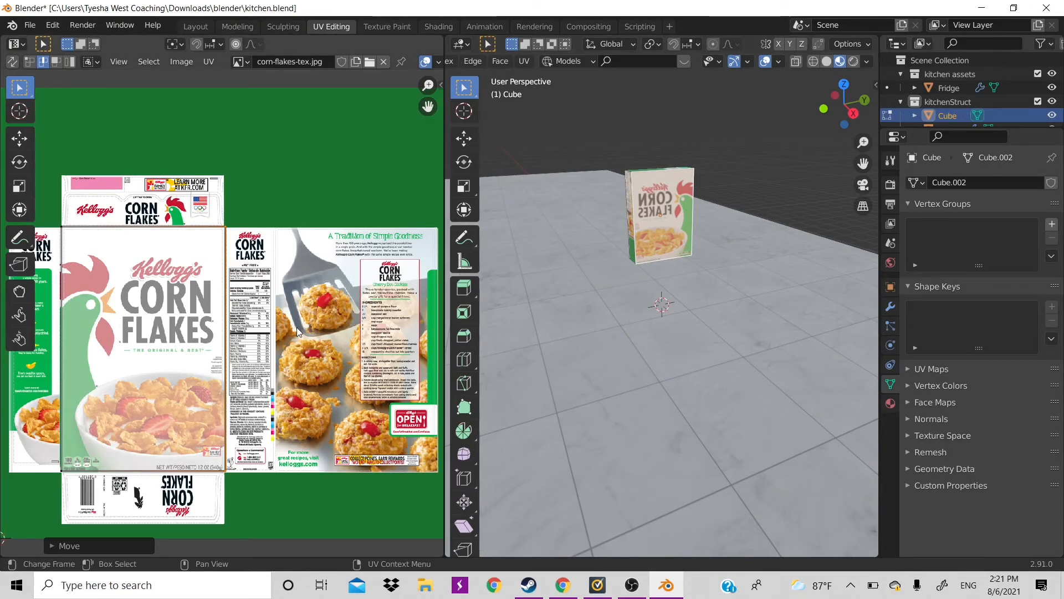
key(s)
key(x)
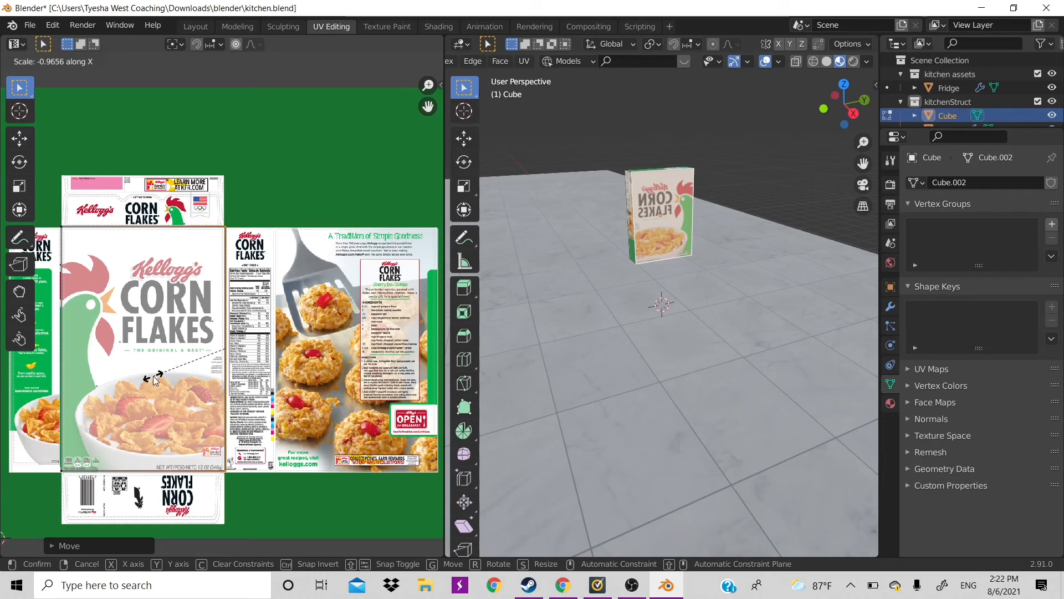
key(Escape)
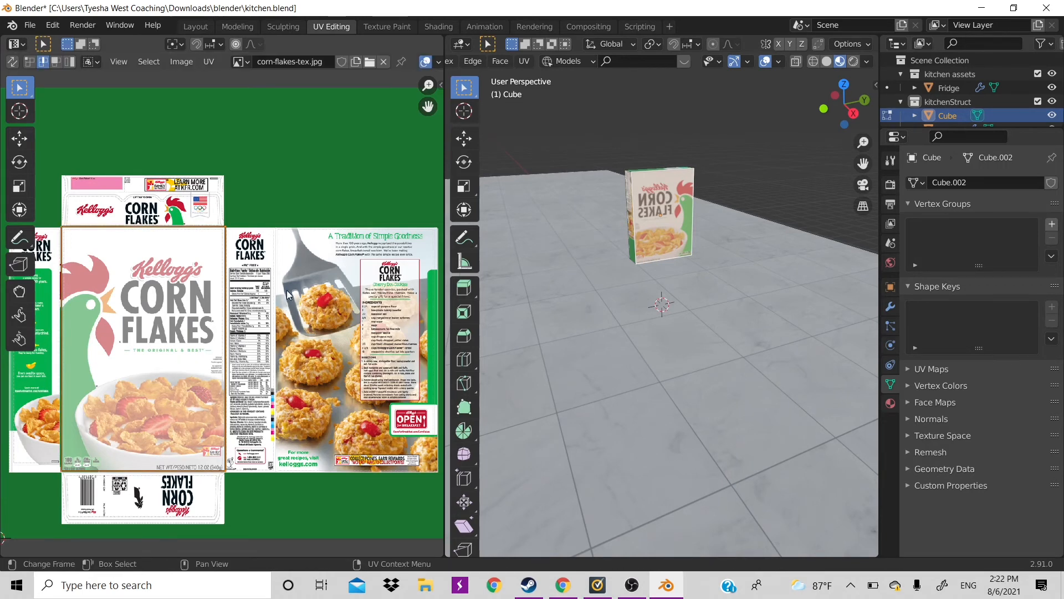
Mirror the whole front face UV island horizontally with a negative scale along X so the lettering reads correctly.
key(s)
key(x)
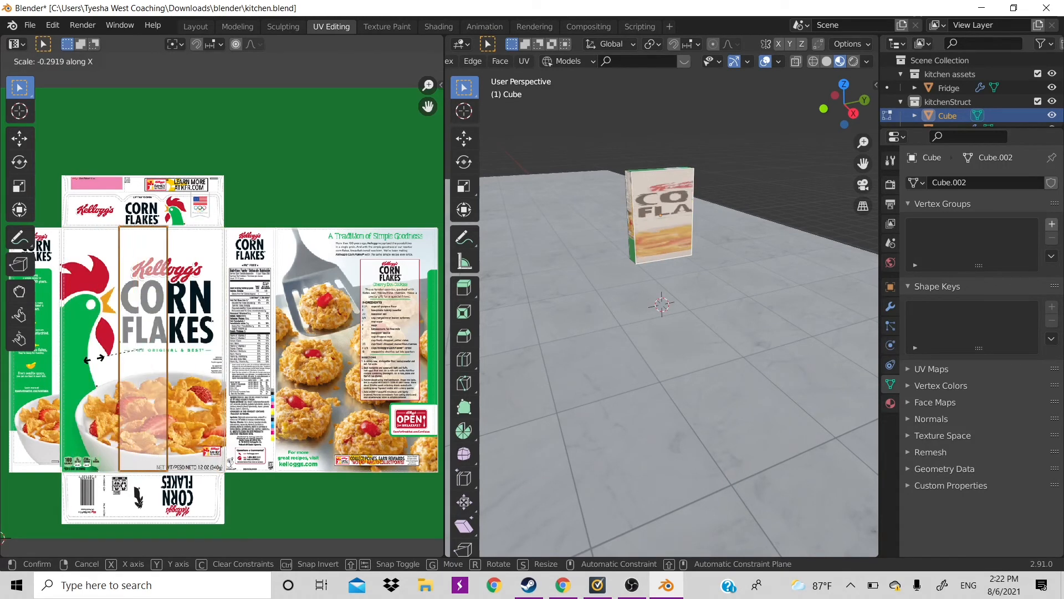
click(431, 371)
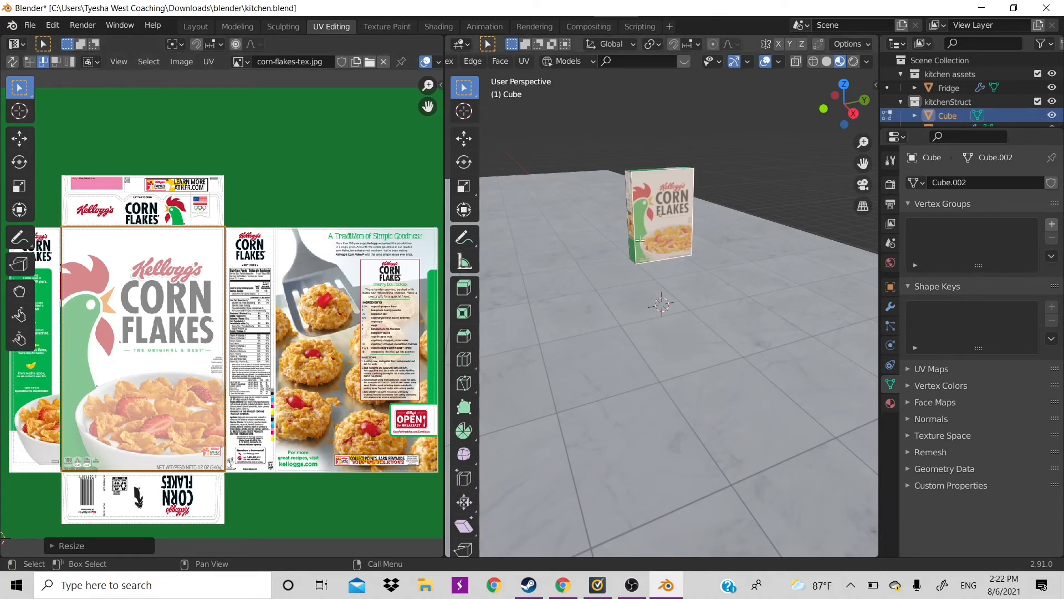
Select the box's narrow side face and move its UV island onto the green side panel left of the front artwork.
scroll(273, 350, down, 1)
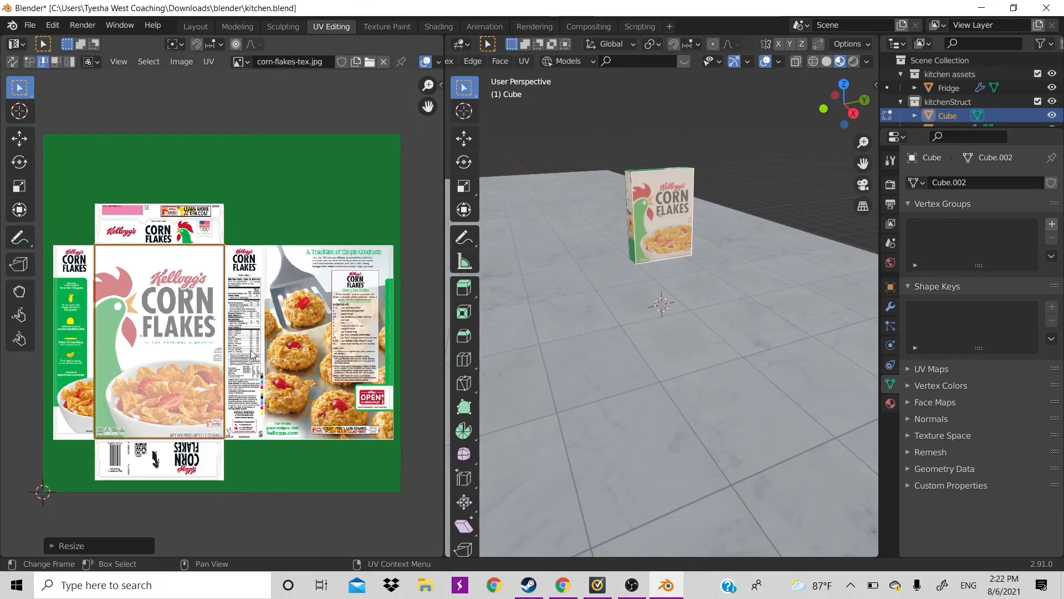
click(630, 221)
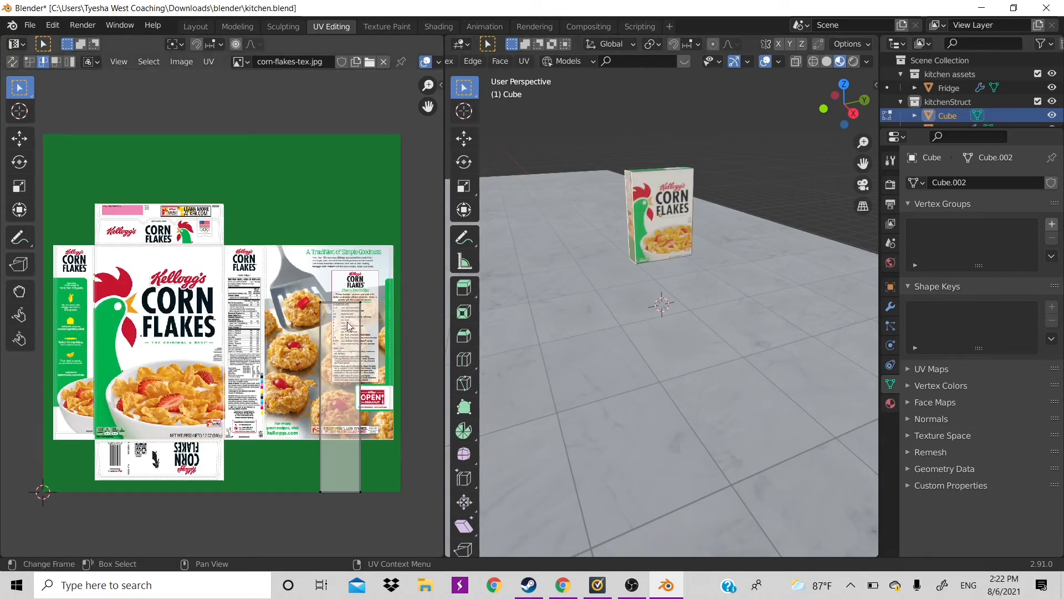
key(g)
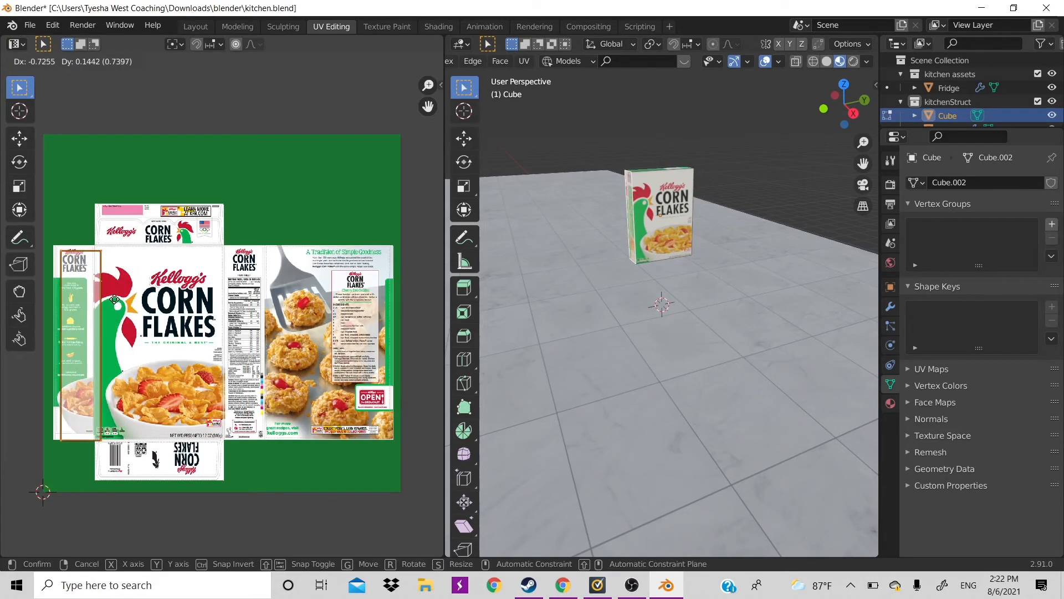
click(111, 297)
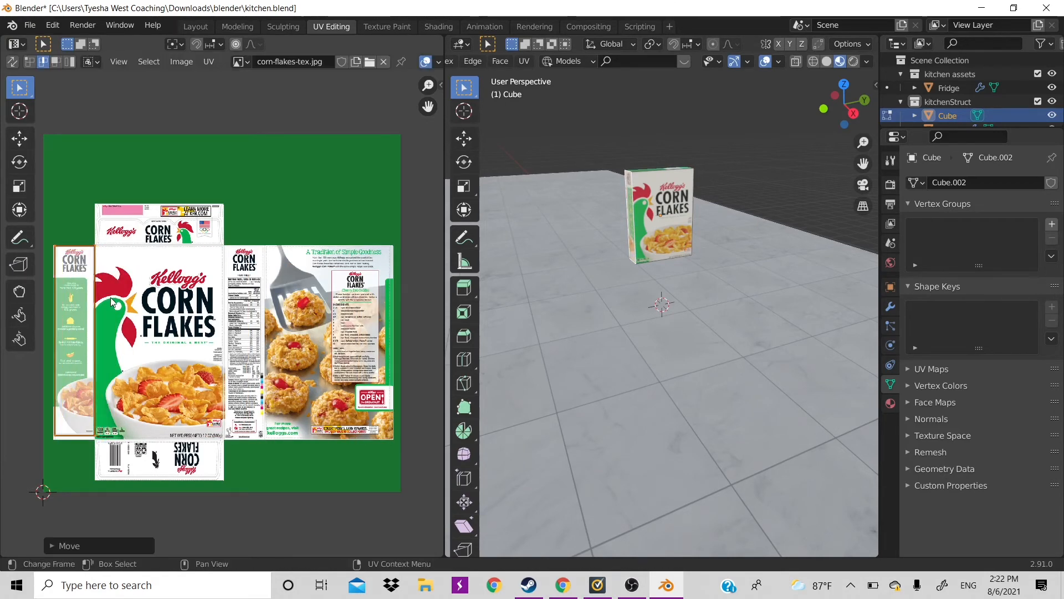
Fit the side island to the green side panel by scaling it slightly, shifting it along X, and lowering its bottom edge along Y.
key(s)
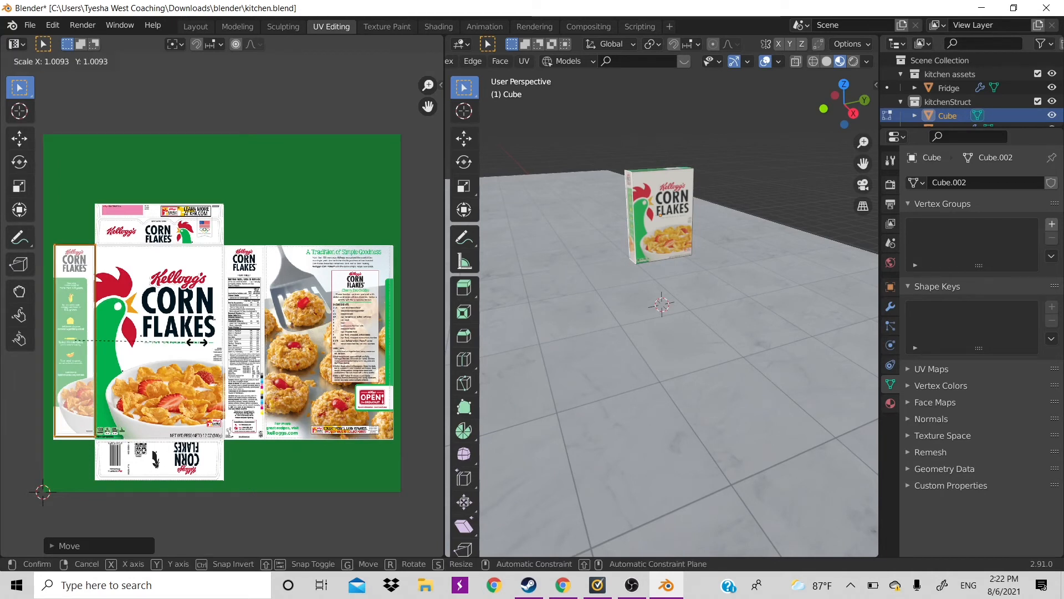
click(199, 344)
key(g)
key(x)
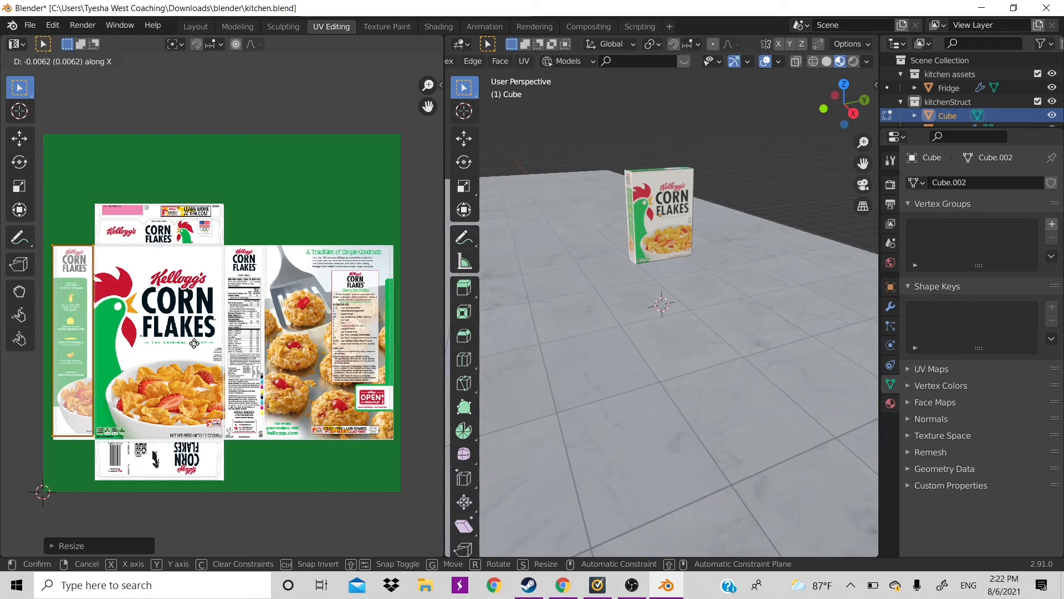
click(197, 348)
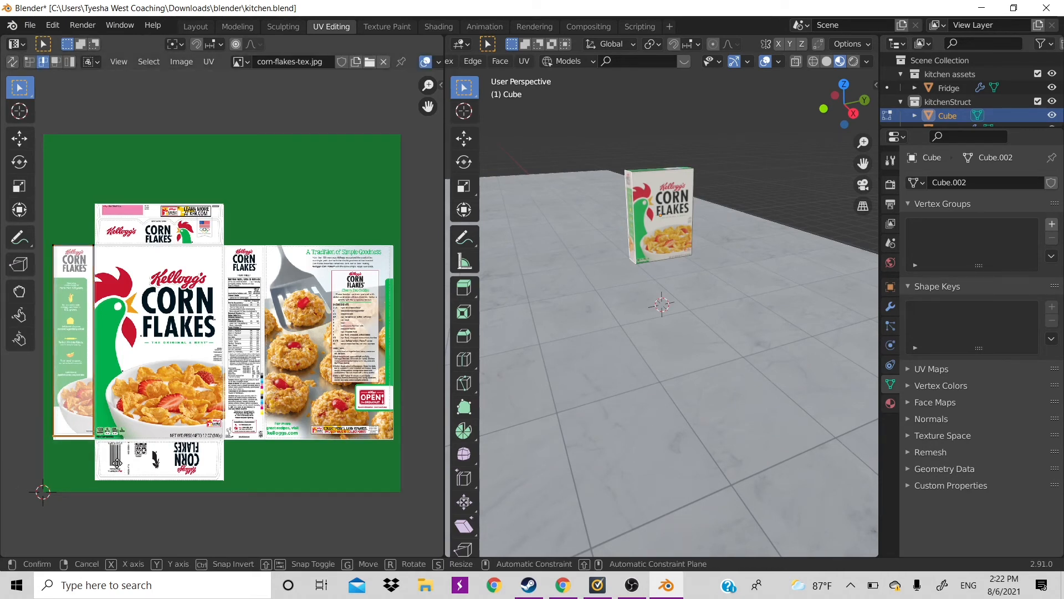
key(g)
key(y)
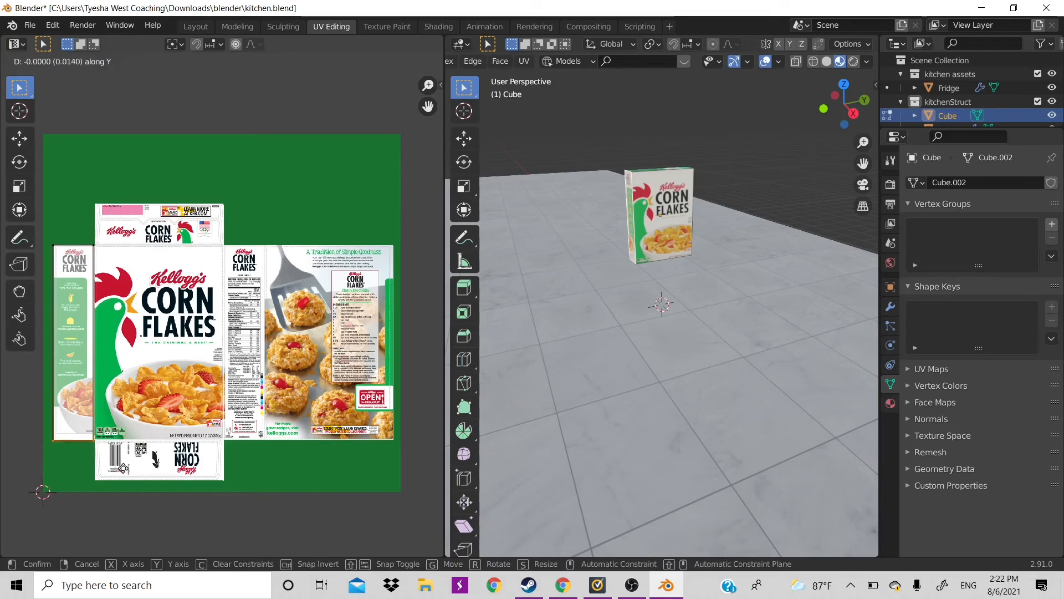
click(124, 468)
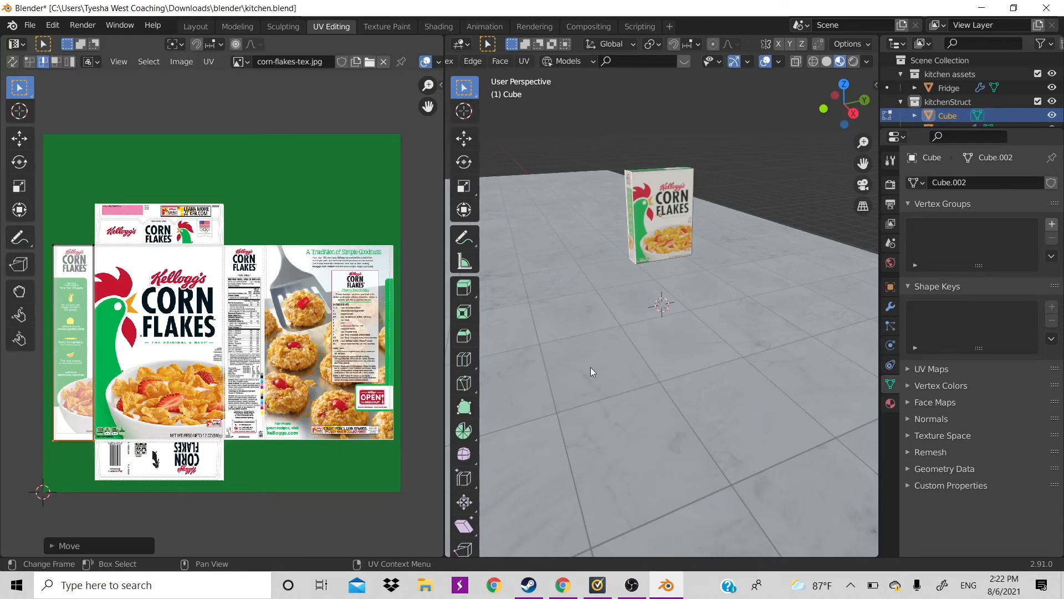
Mirror the green side panel's UV island horizontally with a negative scale of about -1.04 along X.
drag(844, 102, 743, 118)
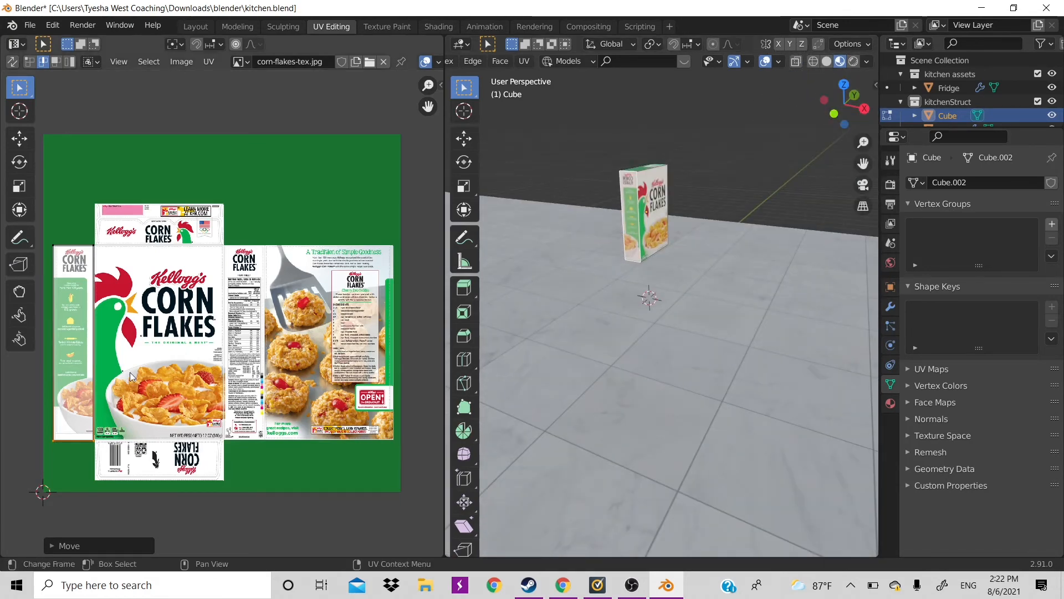
key(s)
key(x)
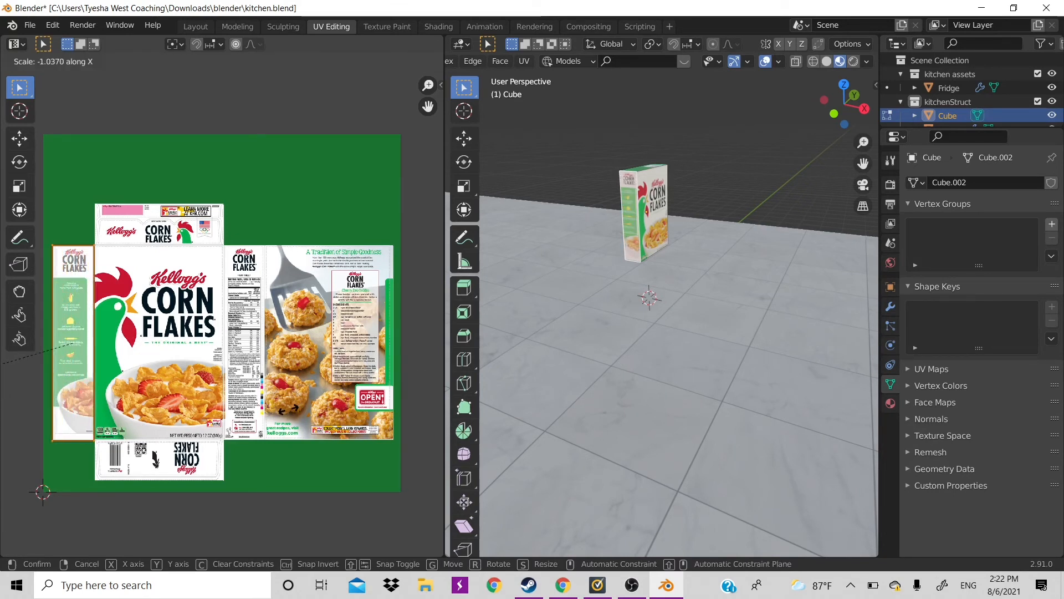
click(289, 409)
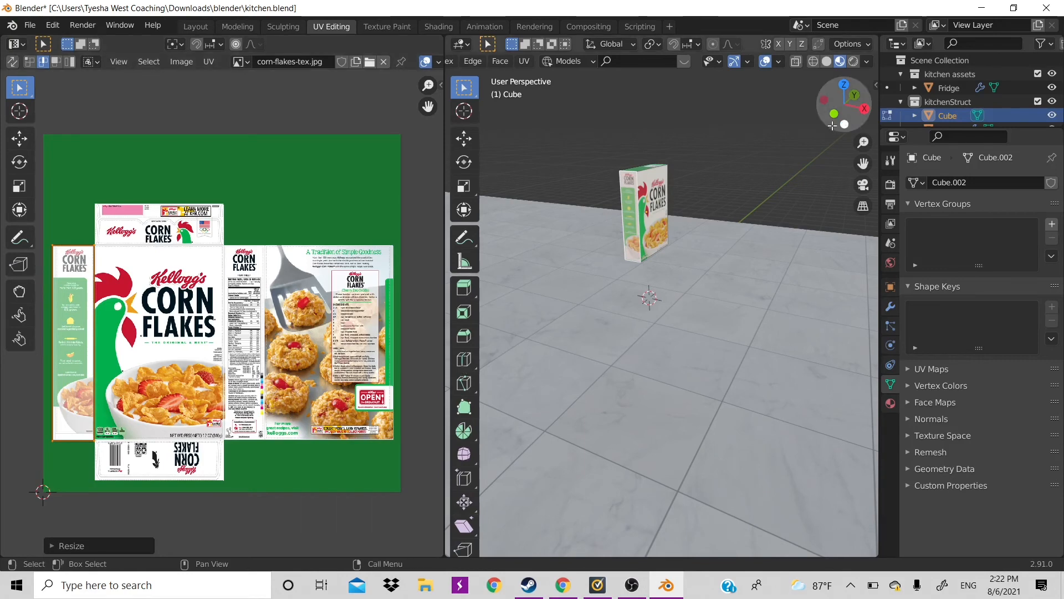
Select the box's opposite narrow side face and move its UV island onto the nutrition facts panel.
drag(840, 107, 651, 177)
scroll(651, 178, down, 3)
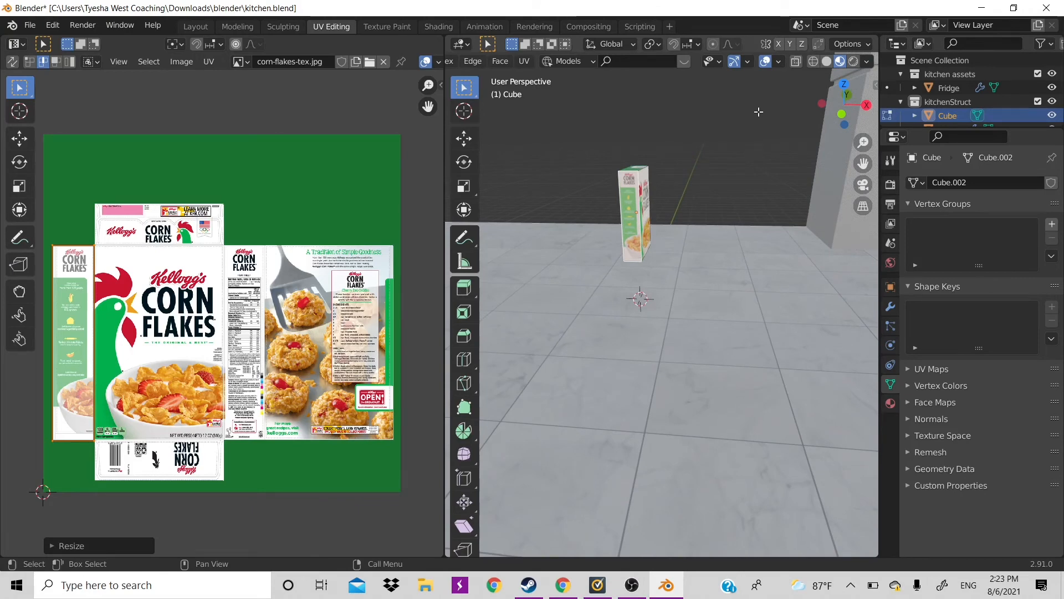
drag(841, 107, 614, 212)
click(613, 212)
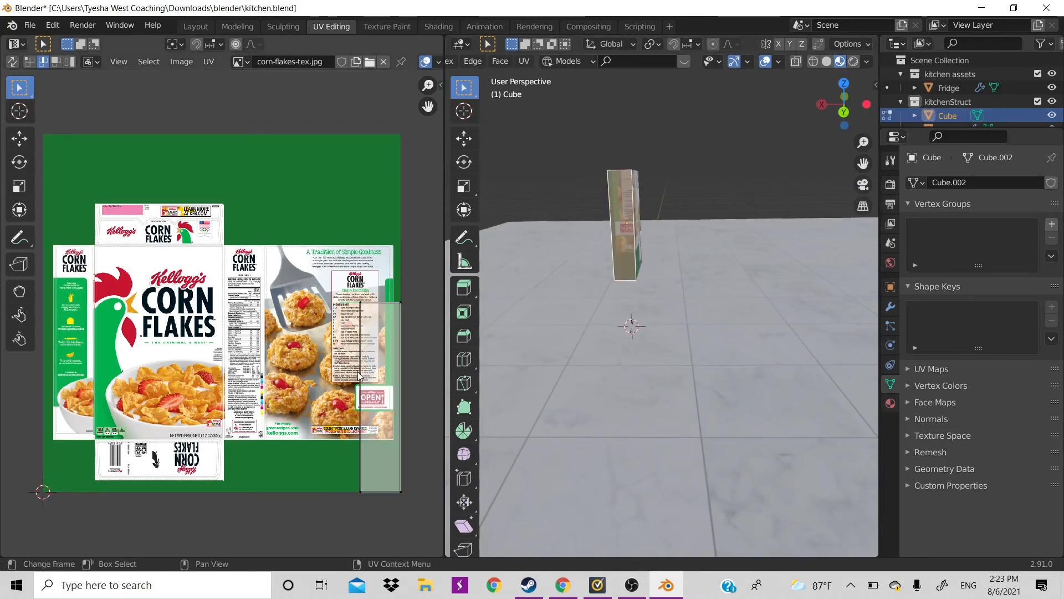
key(g)
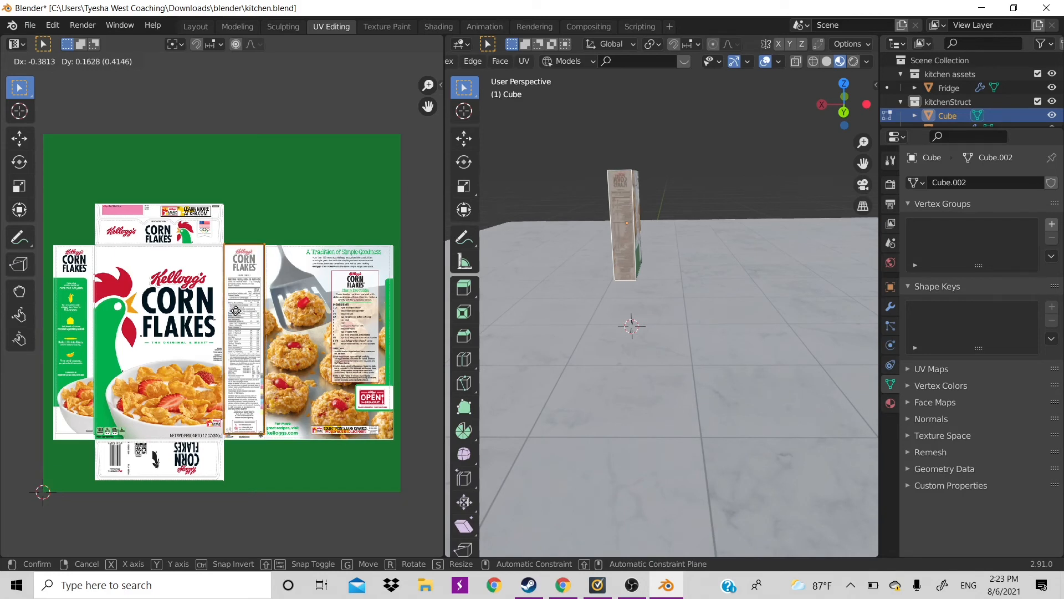
click(240, 316)
Lower the bottom edge of the nutrition island along Y to the panel's lower border, and select the island's right edge.
key(b)
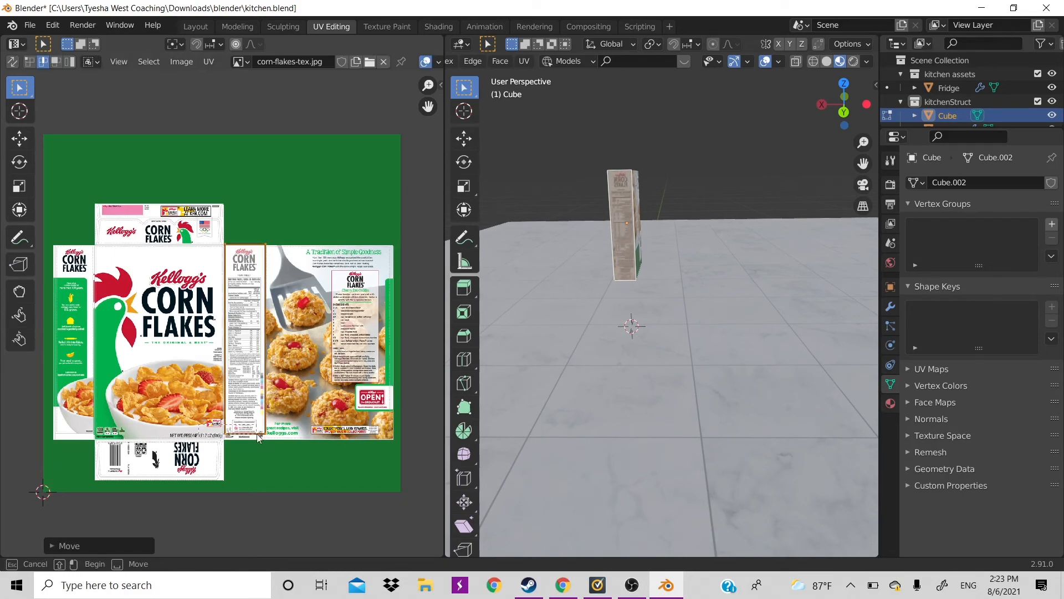
drag(287, 439, 287, 444)
key(g)
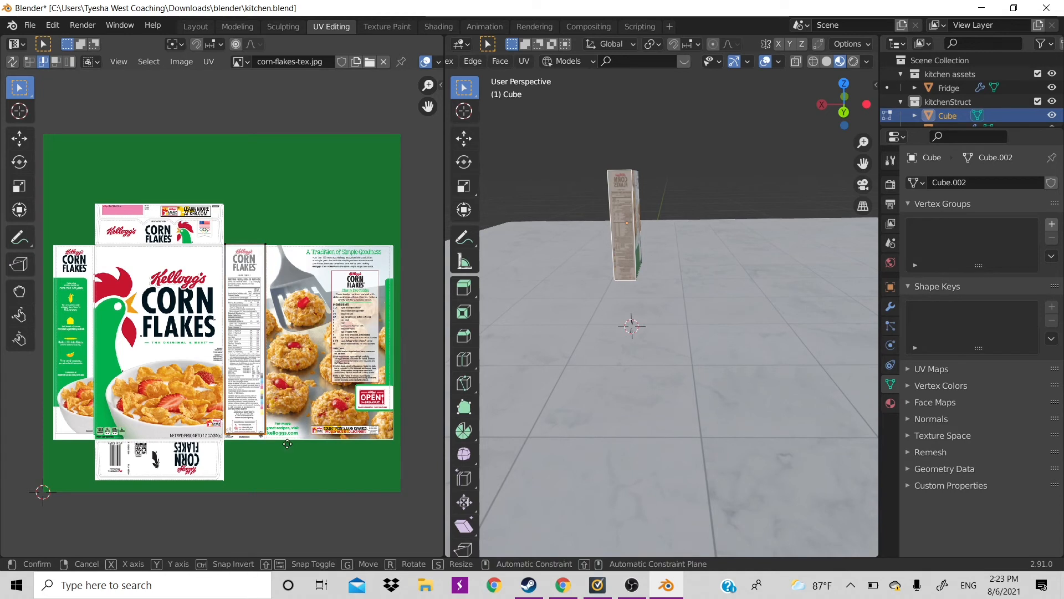
key(y)
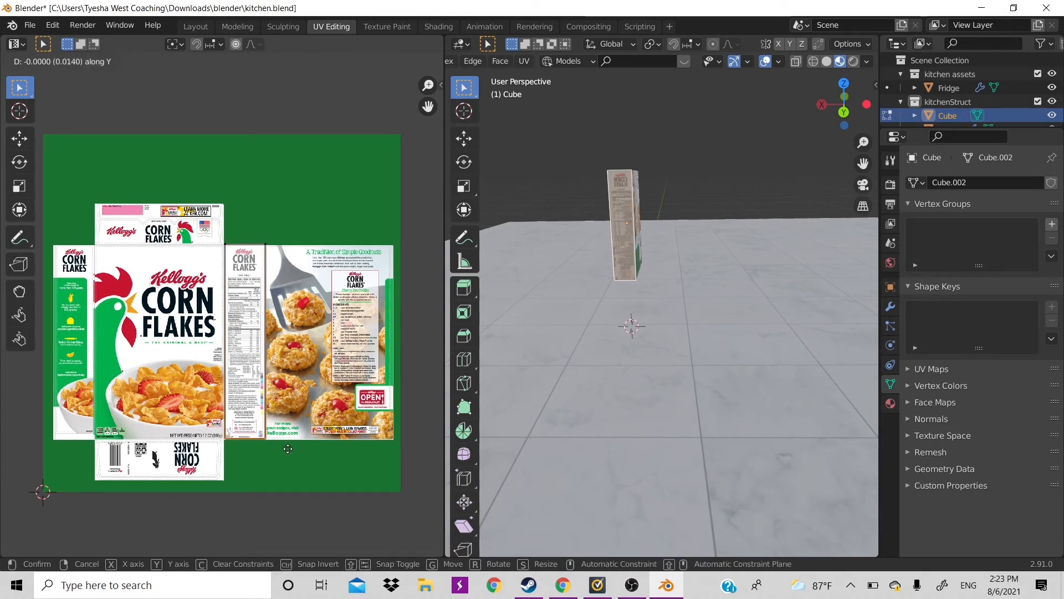
click(289, 454)
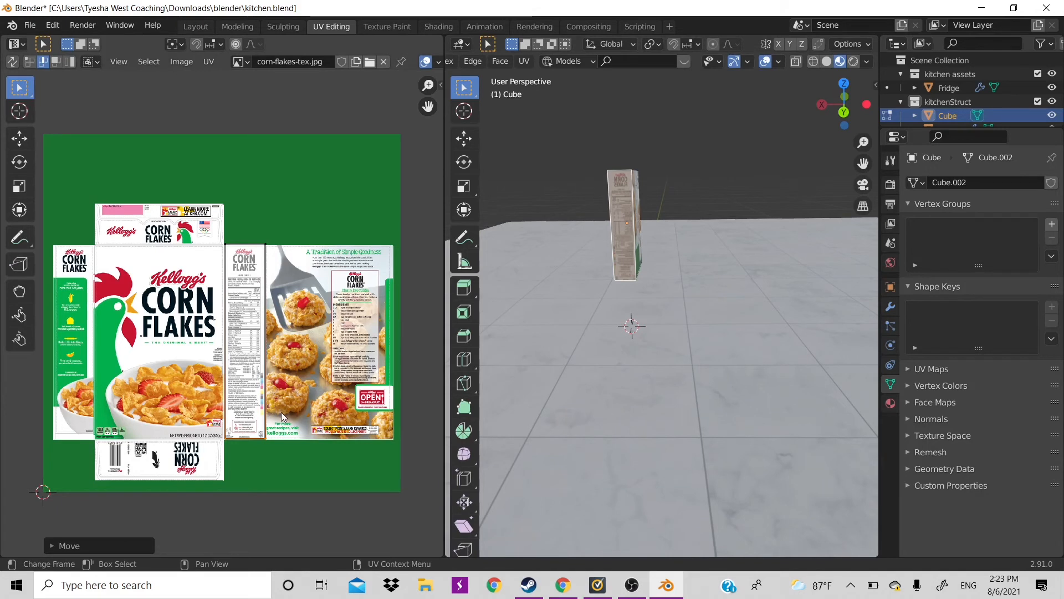
key(g)
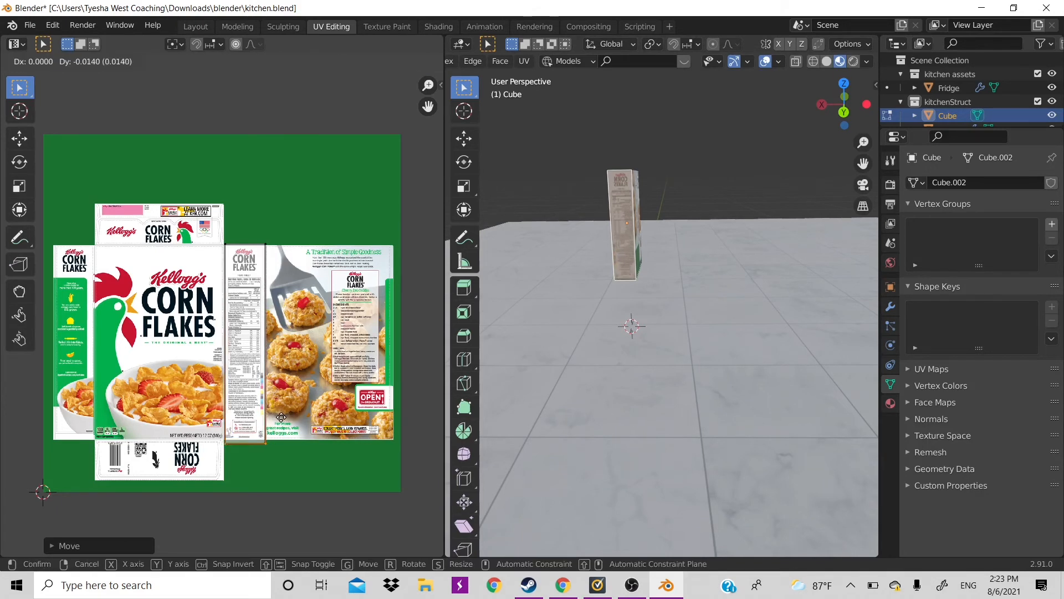
key(y)
click(280, 417)
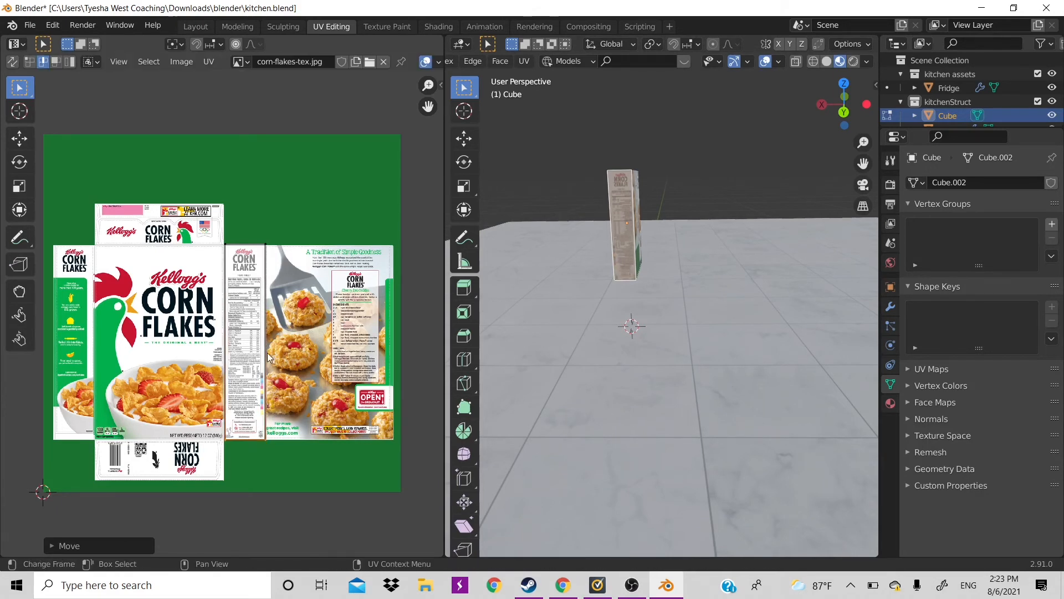
drag(254, 240, 277, 501)
Select the box's back face and position its whole UV island over the cookie recipe panel, adjusting its scale.
scroll(722, 177, up, 3)
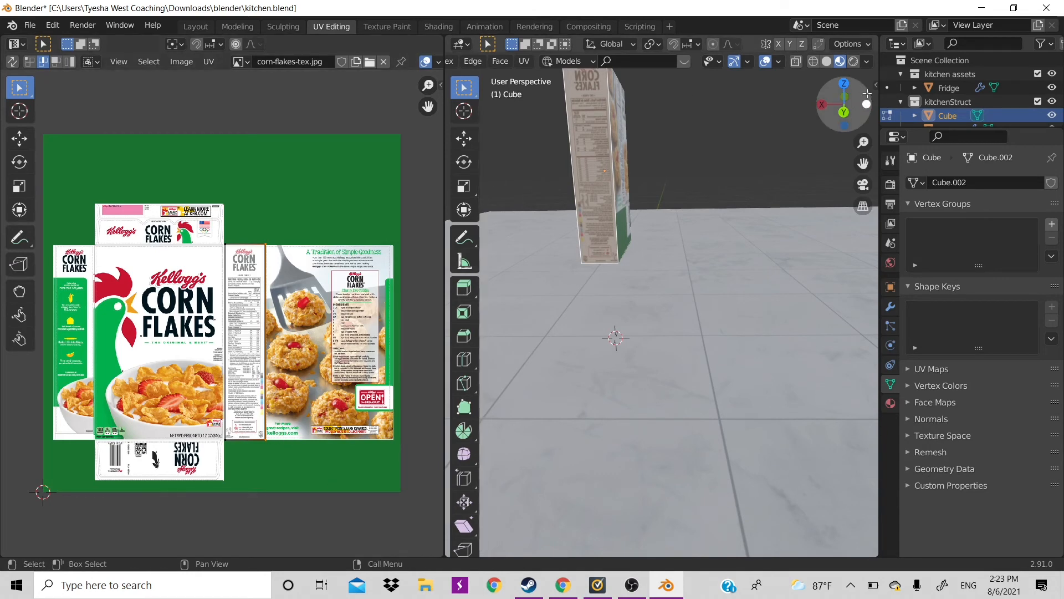
drag(867, 94, 782, 99)
click(598, 200)
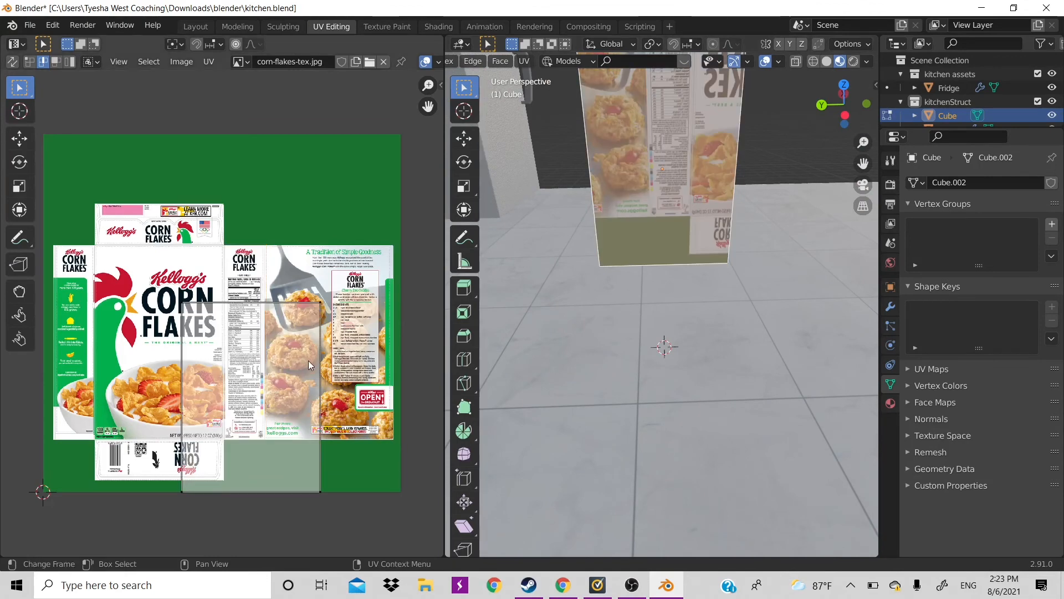
key(a)
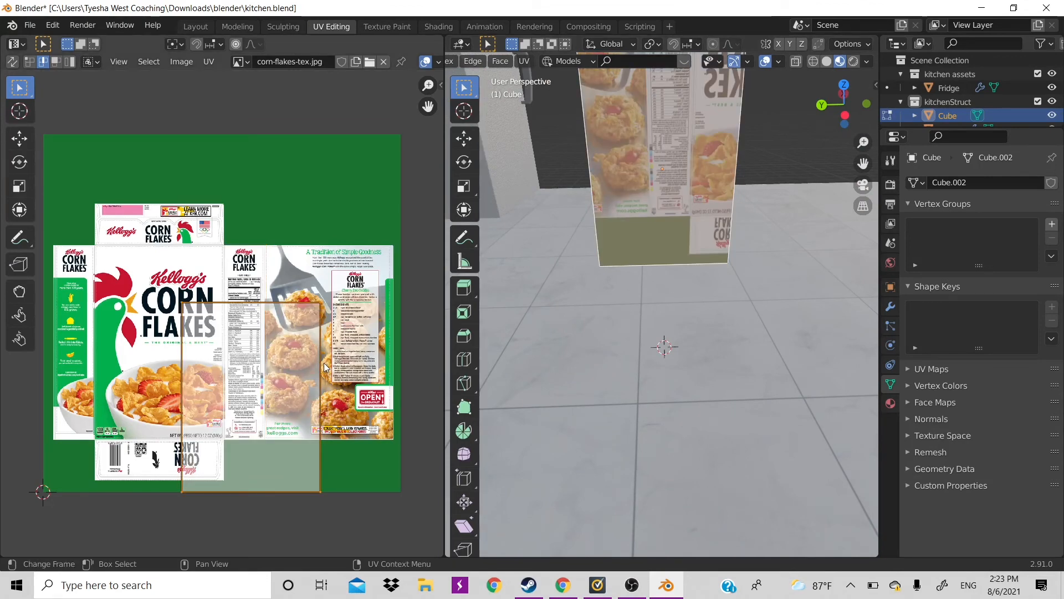
key(g)
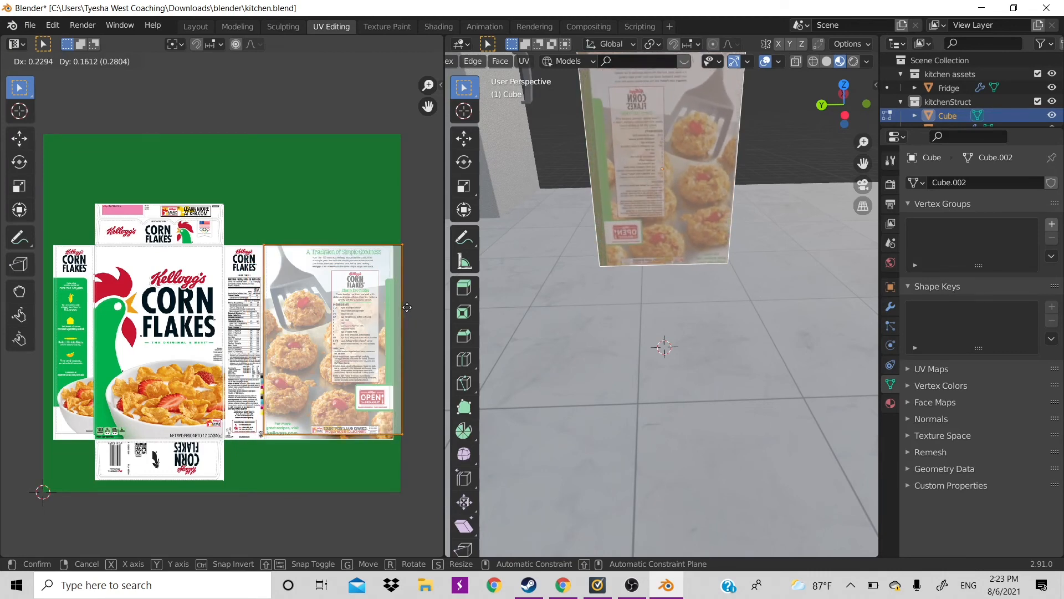
click(407, 307)
key(s)
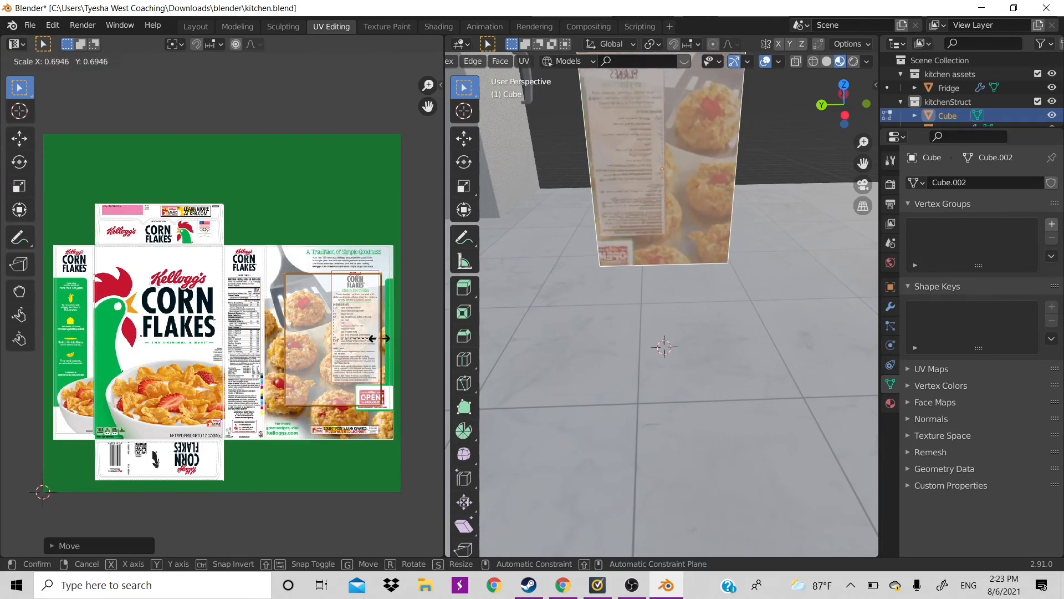
click(408, 340)
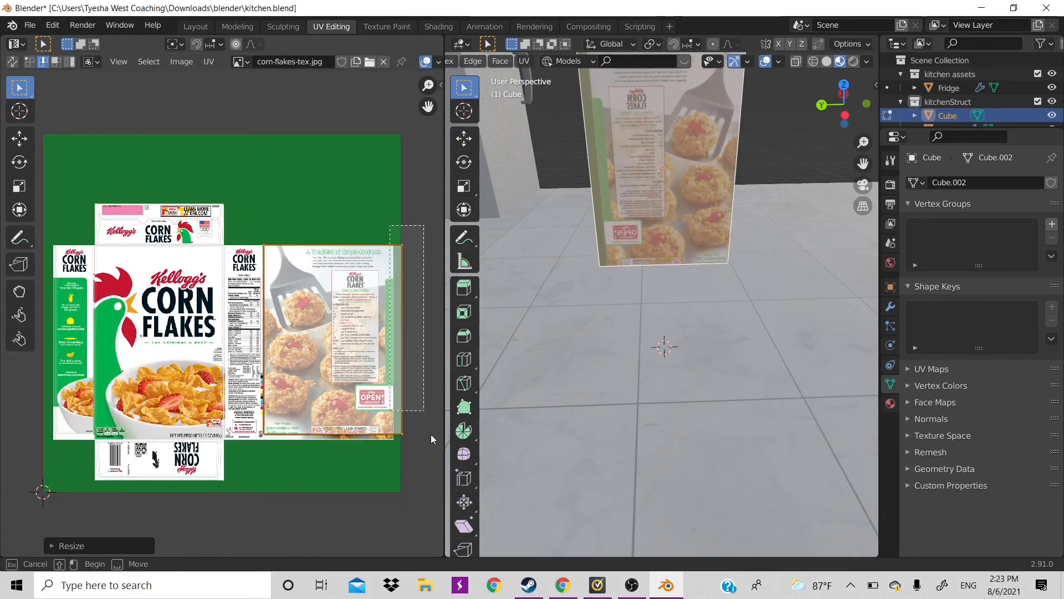
Fit the back island to the recipe panel by moving its right edge inward along X and its bottom edge down along Y.
key(g)
key(x)
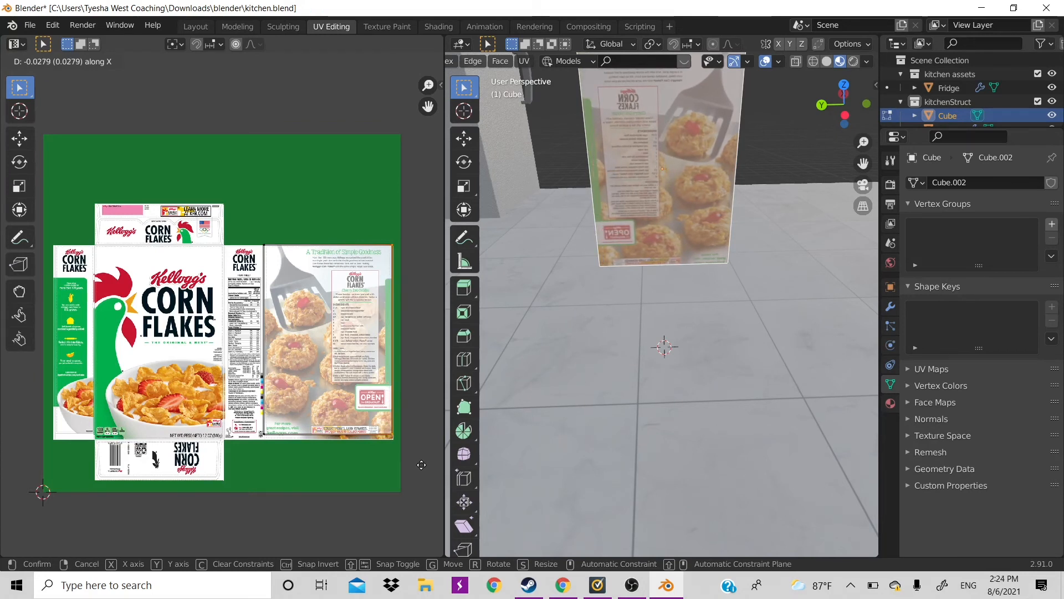
click(417, 465)
drag(252, 426, 400, 480)
key(g)
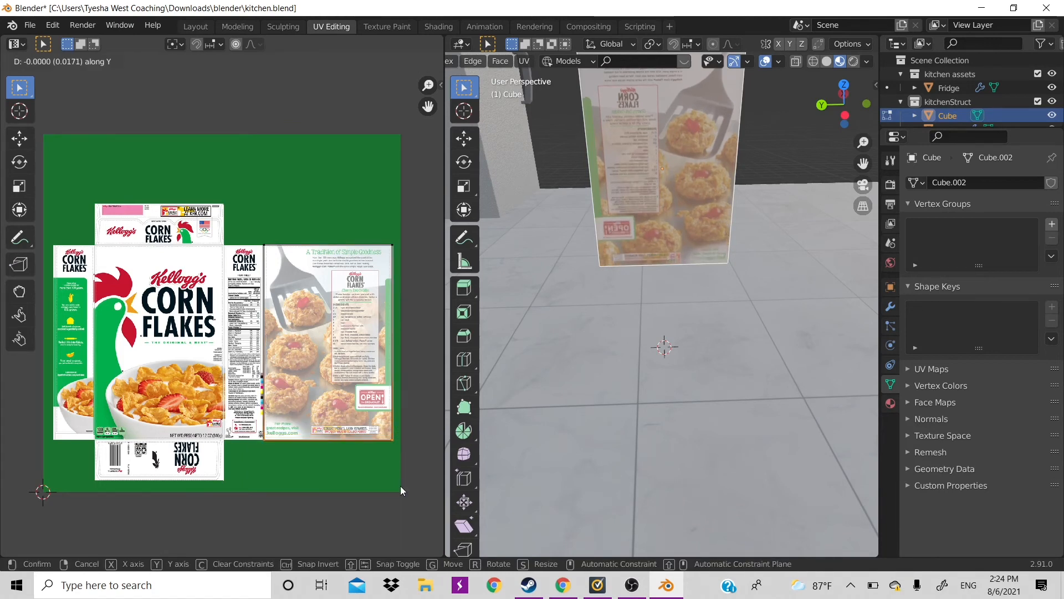
click(403, 491)
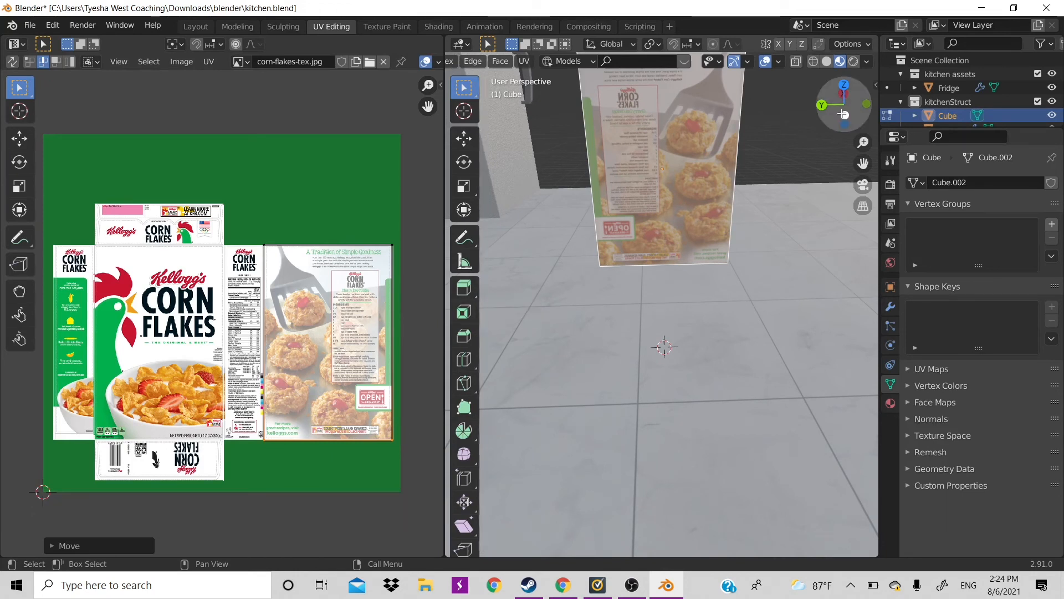
Select the box's top face and move its UV island over the top flap above the front artwork.
drag(843, 104, 721, 116)
scroll(404, 323, up, 3)
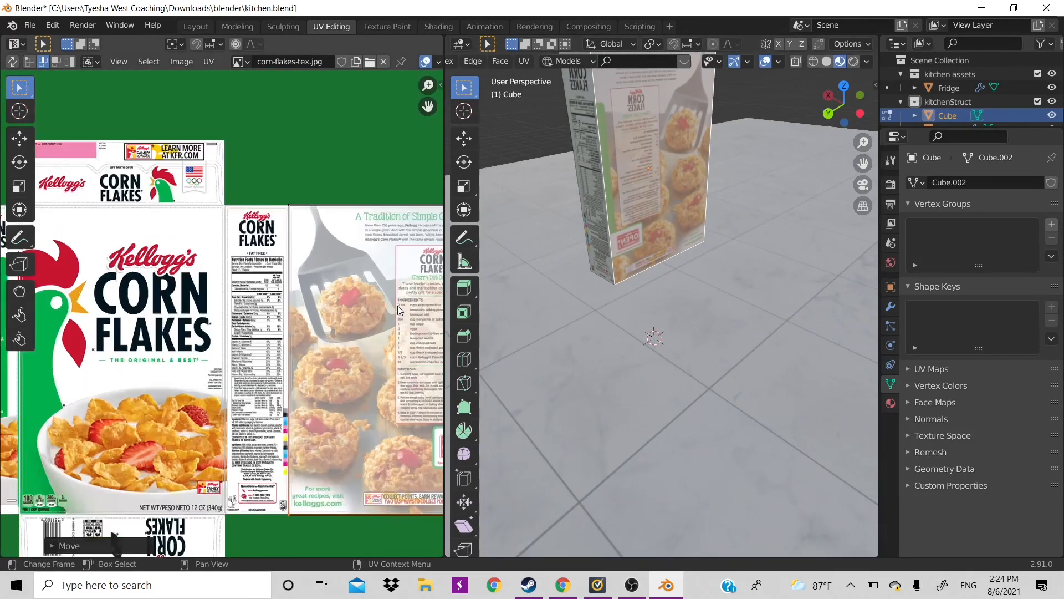
scroll(398, 304, down, 2)
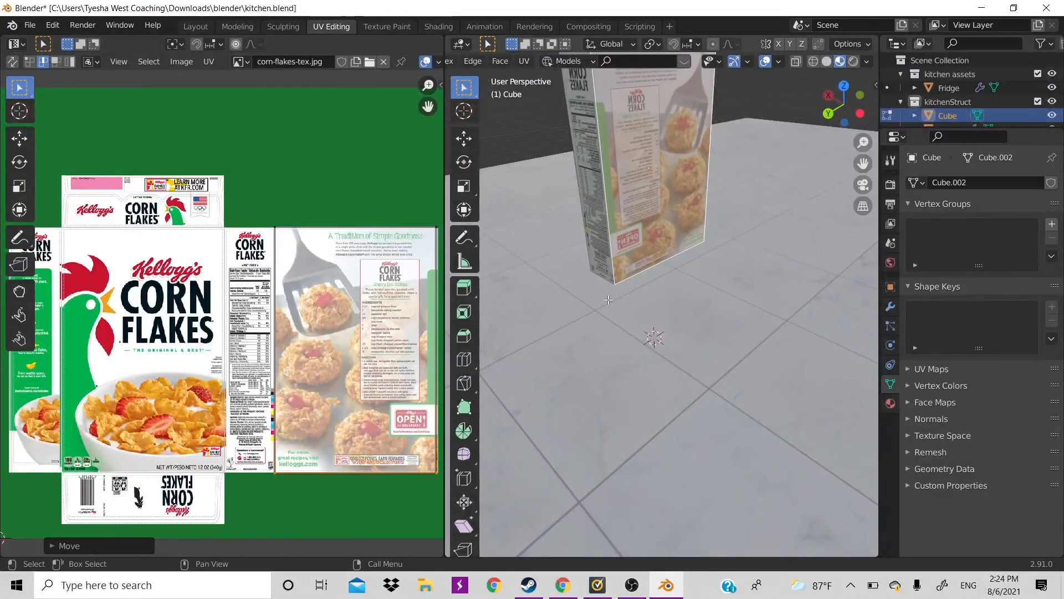
scroll(706, 237, down, 3)
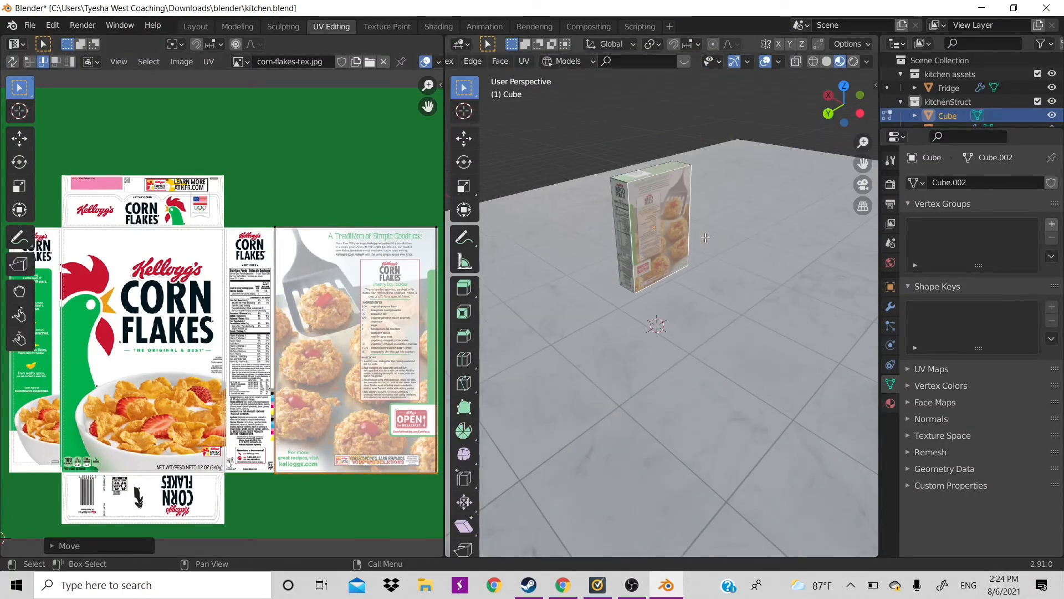
click(656, 166)
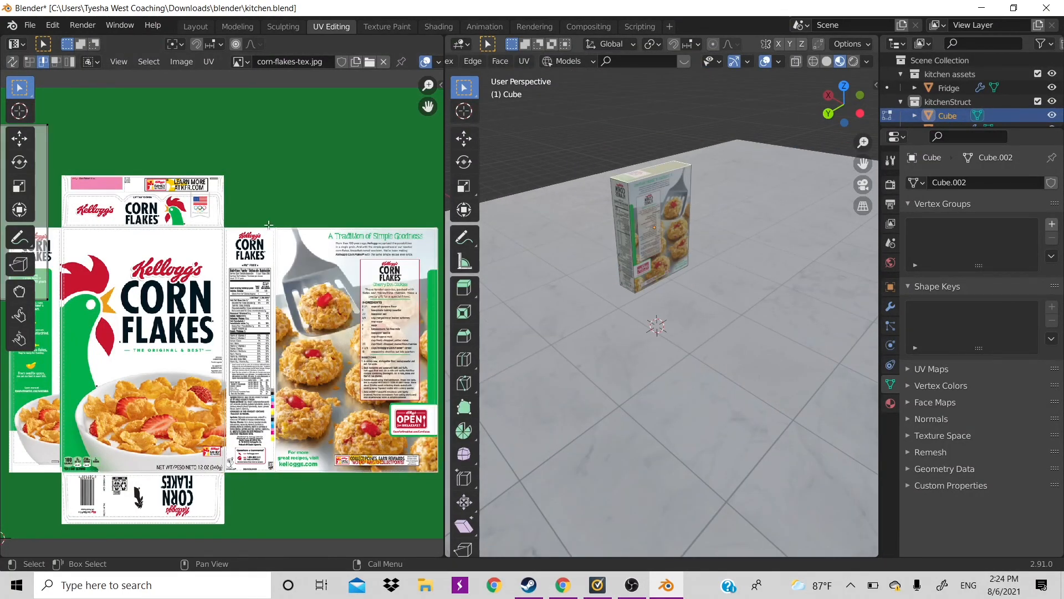
key(Home)
scroll(280, 242, up, 1)
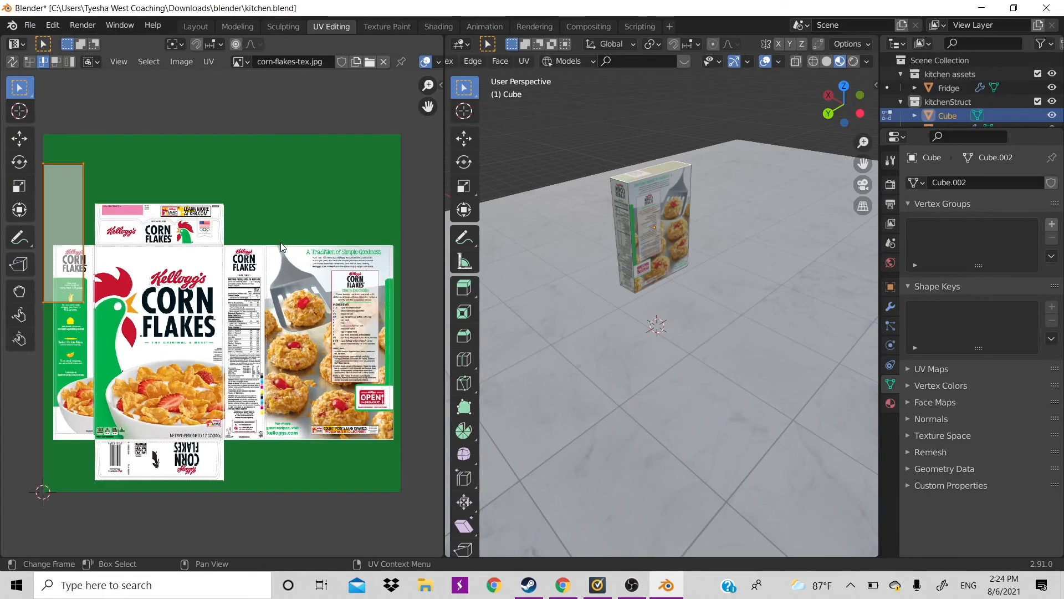
key(g)
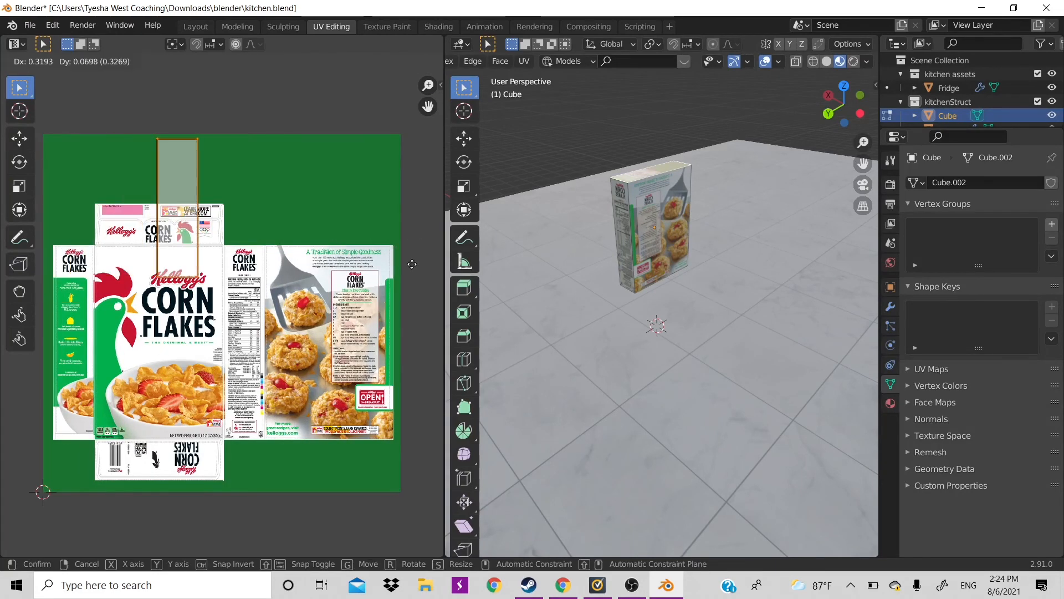
click(398, 266)
Scale the top face's UV island to about 0.28 along Y and move it onto the top flap artwork.
key(s)
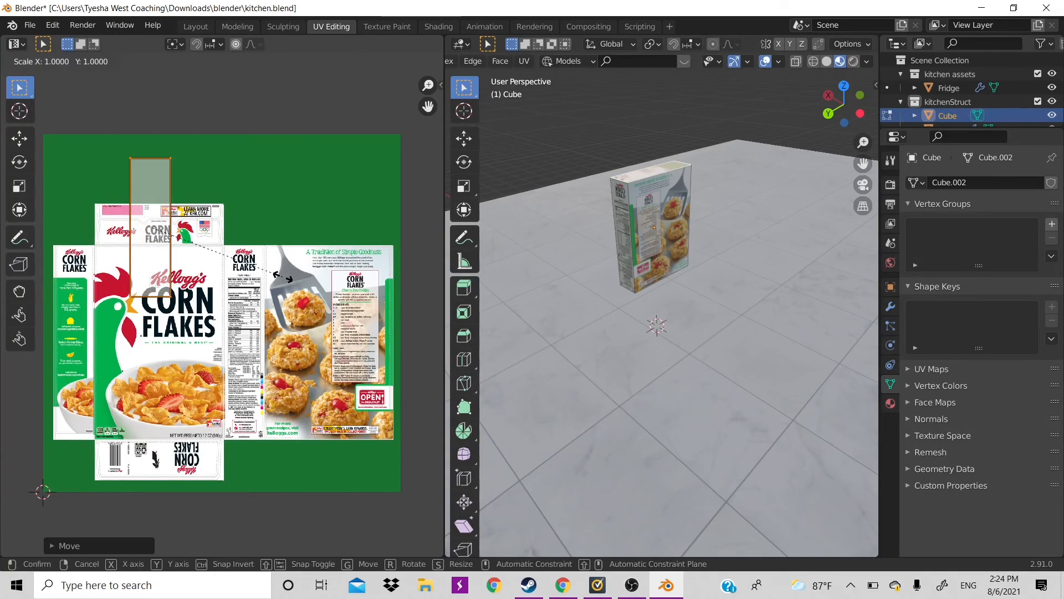
key(y)
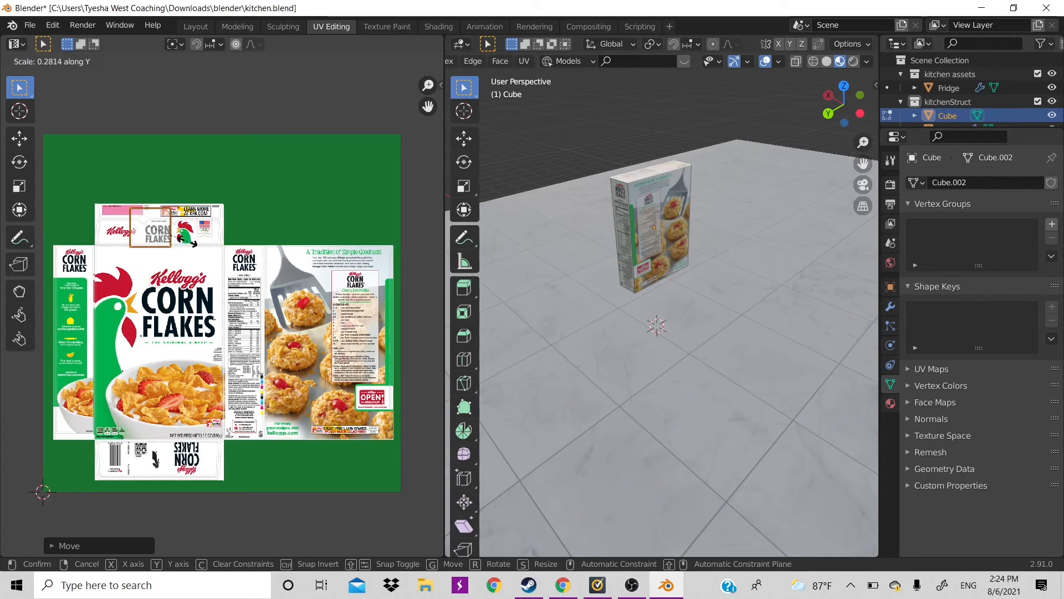
click(194, 242)
key(g)
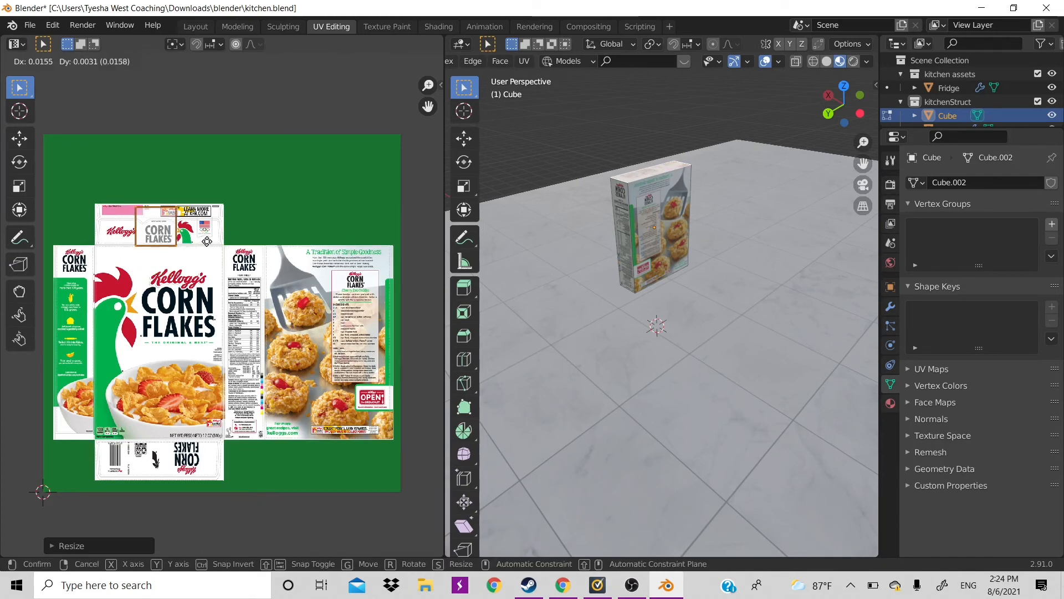
click(210, 244)
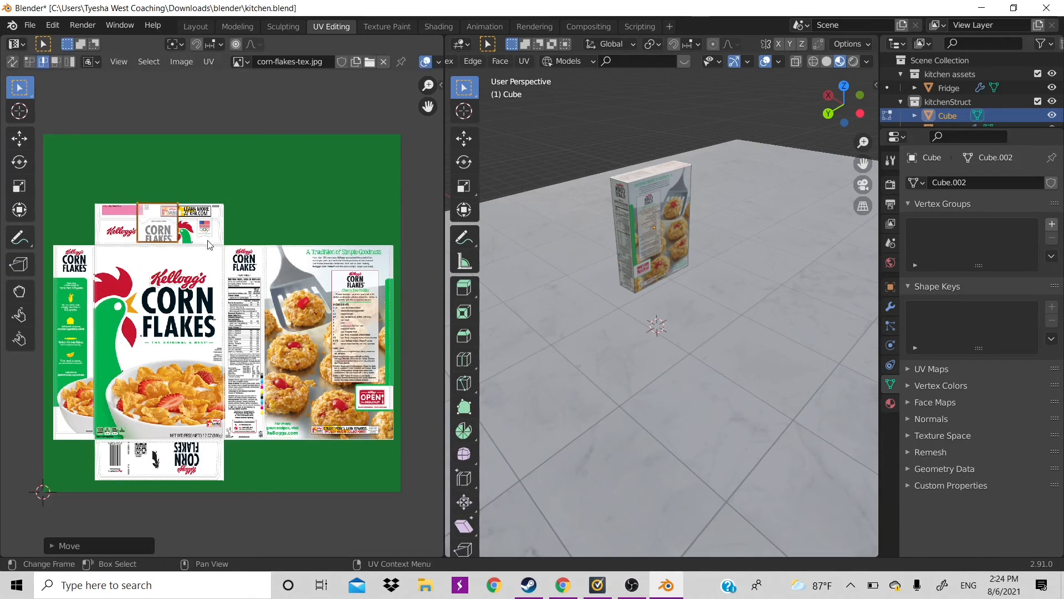
Scale the top island to about 3.28 along X and shift it along X to line up with the flap's side borders.
key(s)
key(x)
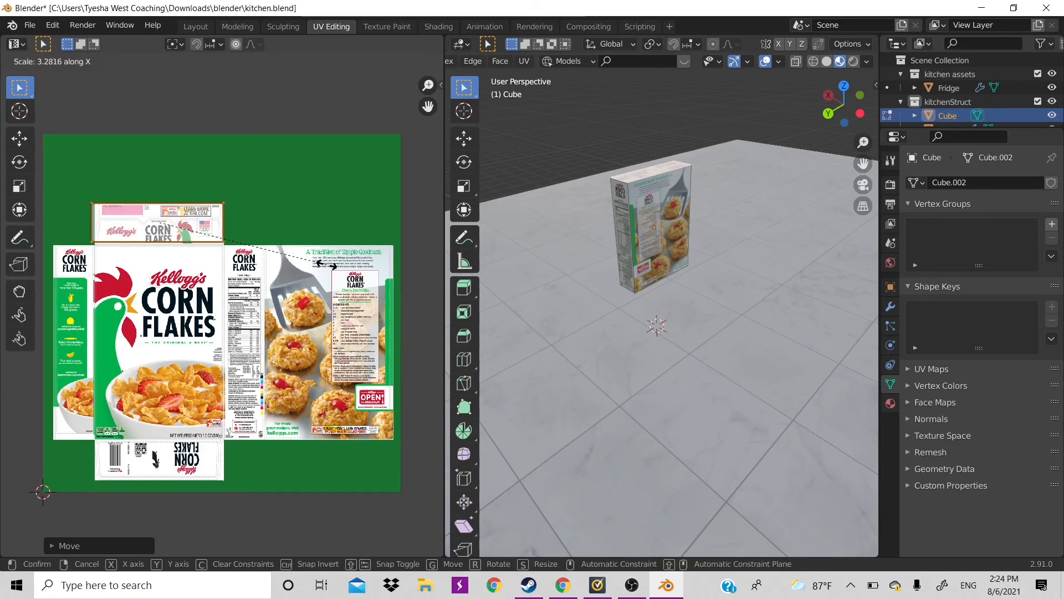
click(323, 270)
key(g)
key(x)
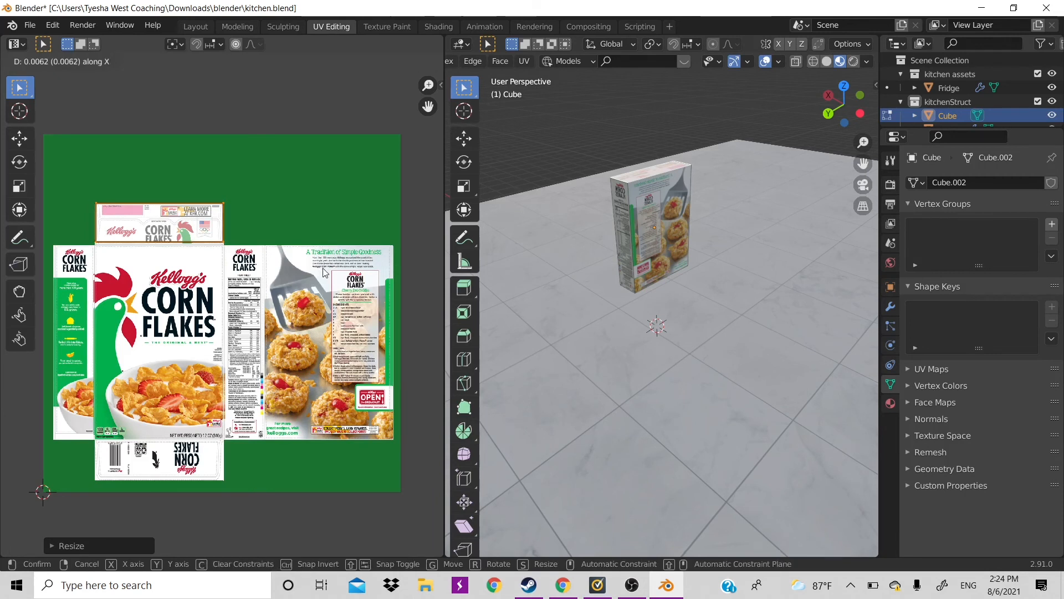
click(324, 270)
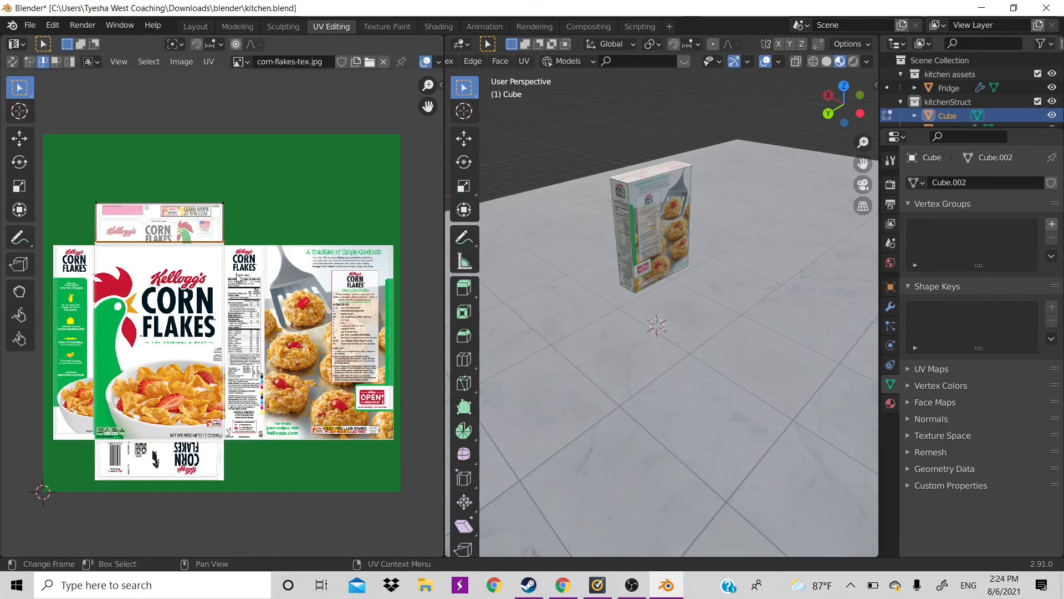
Lower the top island's bottom edge along Y to the border between the top flap and the front artwork.
key(g)
key(y)
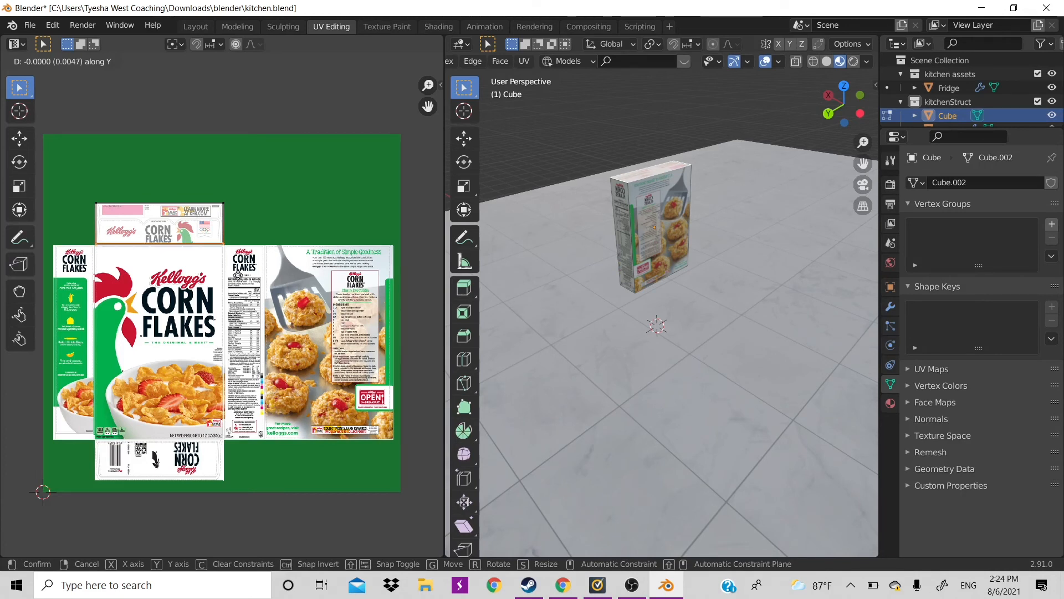
click(240, 280)
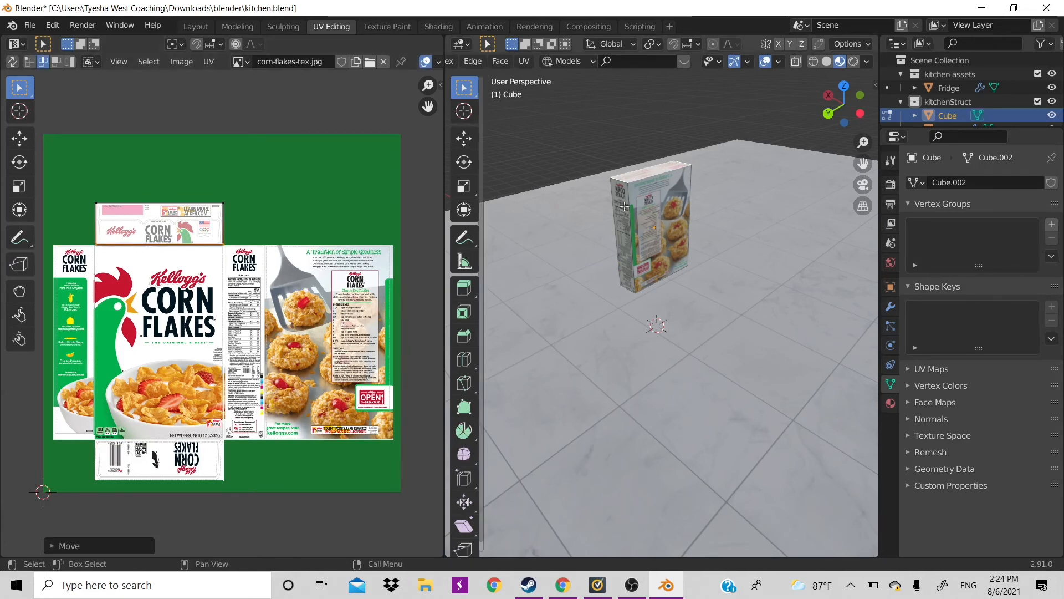
Rotate the top face's whole UV island by 90 degrees while checking the box from above.
mouse_move(830, 118)
mouse_down()
mouse_move(765, 141)
mouse_move(727, 94)
mouse_move(704, 11)
mouse_move(696, 39)
mouse_move(765, 72)
mouse_move(809, 130)
mouse_move(751, 145)
mouse_move(830, 120)
mouse_move(866, 159)
mouse_move(858, 168)
mouse_move(841, 123)
mouse_up()
scroll(693, 149, up, 4)
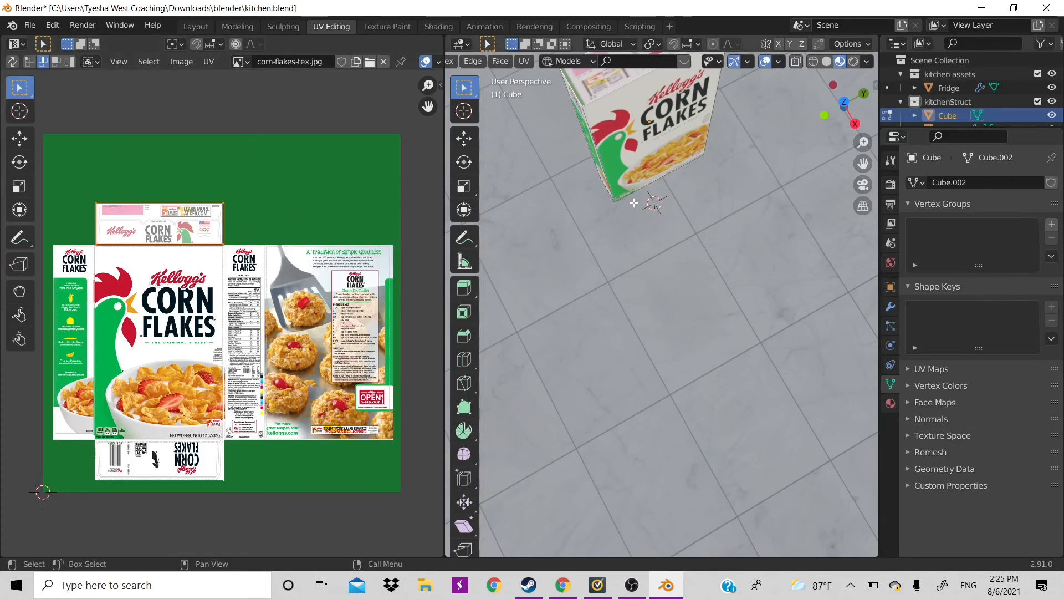
shift+middle_drag(679, 197, 670, 315)
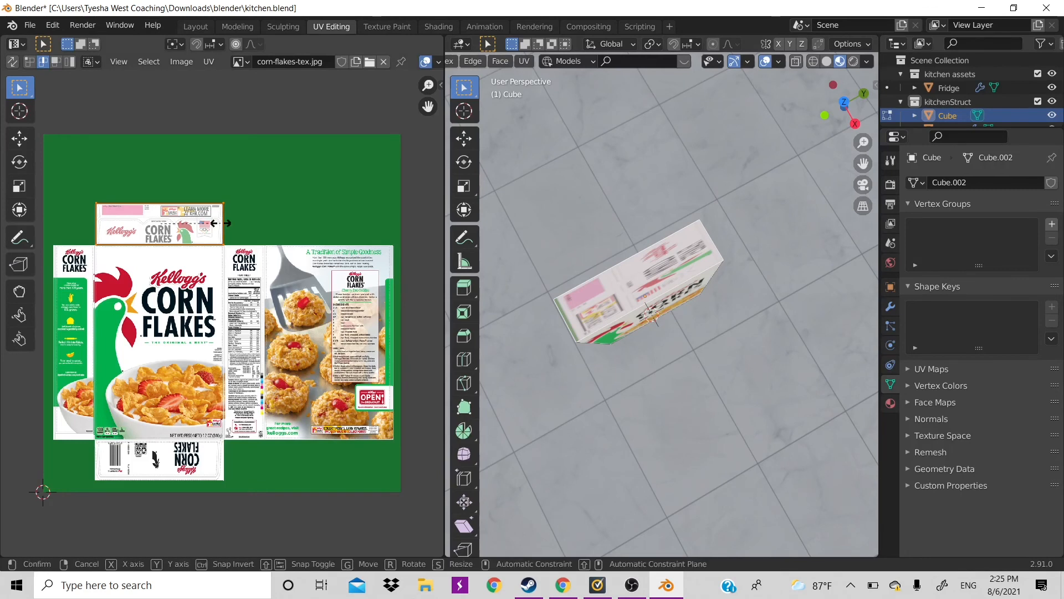
key(s)
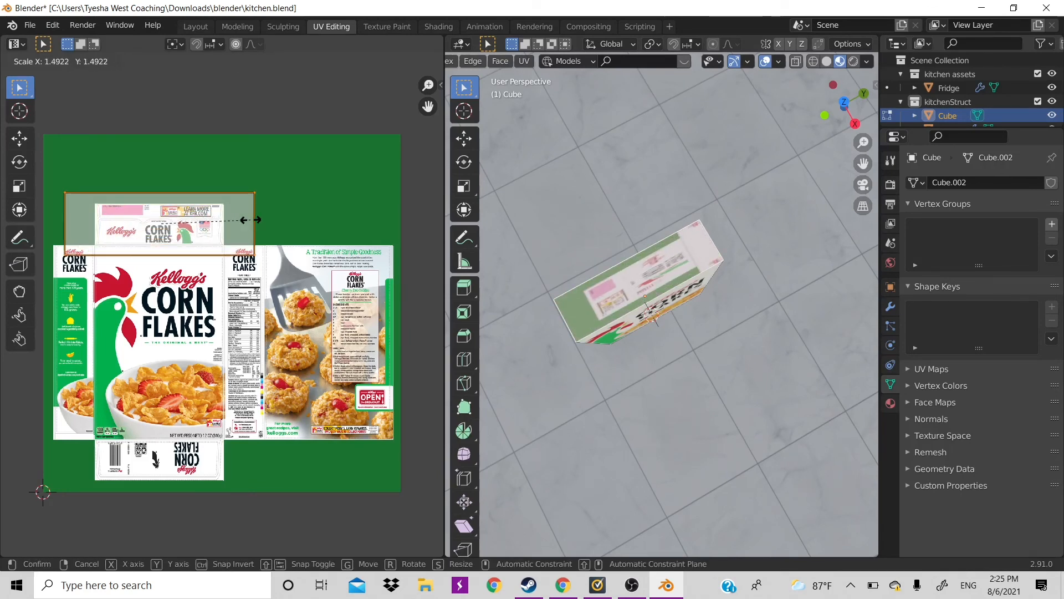
right_click(251, 219)
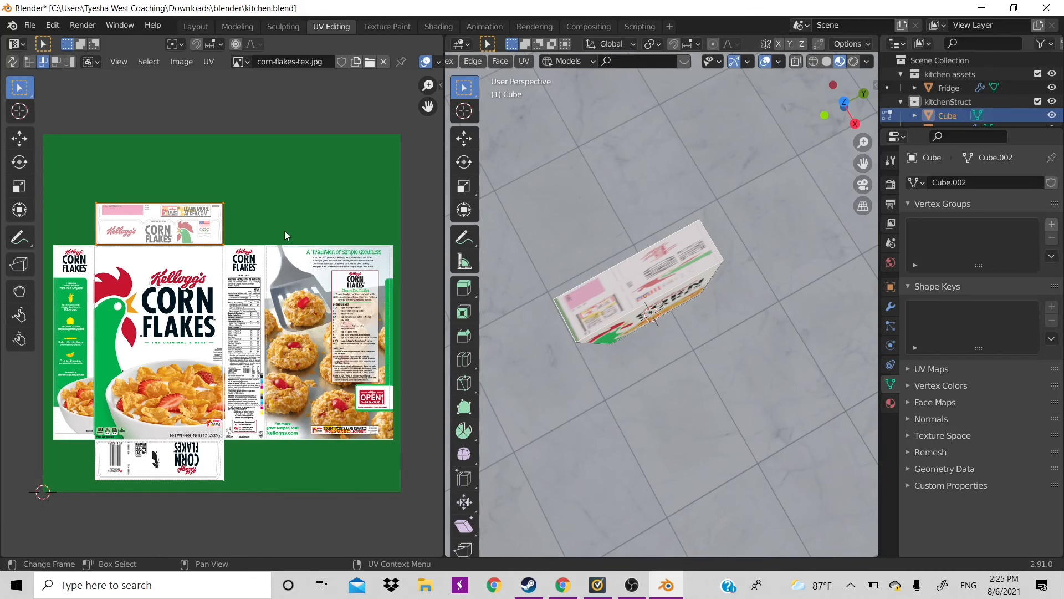
key(r)
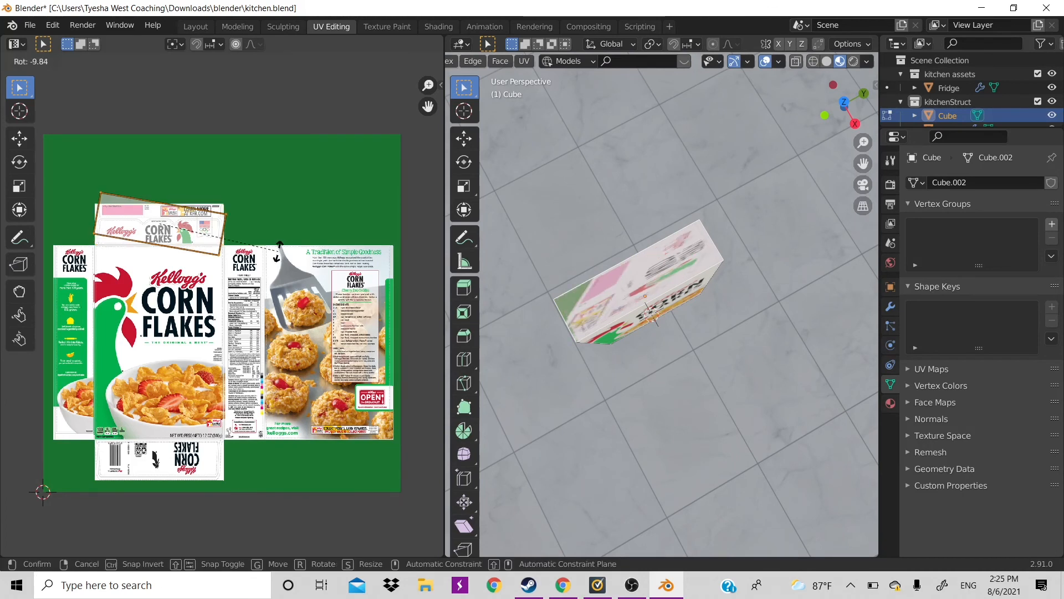
text(90)
key(Return)
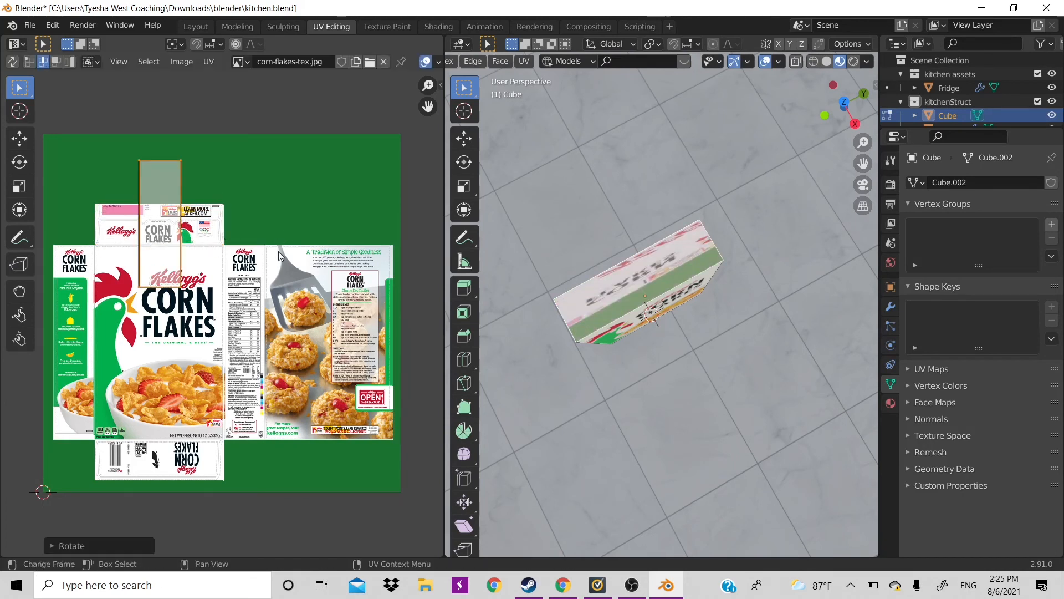
Scale the rotated island to about 0.37 along Y and 3.17 along X over the top flap, and rotate it 180 degrees.
key(s)
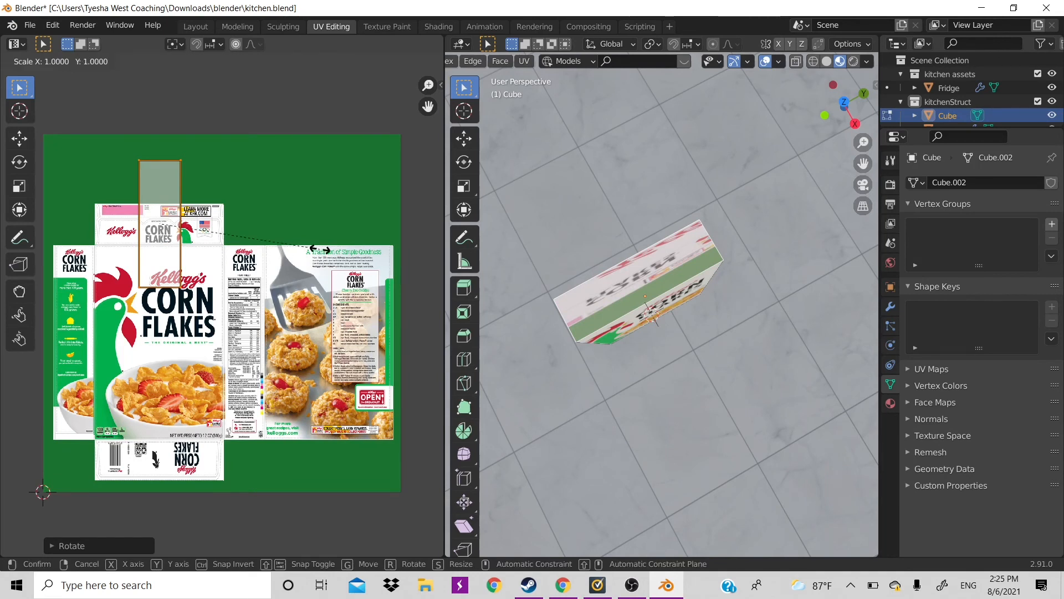
key(y)
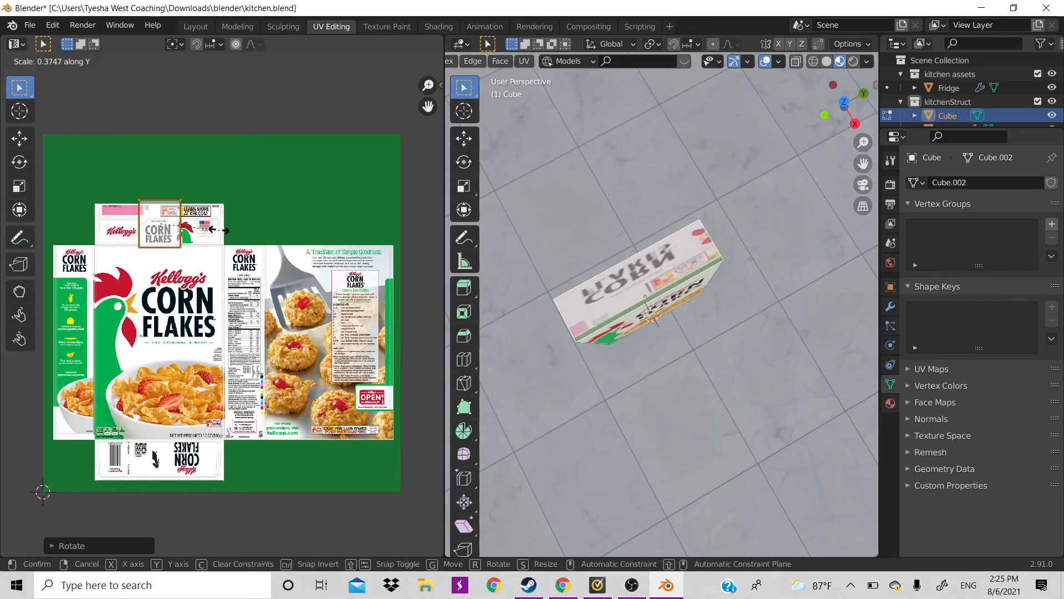
click(215, 229)
key(x)
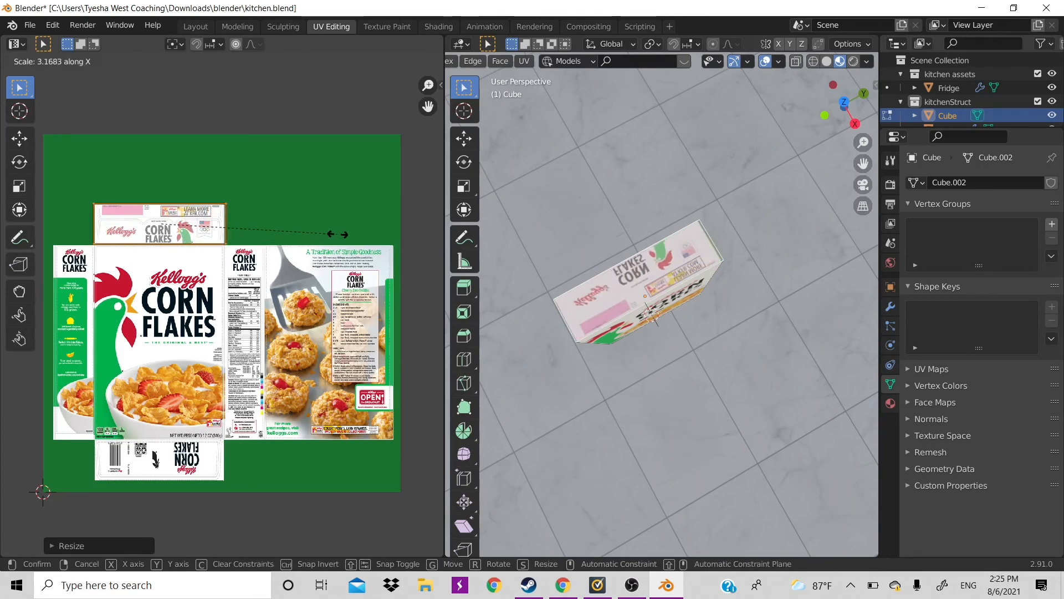
click(337, 234)
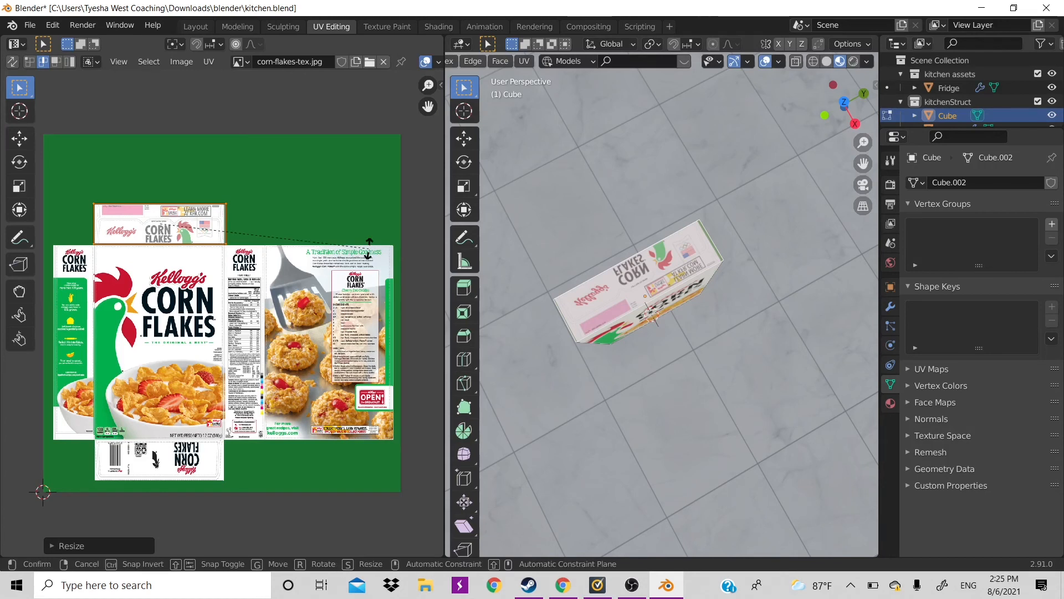
text(r180)
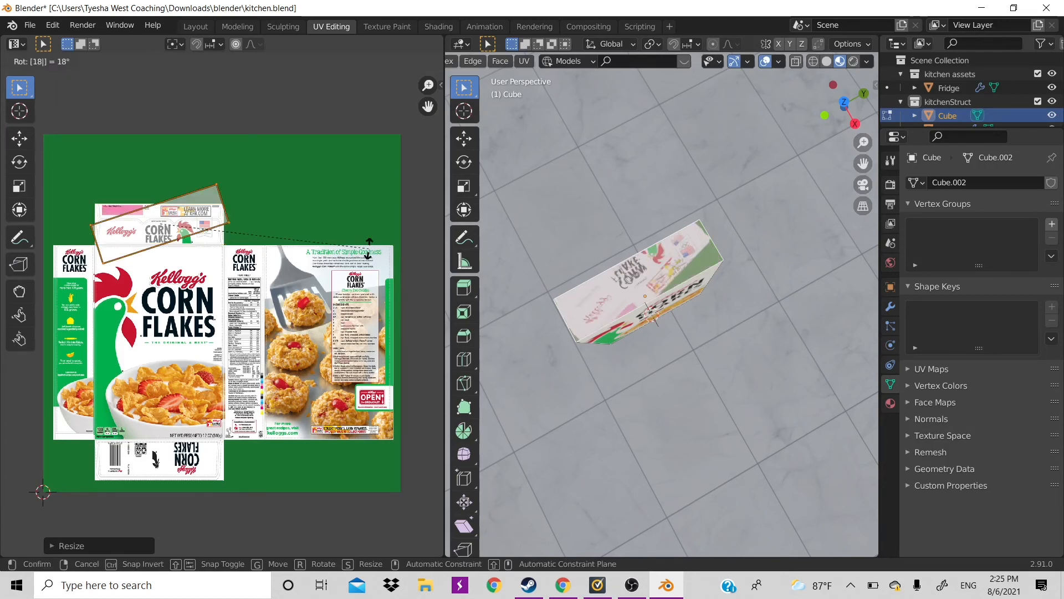
key(Return)
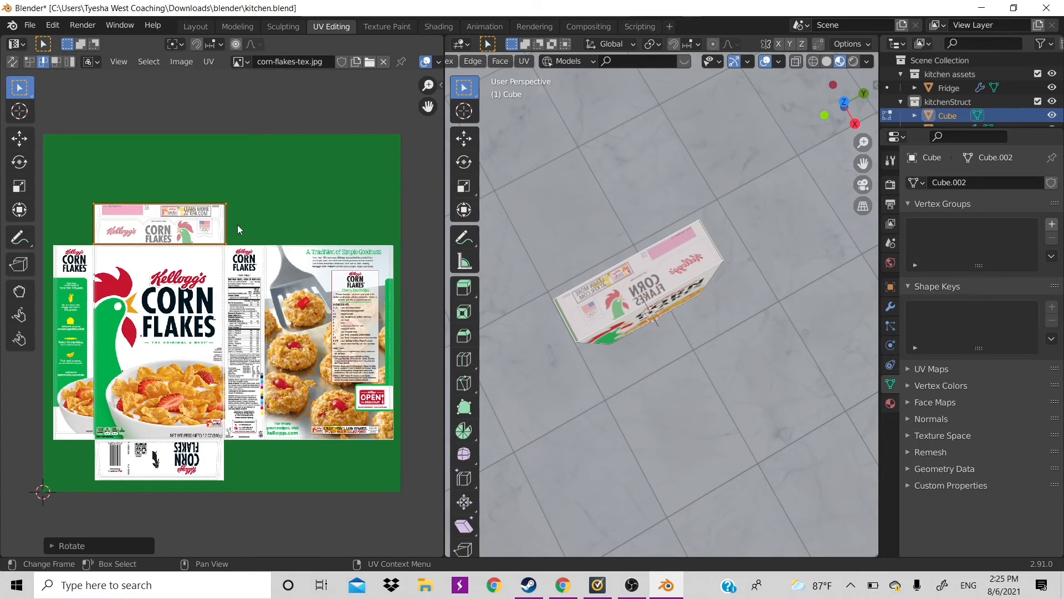
Move the top island's right and left edges inward to the top flap's side borders.
key(g)
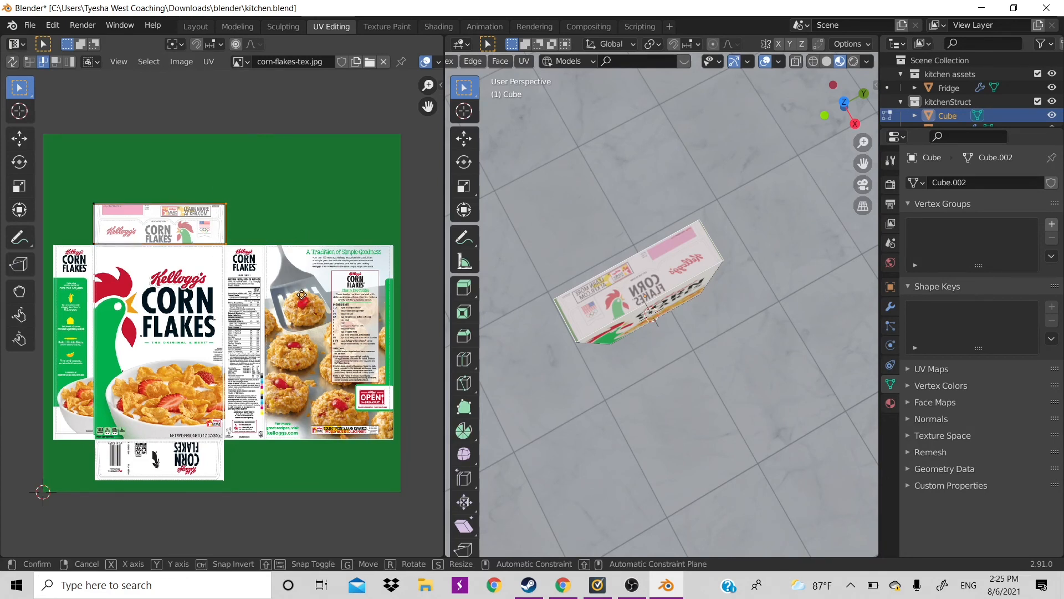
click(300, 294)
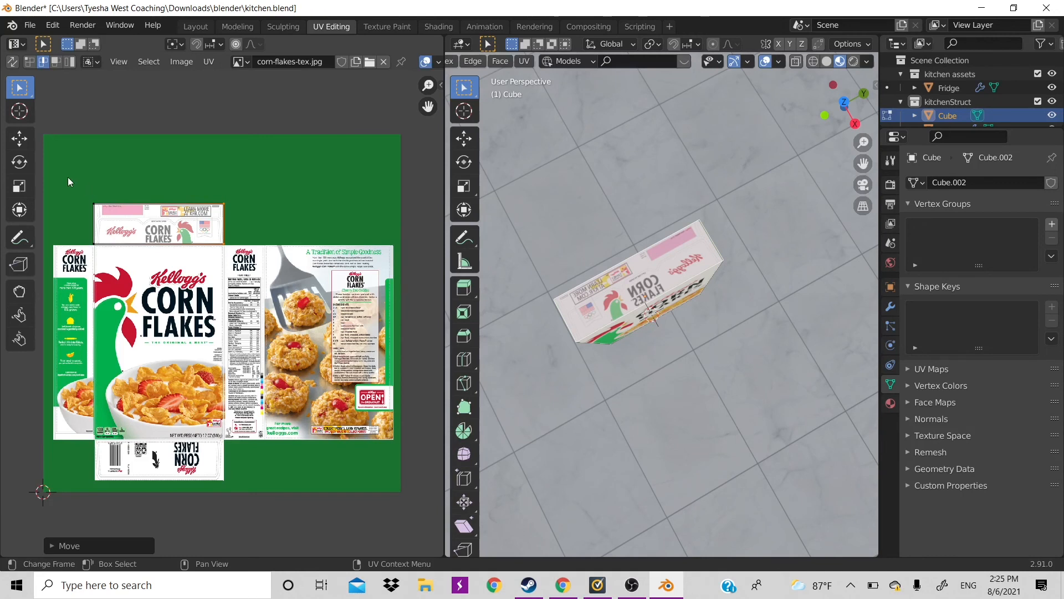
drag(68, 182, 108, 270)
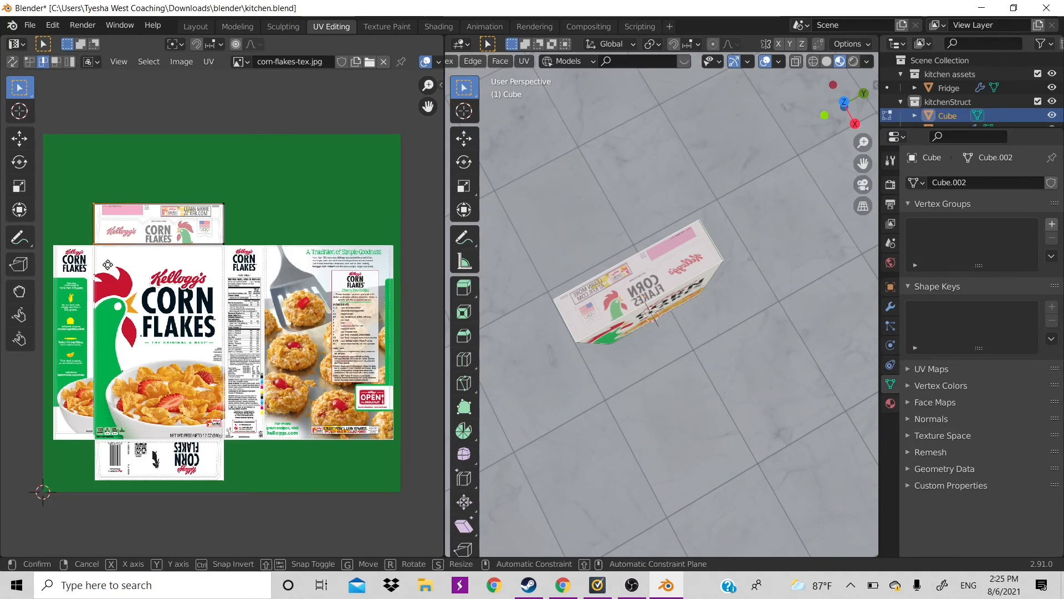
key(g)
key(x)
click(108, 267)
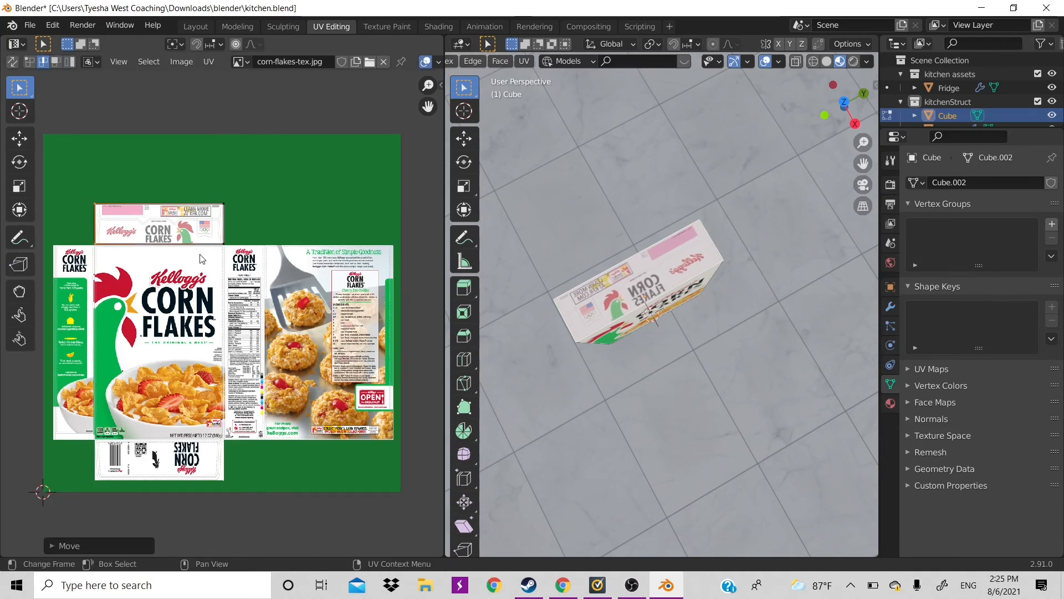
Select the box's bottom face, rotate its UV island 90 degrees and move it over the barcode flap below the front artwork.
drag(834, 81, 846, 169)
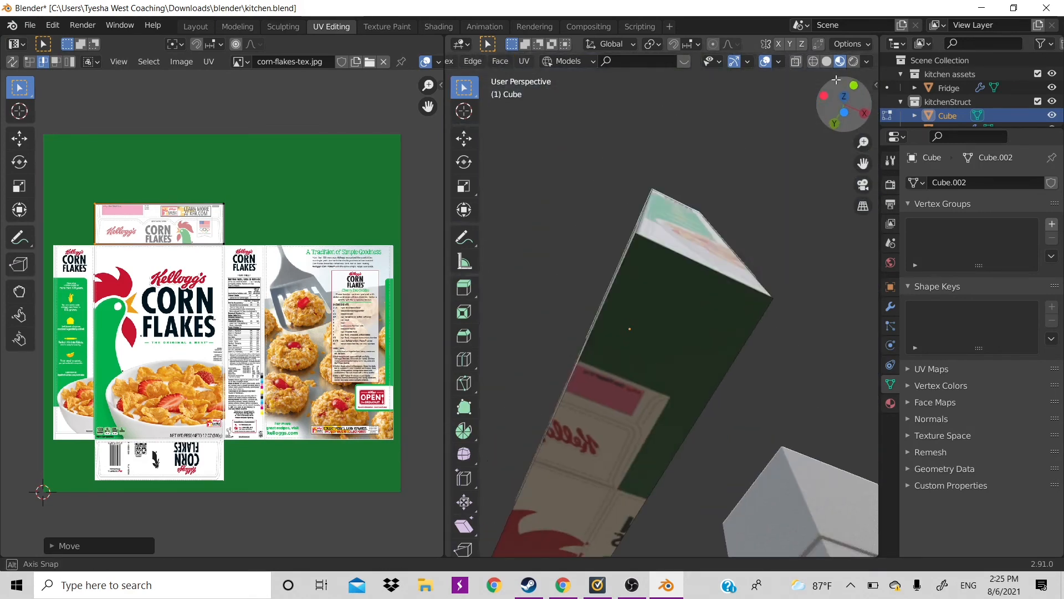
click(660, 335)
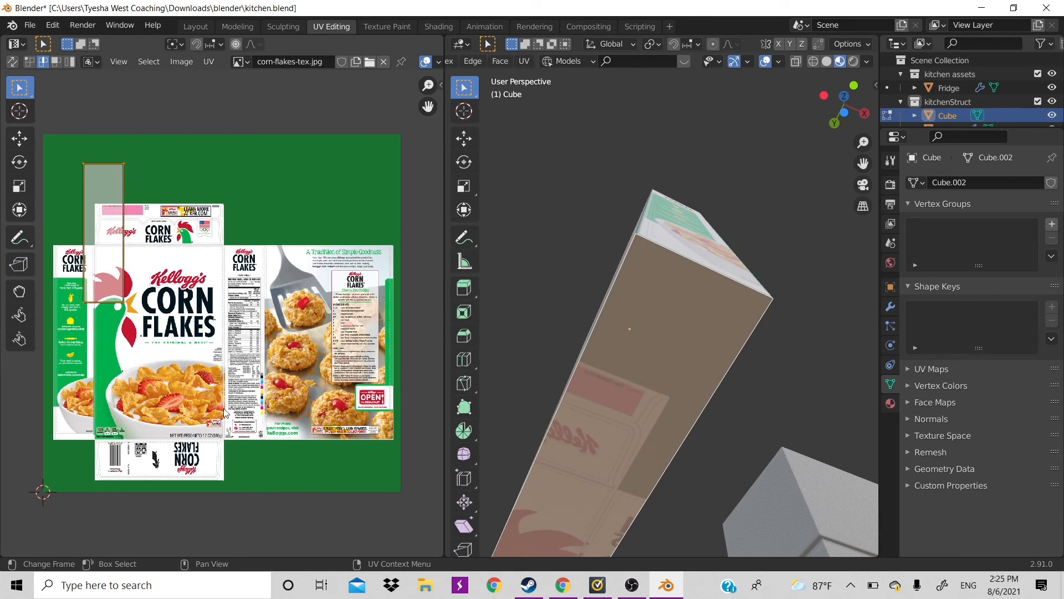
text(r)
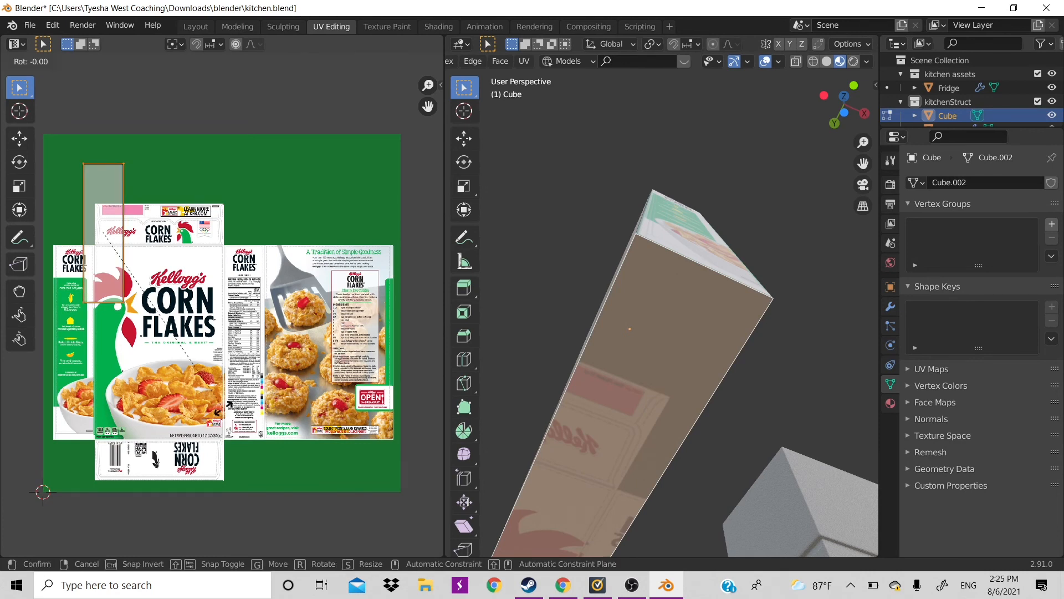
text(90)
key(Return)
key(g)
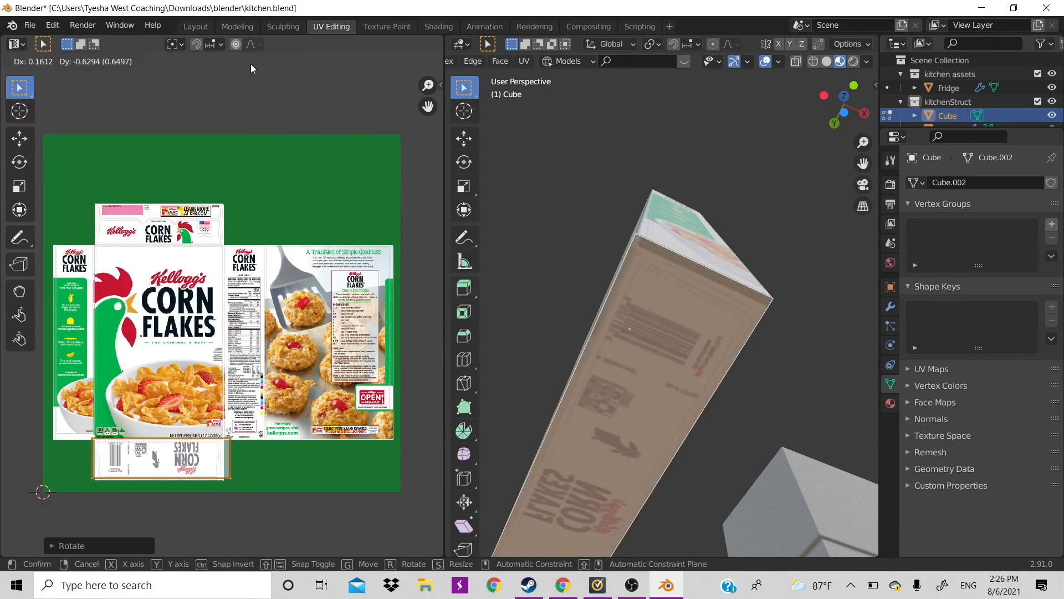
click(250, 67)
Narrow the bottom island along X to the barcode flap's width and nudge it into place on the flap.
key(s)
key(x)
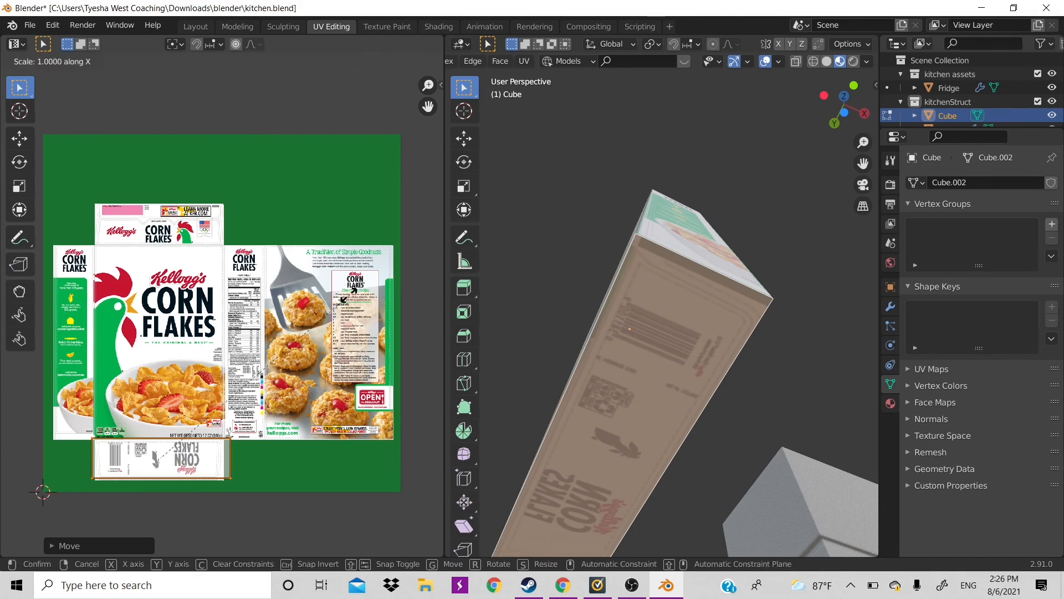
click(333, 307)
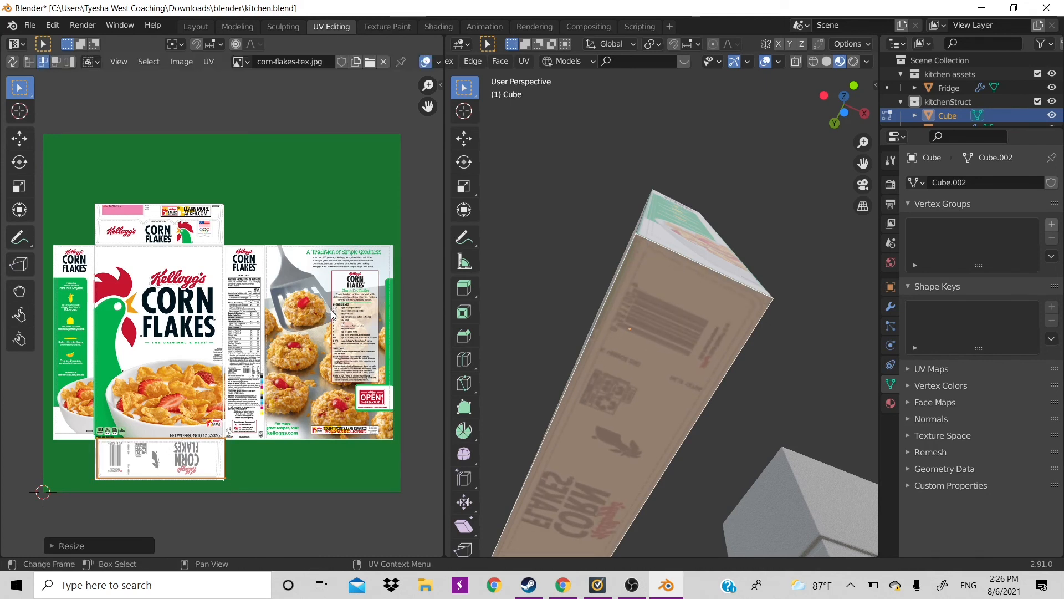
key(g)
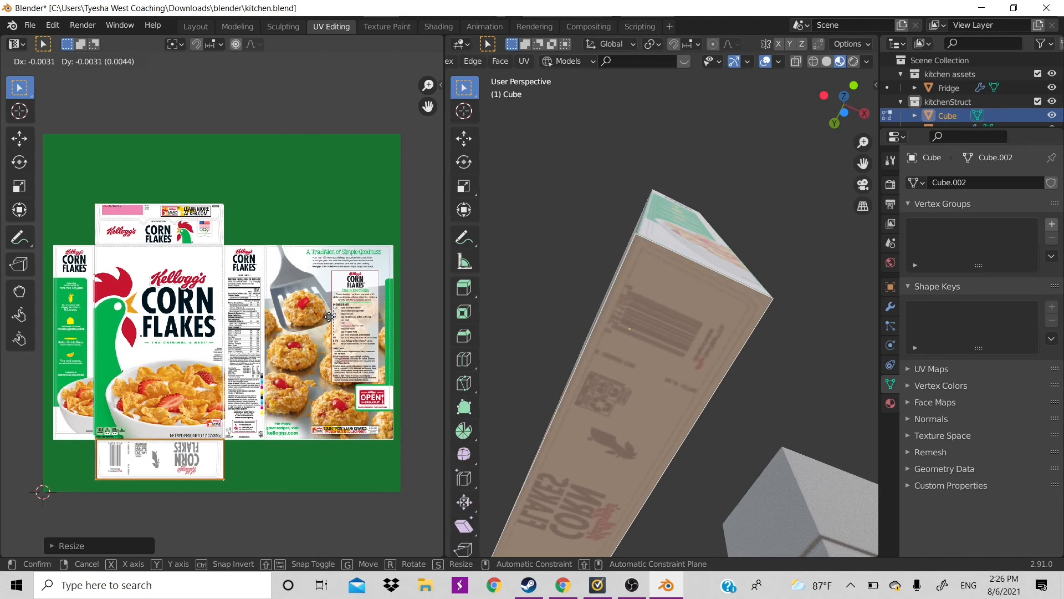
click(329, 316)
Examine the mapped artwork on the box's bottom, back and side faces.
scroll(663, 388, down, 8)
scroll(663, 388, up, 2)
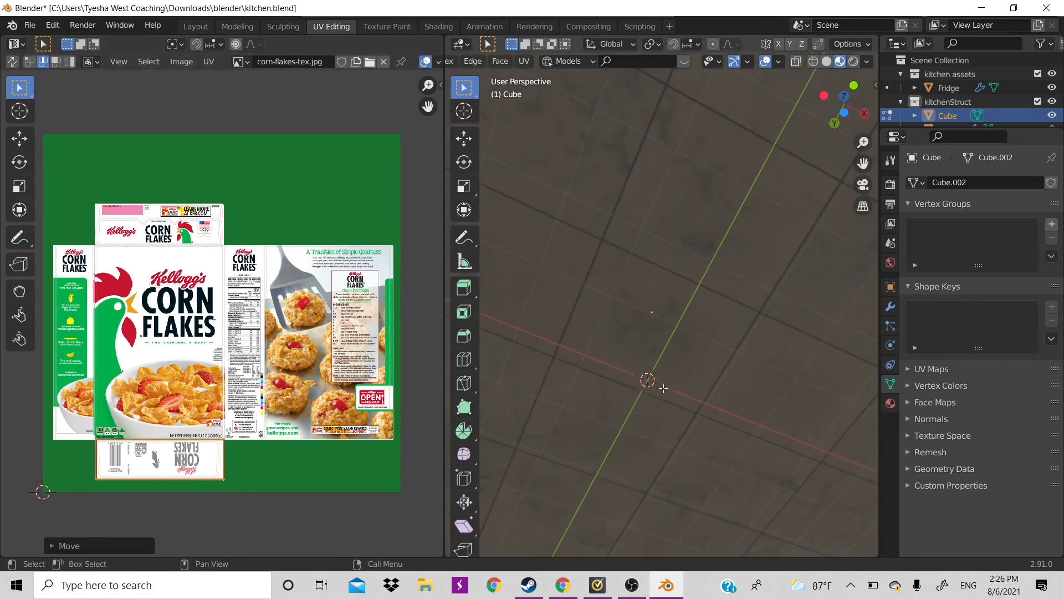
scroll(663, 388, up, 4)
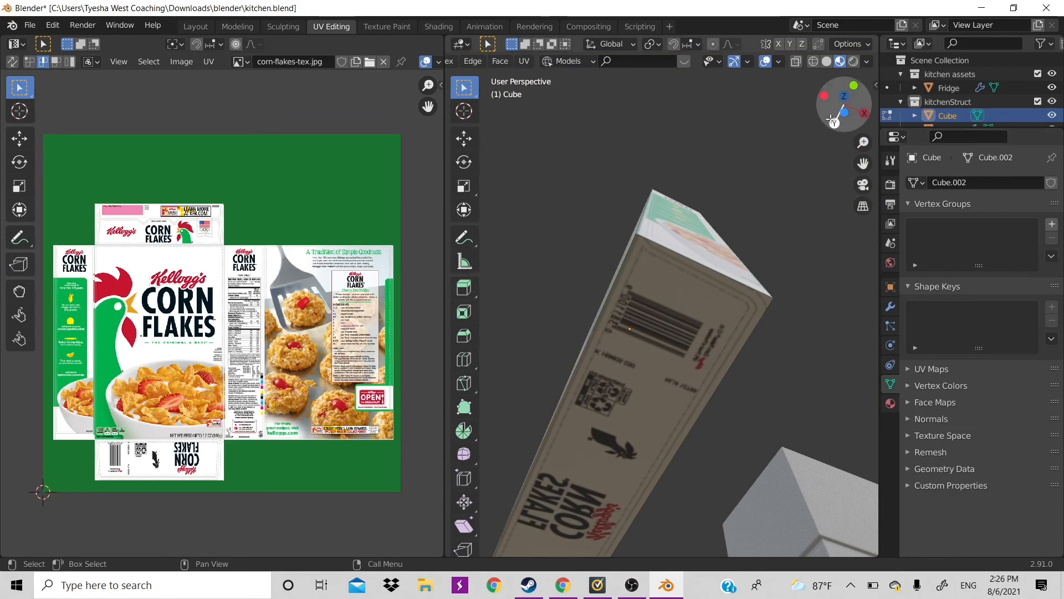
drag(835, 114, 715, 257)
scroll(668, 299, down, 1)
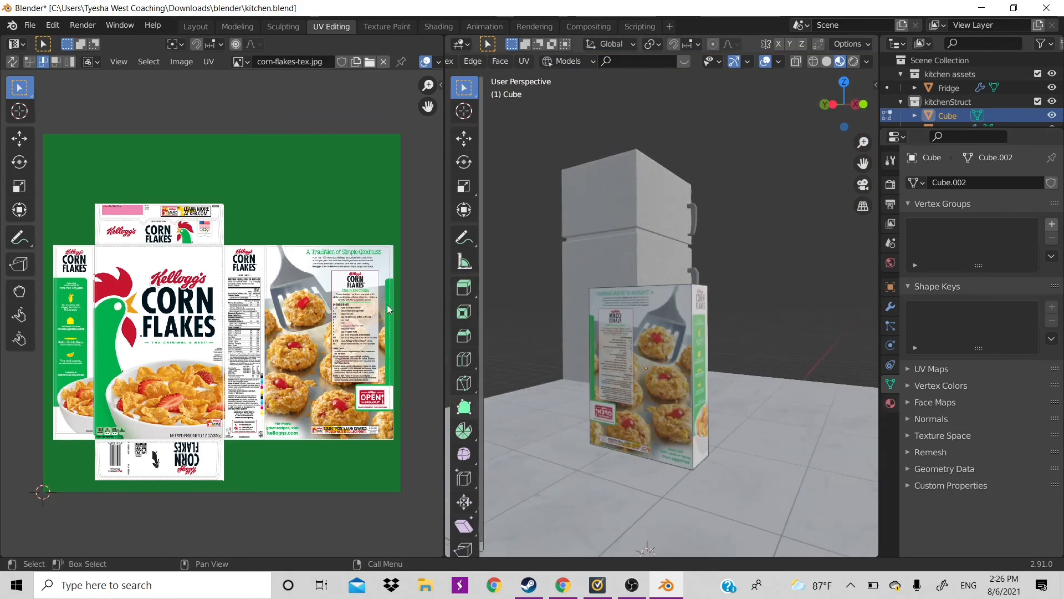
Return to the Layout workspace and save the kitchen file.
click(197, 27)
key(ctrl+s)
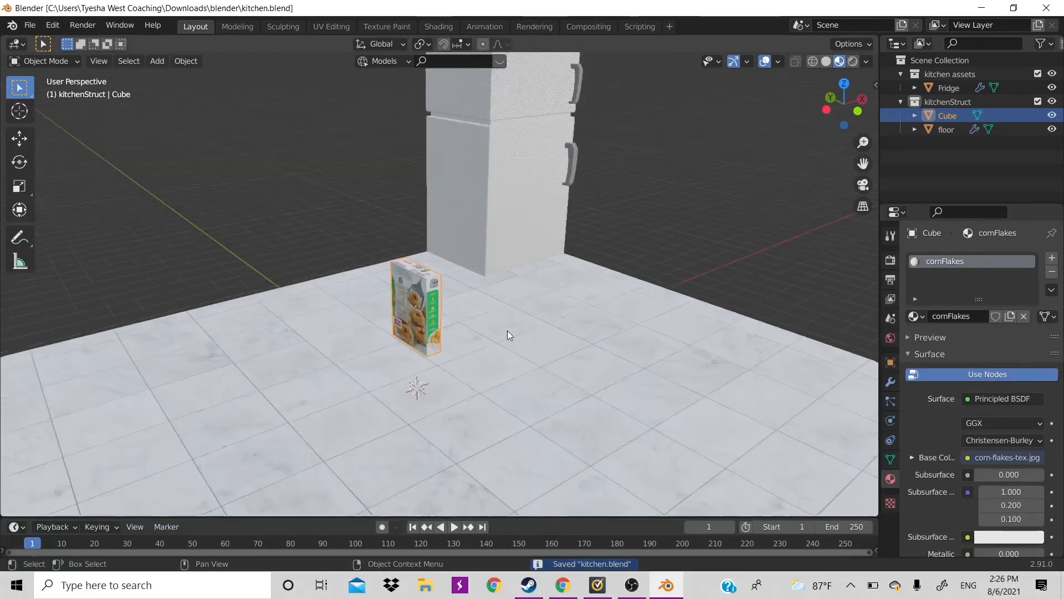
Raise the corn flakes box along the Z axis from the floor to just above the fridge's height.
scroll(507, 330, down, 3)
key(g)
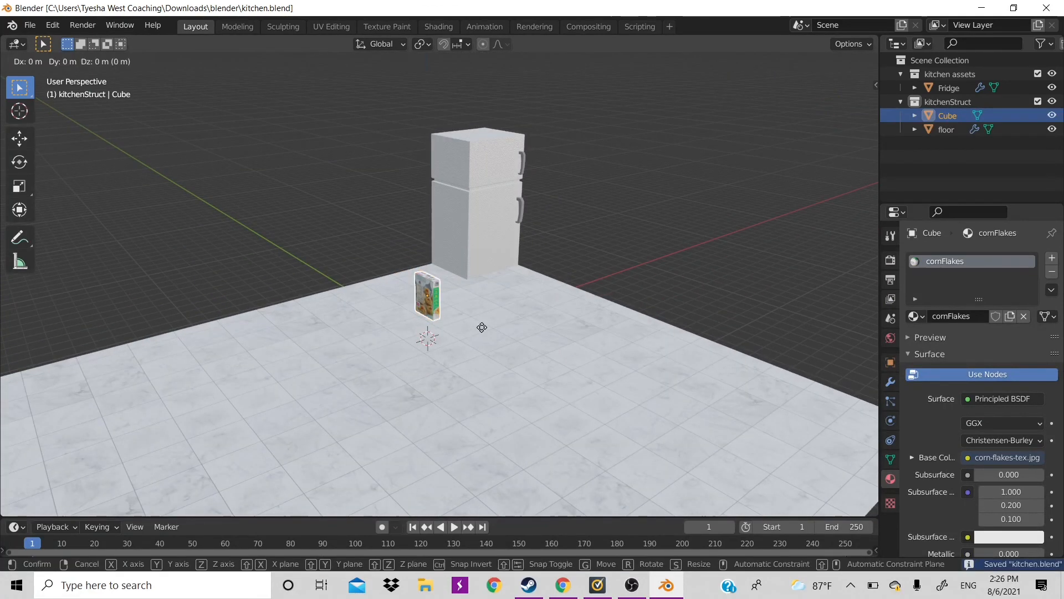
key(z)
click(546, 167)
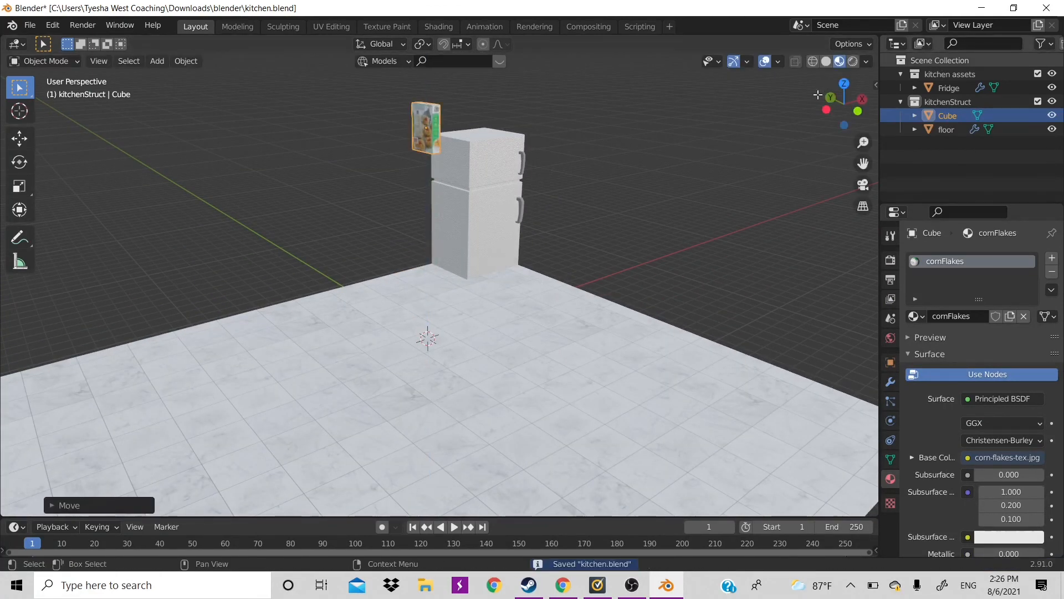
Move the raised corn flakes box along X and Y until it is over the top of the fridge.
drag(848, 95, 842, 106)
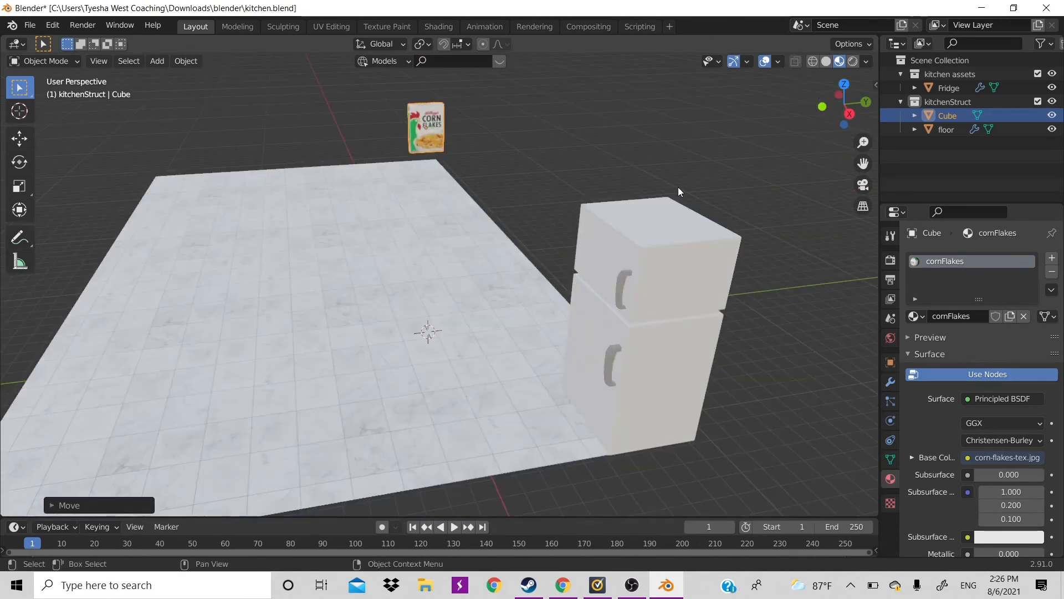
key(g)
key(x)
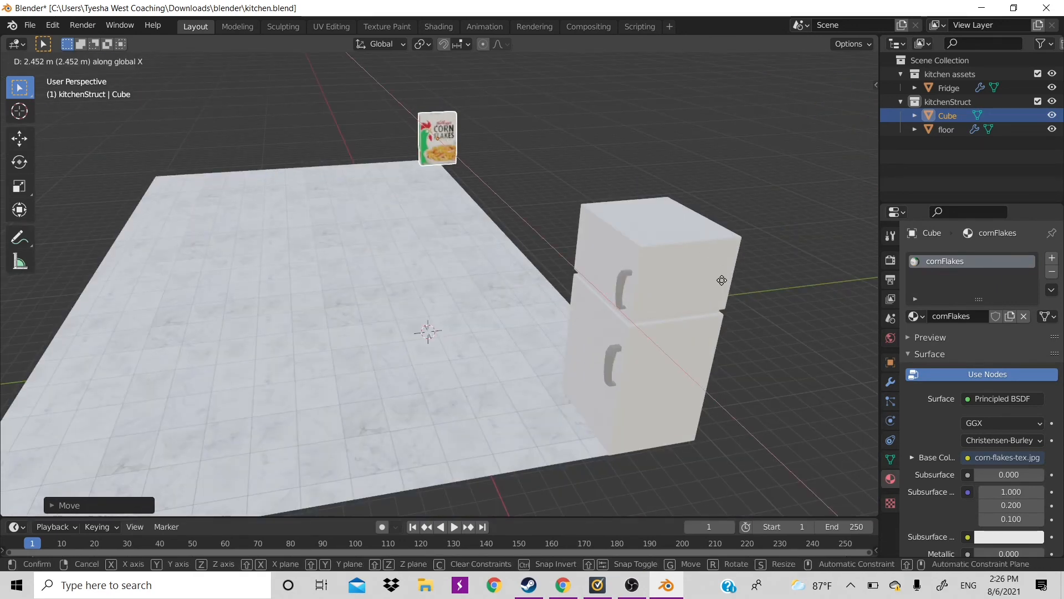
click(715, 273)
key(g)
key(y)
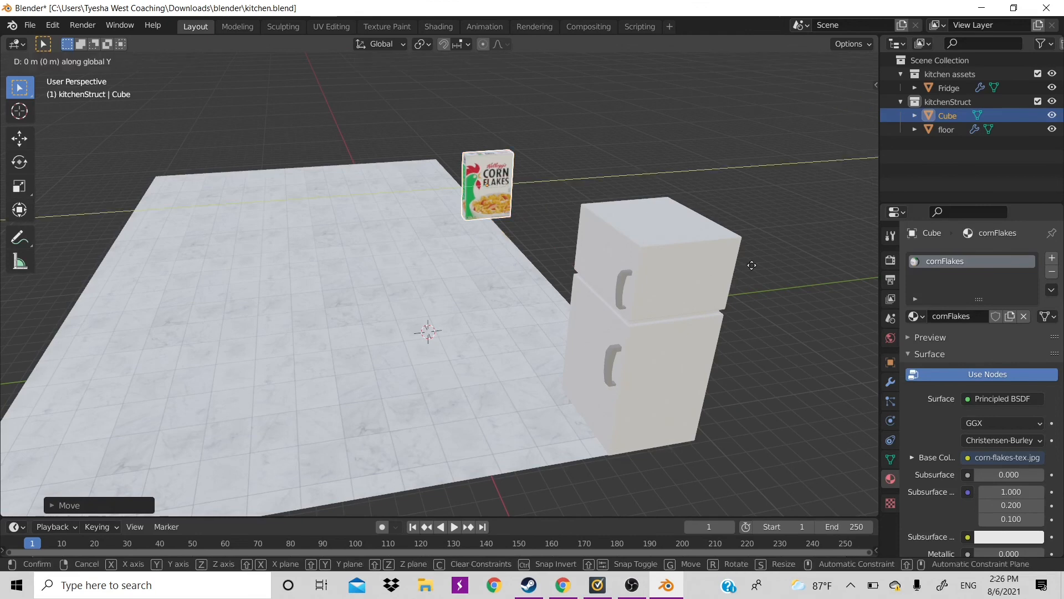
click(849, 217)
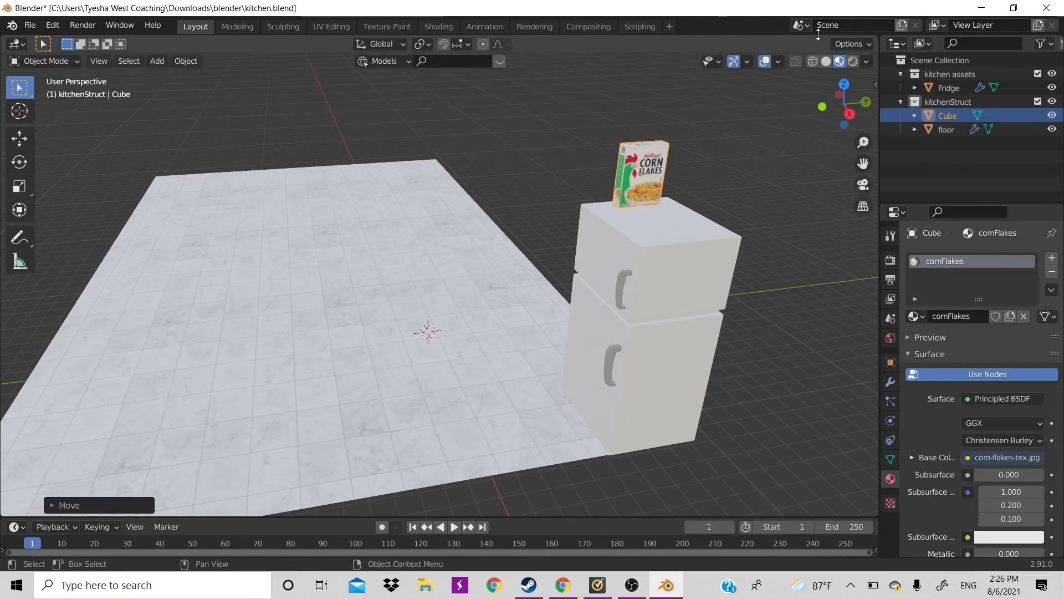
Rename the corn flakes box object to cereal and move it into the kitchen assets collection.
drag(848, 108, 971, 114)
double_click(958, 114)
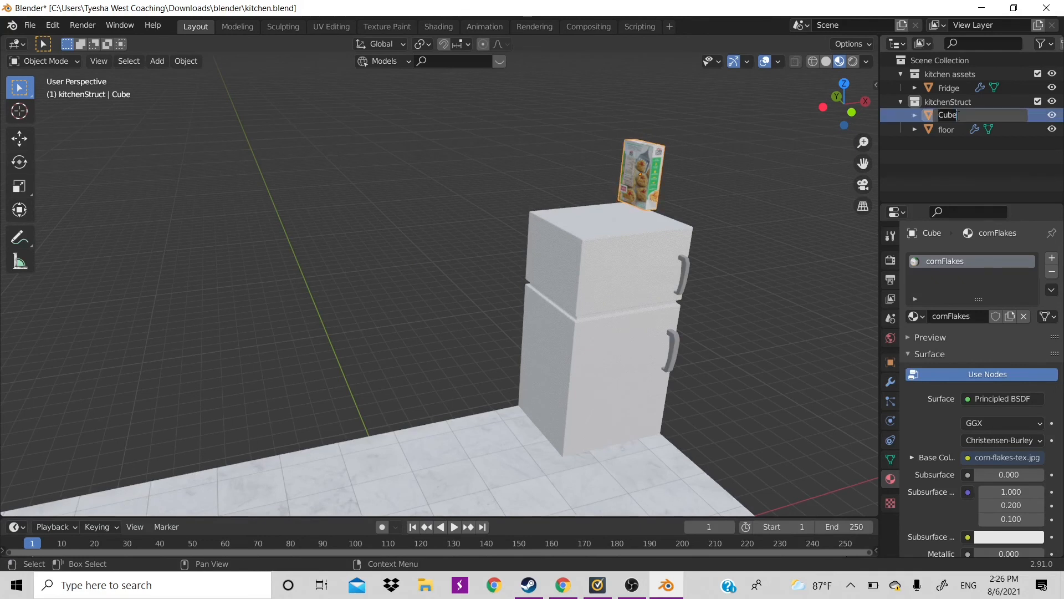
text(cereal)
key(Return)
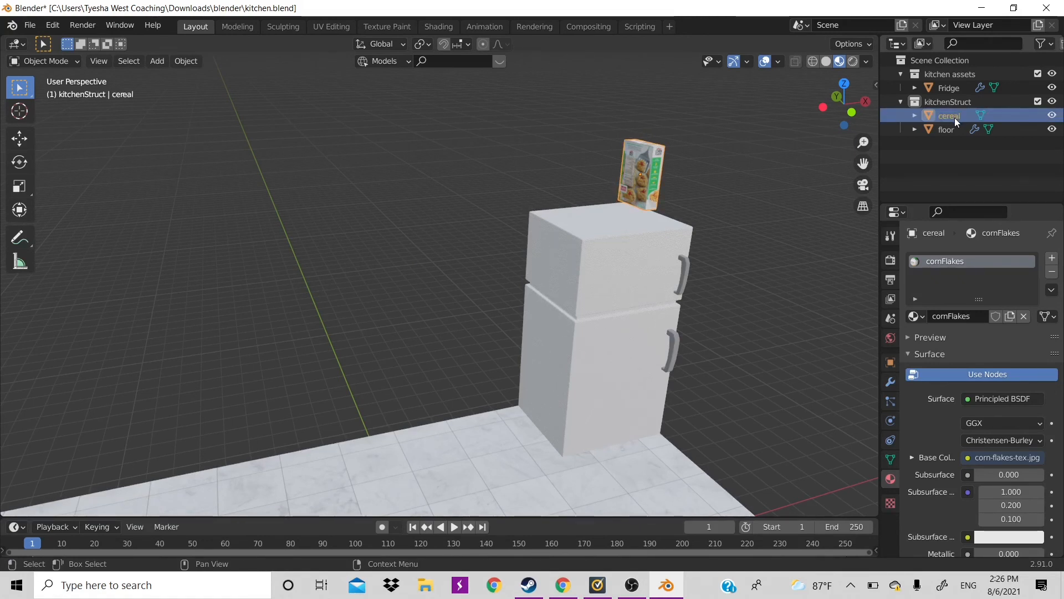
drag(955, 117, 946, 77)
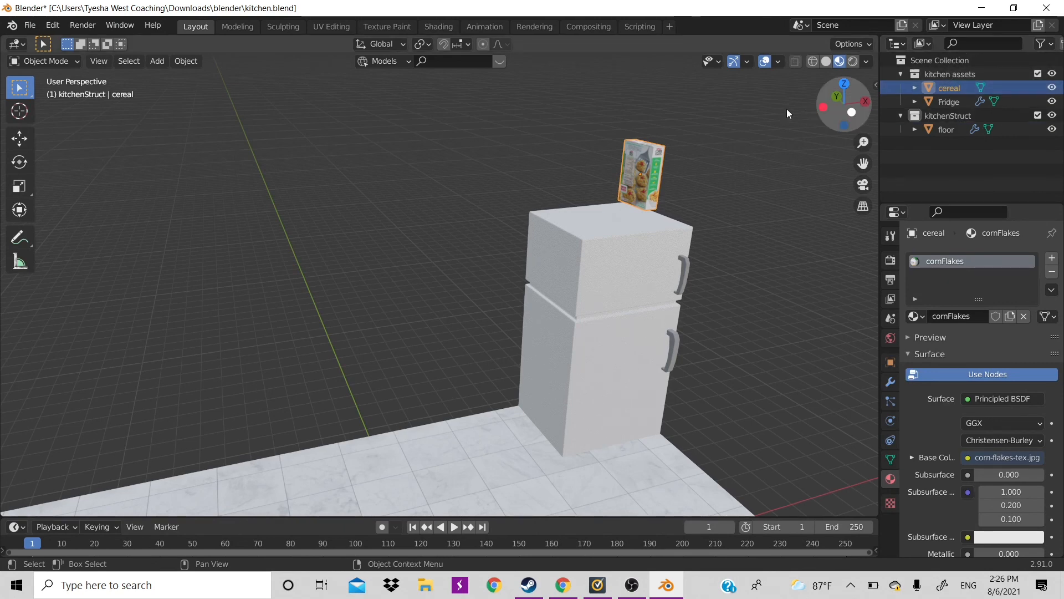
Lower the cereal box along Z so it rests on the fridge's top surface.
scroll(669, 187, up, 3)
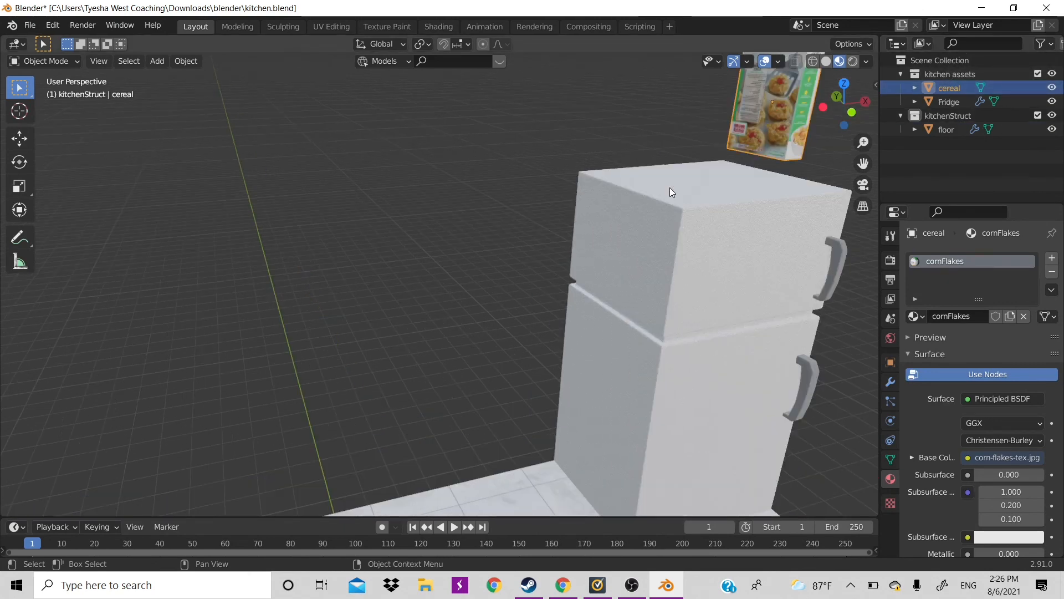
key(g)
key(z)
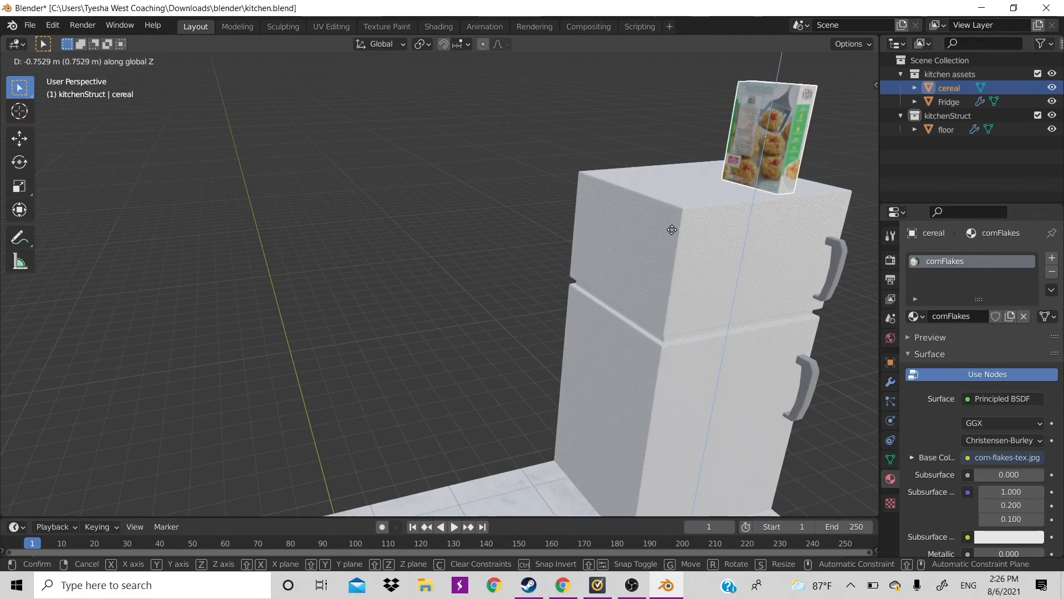
click(669, 222)
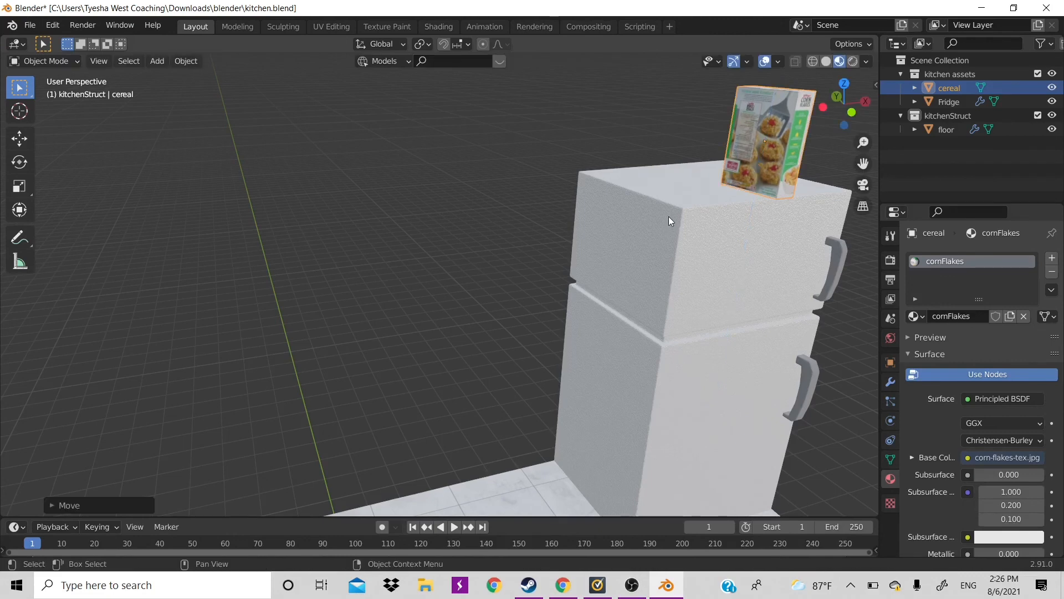
Shift the cereal box along Y and X to the fridge top's side edge opposite the door handles, then fine-tune it along Y.
key(g)
key(y)
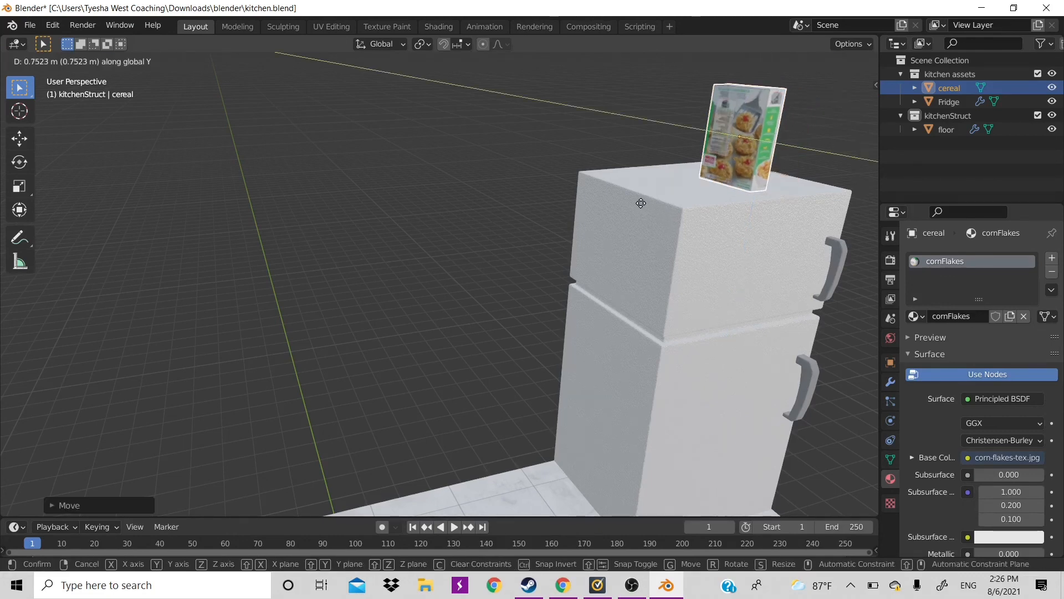
click(641, 202)
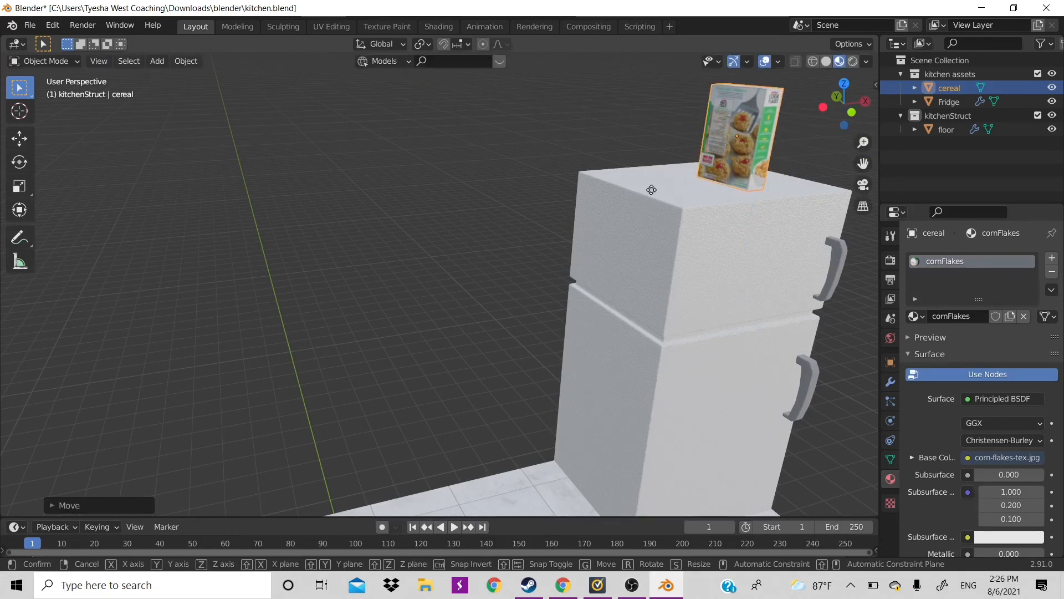
key(g)
key(x)
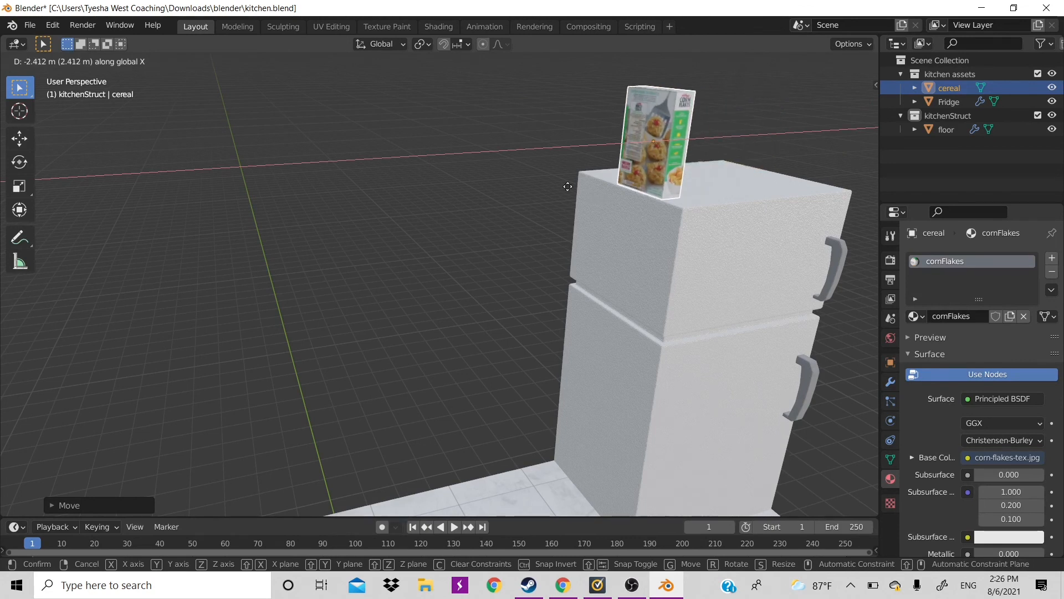
click(575, 187)
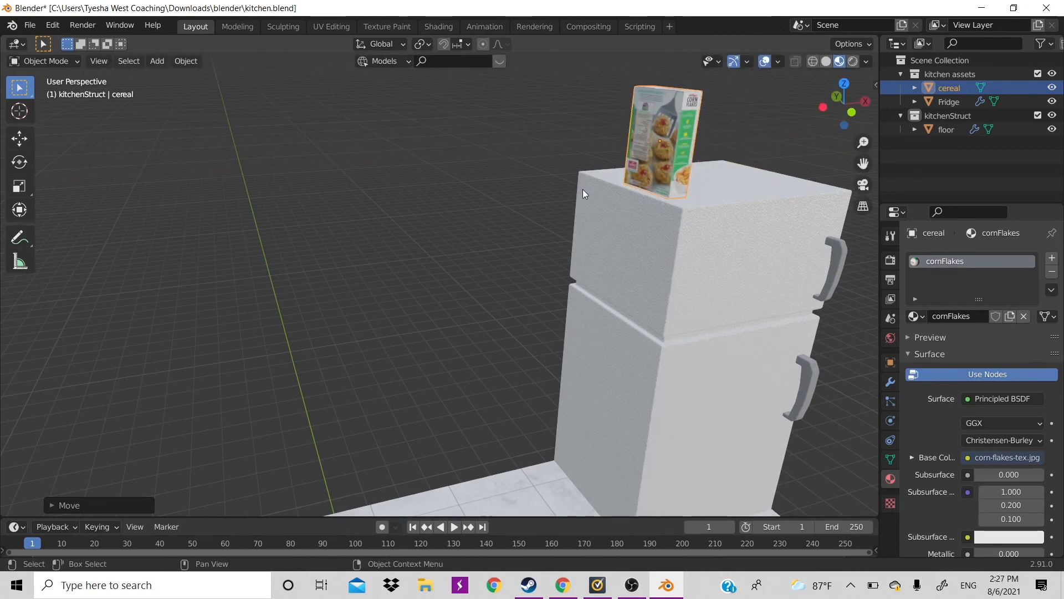
key(g)
key(x)
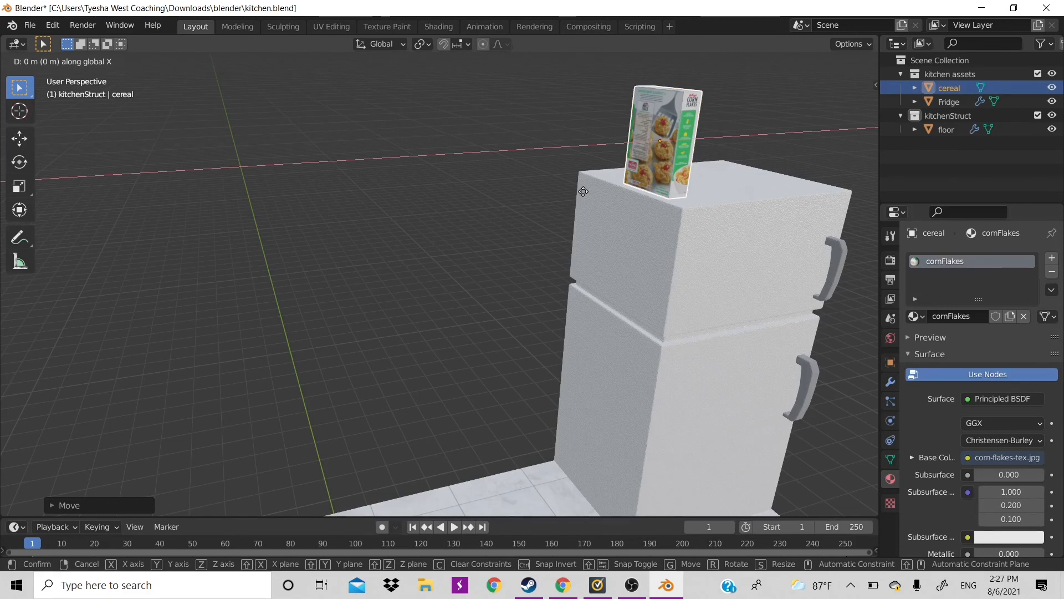
key(y)
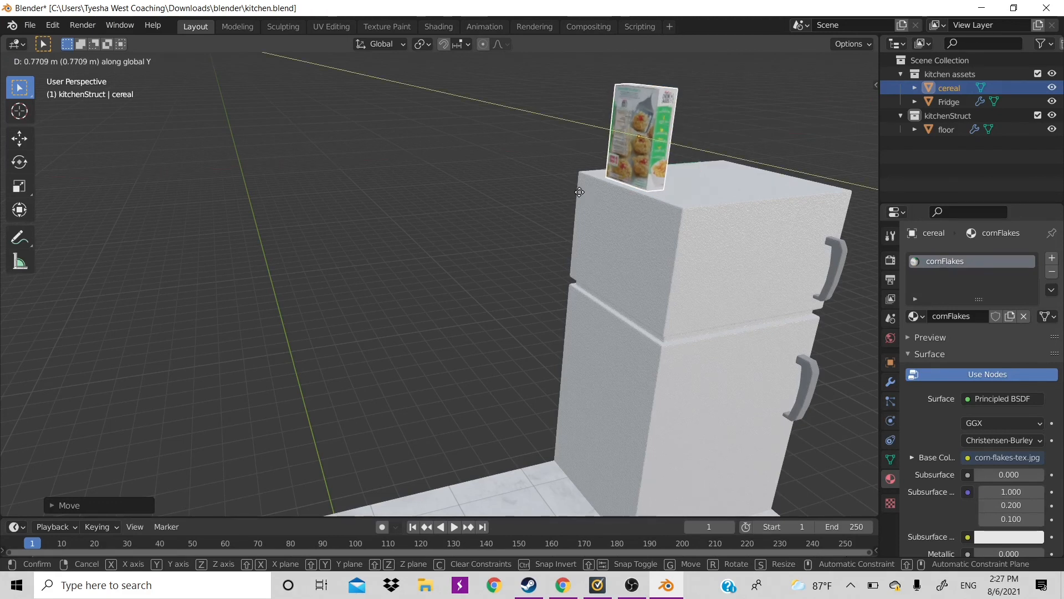
click(583, 189)
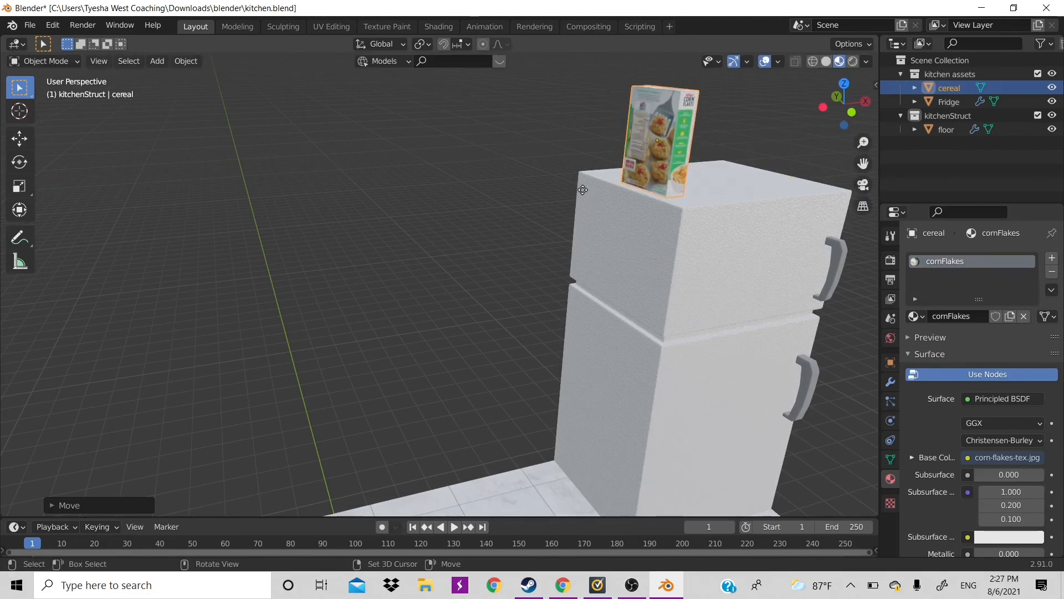
Duplicate the cereal box twice, offsetting the first copy about 1.1 m and the second about 1.25 m along X, to form a row on the fridge.
key(shift+d)
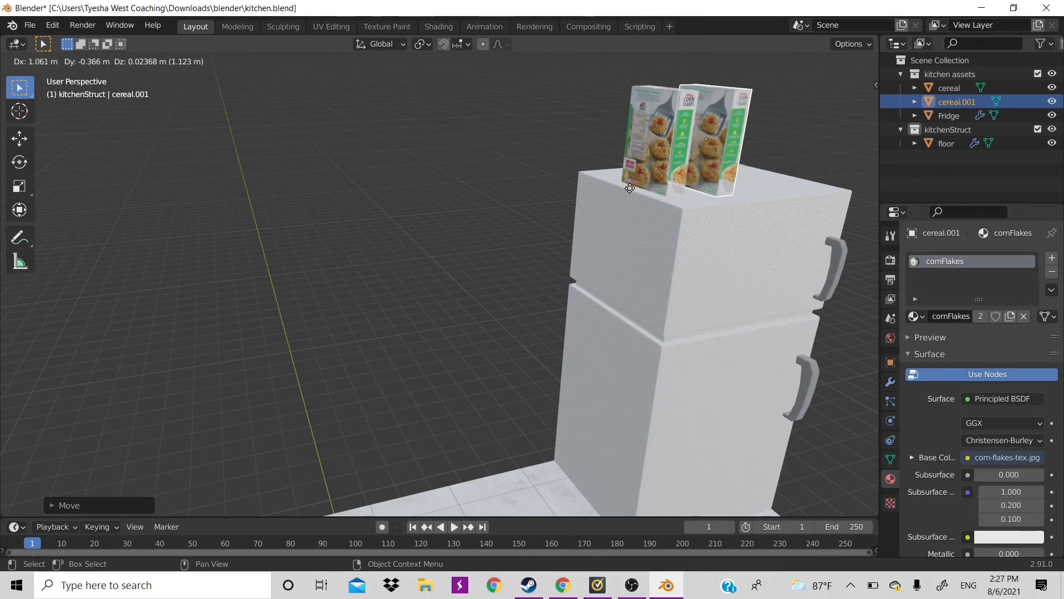
click(629, 195)
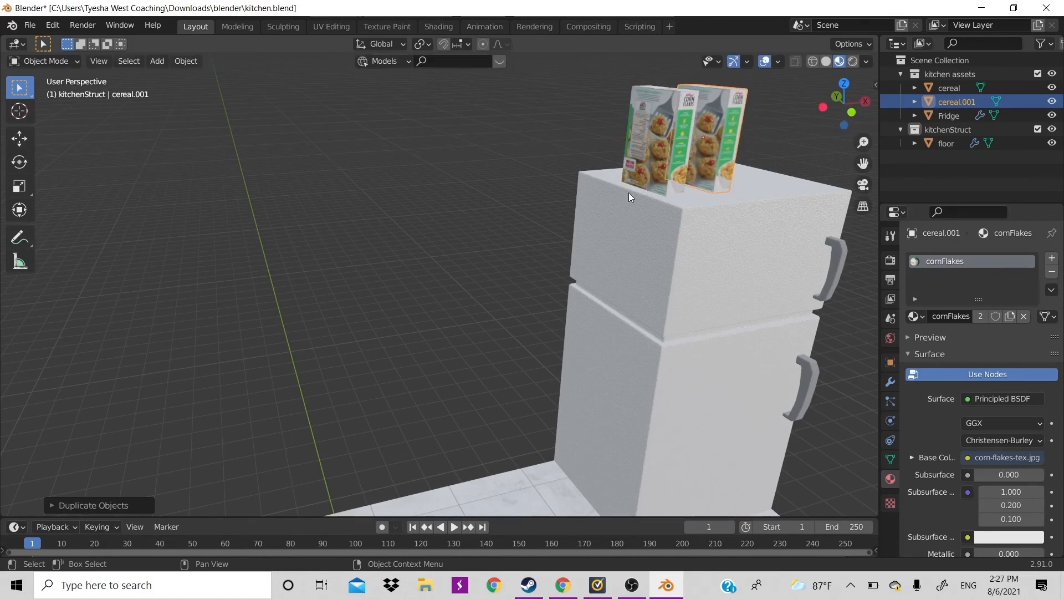
key(shift+d)
key(x)
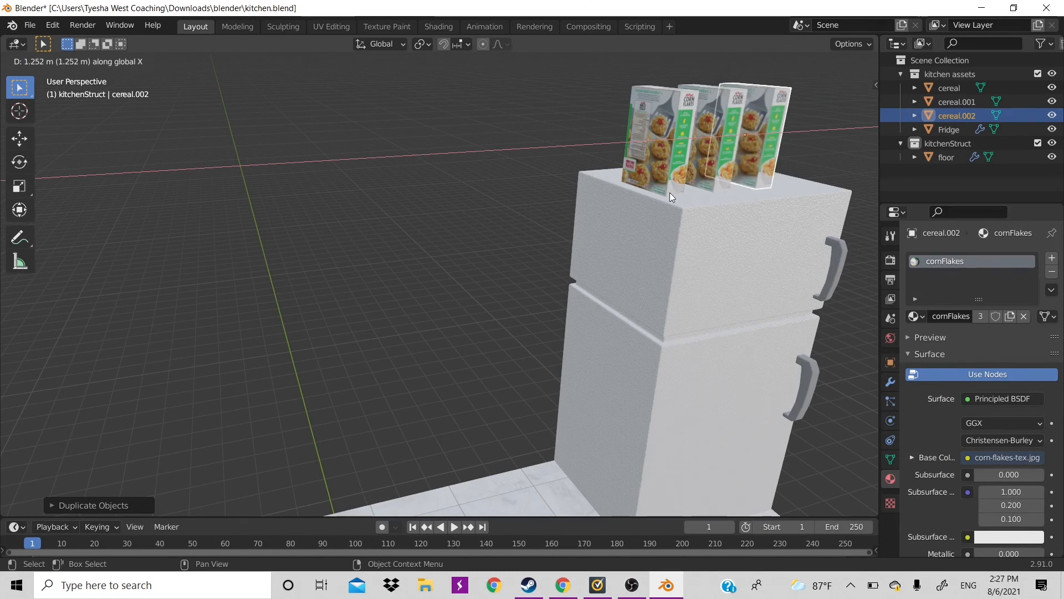
click(670, 192)
Deselect the last cereal box copy and save the kitchen file.
scroll(738, 209, down, 4)
click(686, 274)
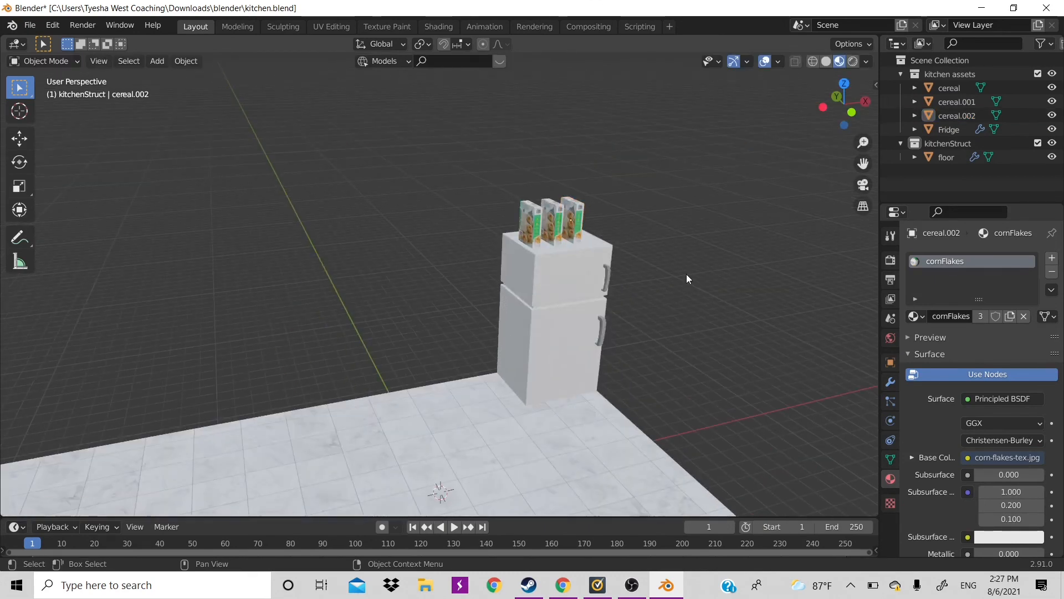
scroll(686, 274, up, 3)
key(ctrl+s)
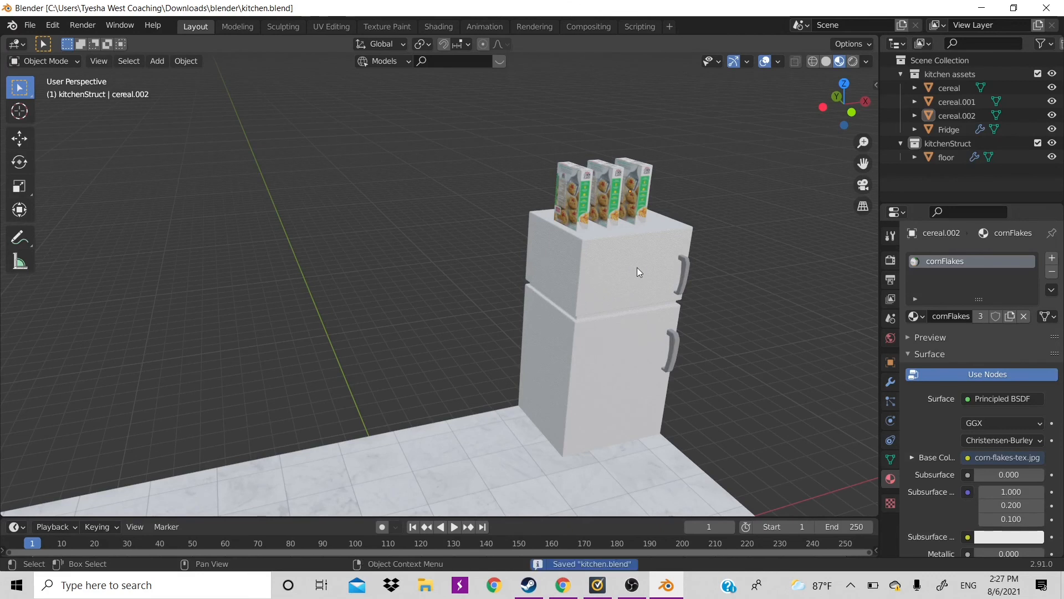